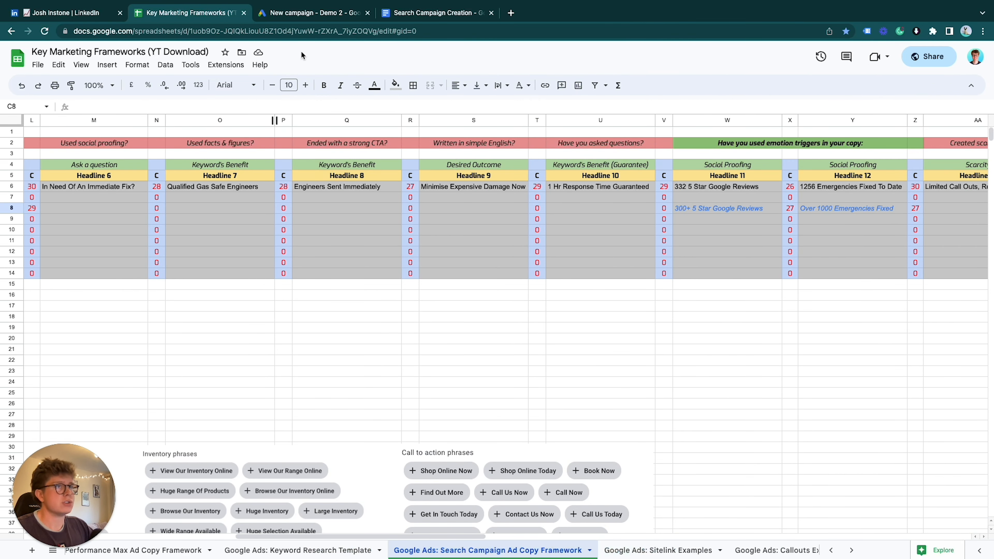
Review the Search Campaign Creation checklist document, and scan the headline columns of the Search Campaign Ad Copy Framework sheet.
click(416, 16)
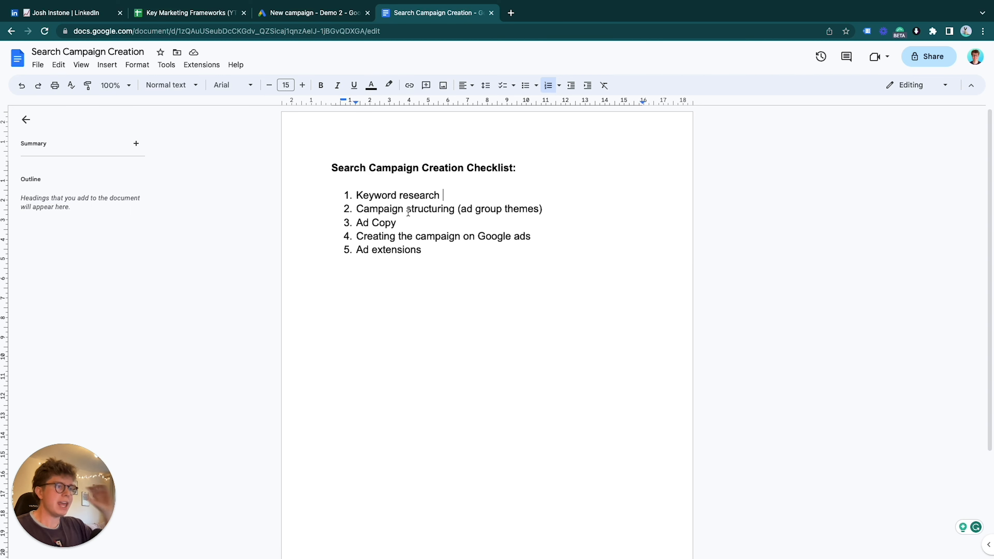
click(487, 219)
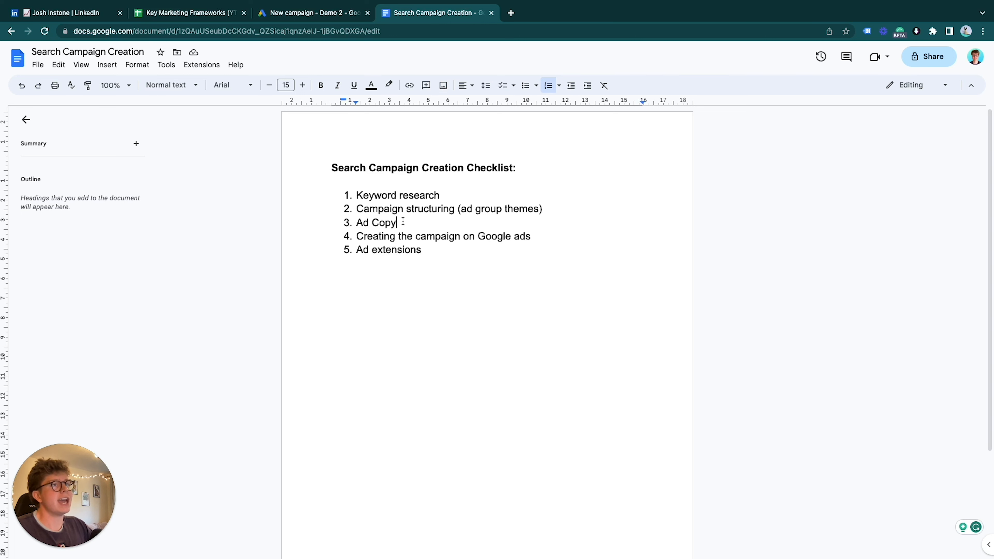
click(210, 15)
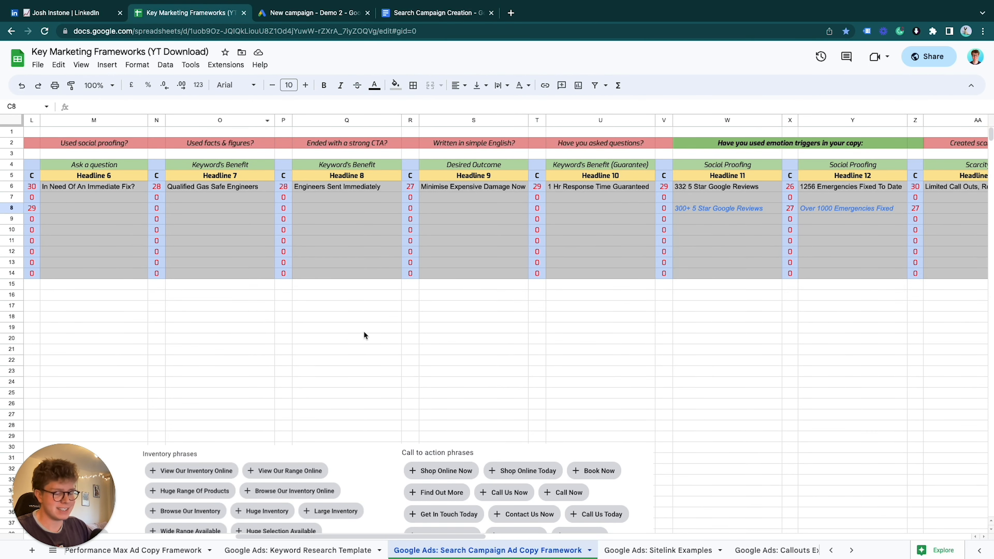
scroll(376, 318, left, 15)
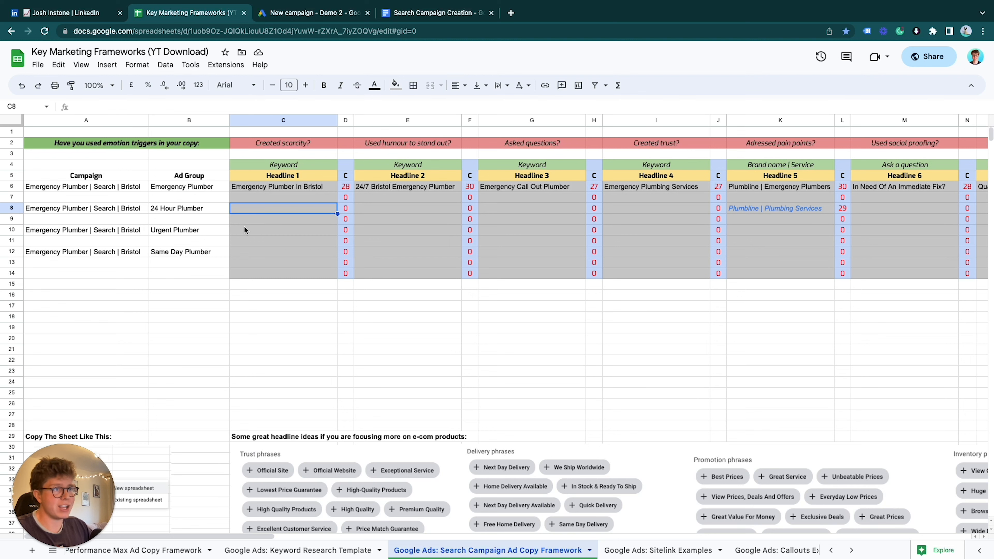
scroll(508, 211, right, 20)
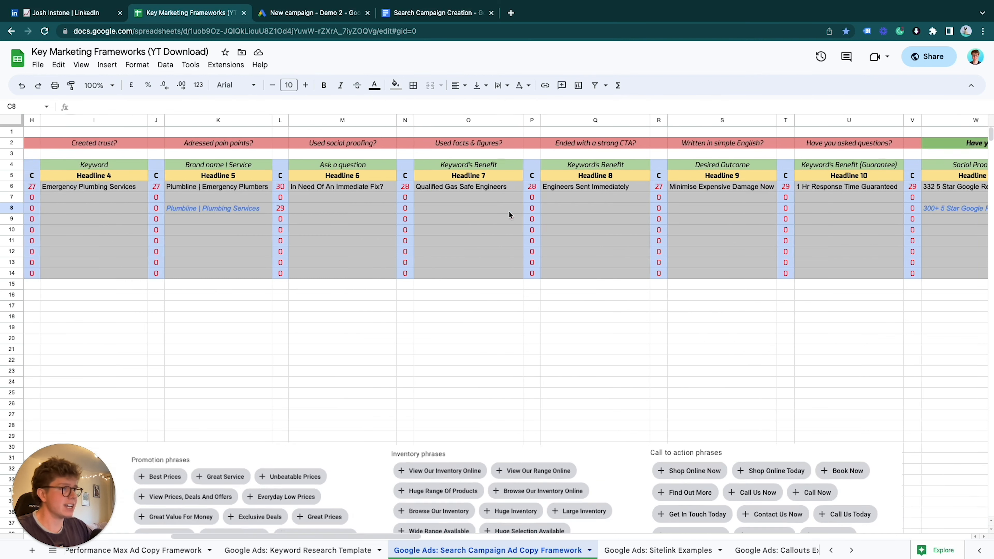
scroll(508, 212, left, 20)
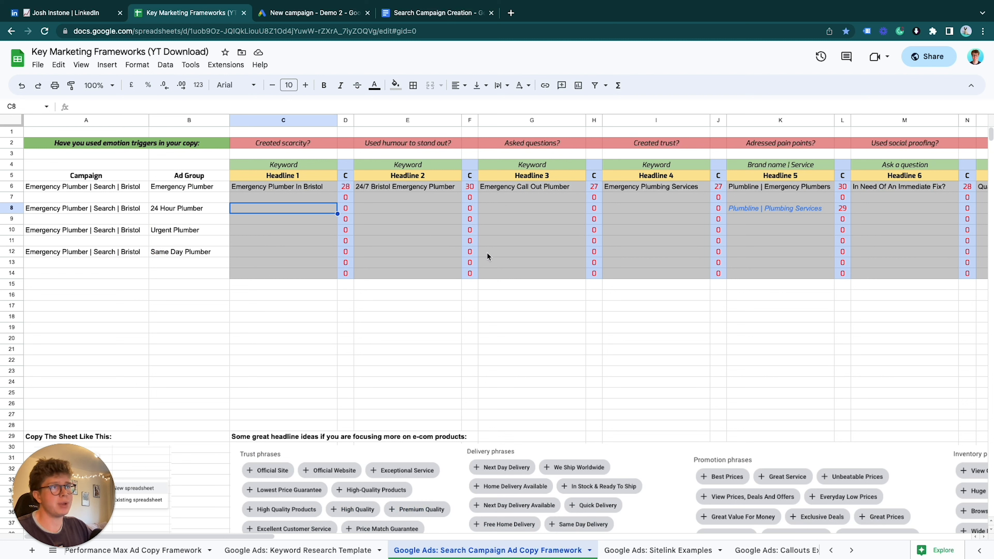
Examine the Emergency Plumber ad group's copy in row 6, from Headline 1 across to Description 4 and Final URL.
click(302, 186)
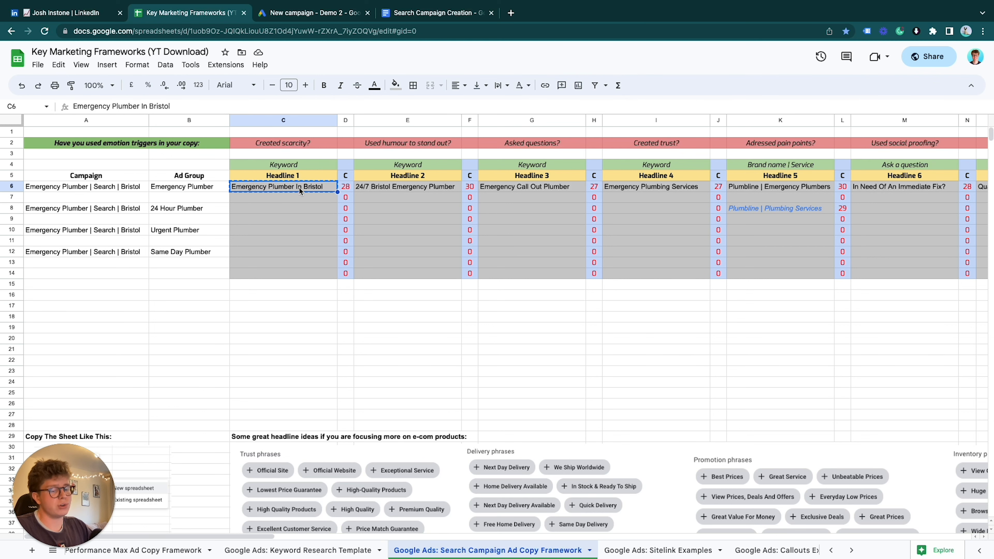
scroll(445, 206, down, 1)
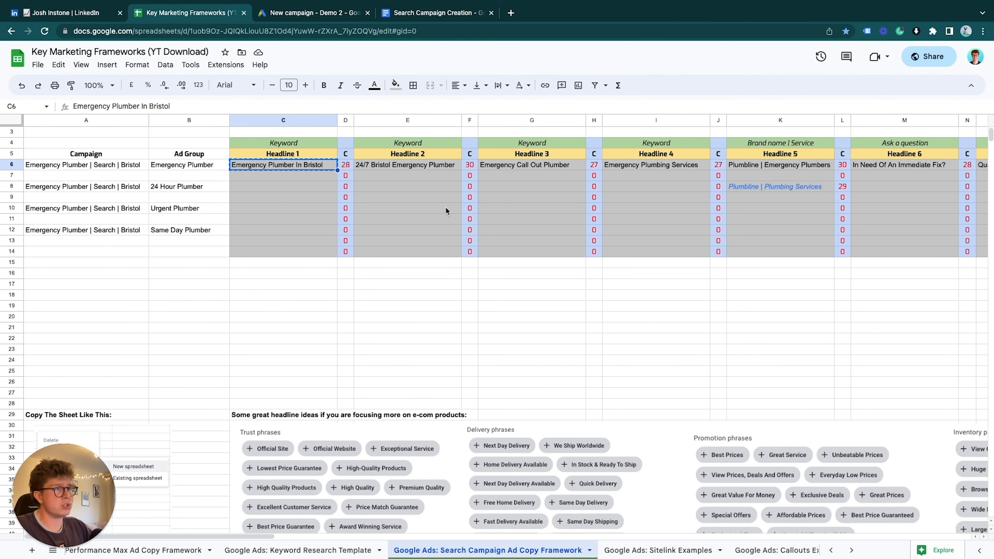
scroll(445, 206, up, 1)
scroll(549, 185, right, 10)
scroll(569, 203, right, 5)
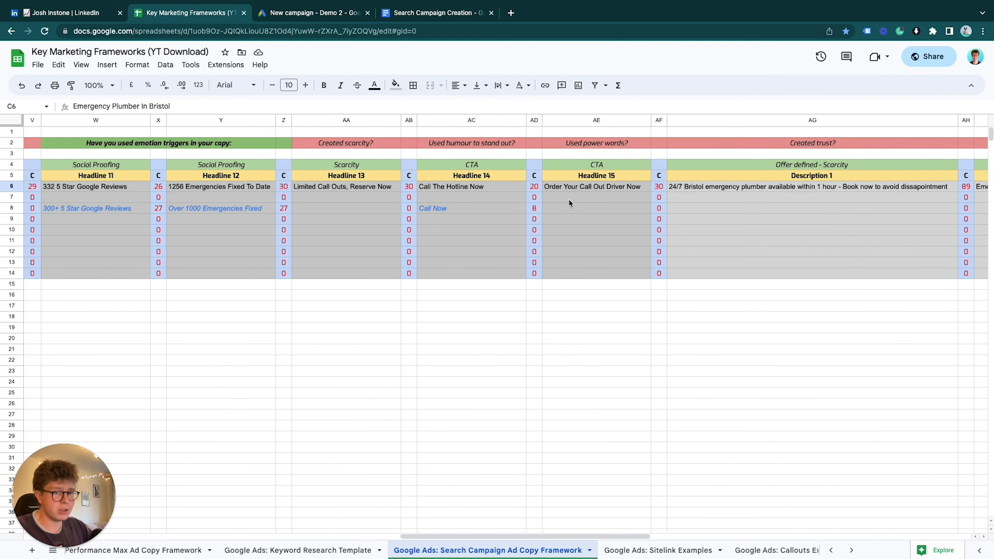
scroll(473, 226, right, 5)
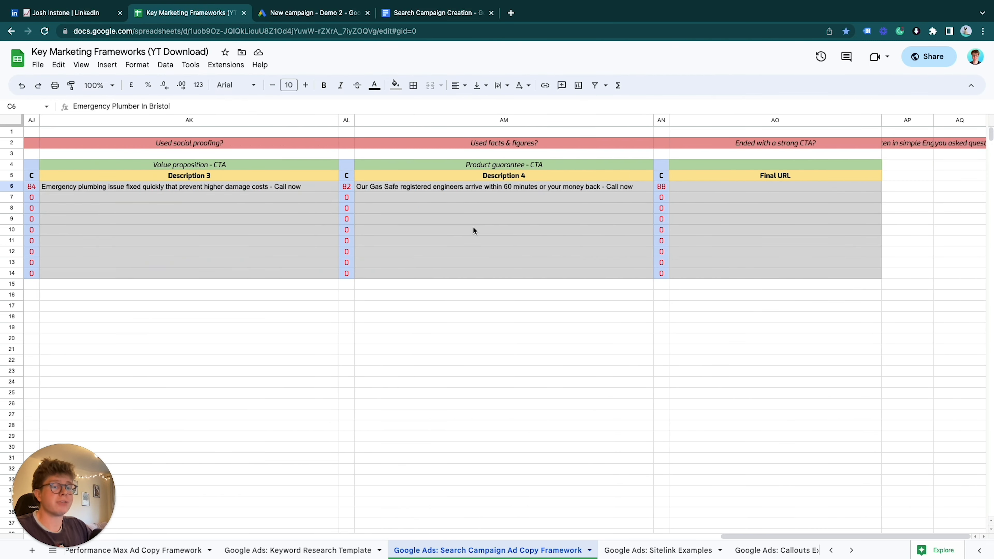
scroll(430, 203, left, 20)
scroll(428, 202, right, 2)
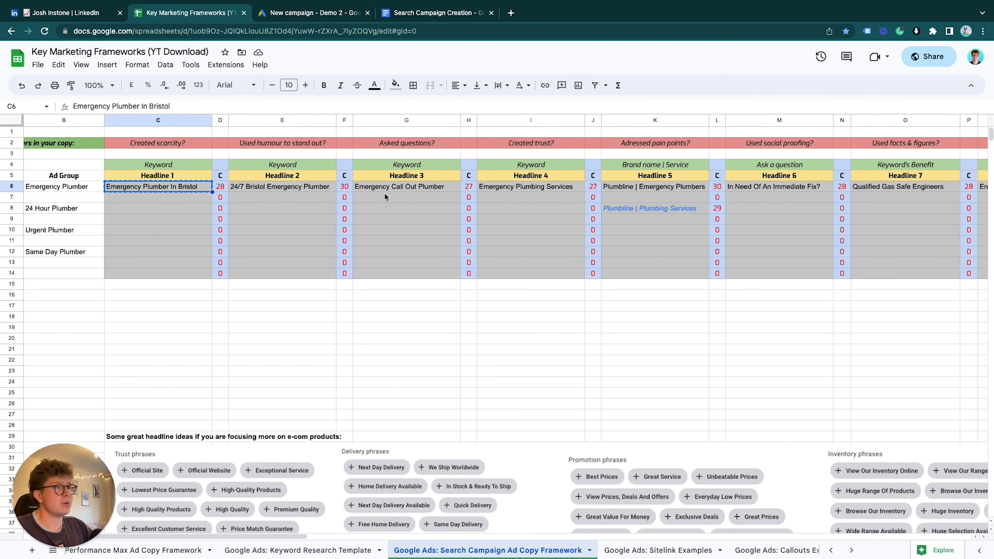
Examine the row 4 headline type labels, including Brand name | Service, Ask a question, Keyword's Benefit (Guarantee) and Desired Outcome.
click(661, 165)
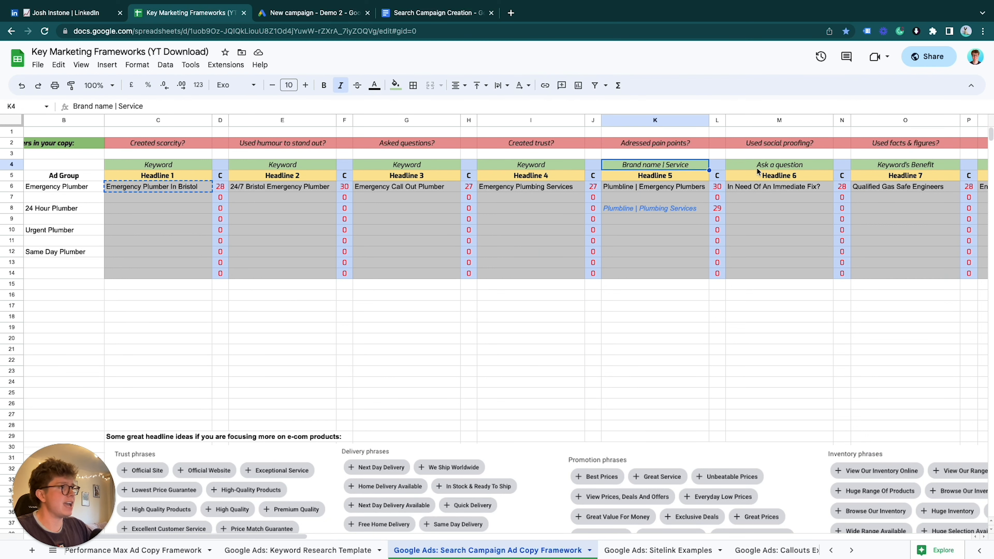
click(763, 169)
scroll(869, 180, right, 10)
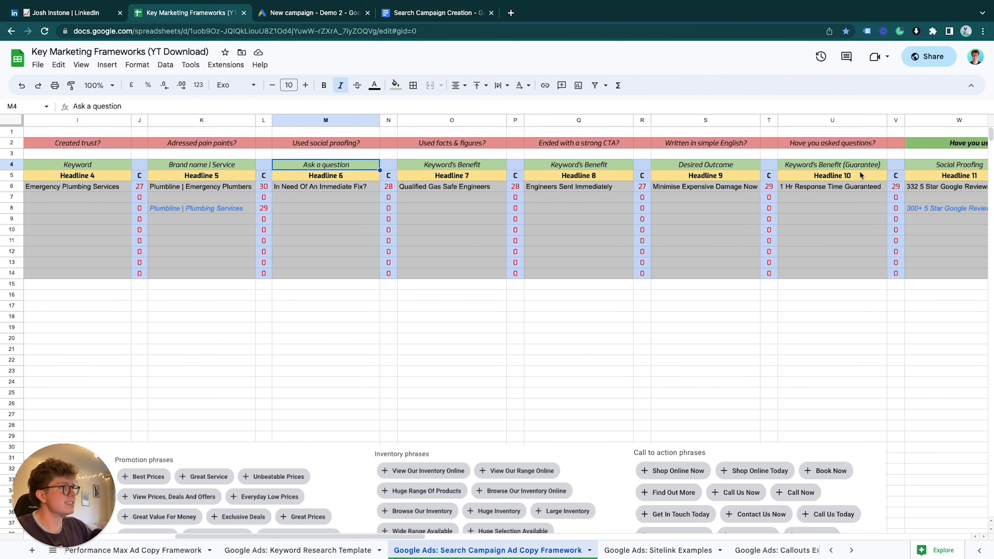
click(826, 166)
click(719, 167)
scroll(754, 197, right, 2)
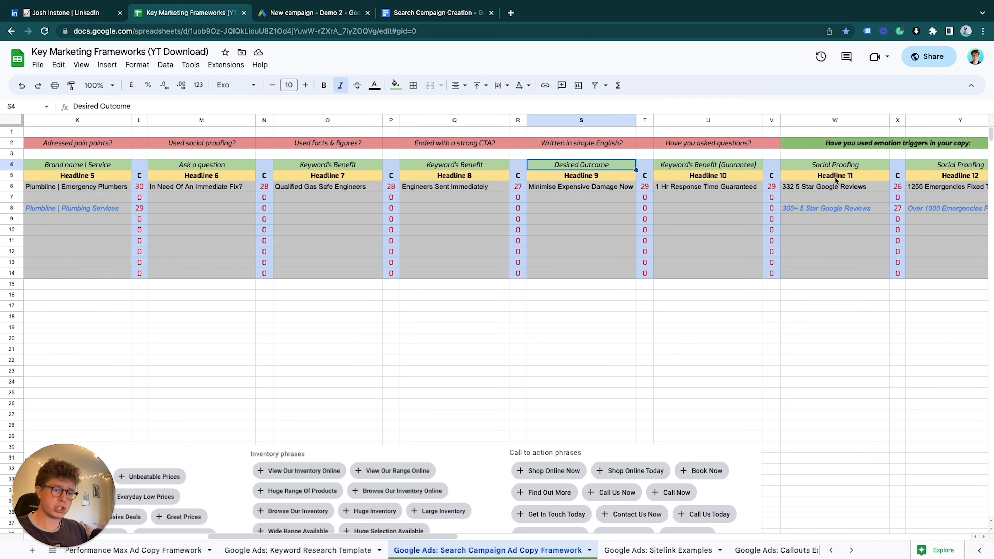
Highlight the "Creating the campaign on Google ads" item in the Search Campaign Creation checklist document.
click(421, 15)
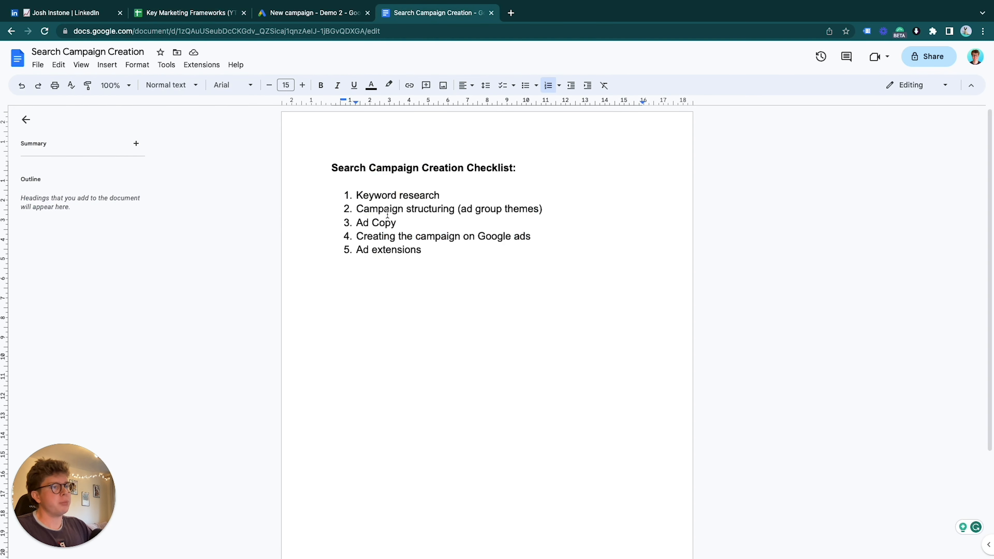
triple_click(403, 241)
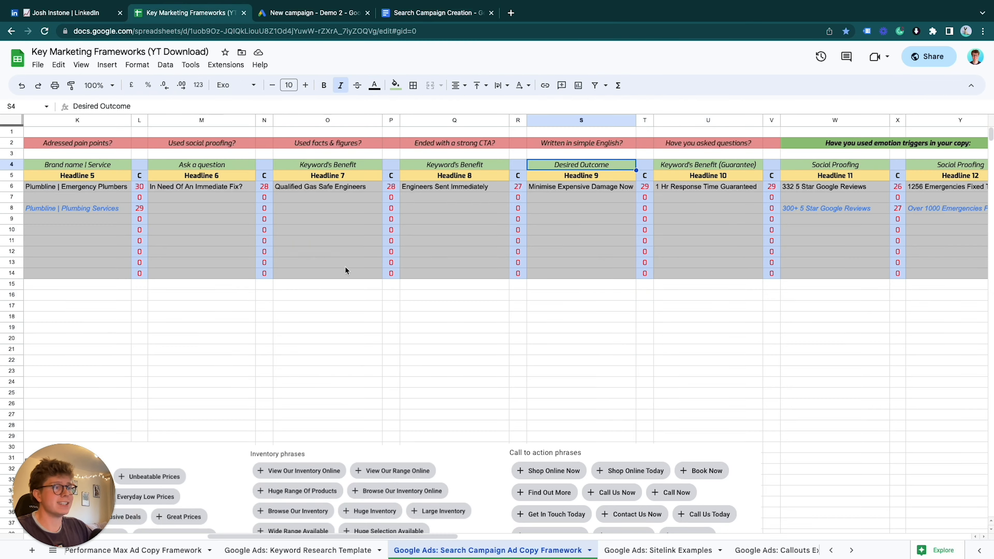
Copy the Emergency Plumber ad group's keywords in B3:B7 of the Keyword Research Template sheet.
click(188, 12)
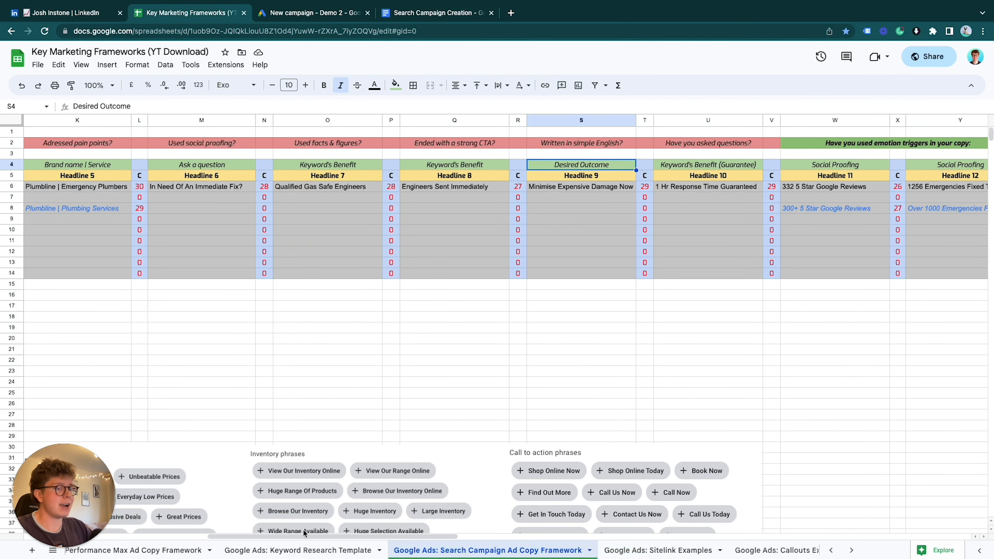
click(299, 550)
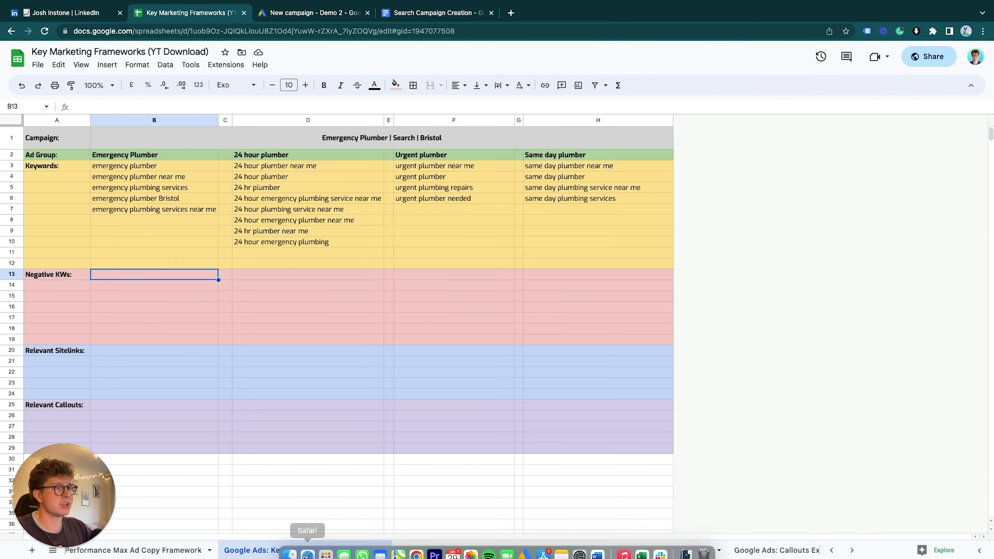
click(132, 168)
shift+click(138, 209)
key(ctrl+c)
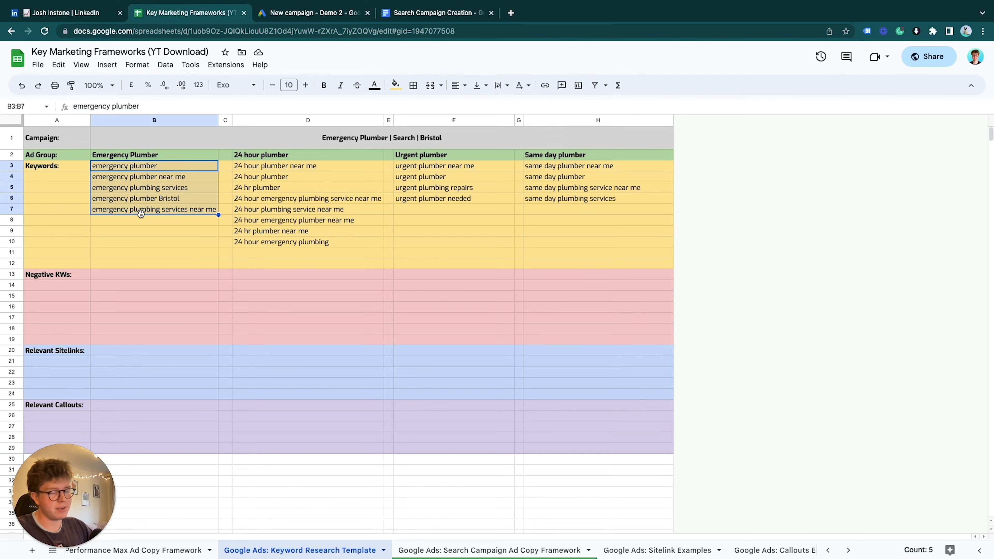
Return to the Search Campaign Creation checklist document and highlight the "Ad extensions" item.
click(298, 11)
click(410, 14)
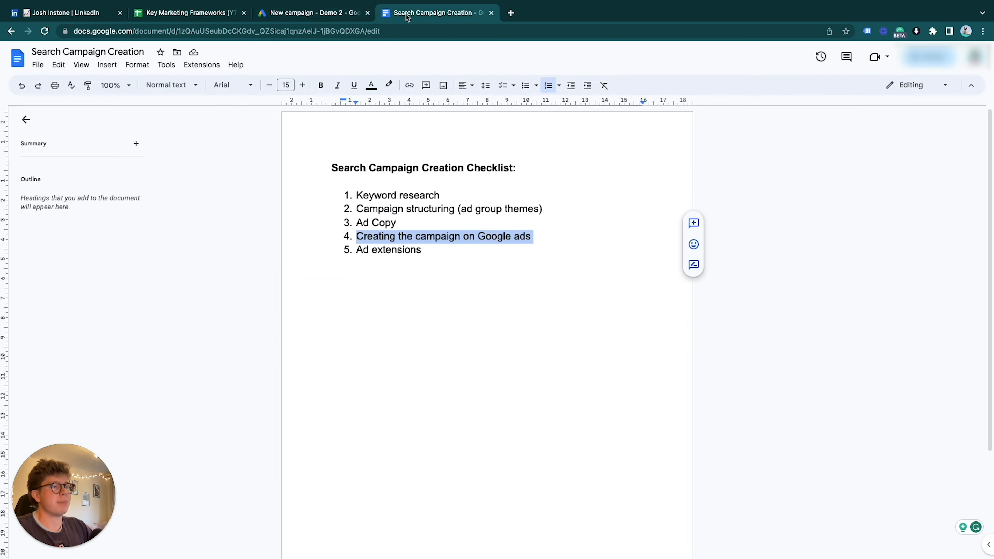
click(458, 257)
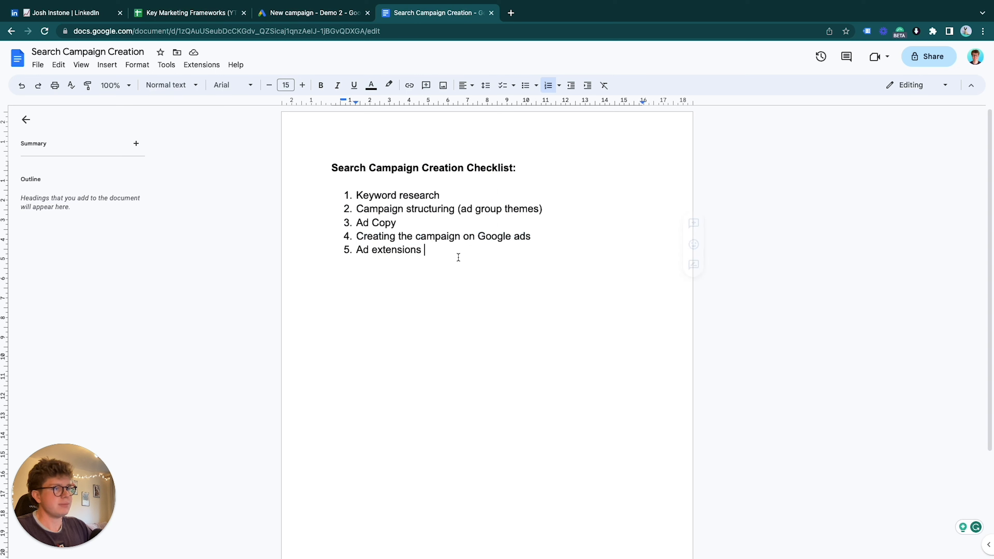
triple_click(425, 250)
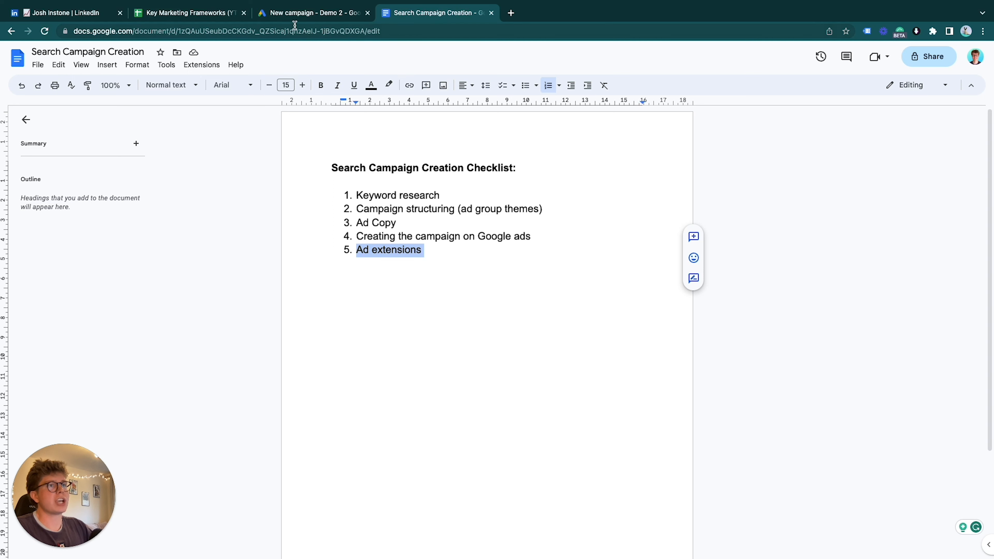
View the Sitelink Examples sheet and the callout categories in the Key Marketing Frameworks spreadsheet.
click(186, 16)
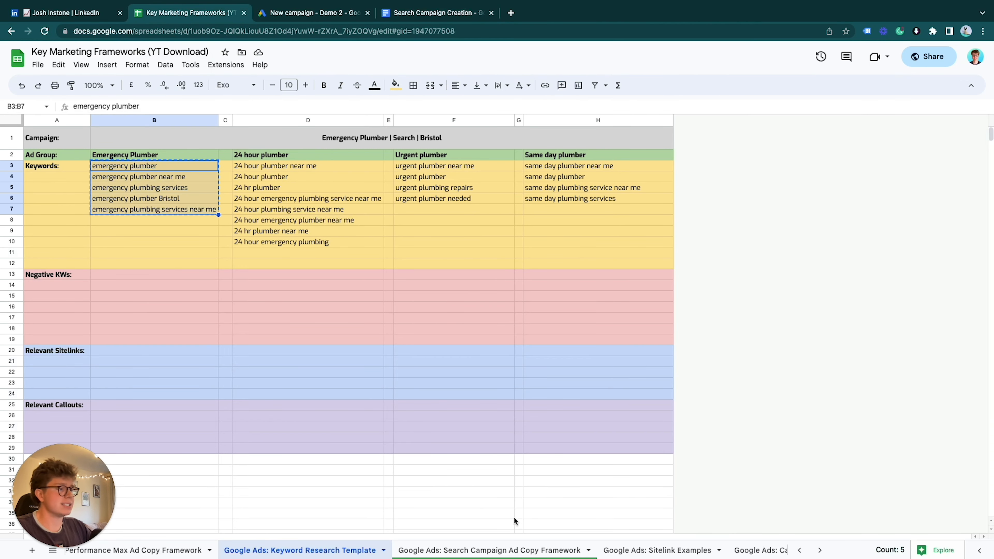
click(662, 552)
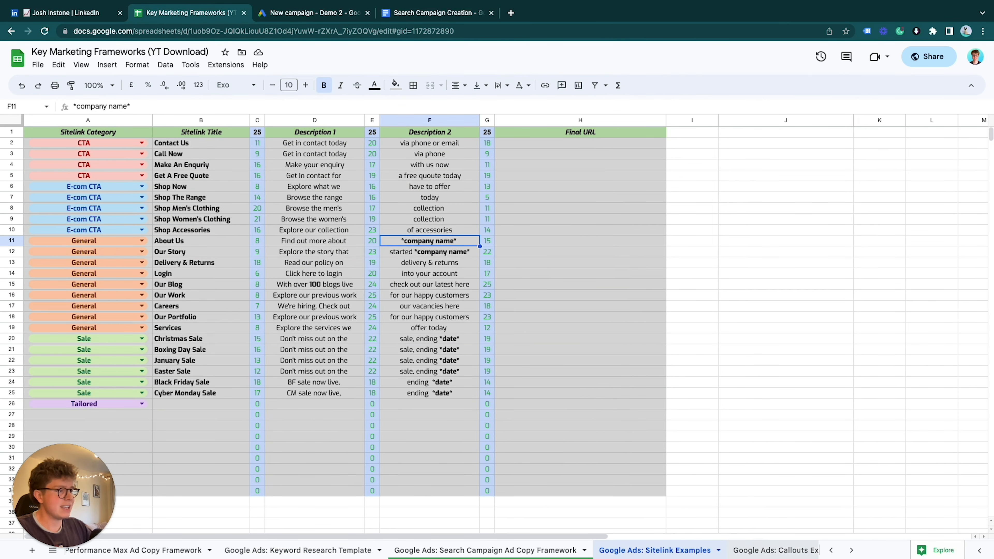
click(773, 550)
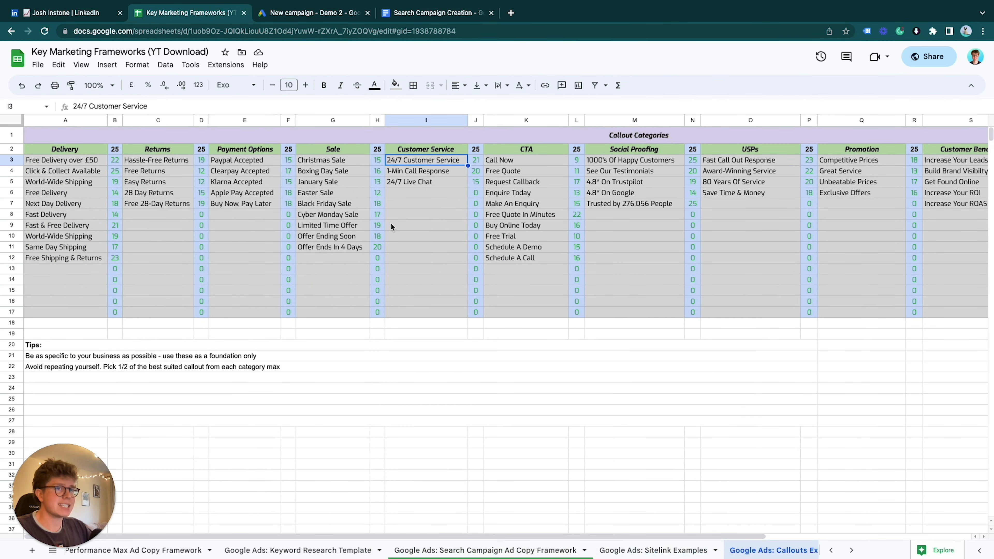
scroll(403, 244, right, 5)
scroll(407, 256, left, 5)
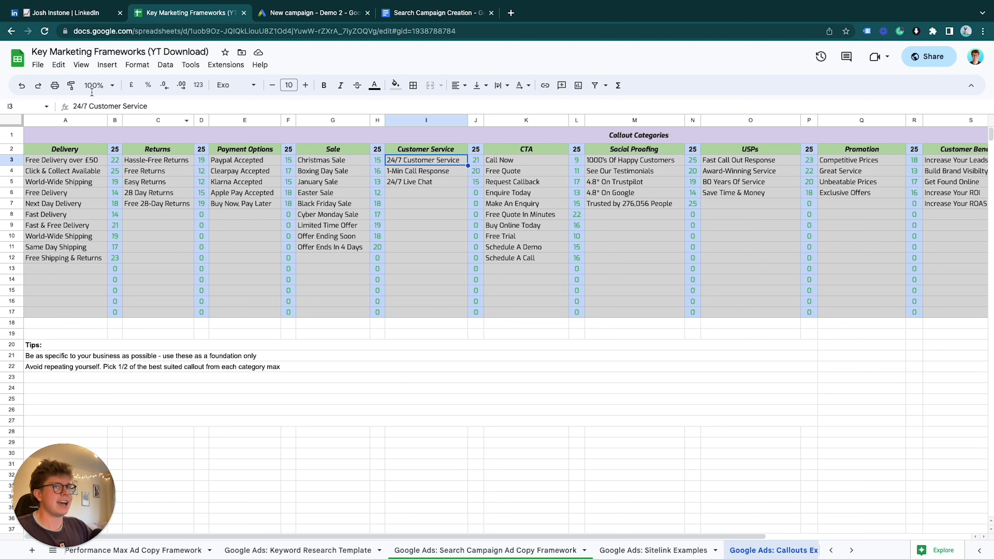
Look at the options for copying the whole spreadsheet and for copying the Sitelink Examples sheet to another spreadsheet.
click(42, 66)
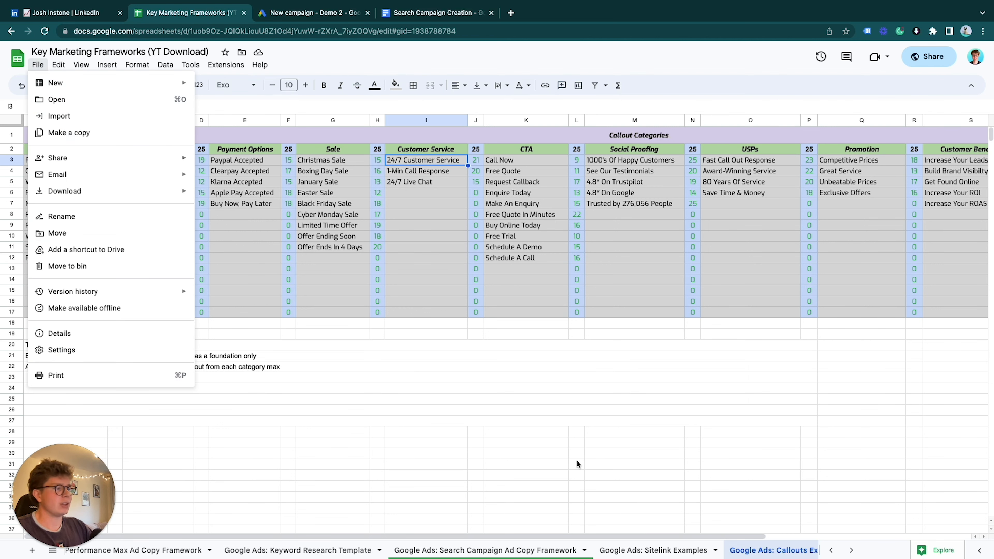
click(614, 432)
click(709, 550)
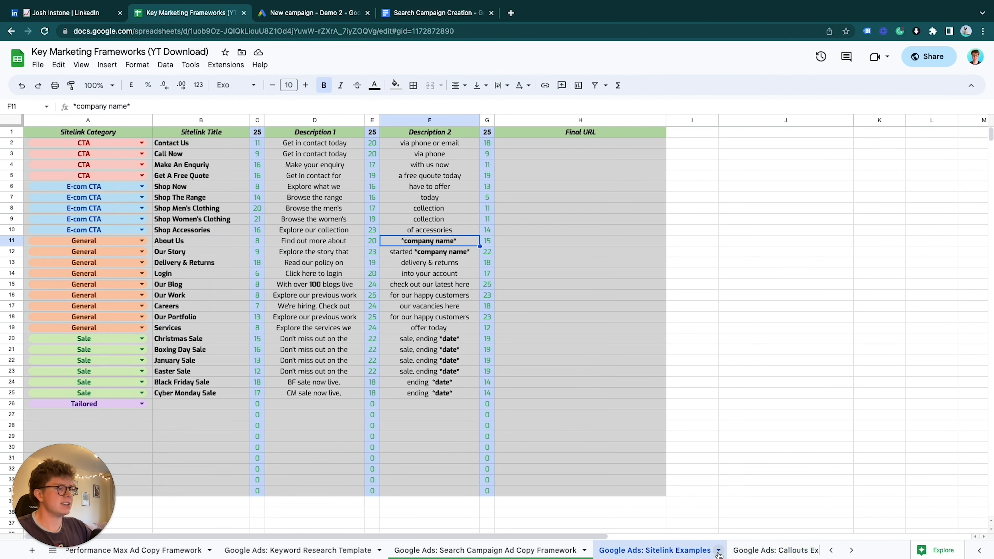
click(719, 552)
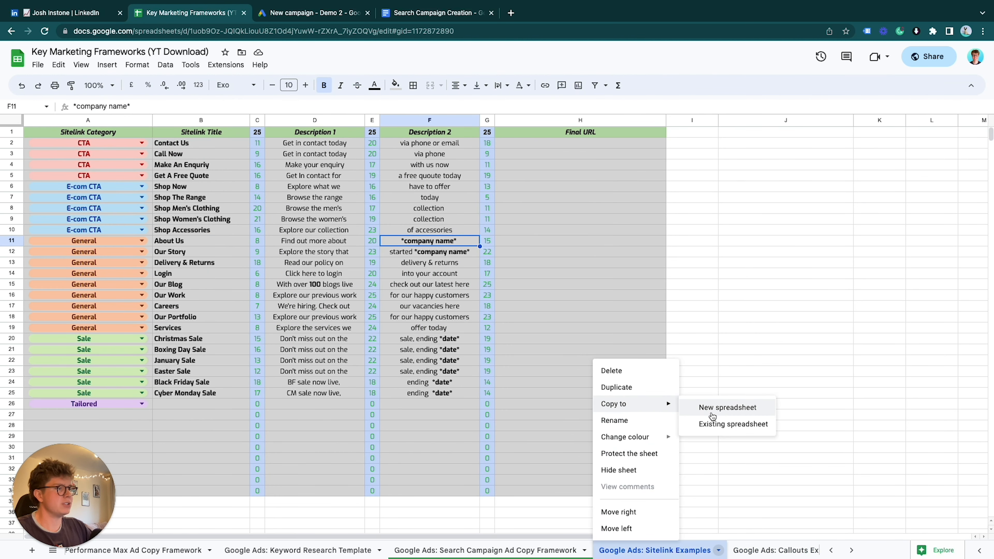
click(743, 297)
Revisit the Search Campaign Creation checklist, and view the campaign objective choices for a new campaign in Google Ads.
click(431, 12)
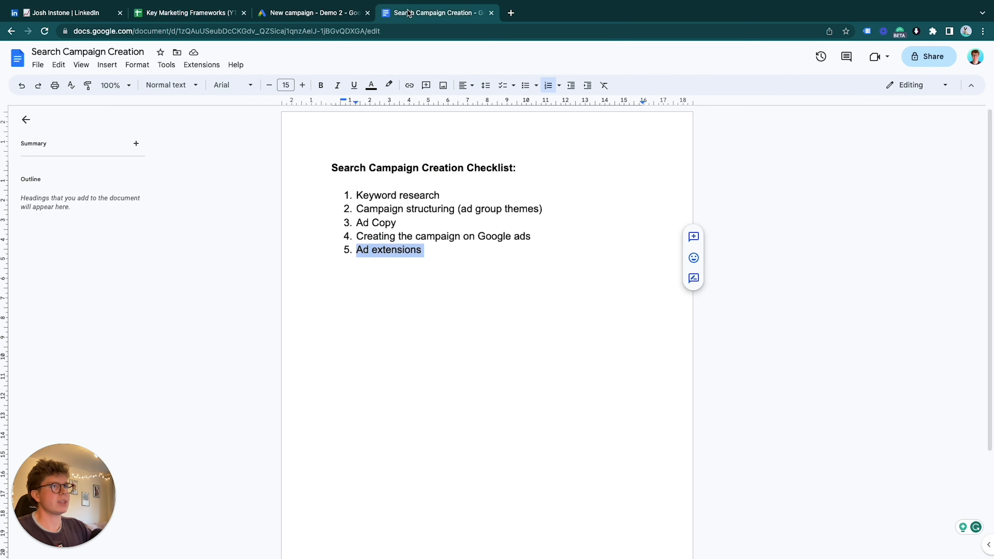
click(494, 293)
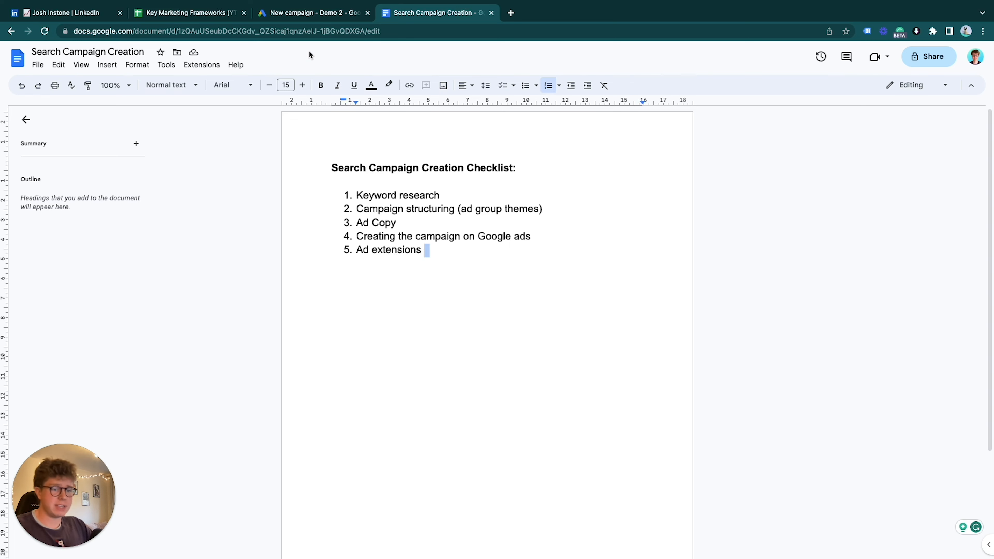
click(313, 13)
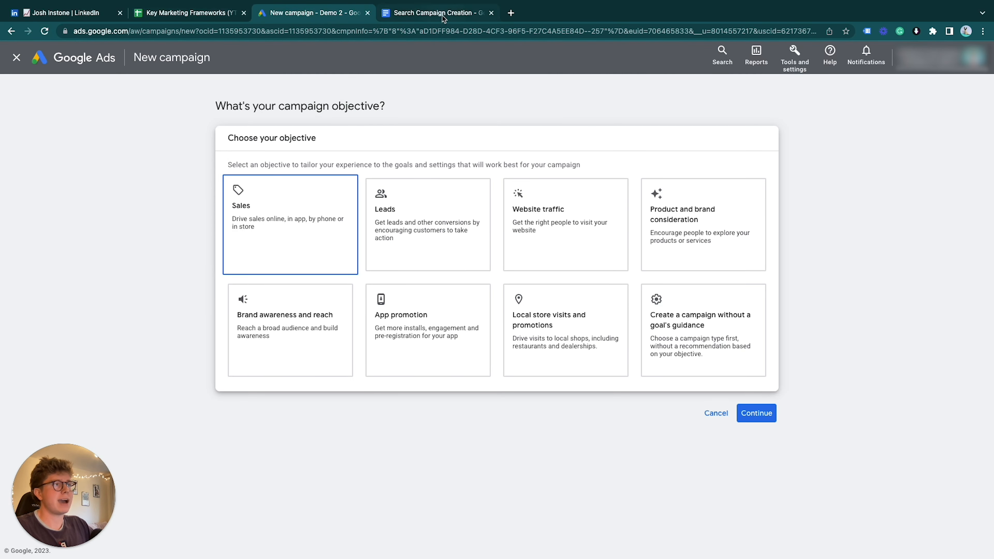
click(210, 16)
In Google Ads, view the Emergency Plumber | Search | Bristol campaign's ad groups and the Sauna Suits | Pmax | UK campaign.
click(313, 13)
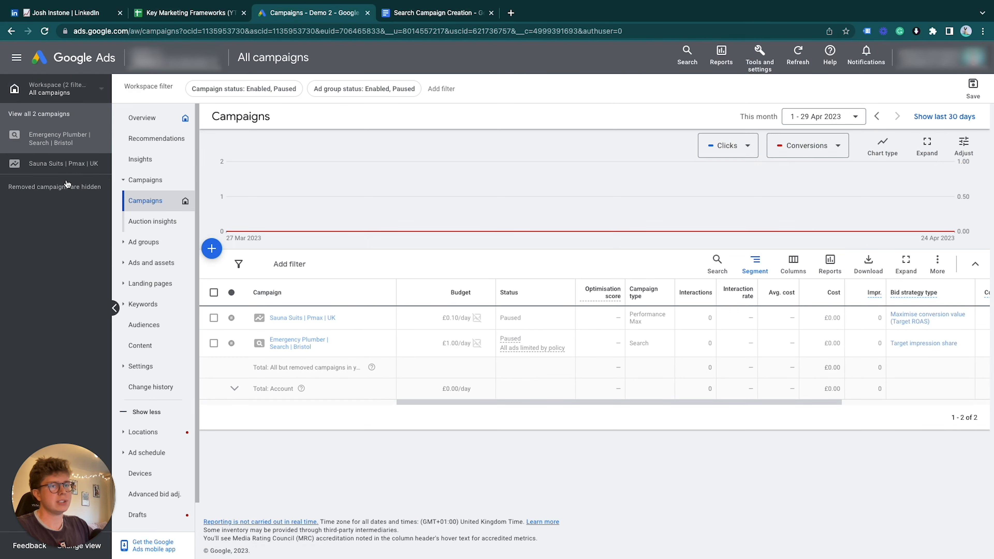
click(59, 139)
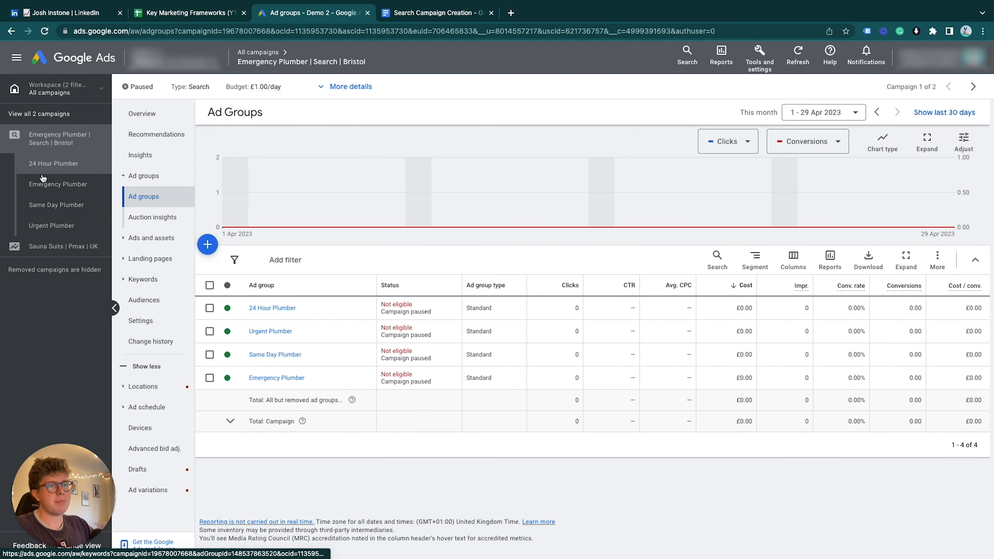
click(63, 246)
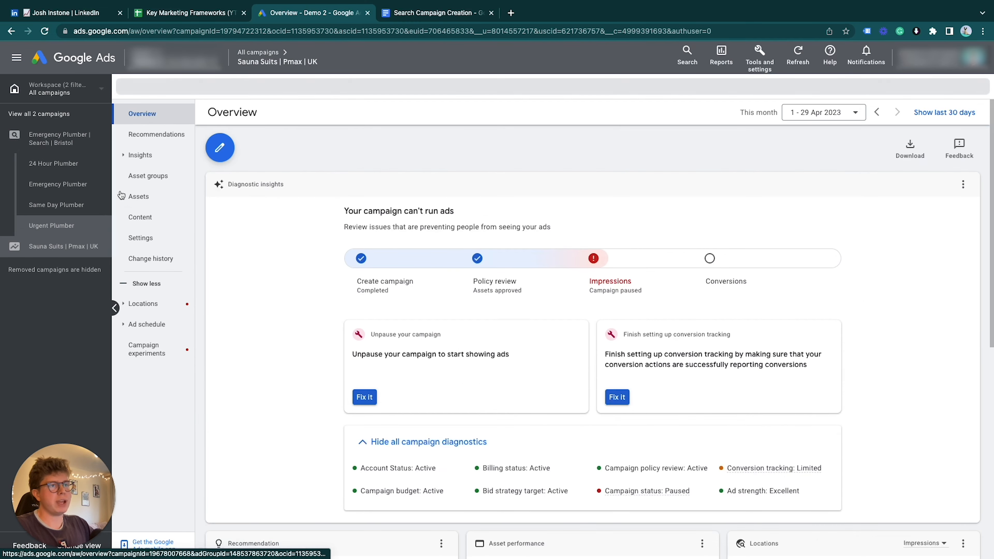
Return to the campaigns list in Google Ads, and examine the Google results for "emergency plumber bristol".
click(143, 180)
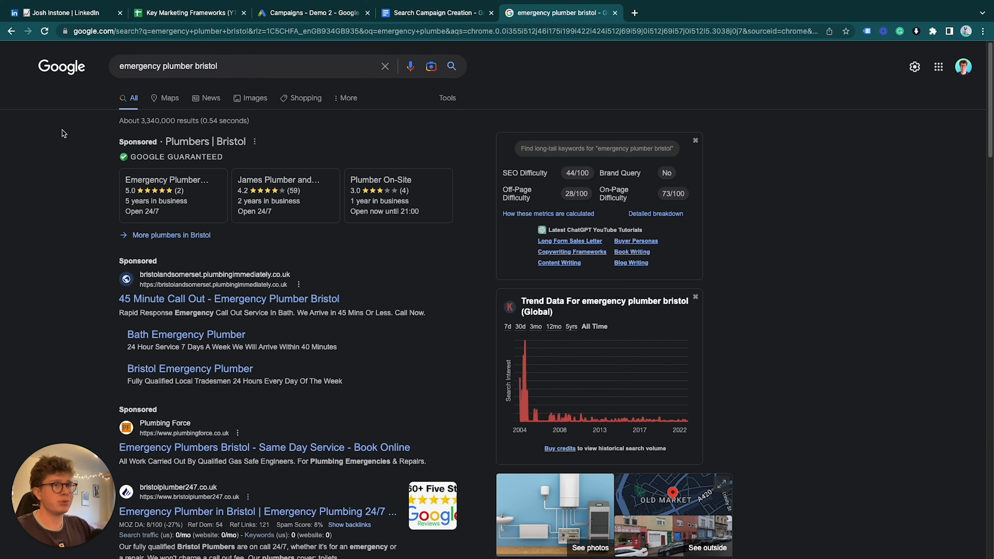
click(236, 67)
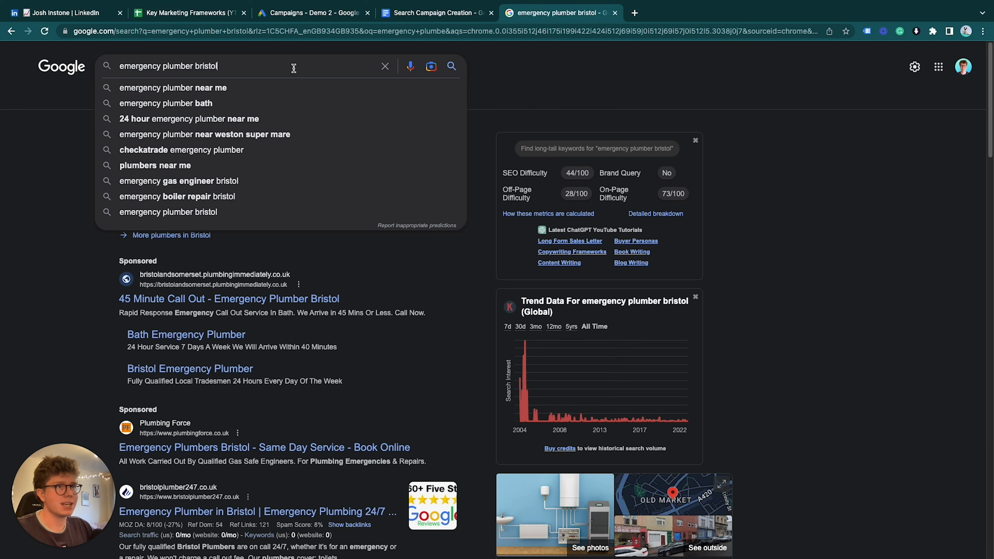
click(50, 191)
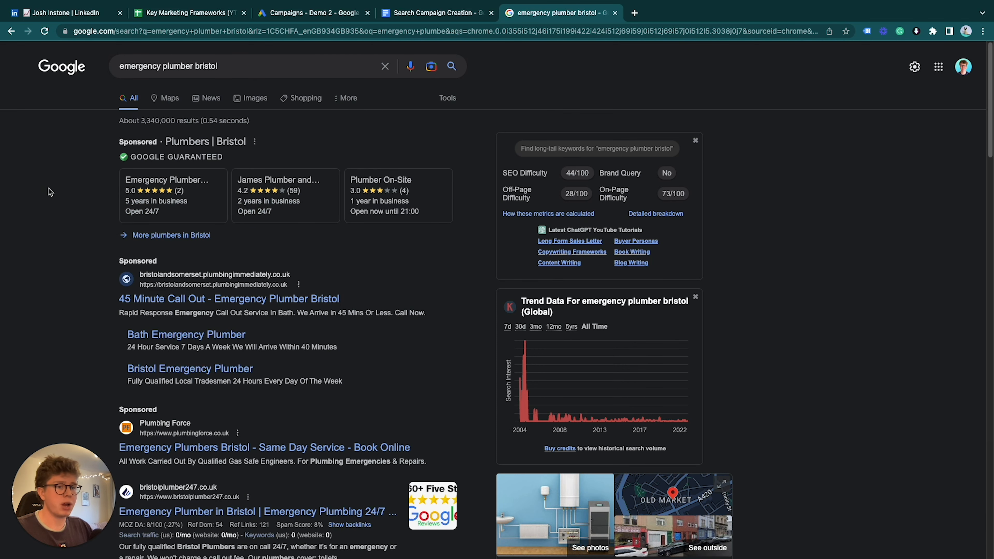
scroll(50, 192, down, 2)
scroll(50, 192, up, 2)
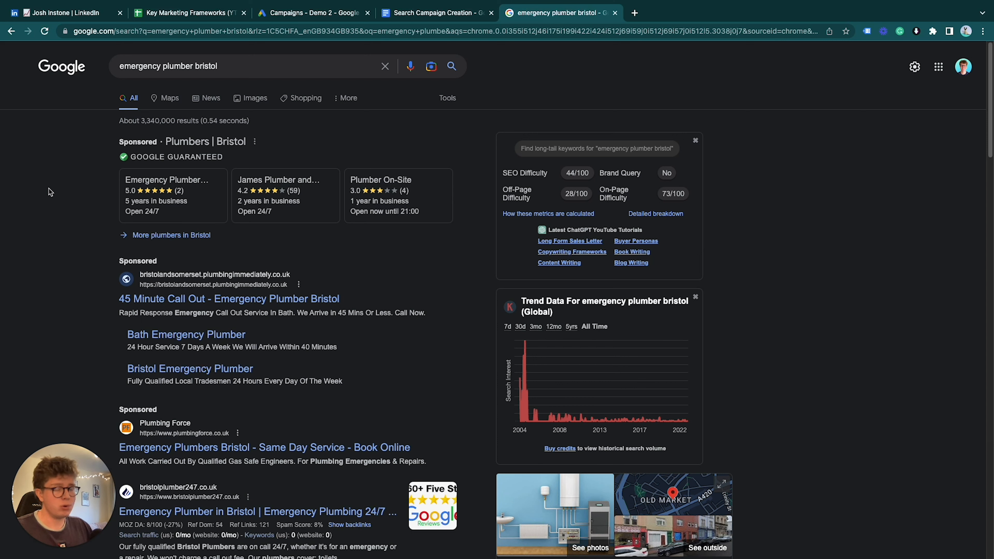
Copy the search phrase "emergency plumber bristol" from the Google results page.
triple_click(150, 64)
key(ctrl+c)
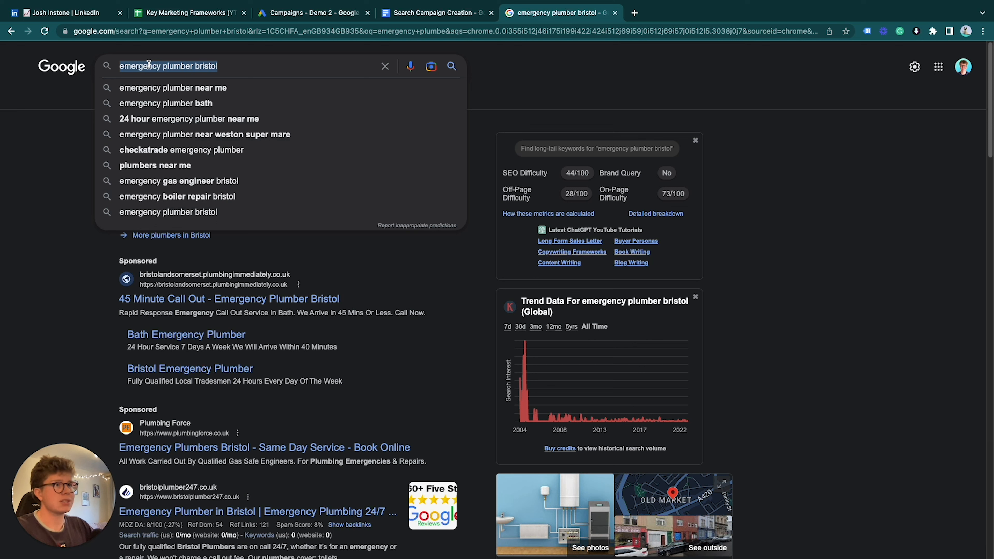
click(46, 217)
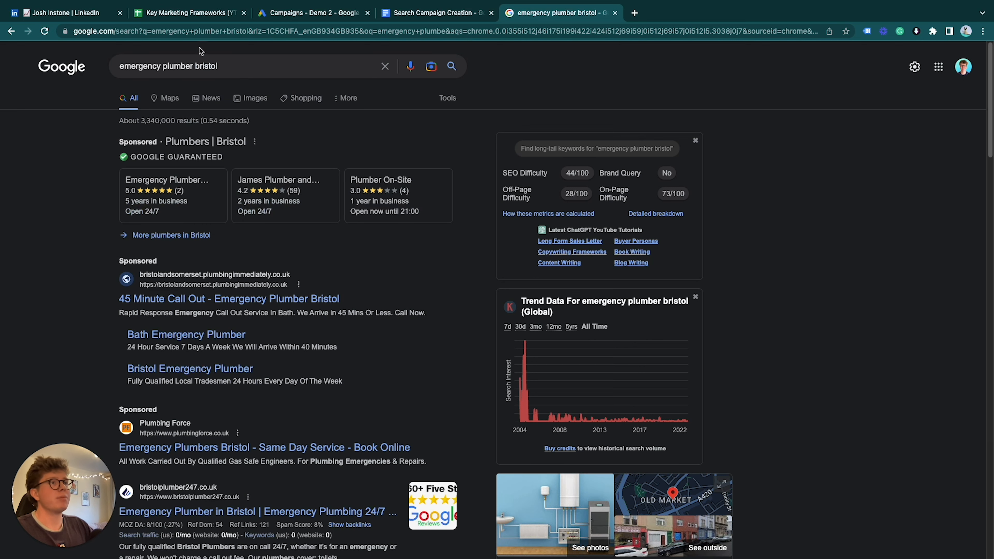
Switch to Google Ads and start discovering new keywords in Keyword Planner.
click(320, 14)
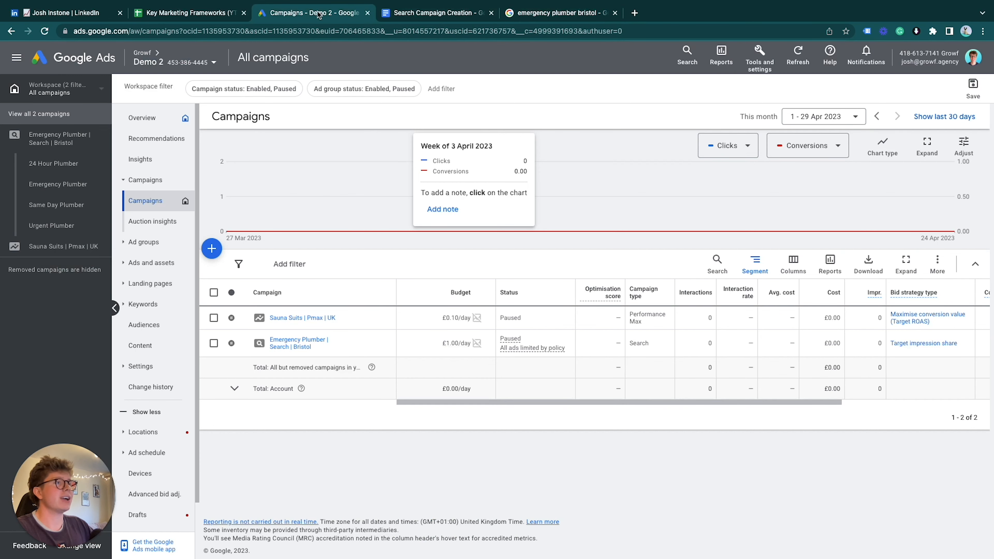
click(607, 95)
click(763, 65)
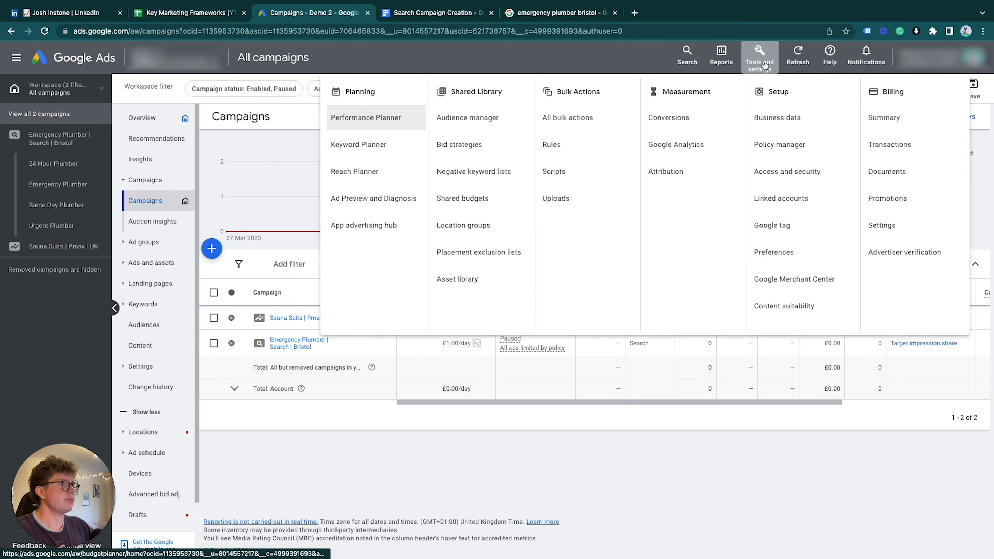
click(385, 152)
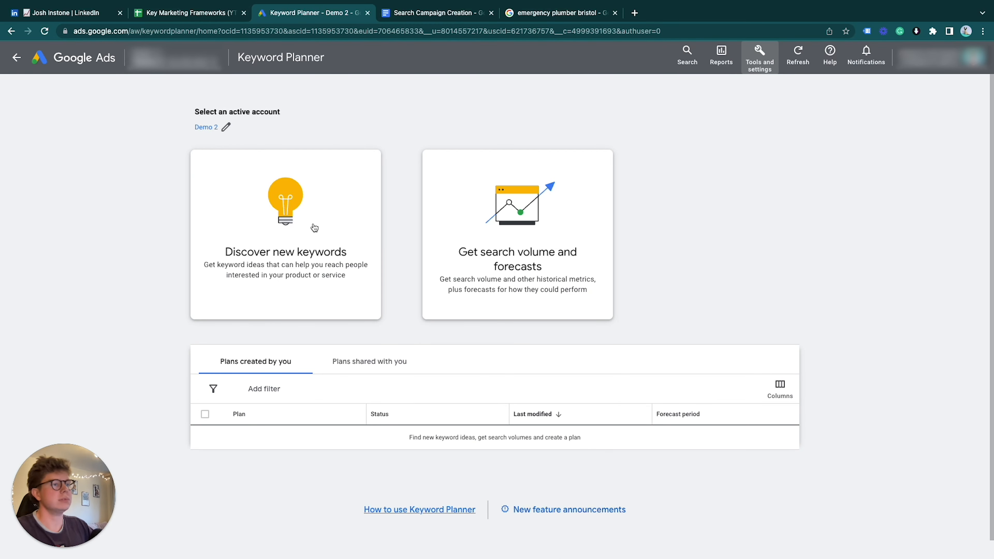
click(311, 232)
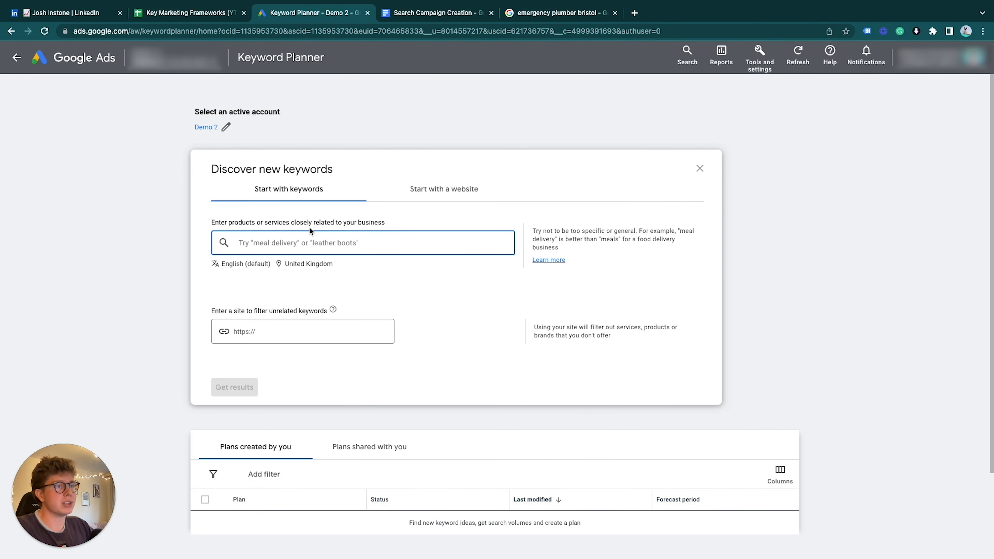
Get keyword ideas for "emergency plumber", using the copied phrase without "bristol".
key(ctrl+v)
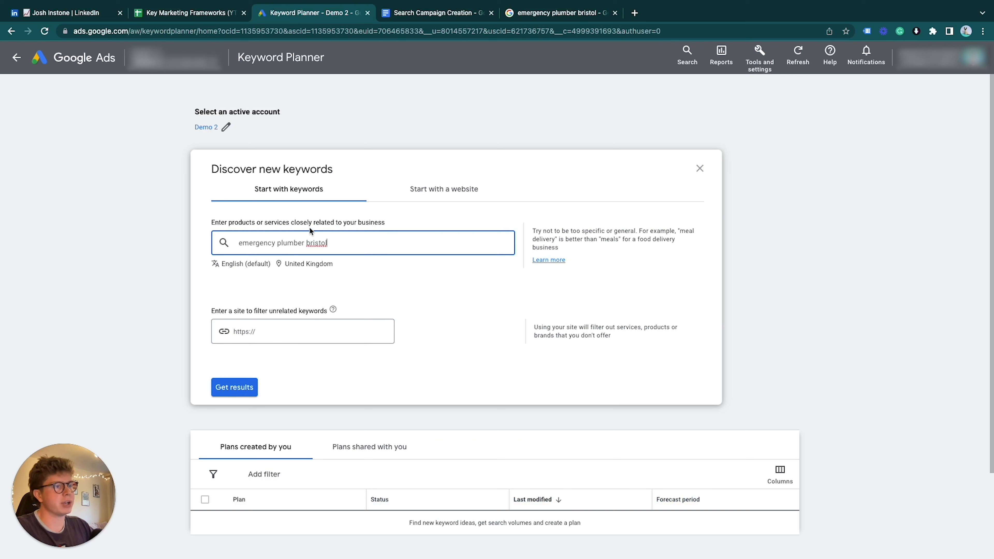
drag(341, 243, 303, 245)
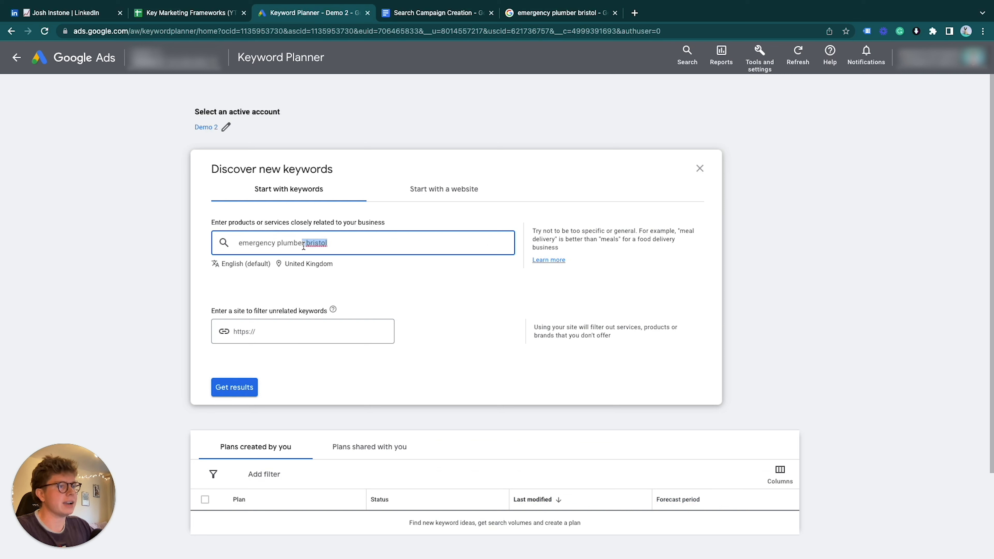
key(BackSpace)
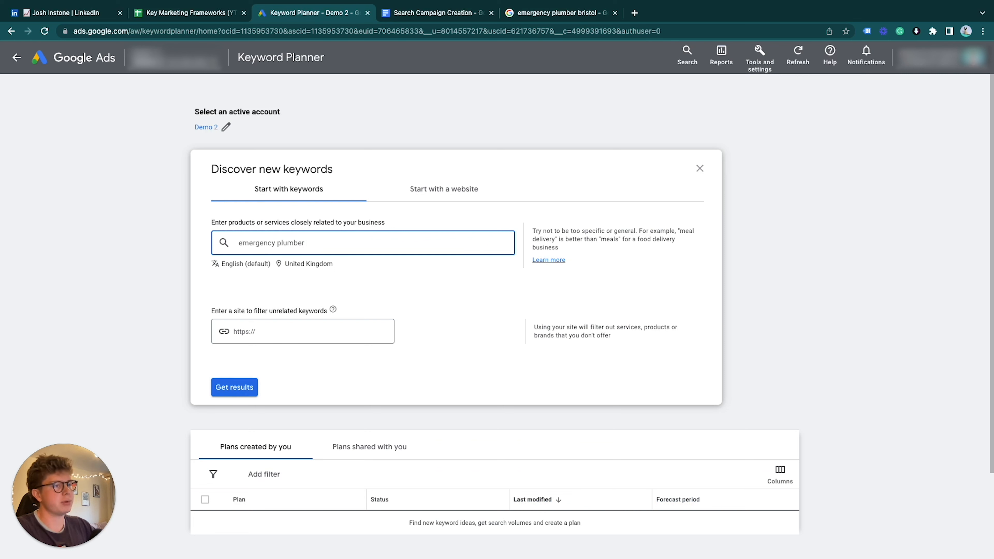
key(Return)
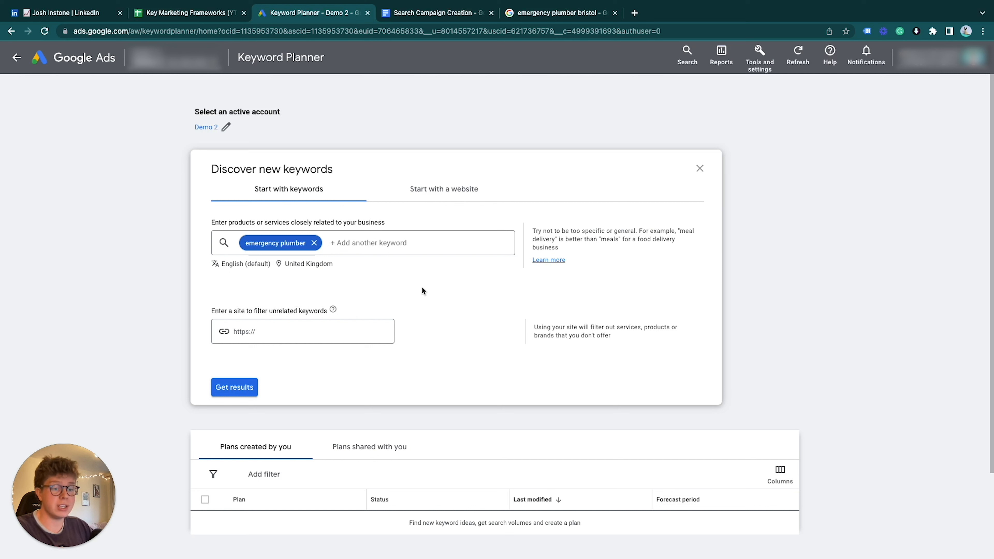
click(241, 389)
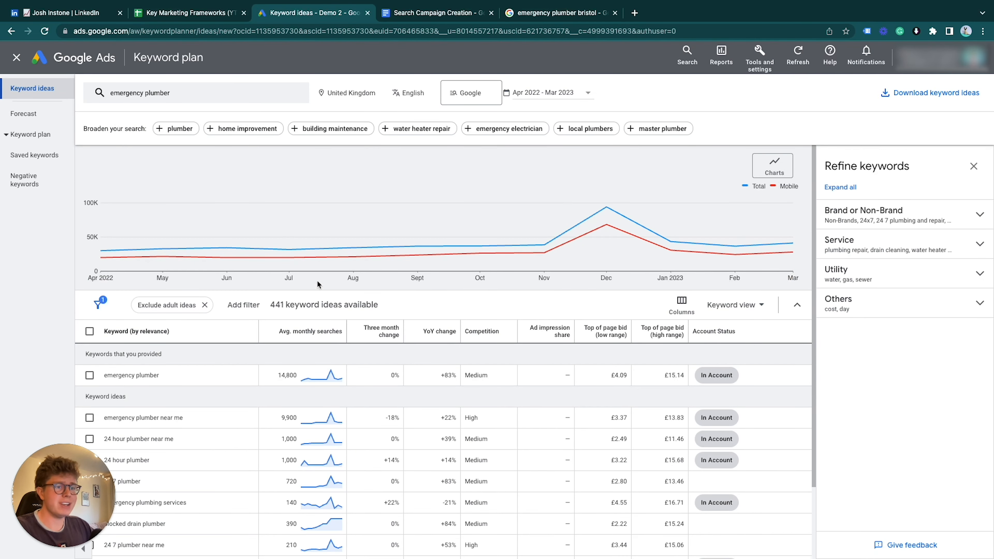
Examine the keyword ideas for "emergency plumber" and sort them by average monthly searches, highest first.
scroll(695, 289, down, 2)
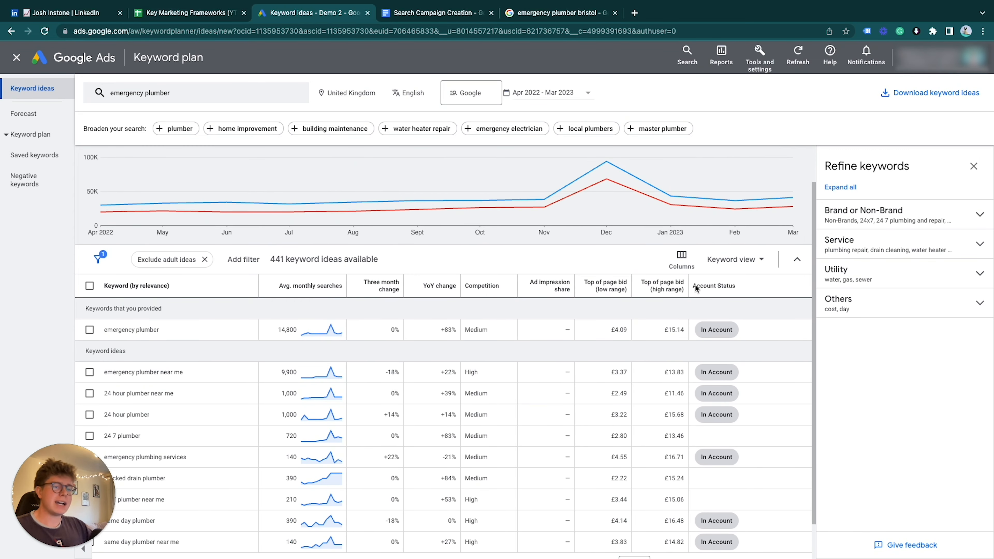
scroll(695, 286, up, 2)
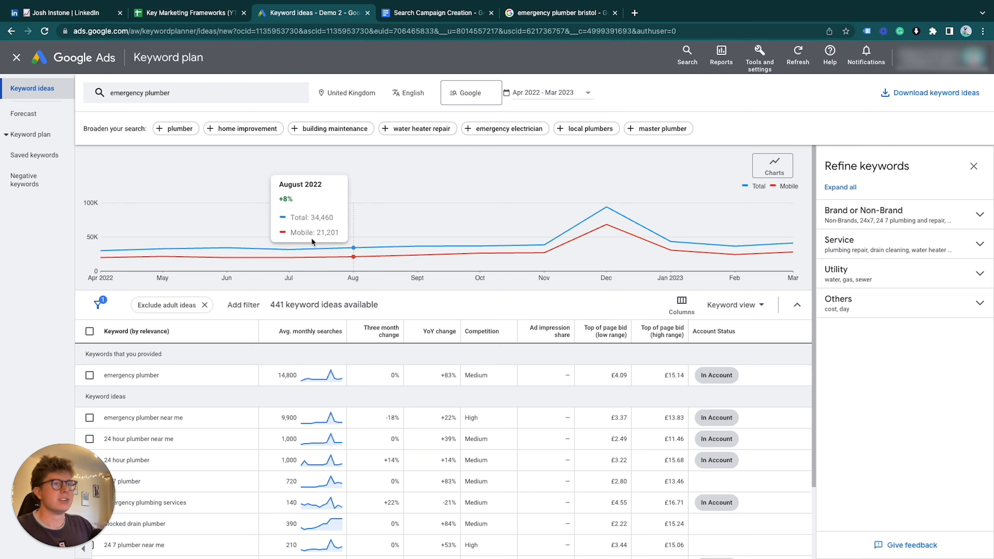
scroll(350, 338, down, 2)
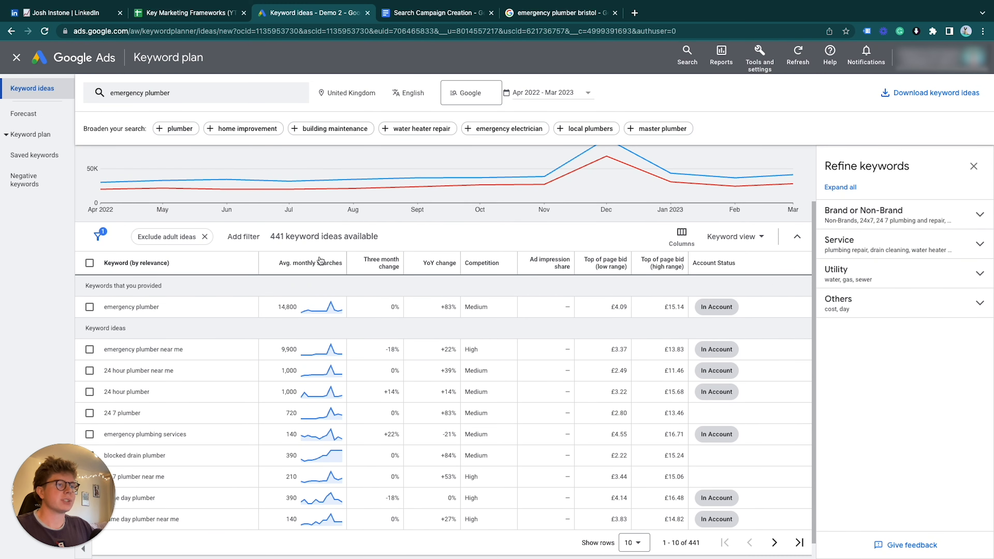
click(282, 263)
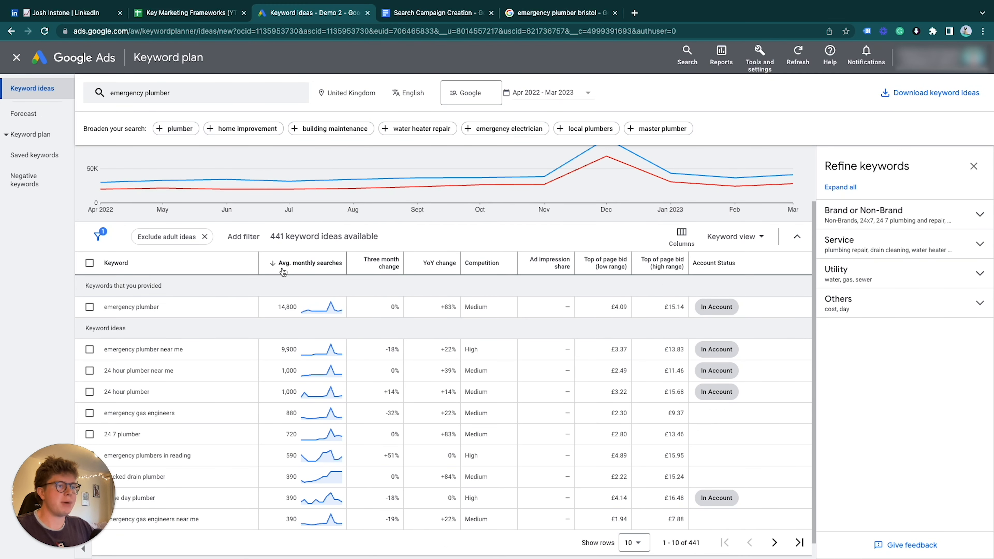
scroll(317, 275, down, 1)
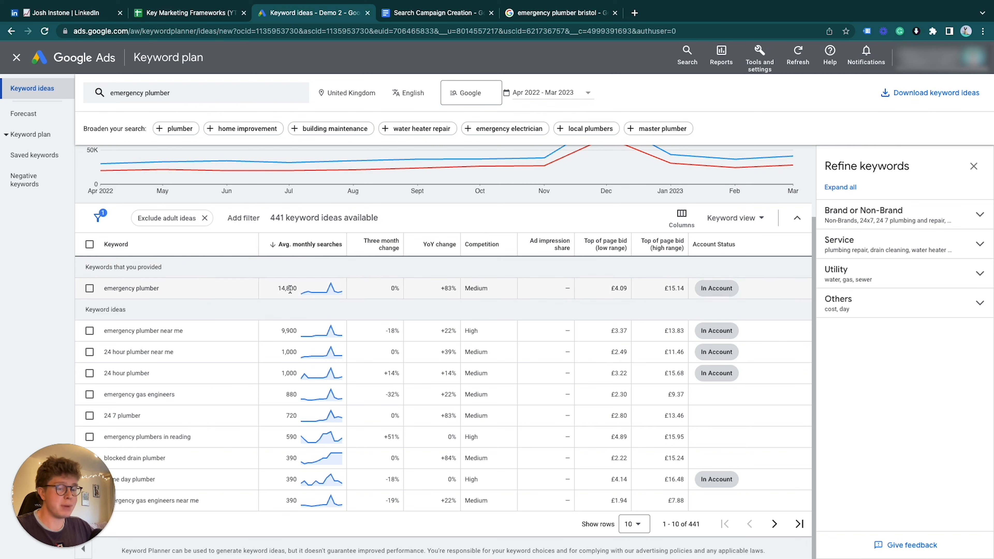
Show 200 rows of keyword ideas per page and look through the longer list.
click(634, 524)
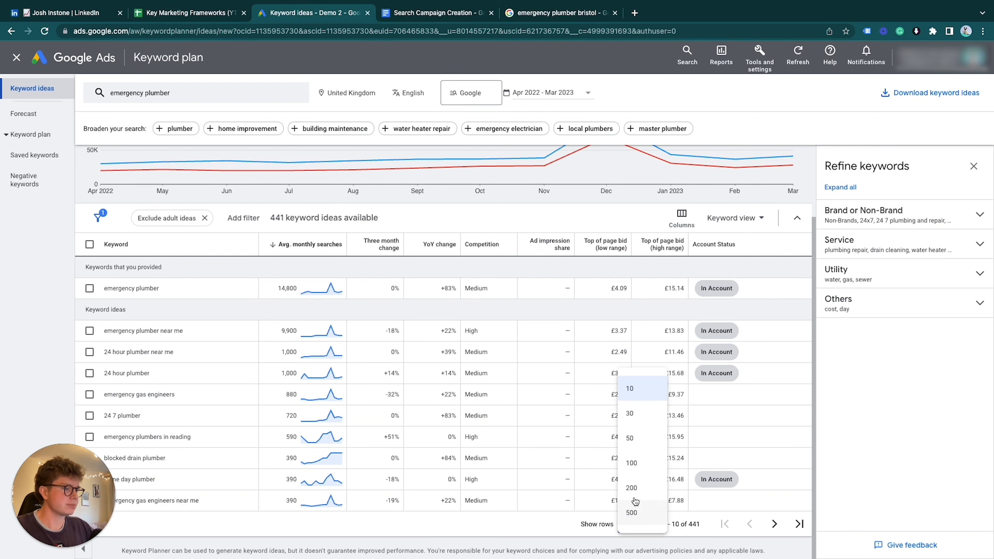
click(626, 491)
scroll(294, 333, down, 5)
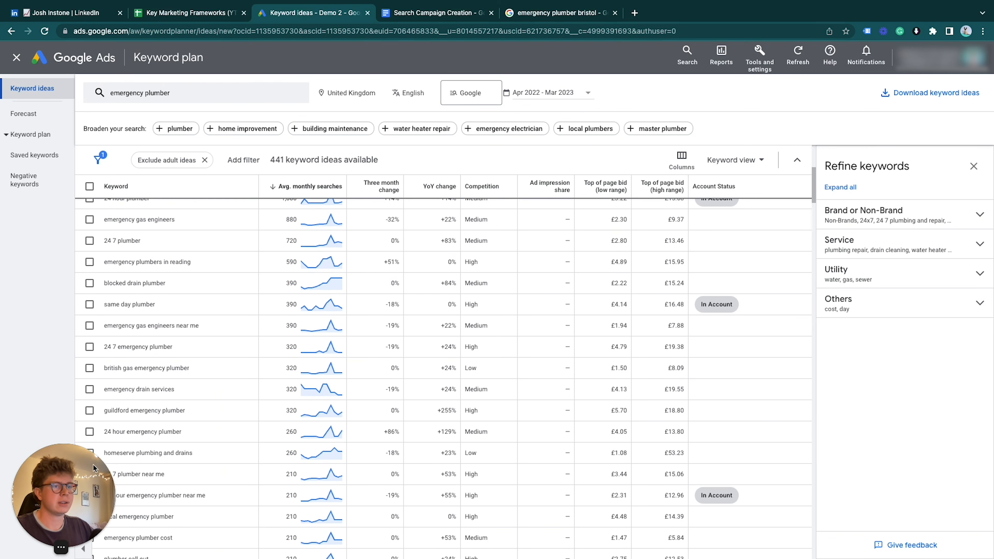
scroll(250, 350, up, 4)
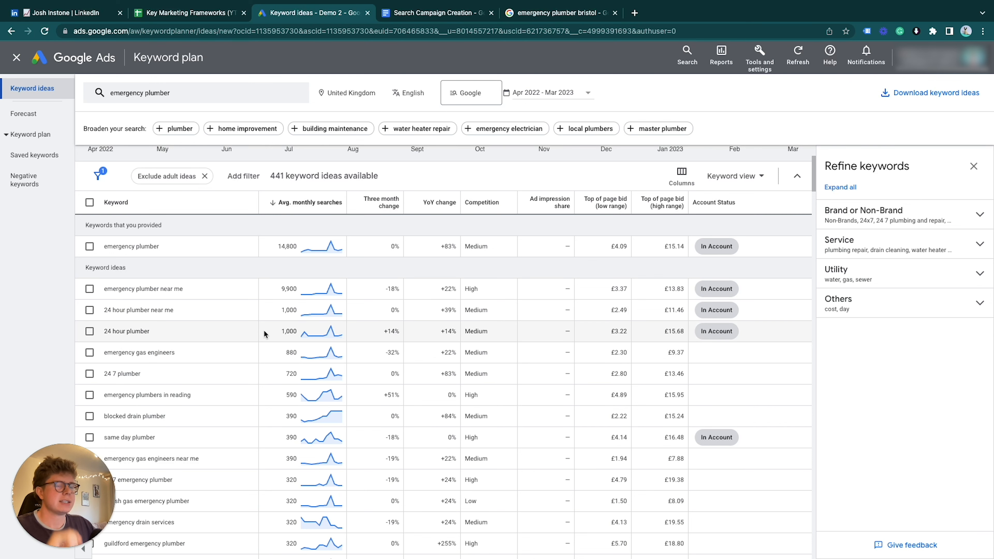
Select the keywords "emergency plumber" and "emergency plumber near me", and read through the remaining ideas.
click(90, 246)
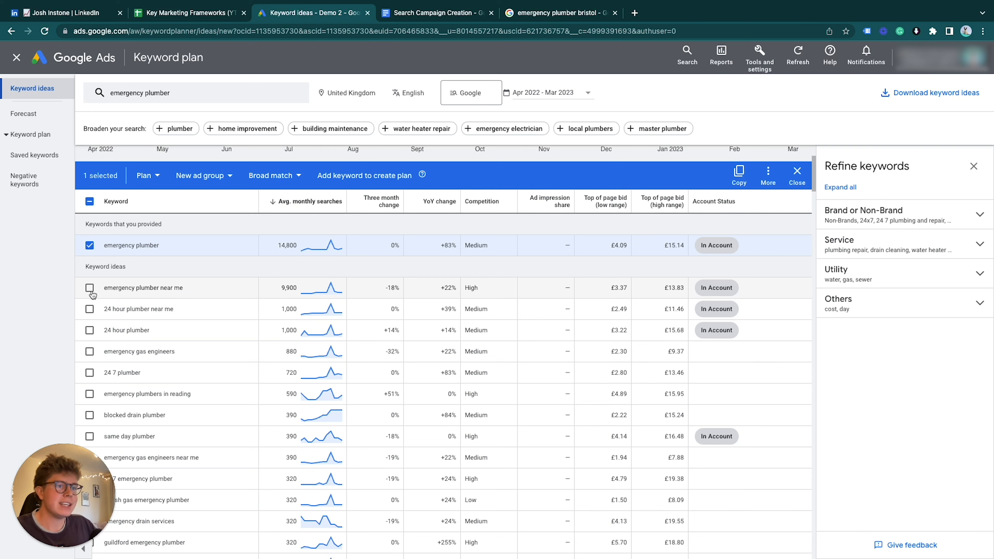
click(89, 289)
scroll(149, 292, down, 1)
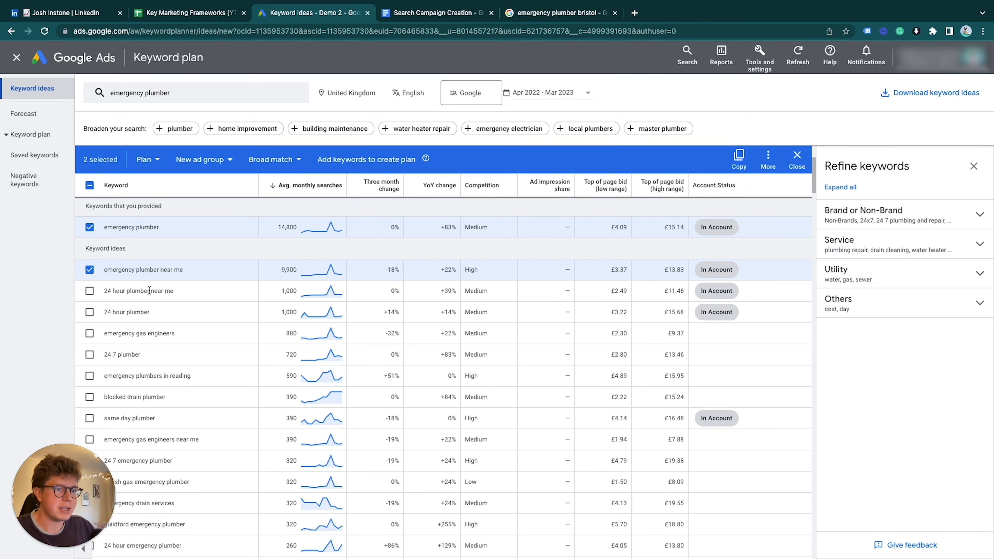
scroll(148, 292, down, 2)
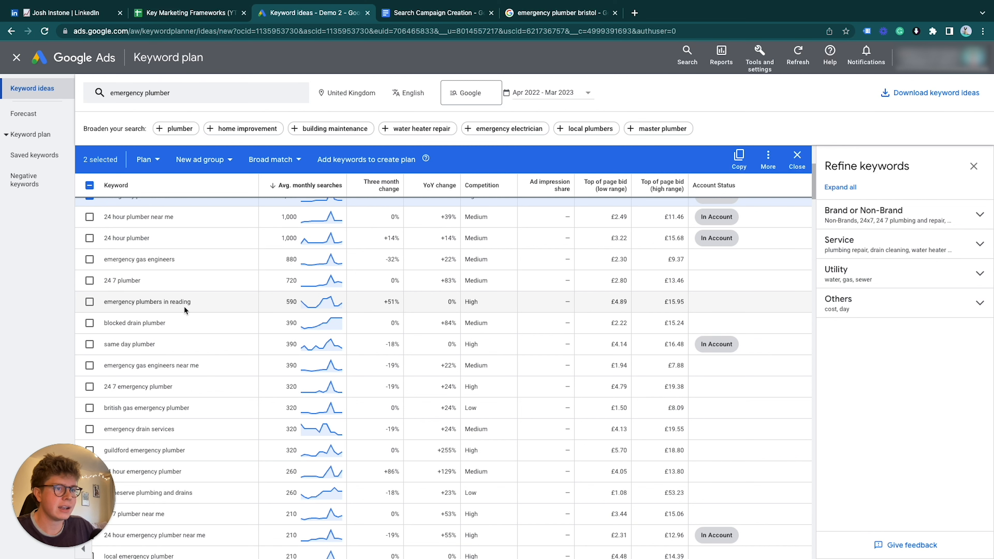
scroll(184, 307, down, 1)
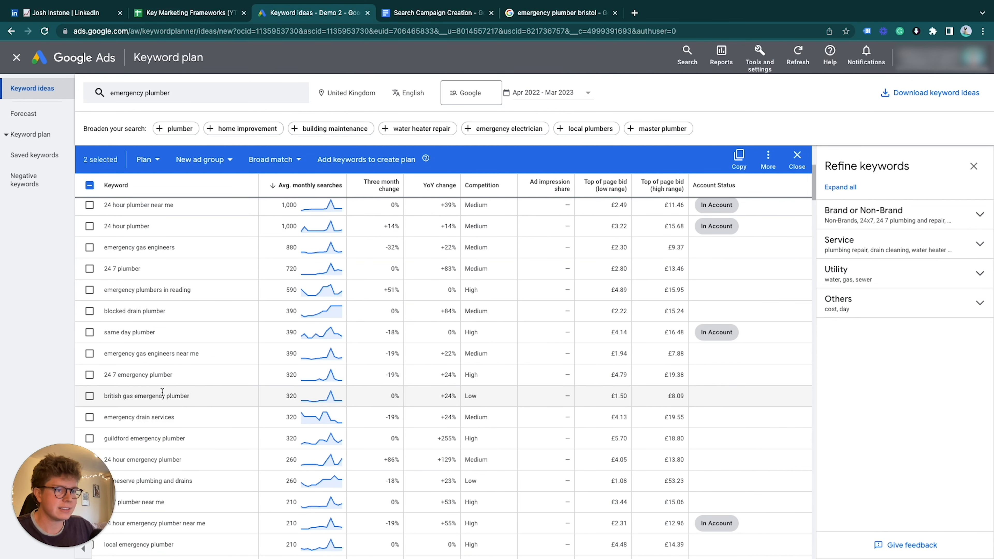
scroll(171, 385, down, 2)
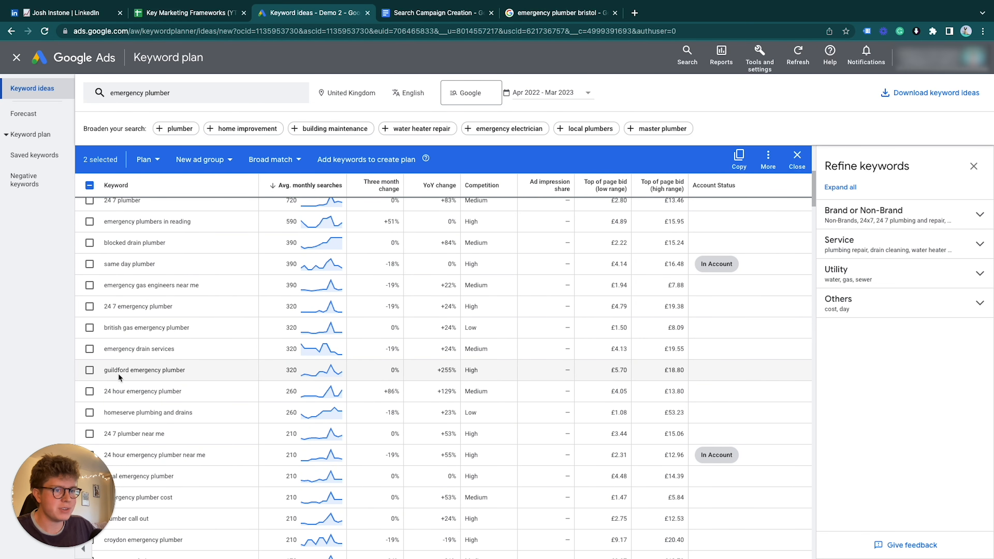
scroll(140, 377, down, 1)
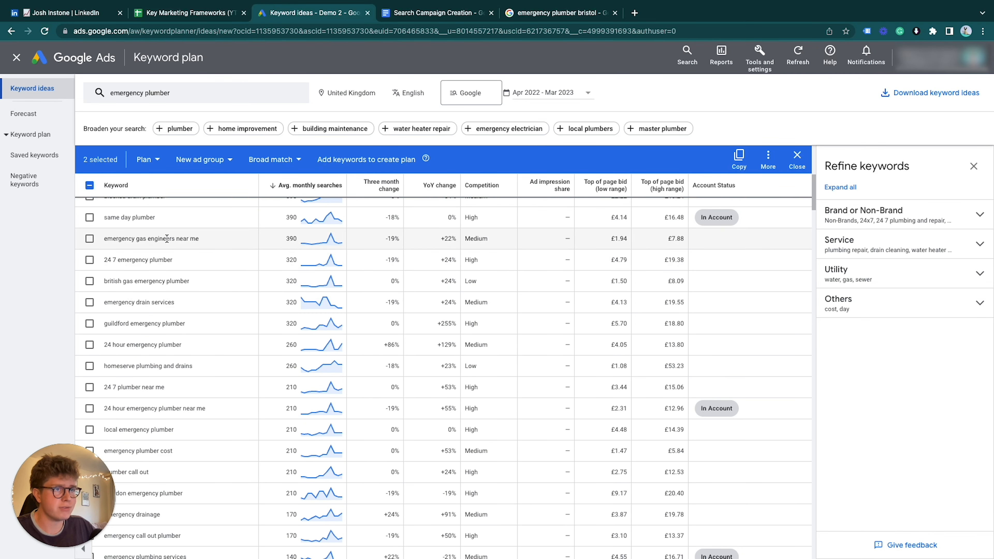
Add "emergency plumber bristol" as a second seed keyword and get the updated keyword ideas.
scroll(137, 238, up, 10)
click(204, 93)
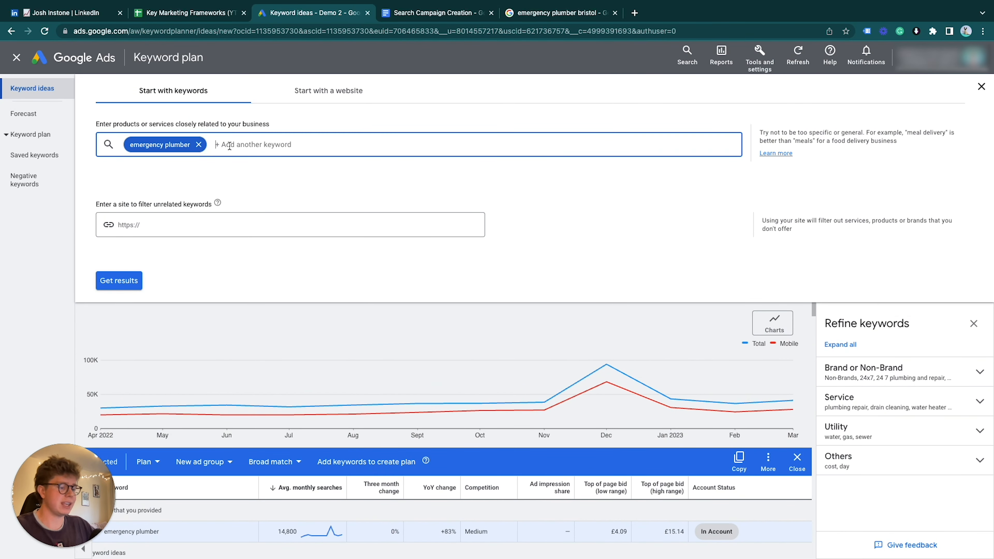
text(emergency plumber bristol)
key(Return)
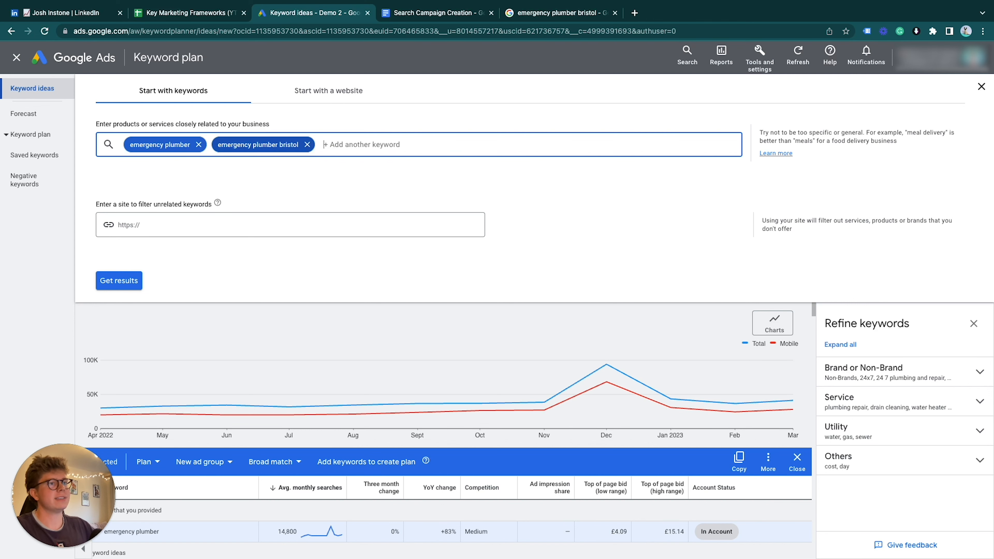
click(130, 283)
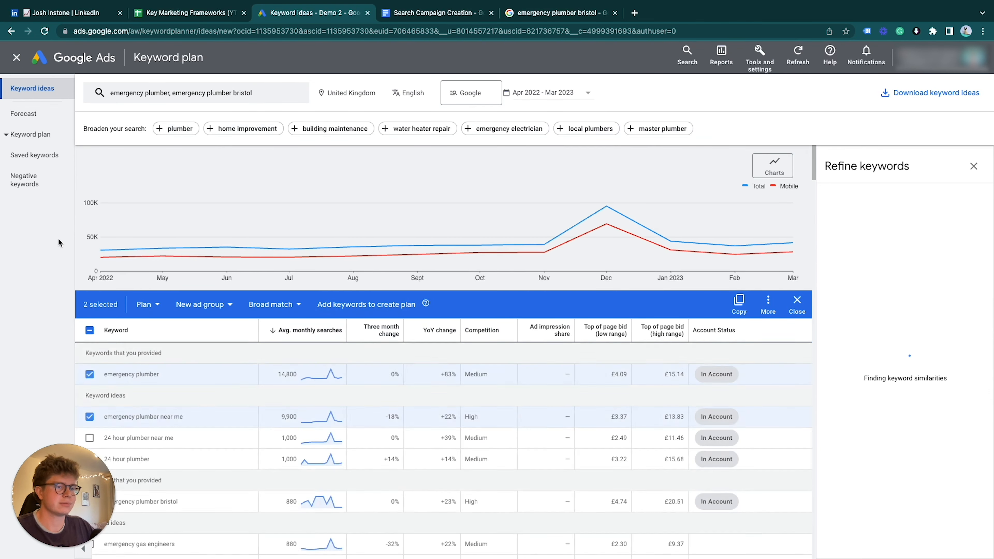
Look over the updated ideas and deselect "emergency plumber near me" and "emergency plumber".
scroll(349, 429, down, 3)
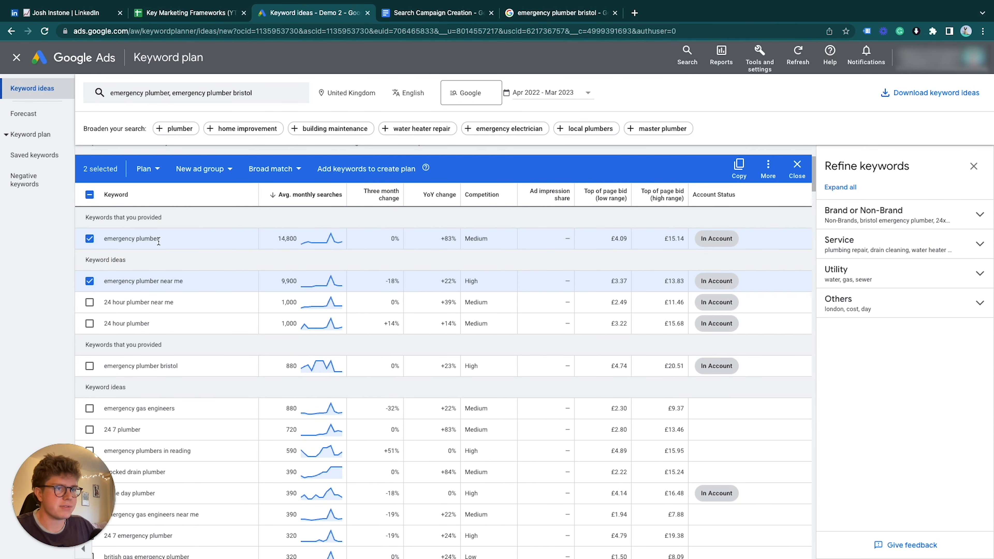
scroll(98, 270, down, 1)
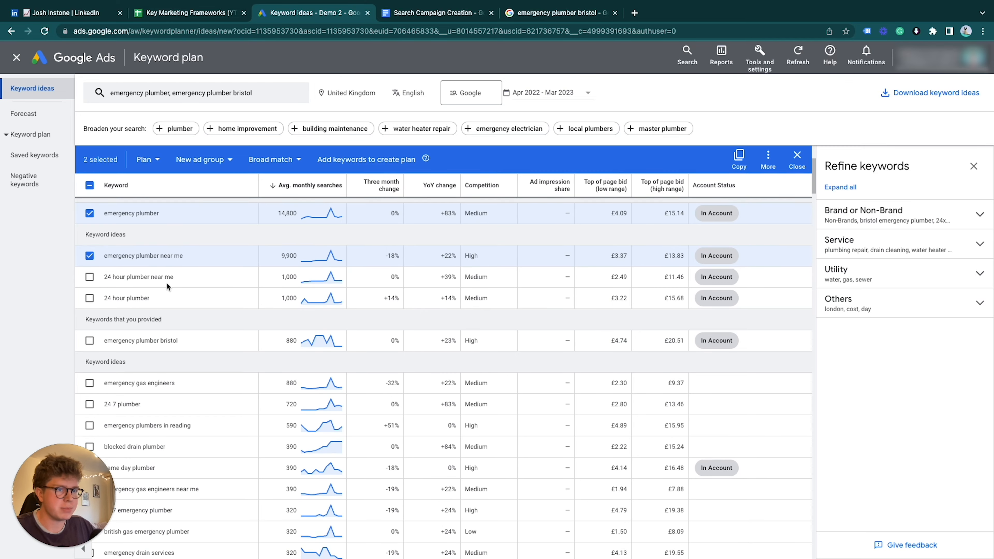
click(90, 247)
click(89, 204)
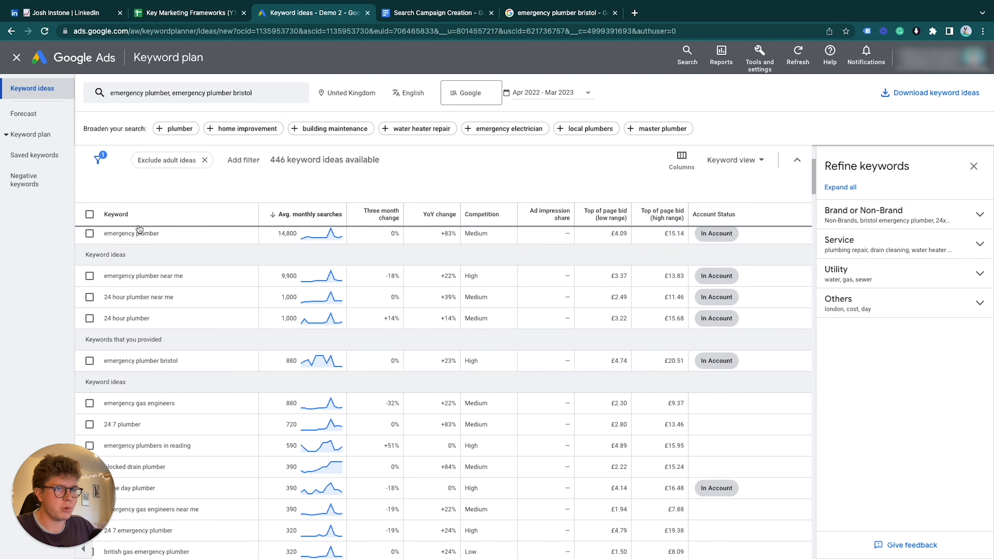
Select the keywords "24 hour plumber near me", "24 hour plumber", "24 7 plumber", "24 7 emergency plumber" and "24 7 plumber near me".
click(89, 269)
click(90, 291)
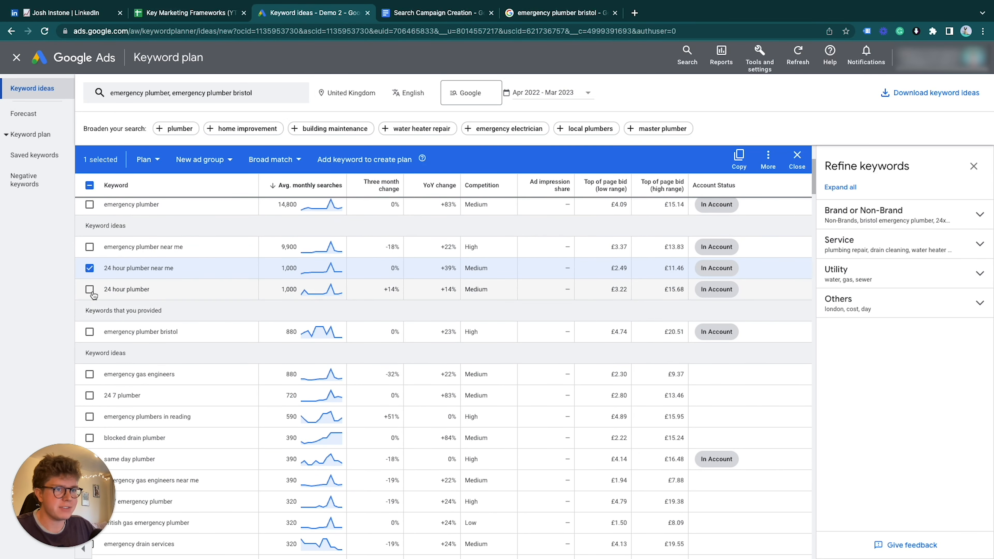
scroll(187, 286, down, 1)
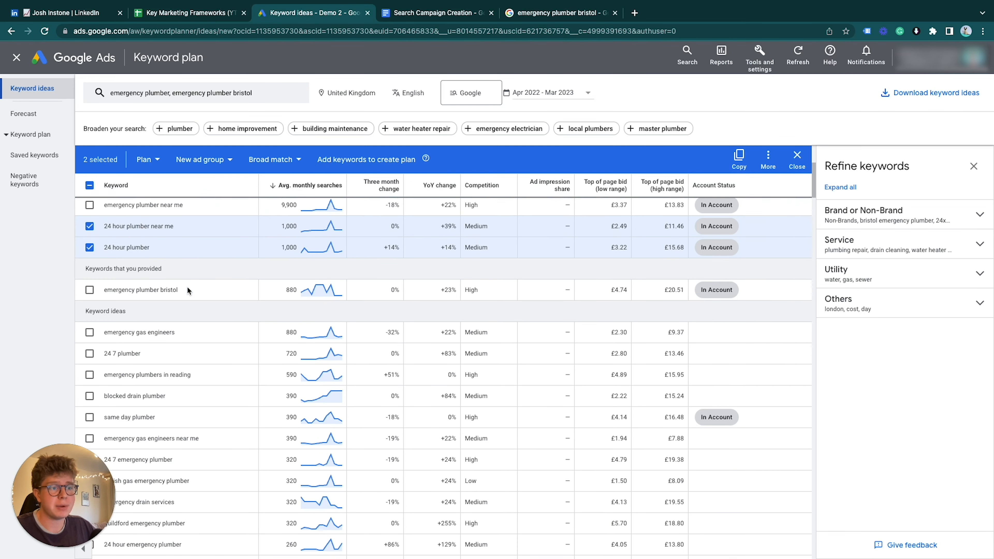
click(89, 347)
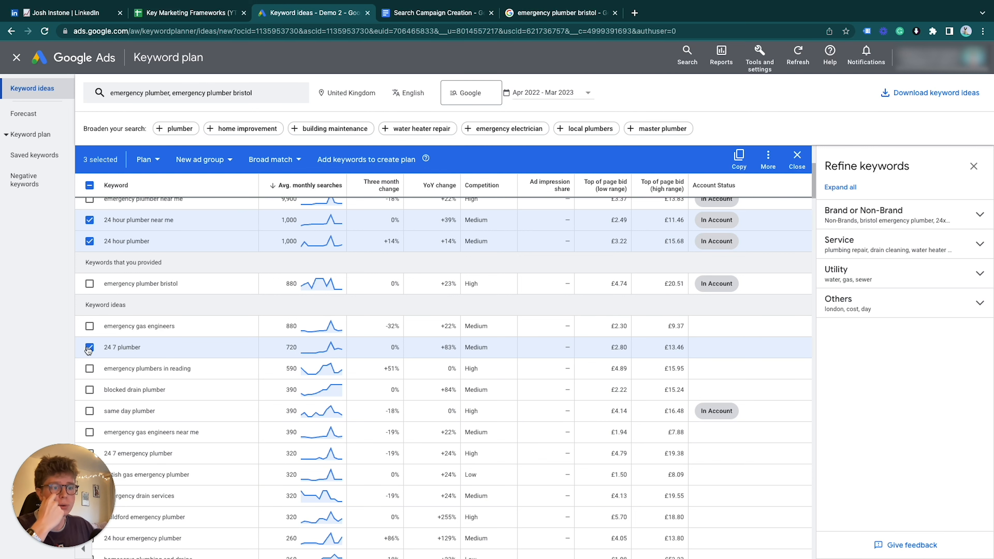
scroll(201, 261, down, 2)
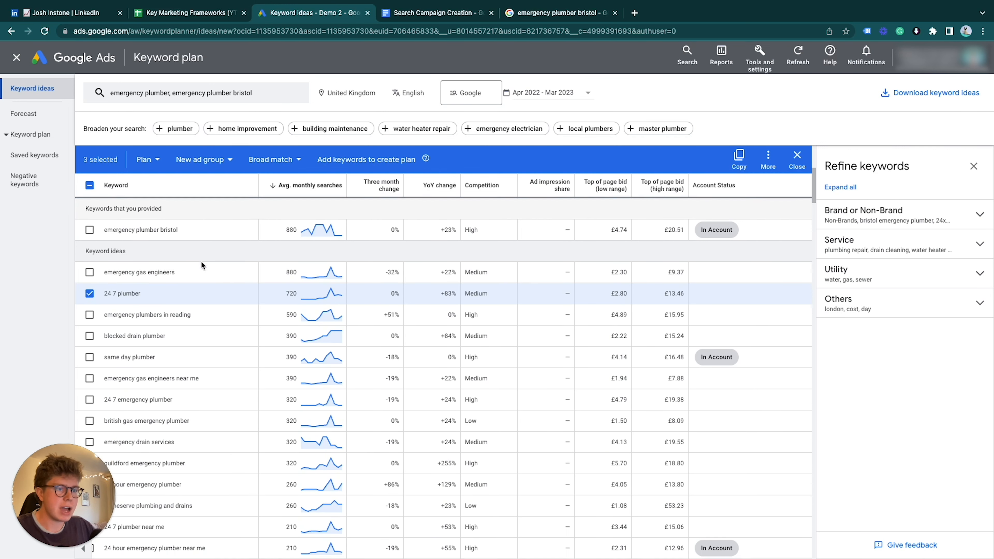
scroll(201, 261, down, 5)
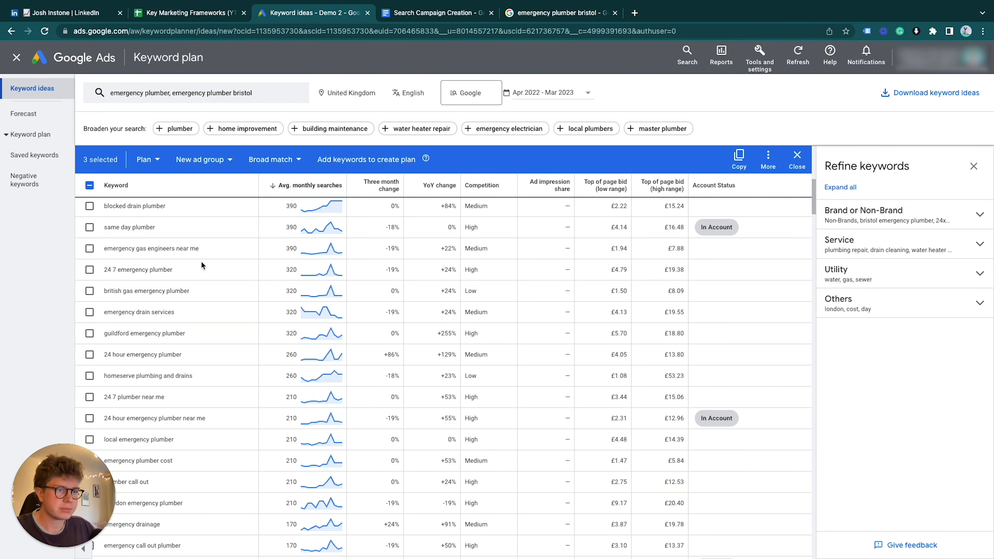
click(89, 270)
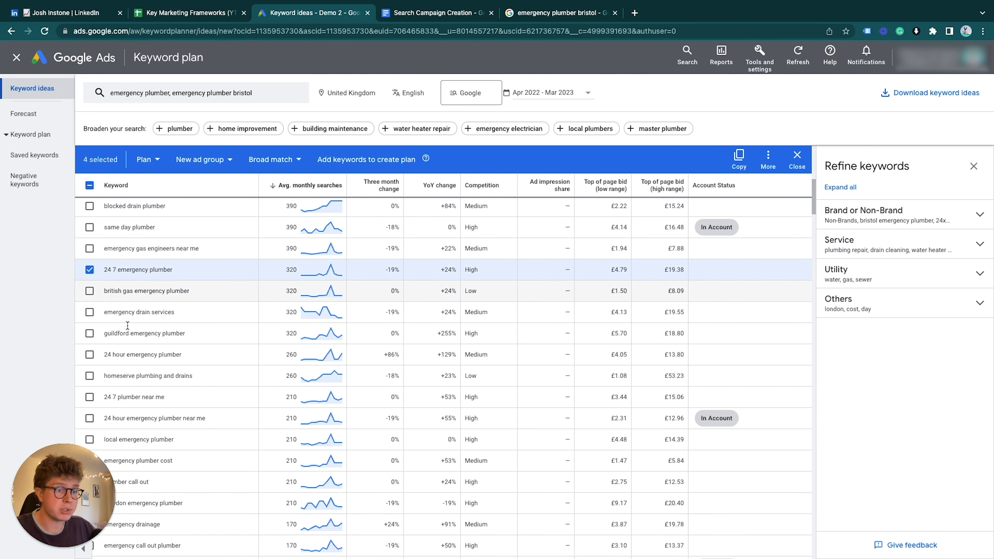
click(90, 396)
Read through the lower-volume keyword ideas and compare them with the ones at the start of the list.
scroll(89, 417, down, 3)
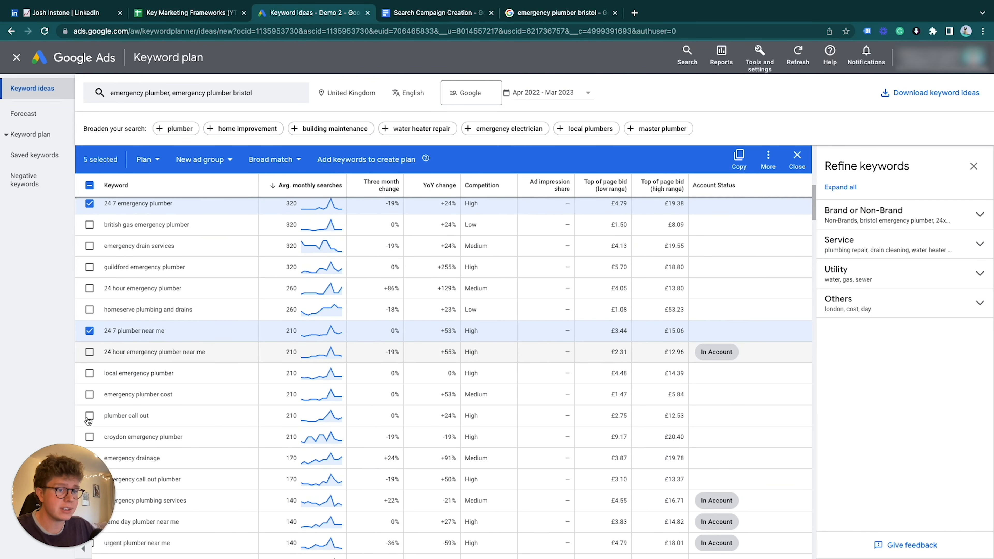
scroll(88, 420, down, 1)
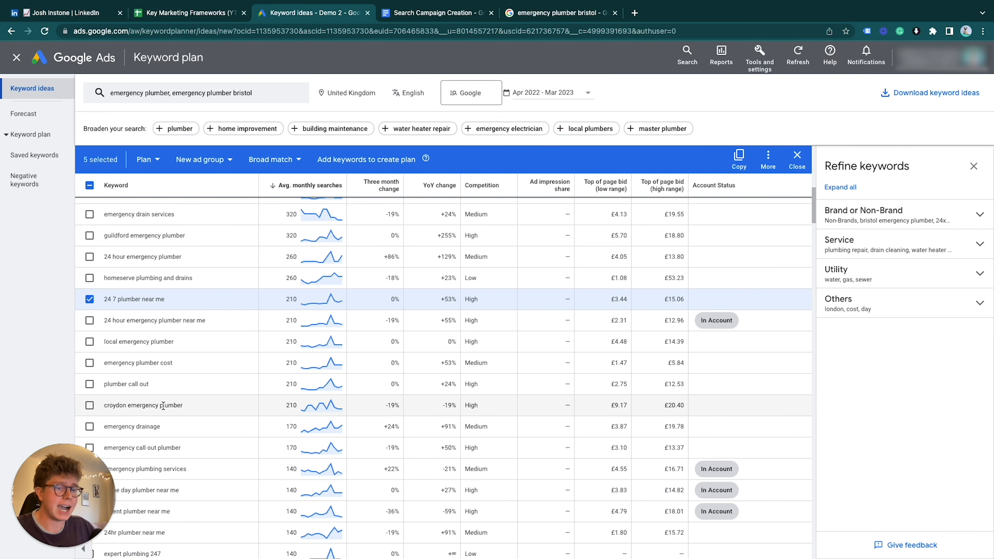
scroll(162, 406, down, 2)
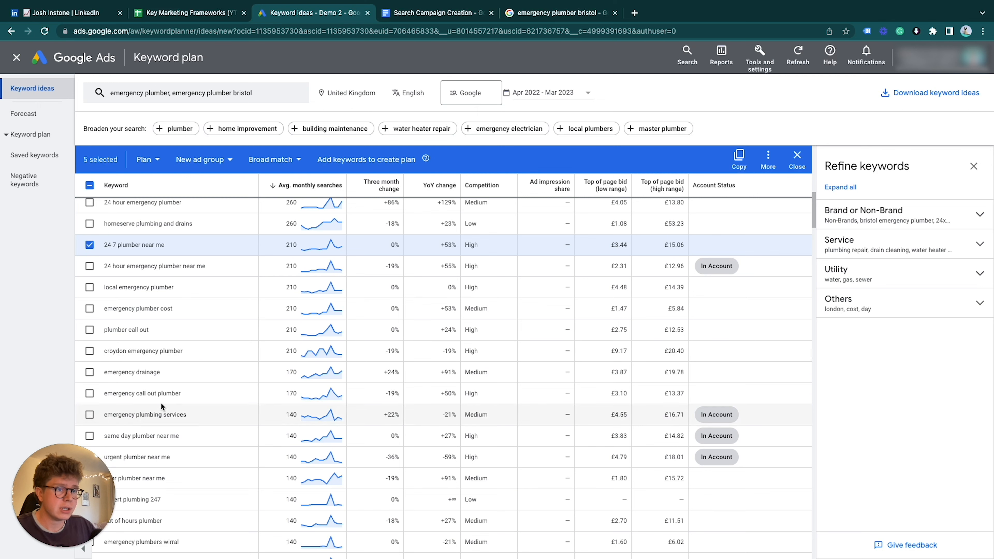
scroll(97, 423, up, 15)
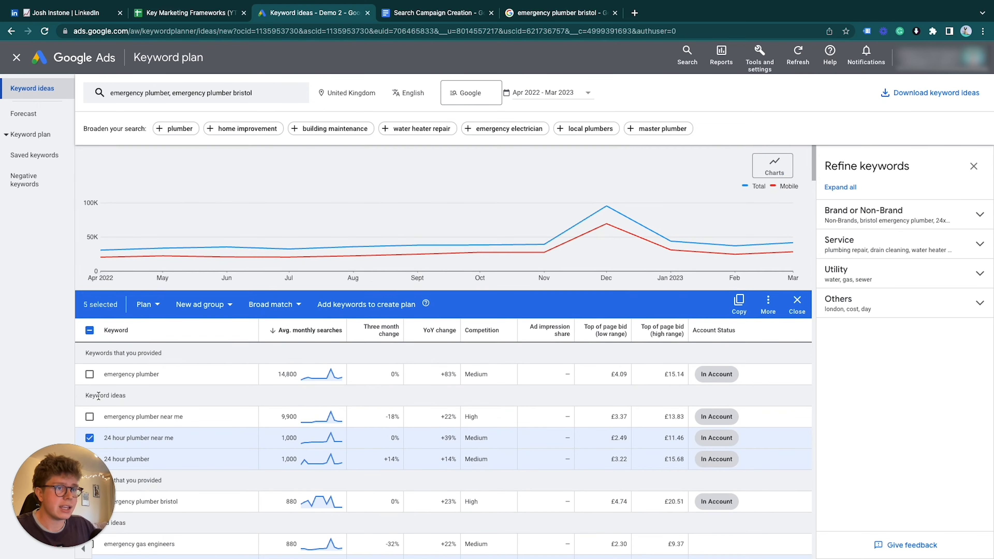
scroll(178, 270, down, 15)
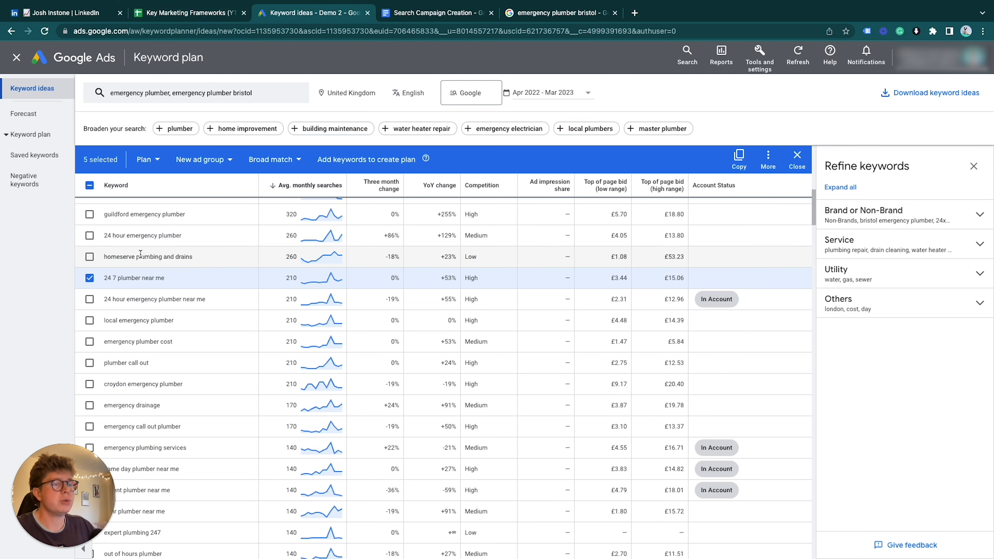
scroll(146, 259, up, 5)
Switch to the Key Marketing Frameworks spreadsheet and review the four ad group headings on the Google Ads: Keyword Research Template sheet.
click(196, 14)
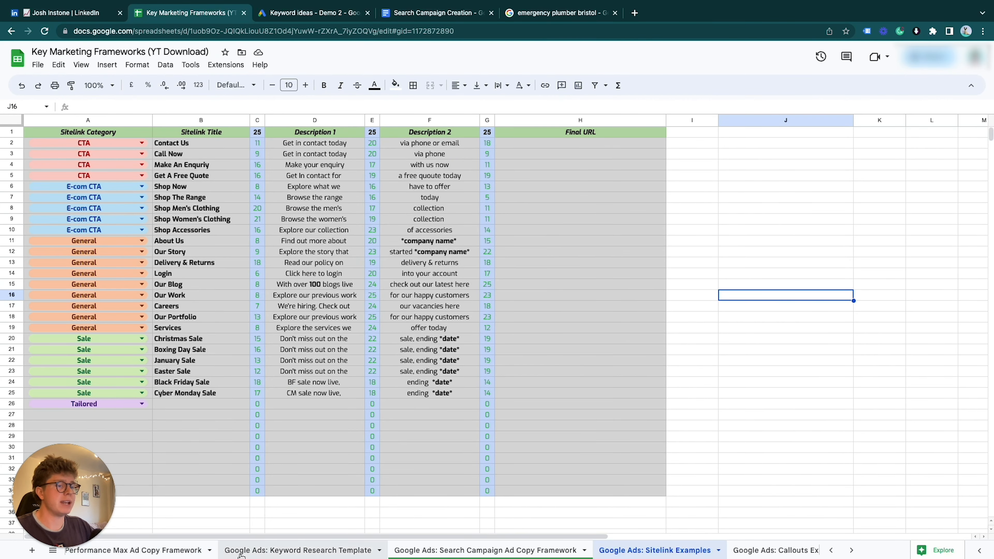
click(260, 554)
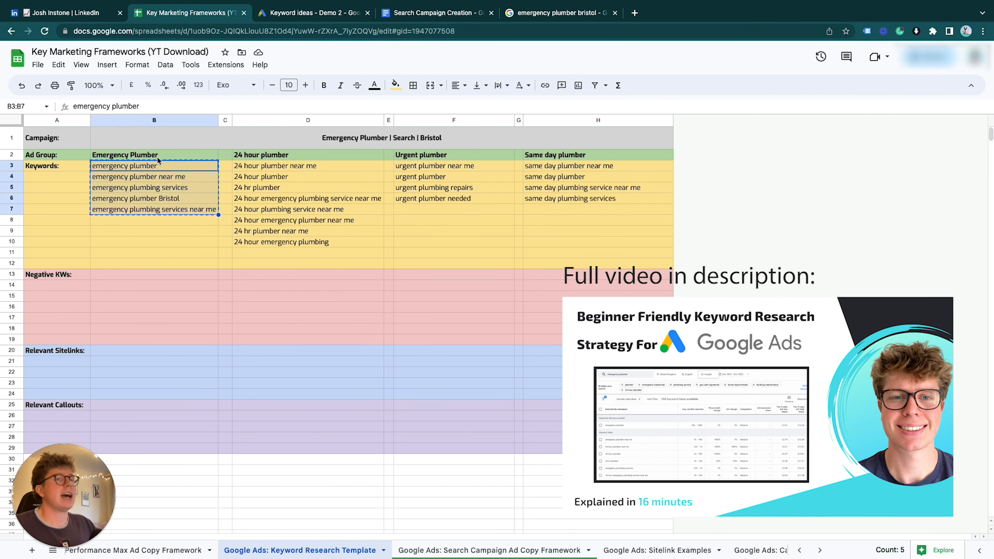
drag(138, 156, 273, 164)
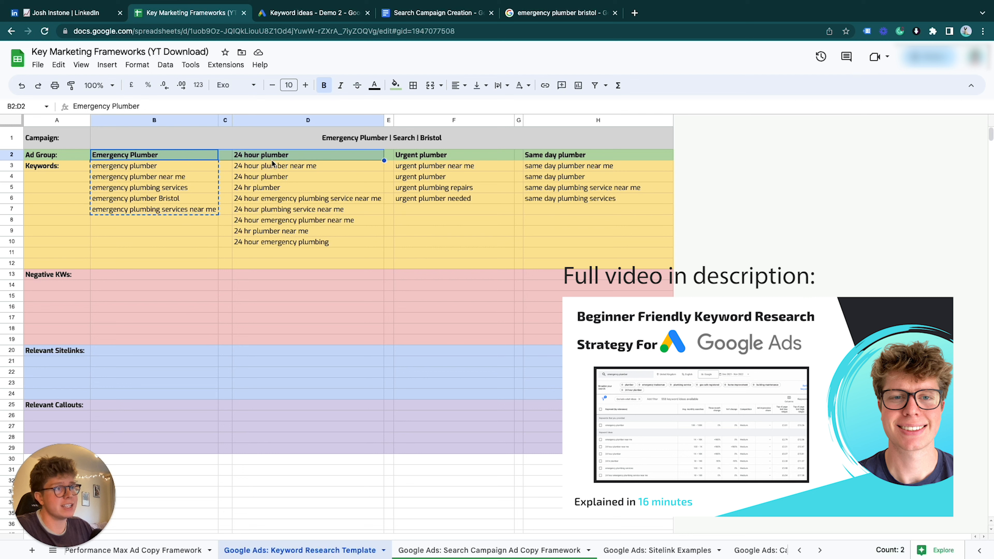
click(454, 156)
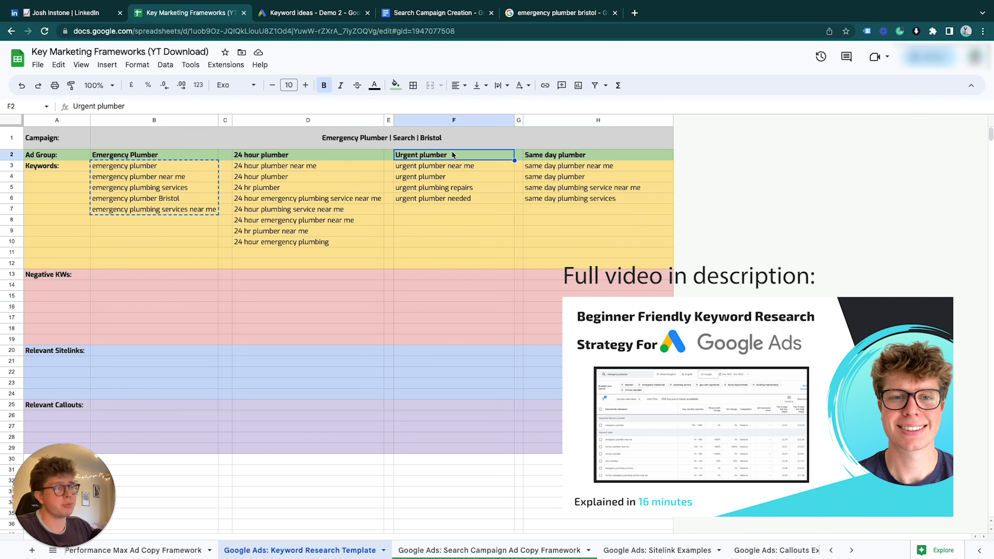
click(590, 160)
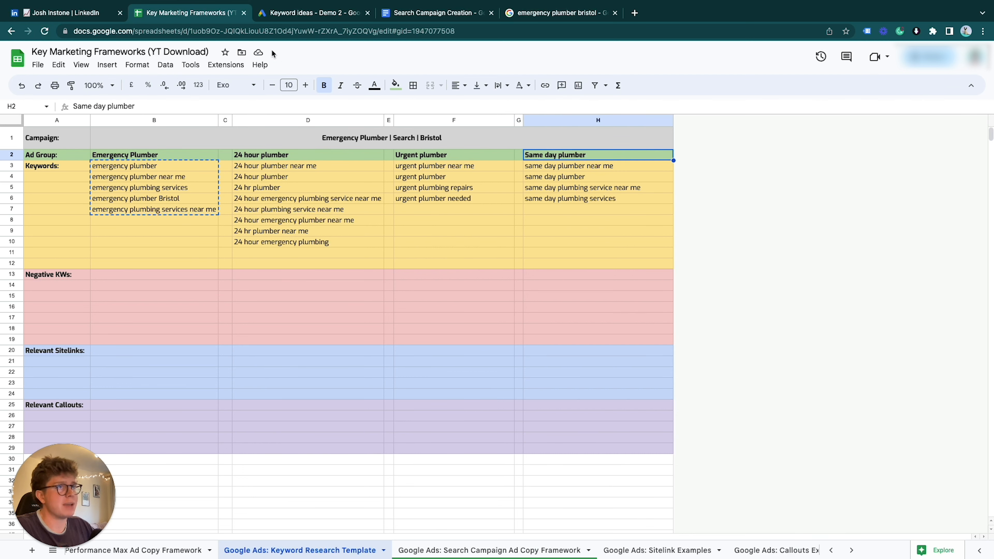
Return to the Keyword Planner ideas and look over the selected 24-hour and 24/7 keywords among the other ideas.
click(313, 12)
mouse_move(314, 320)
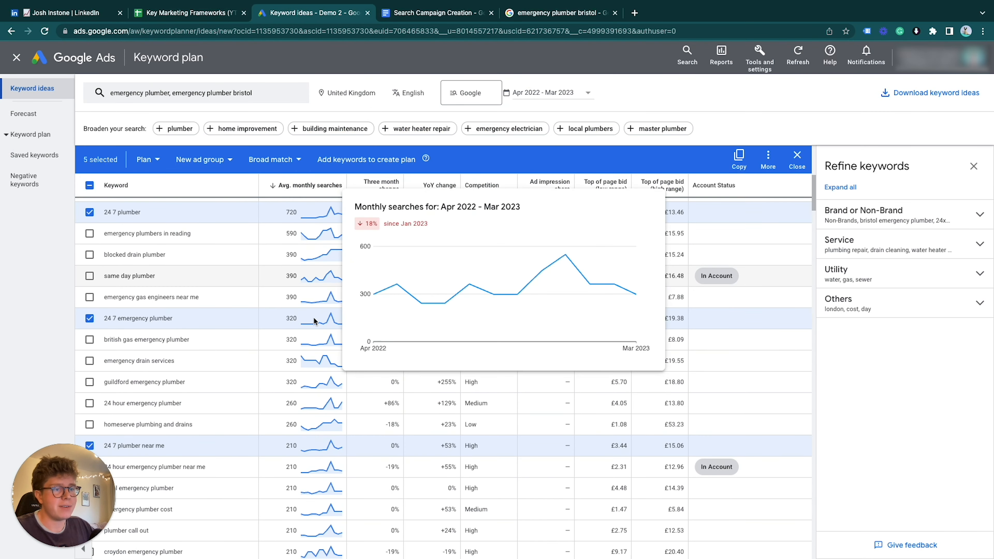
scroll(314, 321, down, 2)
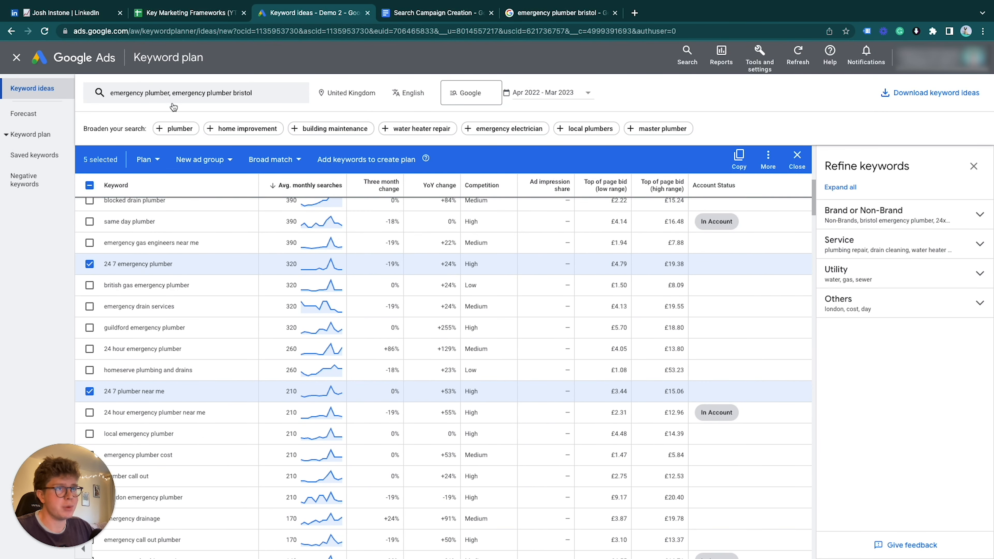
scroll(282, 314, down, 4)
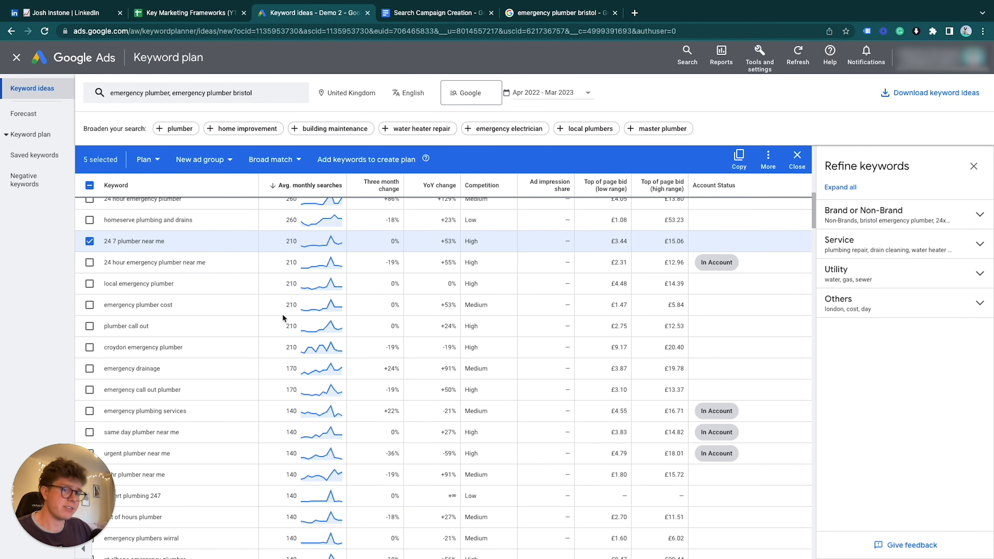
scroll(282, 314, up, 10)
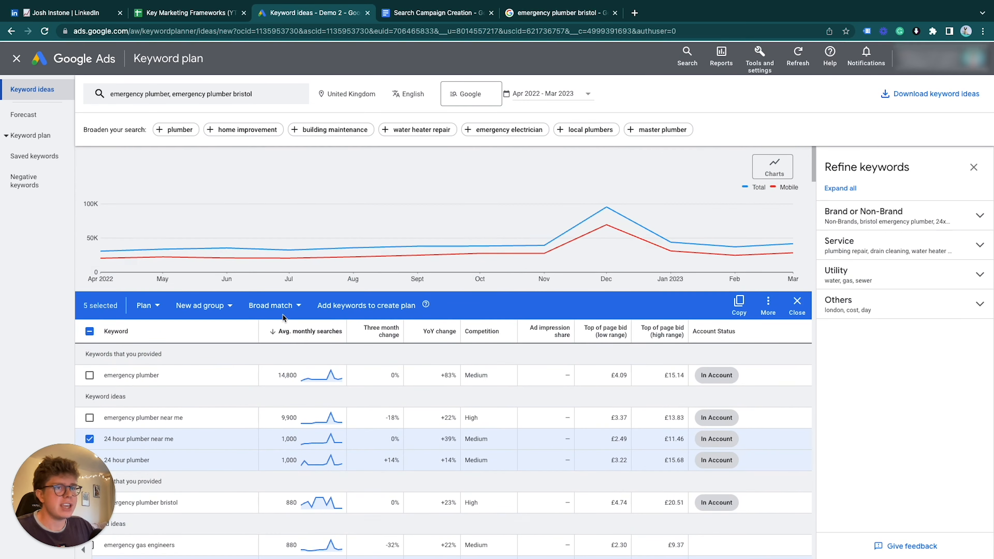
scroll(282, 318, down, 2)
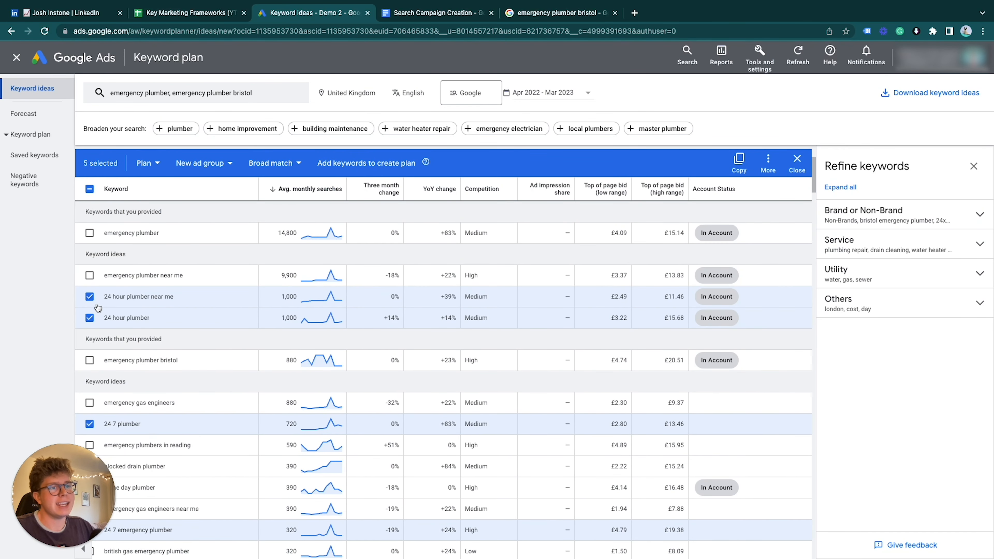
Deselect "24 hour plumber near me" and "24 hour plumber", and select both keywords again.
click(90, 298)
click(89, 318)
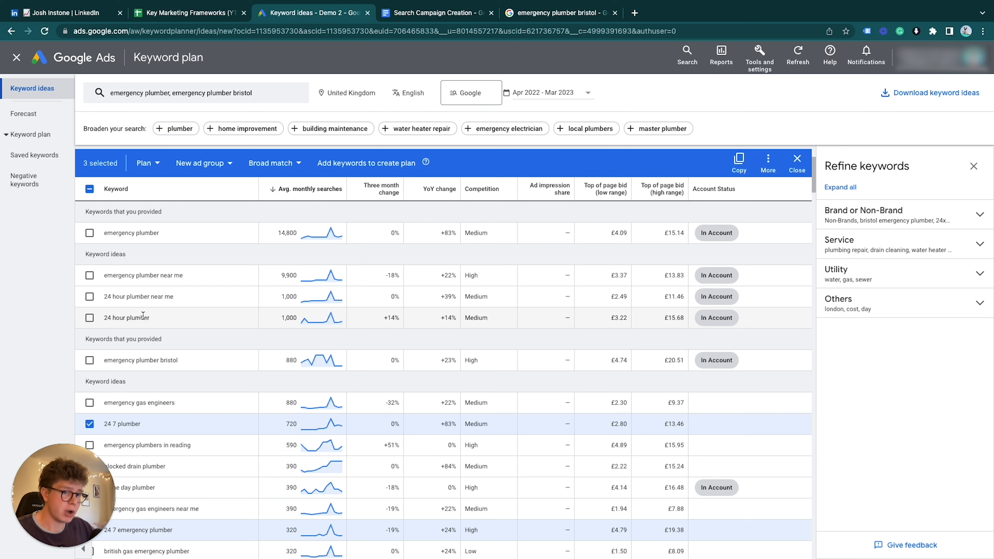
click(89, 317)
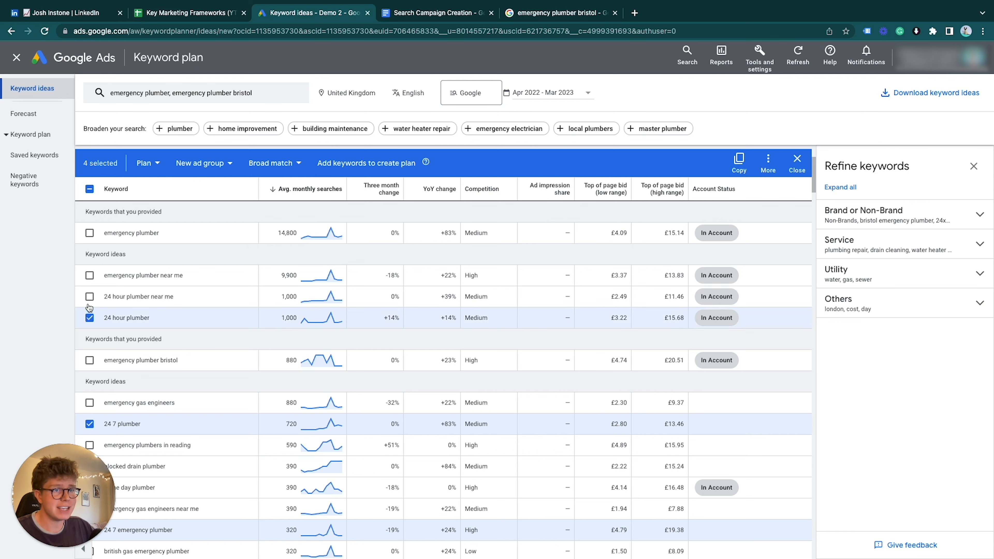
click(89, 296)
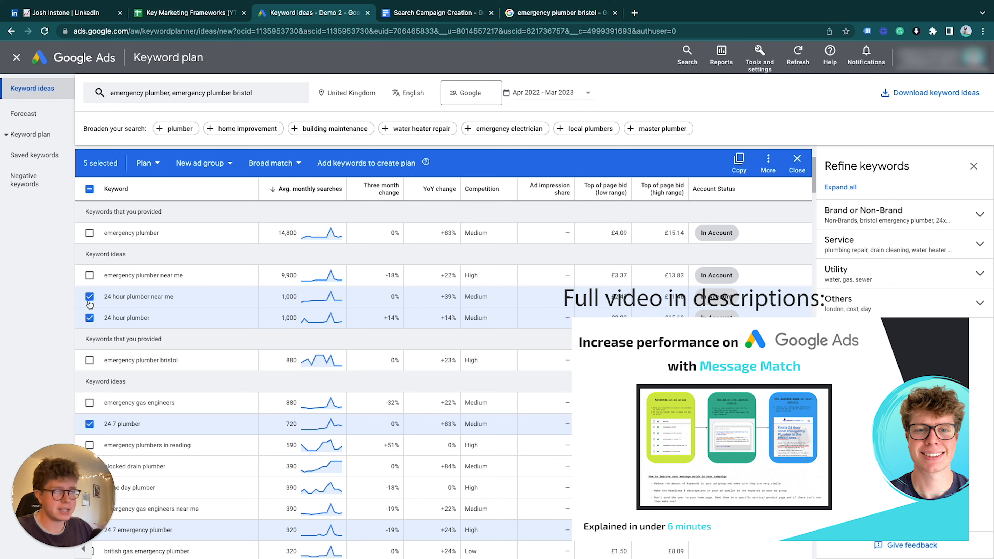
Switch to the Search Campaign Creation document and highlight the "Keyword research" checklist item in yellow.
click(396, 16)
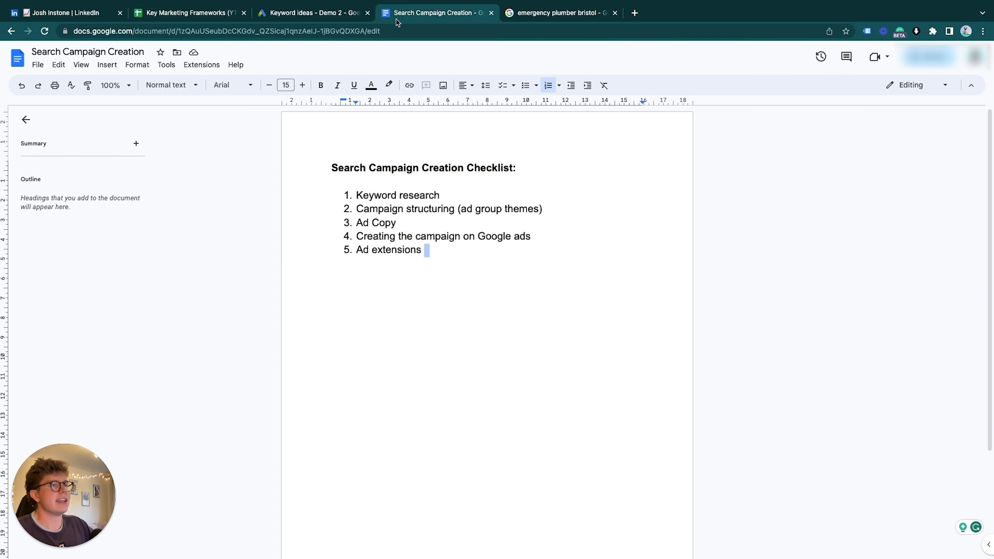
click(447, 195)
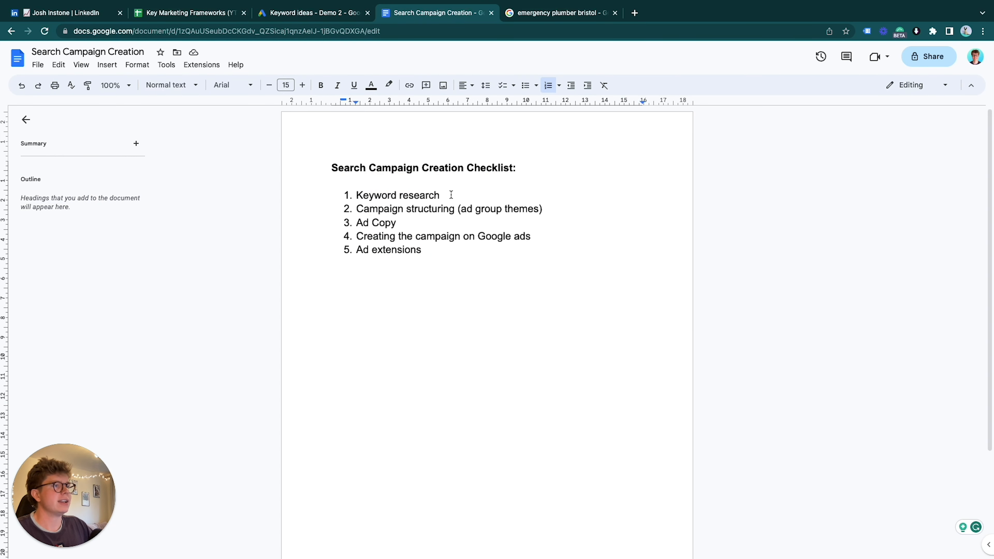
drag(451, 194, 355, 195)
click(388, 85)
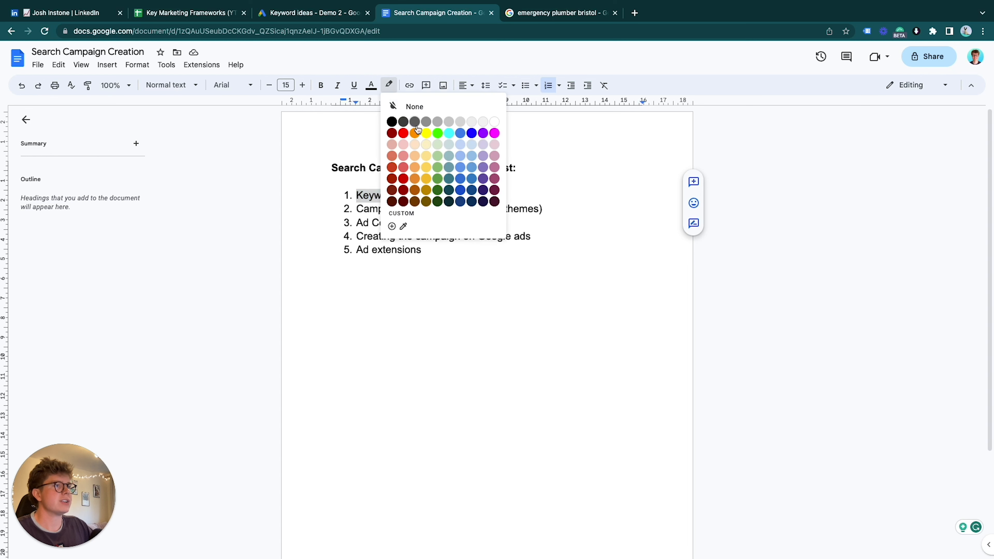
click(426, 133)
click(446, 296)
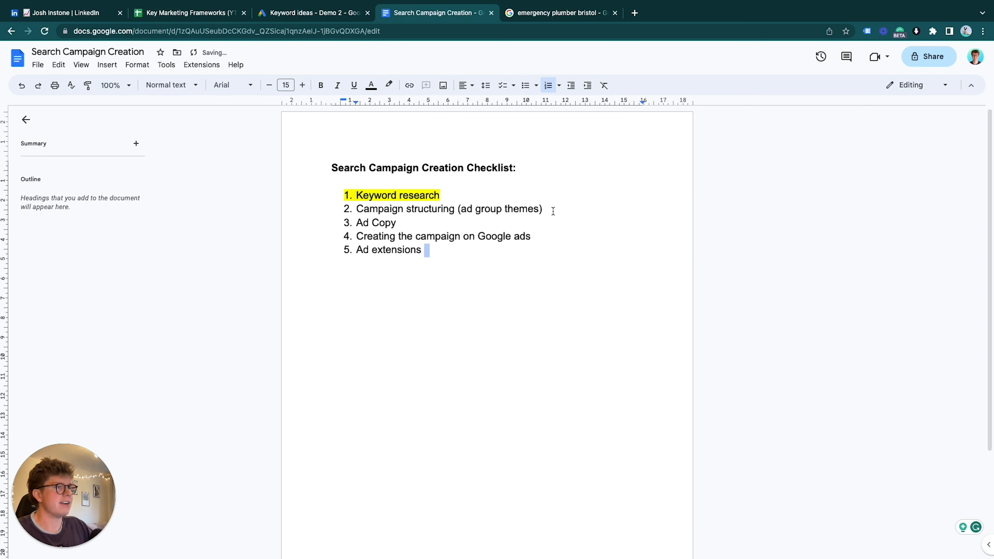
Select the "Campaign structuring (ad group themes)" checklist item, and examine each of the four ad group columns in the Key Marketing Frameworks spreadsheet.
drag(553, 211, 355, 208)
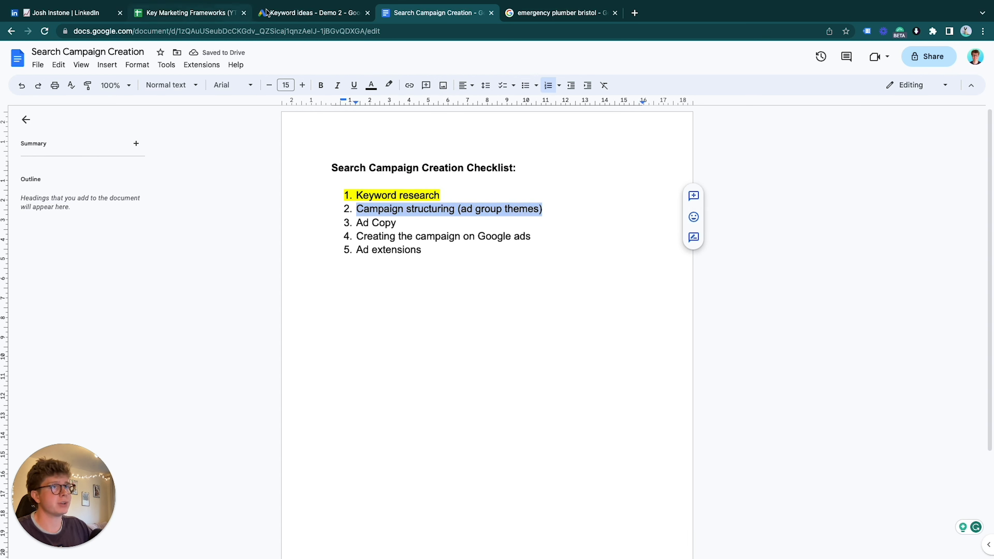
click(210, 13)
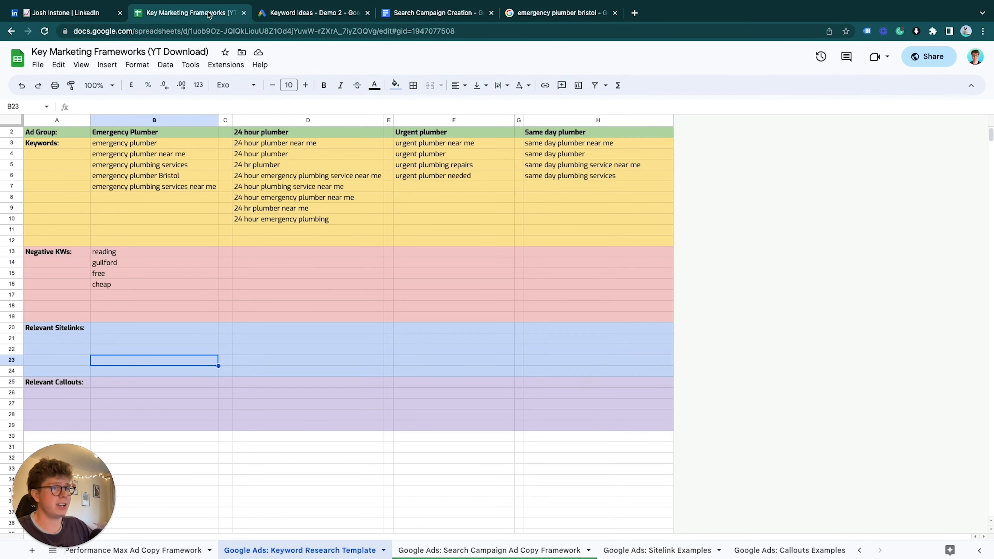
click(131, 133)
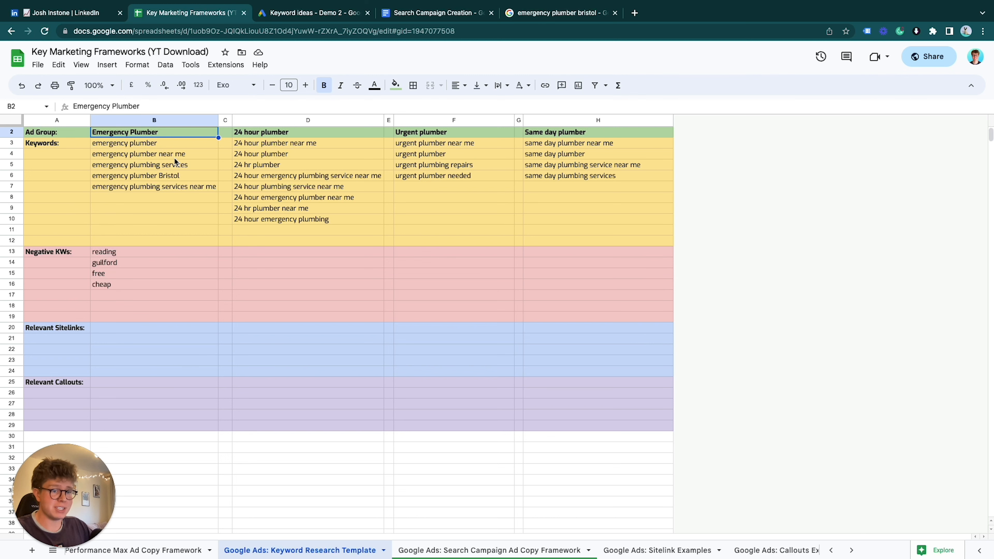
click(141, 120)
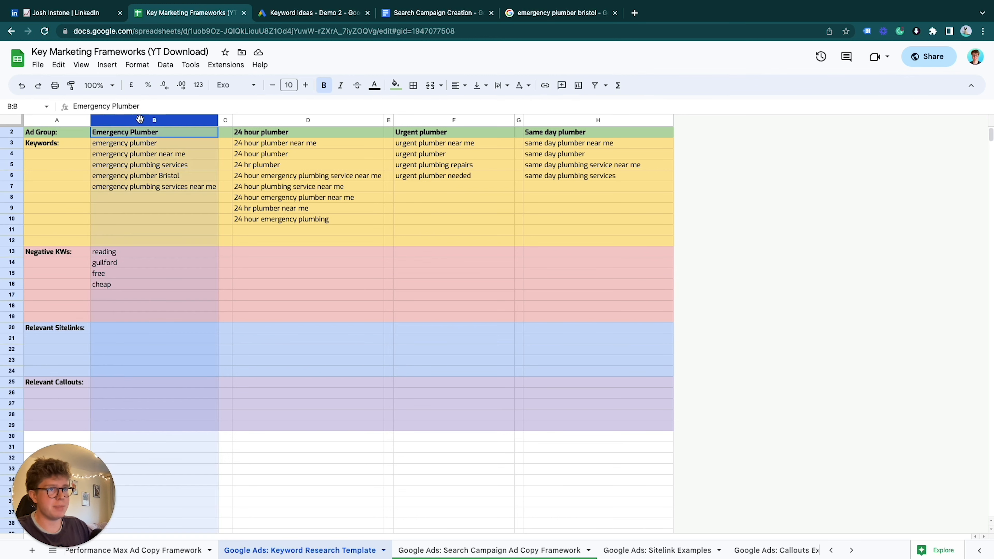
click(269, 120)
click(441, 120)
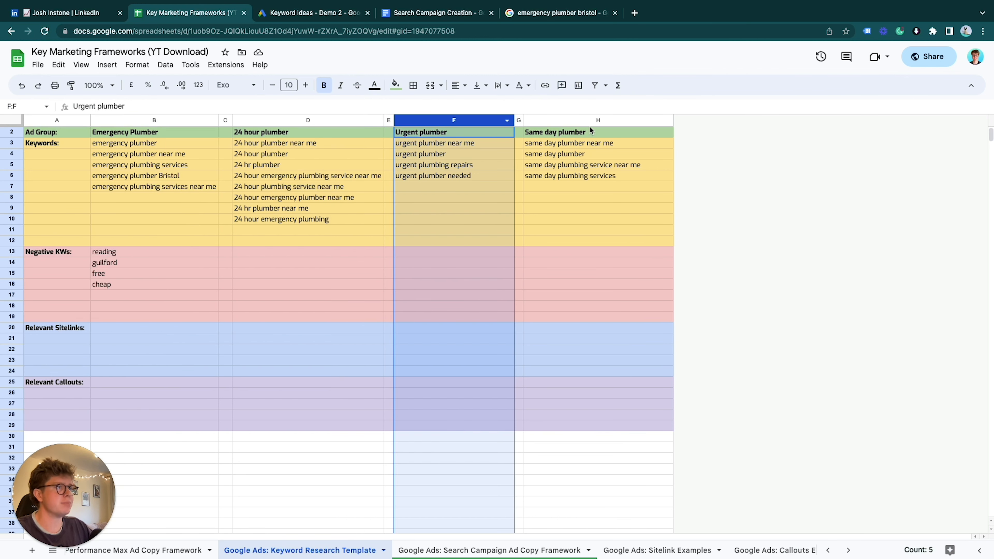
click(590, 120)
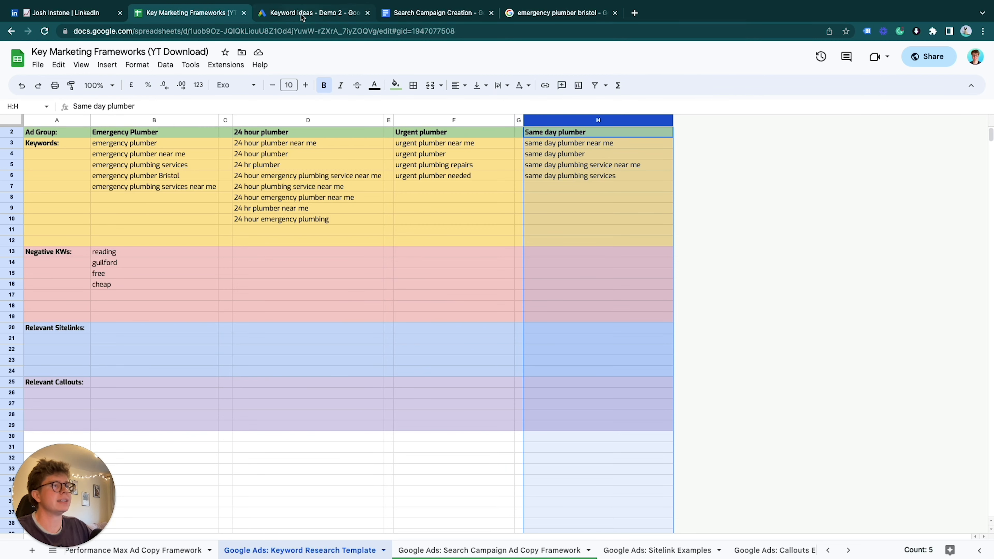
Switch to the Search Campaign Creation document and highlight the "Campaign structuring (ad group themes)" checklist item in yellow.
click(293, 12)
click(426, 15)
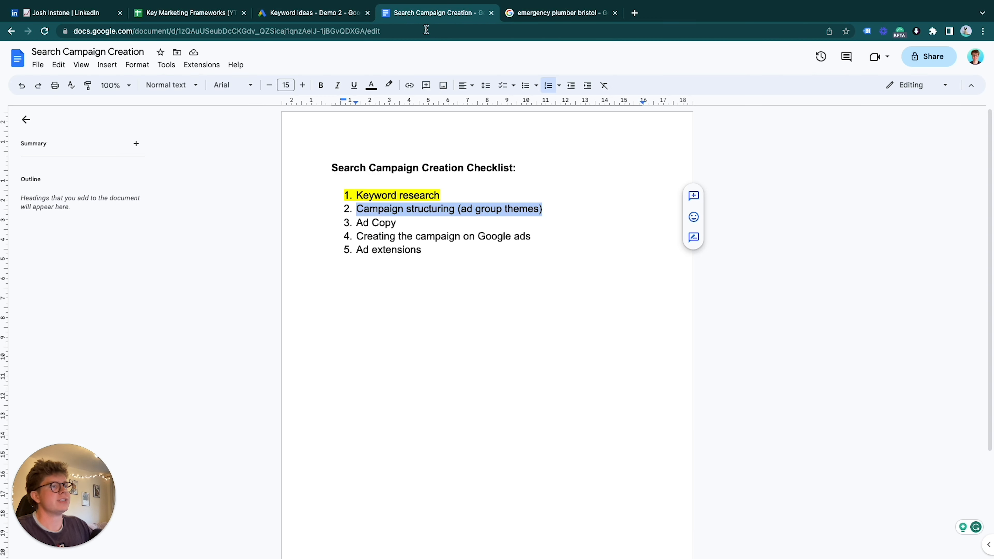
click(389, 84)
click(426, 133)
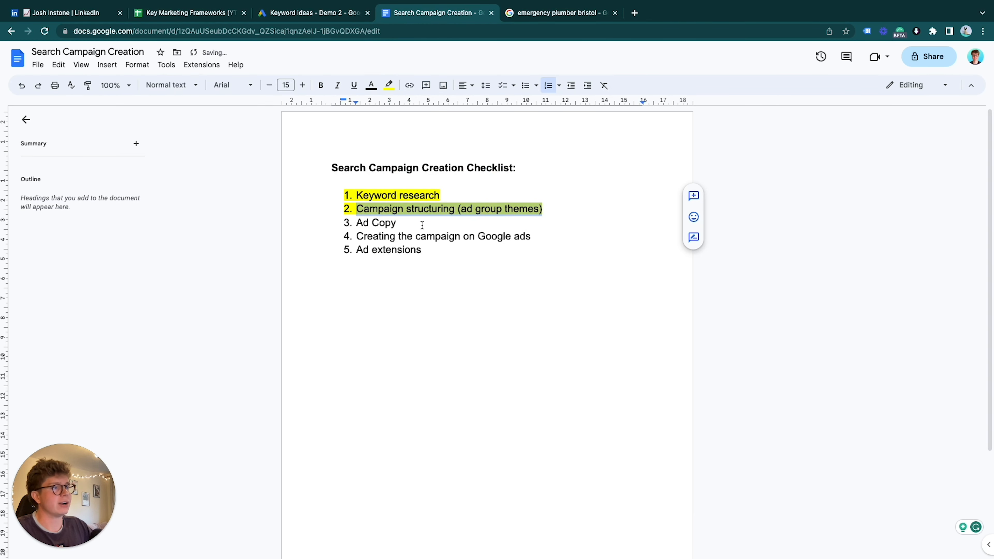
click(434, 223)
Return to the Key Marketing Frameworks spreadsheet and review the Emergency Plumber, 24 hour, Urgent and Same day plumber ad group columns in turn.
click(207, 14)
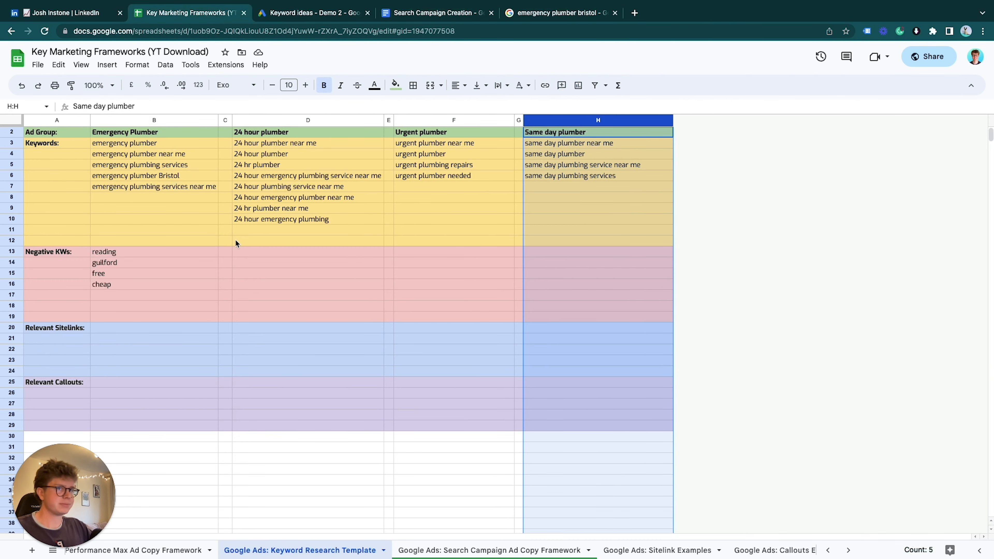
click(154, 121)
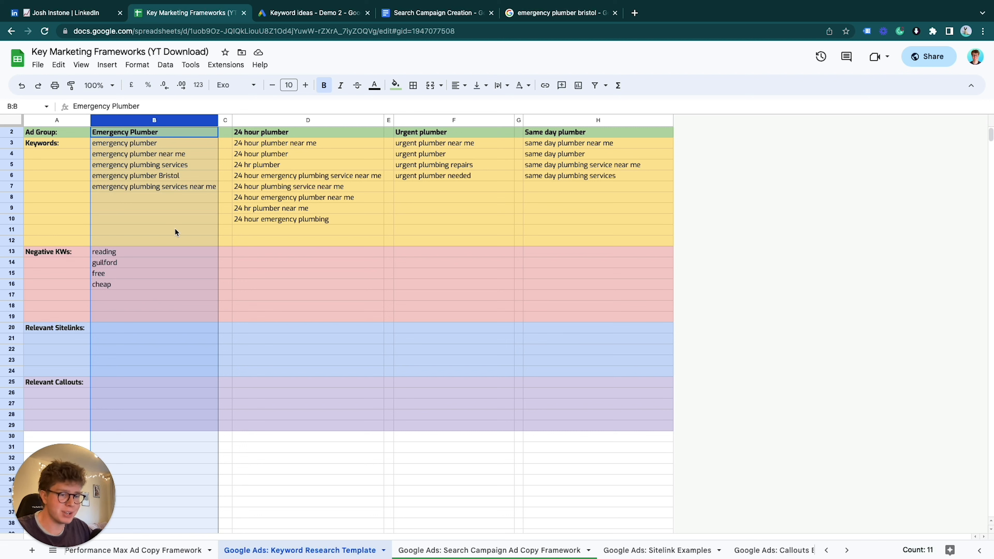
click(322, 117)
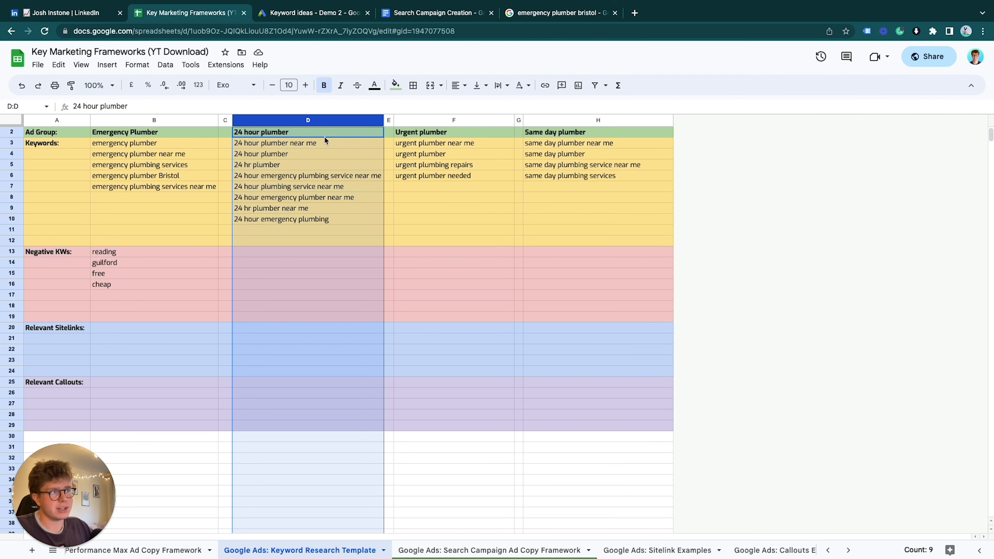
click(455, 118)
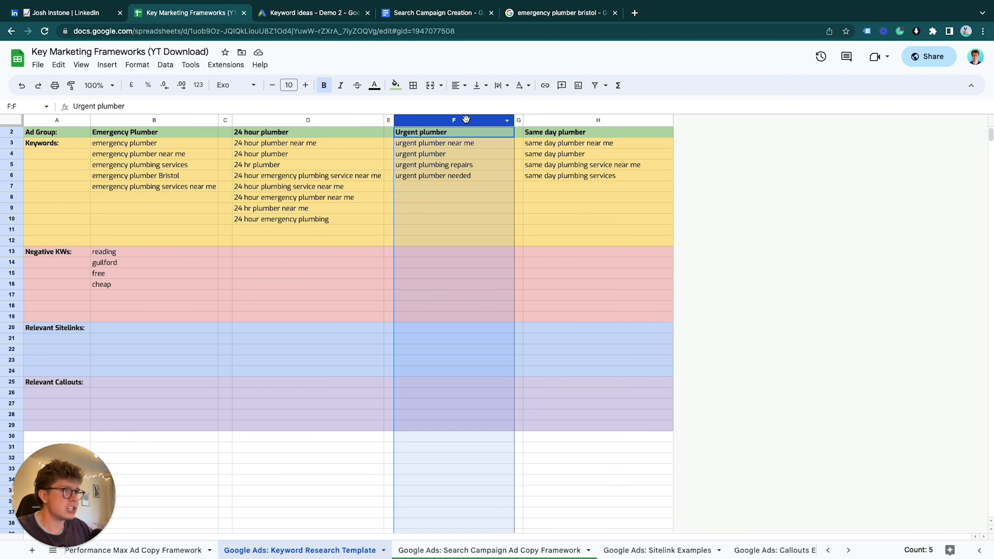
click(621, 117)
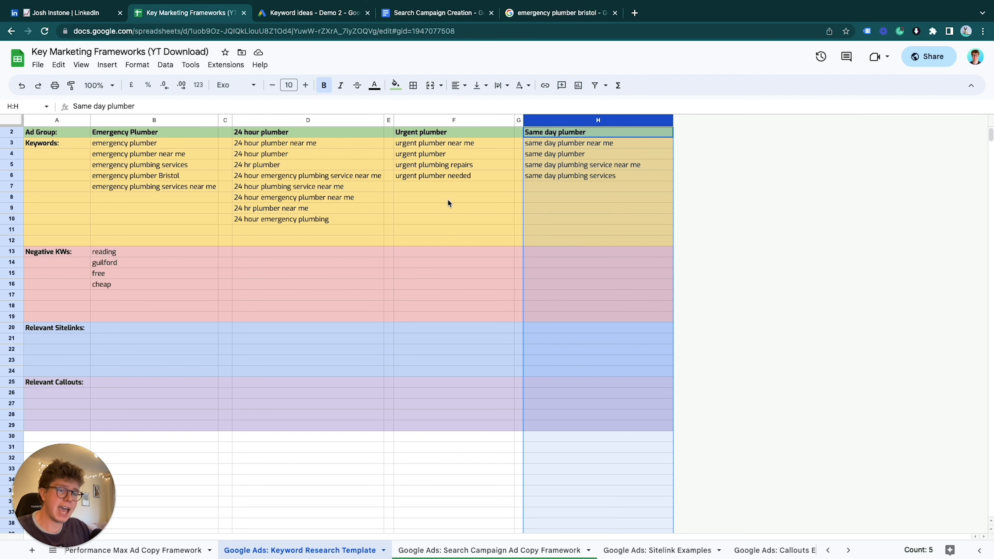
Glance over the Keyword Planner ideas and the checklist document, and open the Google Ads: Search Campaign Ad Copy Framework sheet.
click(320, 13)
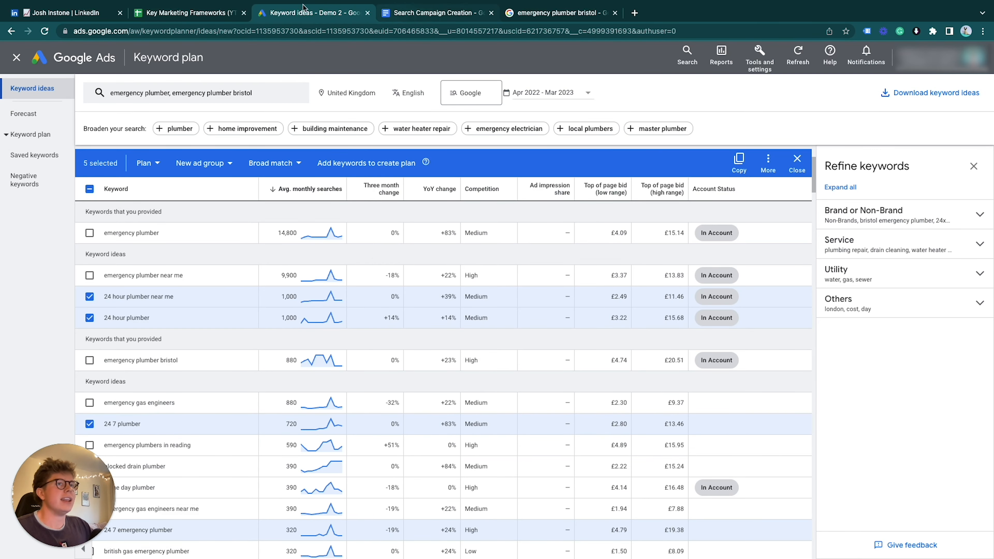
click(220, 7)
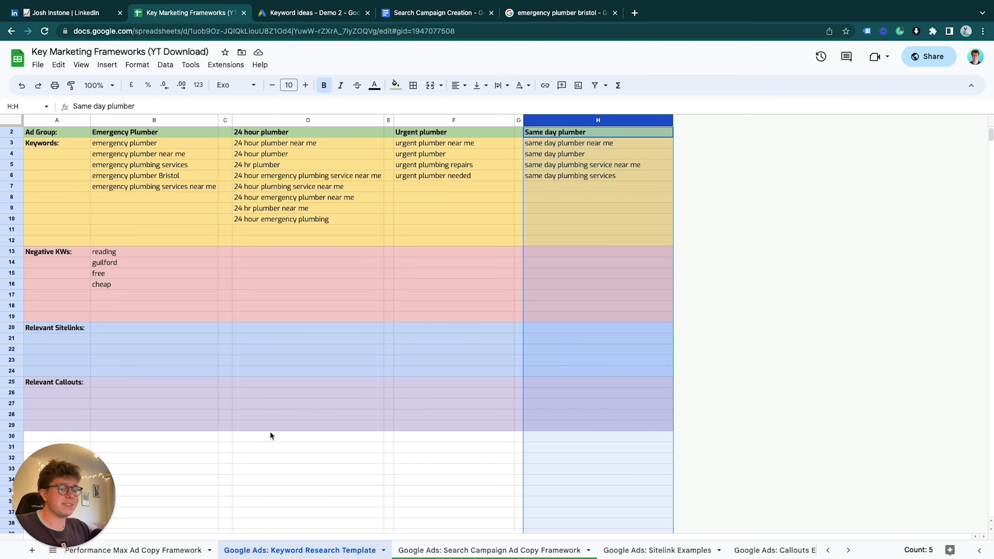
click(476, 550)
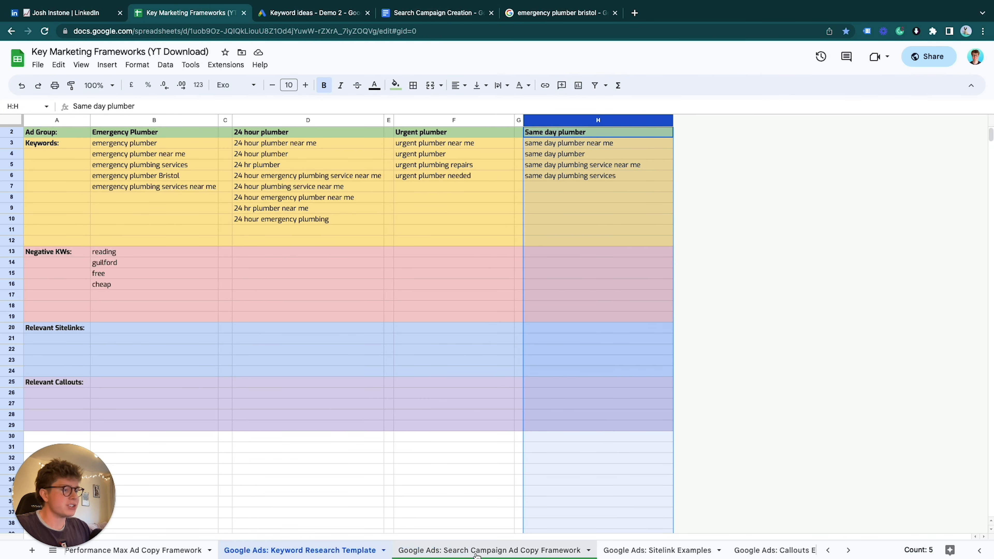
scroll(469, 305, left, 10)
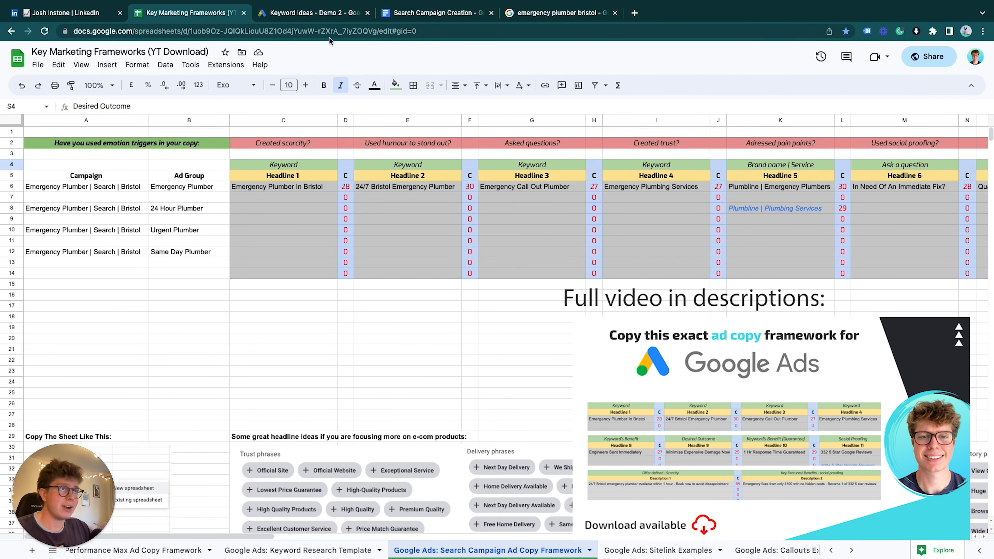
click(313, 548)
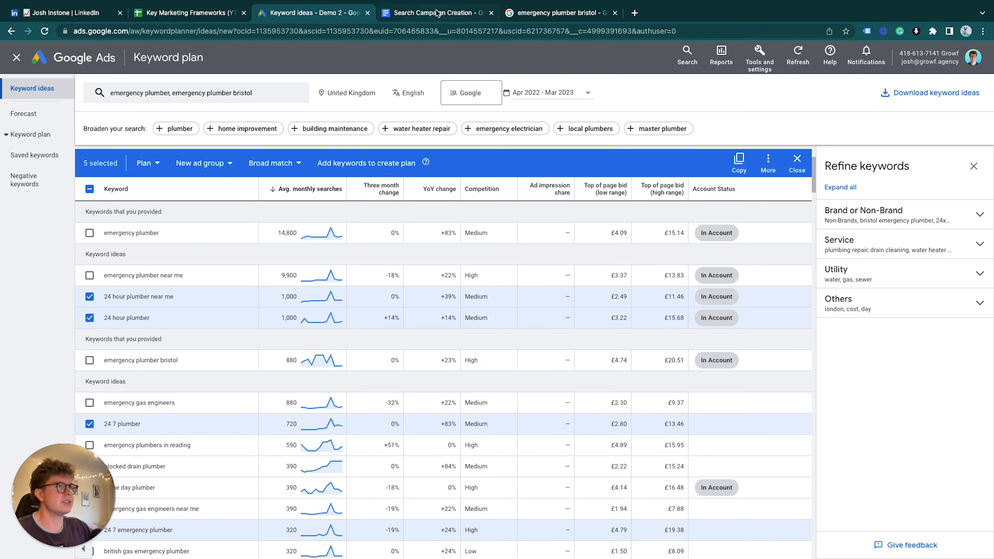
click(436, 13)
click(195, 10)
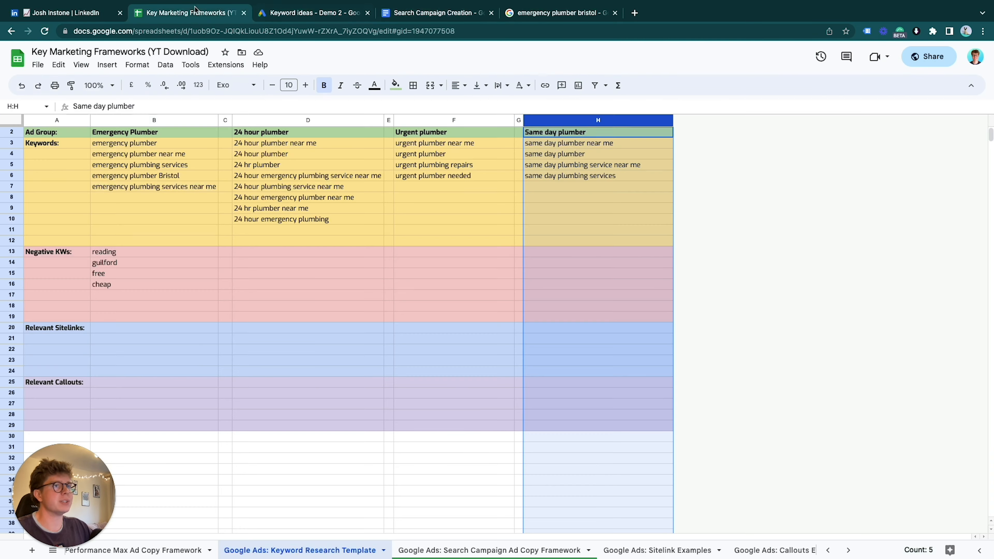
click(508, 550)
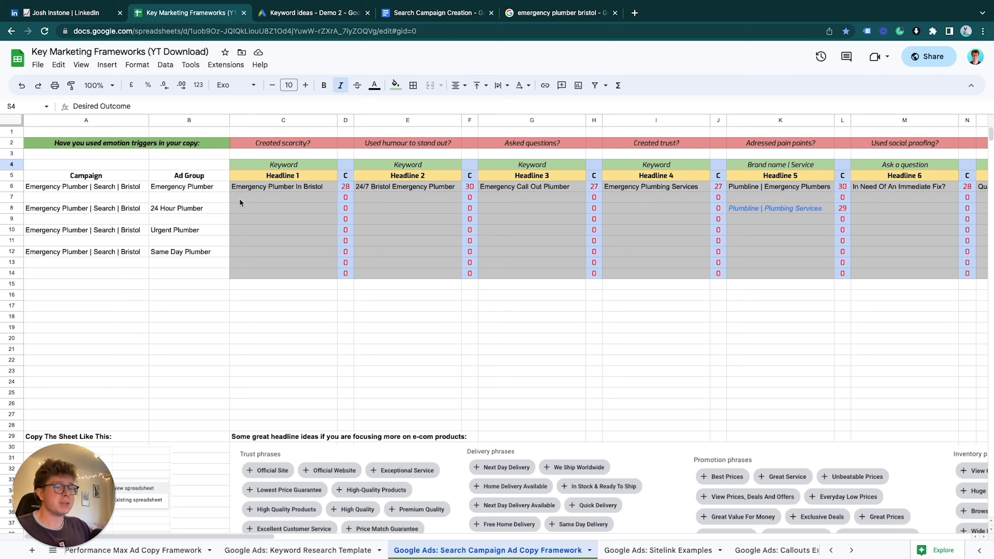
Examine the Emergency Plumber ad group row and its keyword-based copy in the Headline 1 to Headline 4 columns.
click(14, 186)
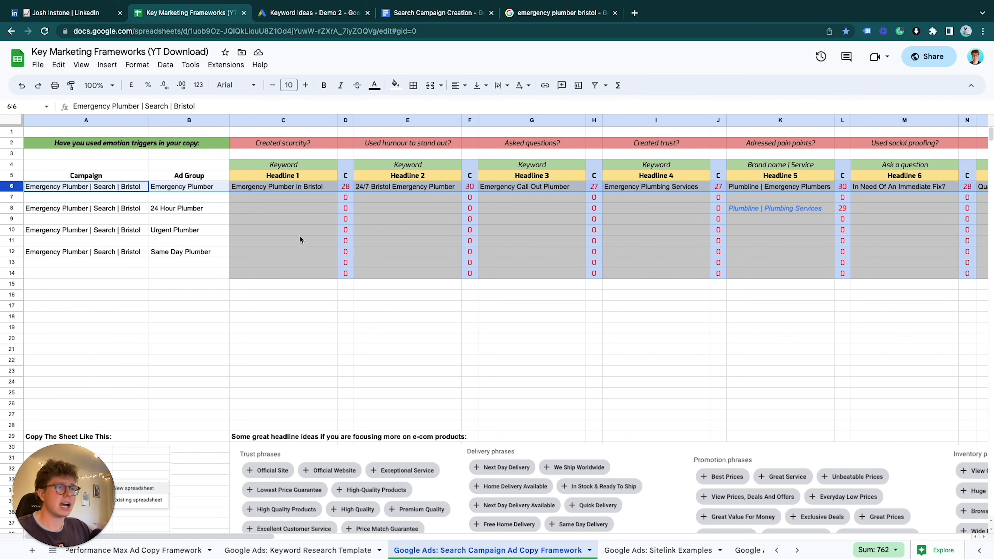
click(290, 120)
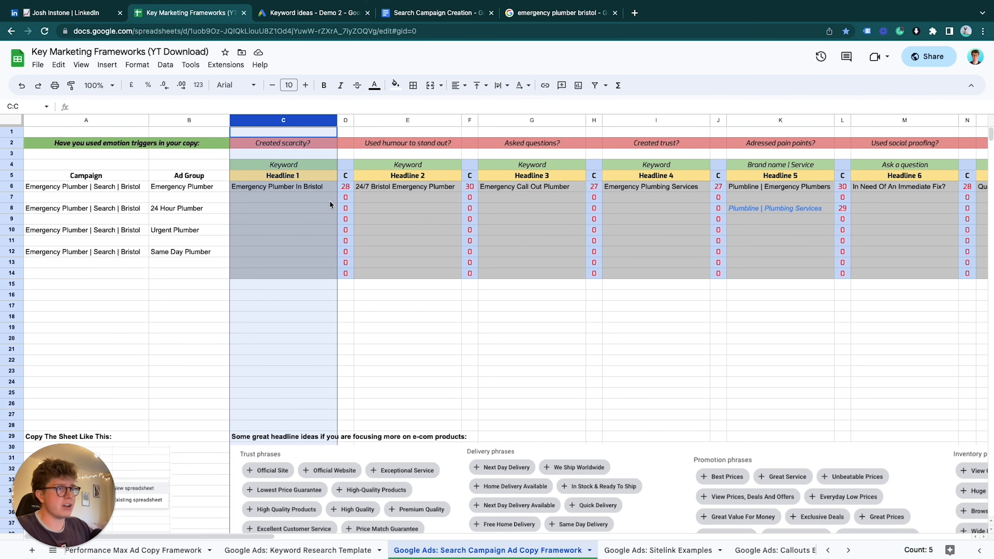
scroll(402, 207, right, 3)
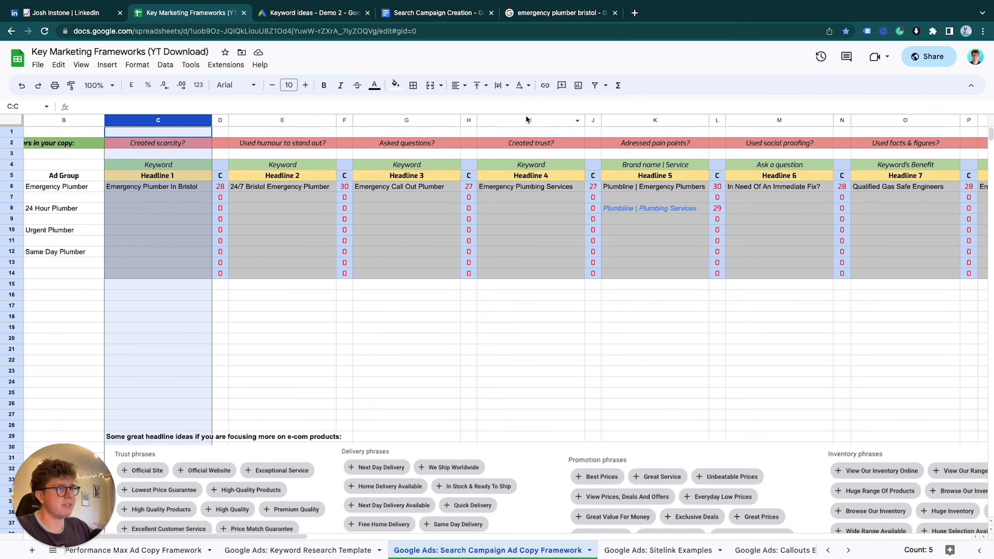
shift+click(526, 119)
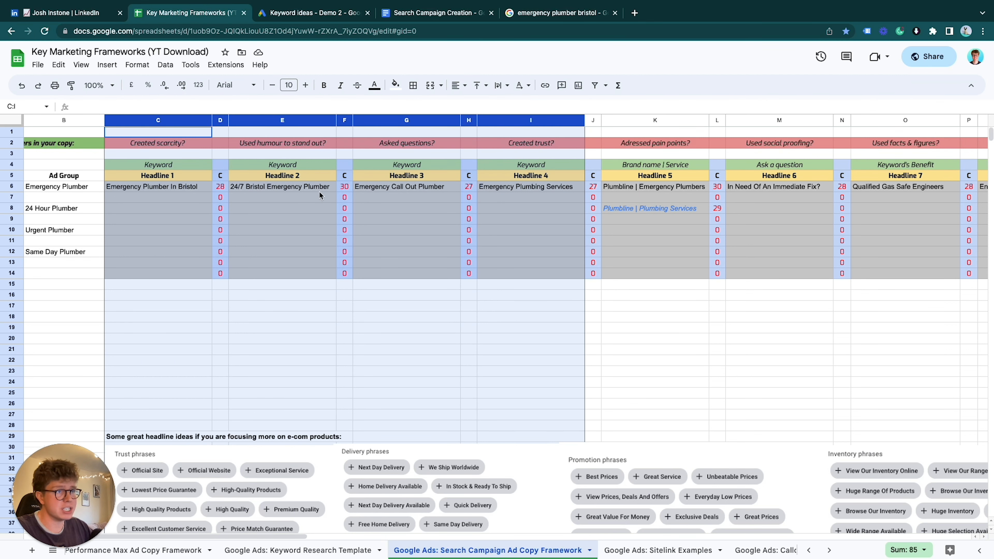
click(133, 190)
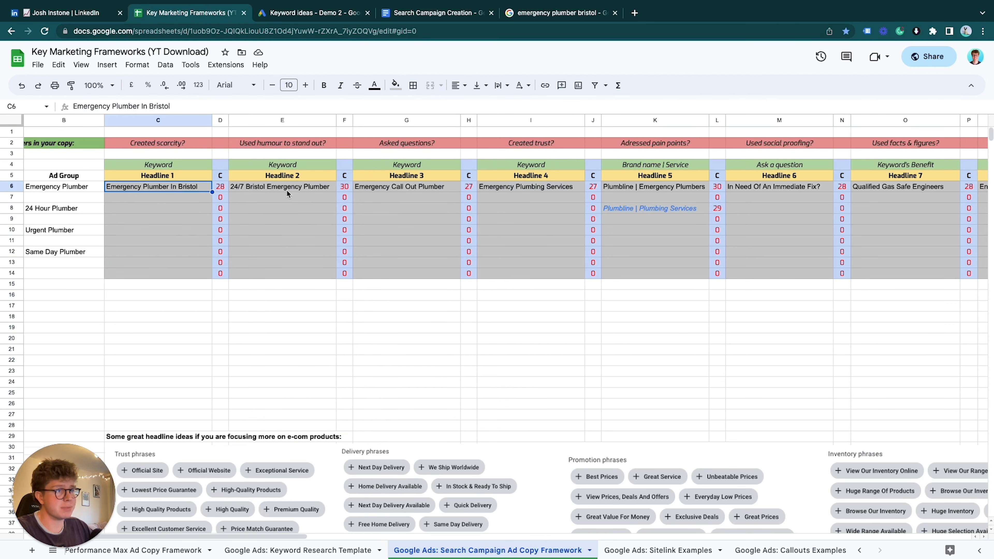
click(394, 193)
click(539, 189)
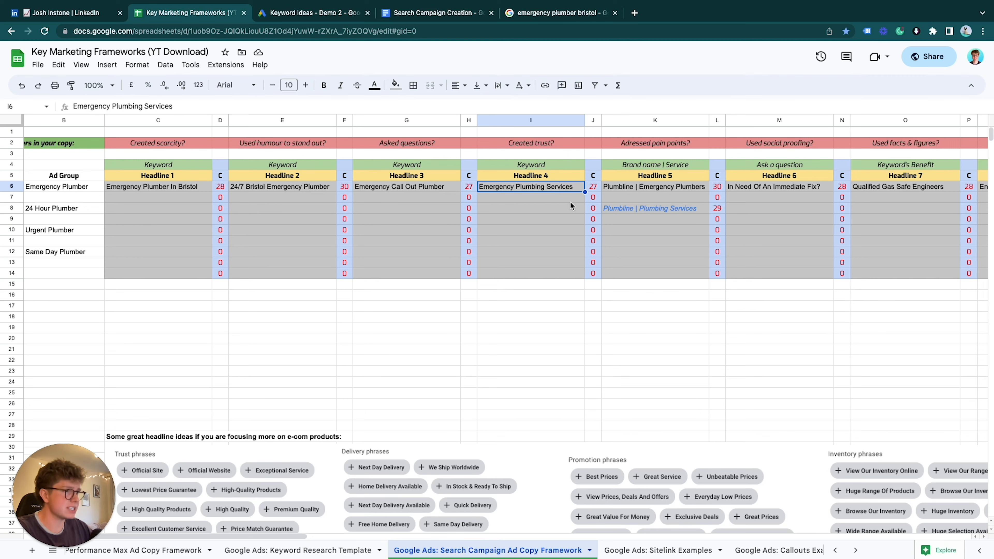
Examine the Headline 5 brand name, Headline 6 question and Headline 7 keyword benefit columns one after another.
scroll(570, 201, right, 2)
click(566, 119)
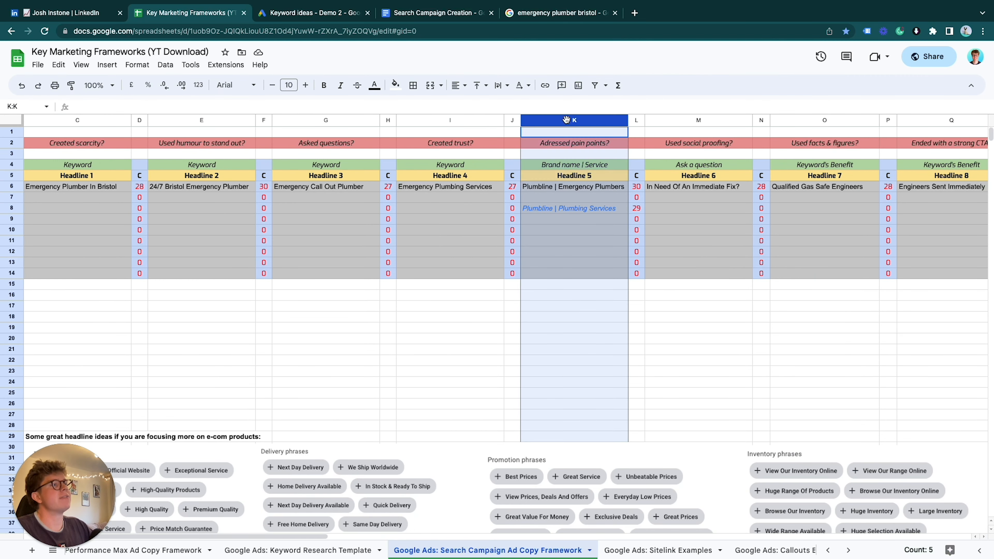
scroll(577, 166, right, 4)
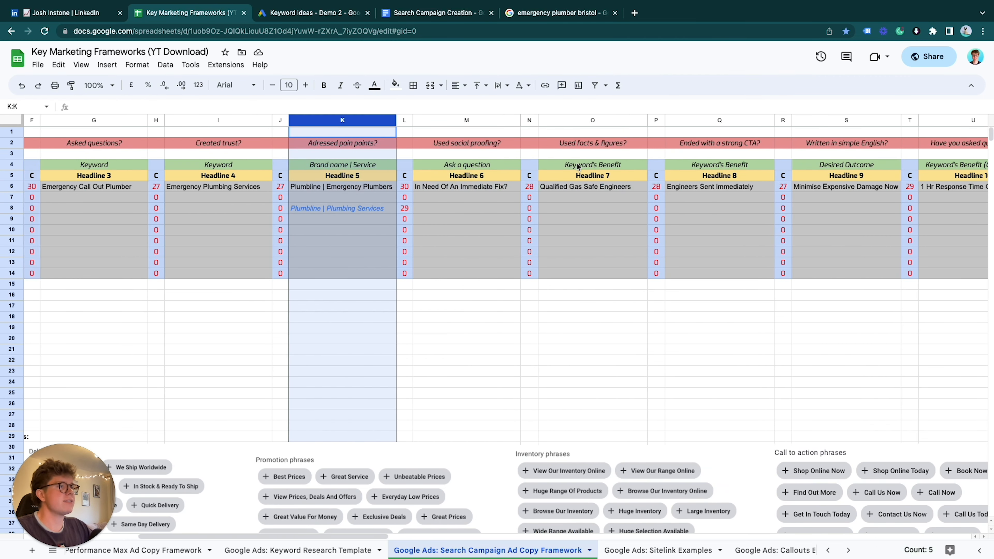
click(463, 118)
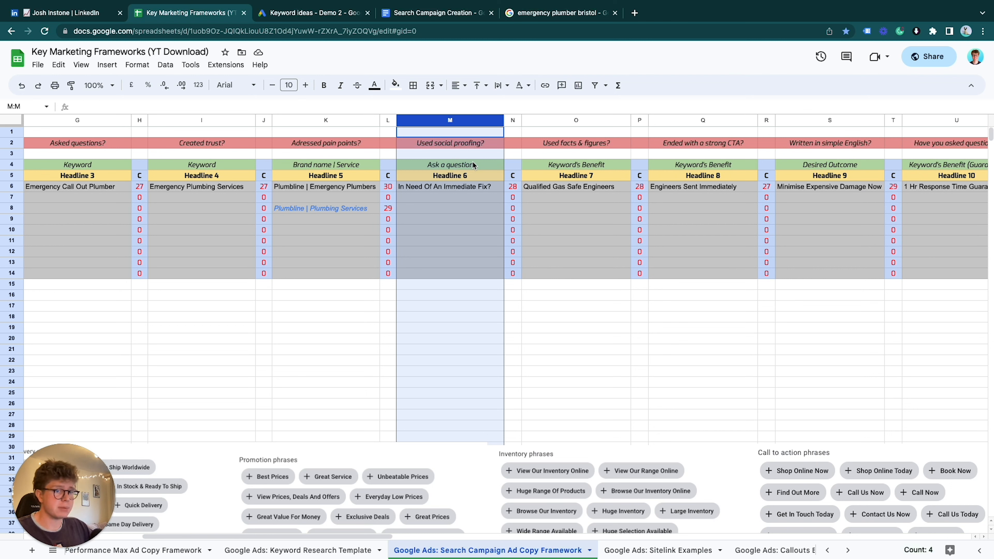
click(578, 119)
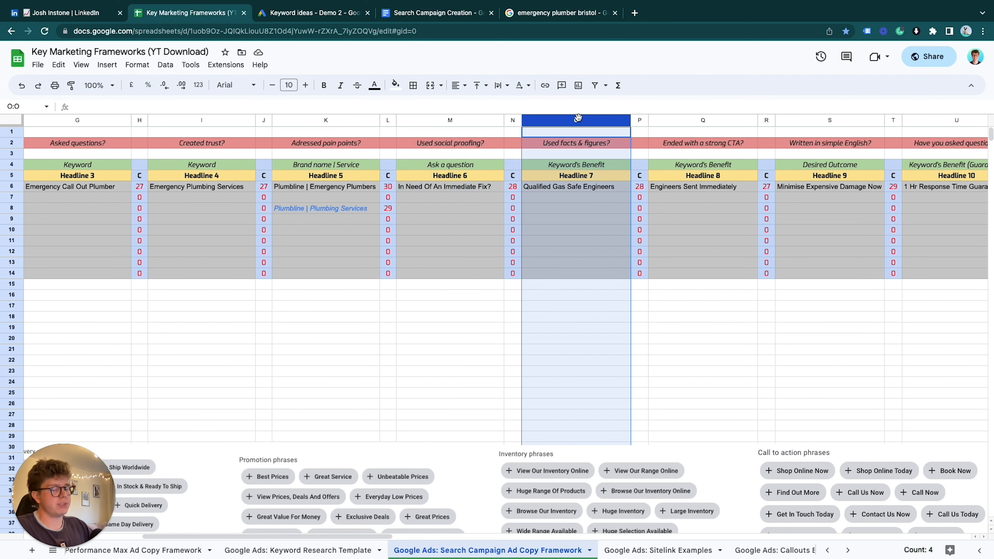
scroll(591, 188, right, 3)
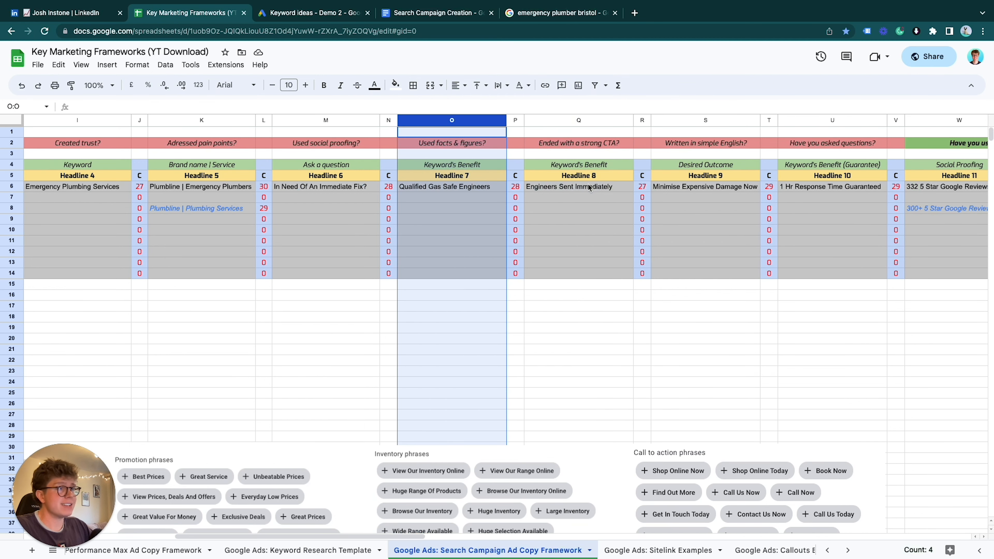
Look back at the ad group names, and examine the Headline 9 desired outcome and Headline 10 guarantee columns.
scroll(551, 183, left, 10)
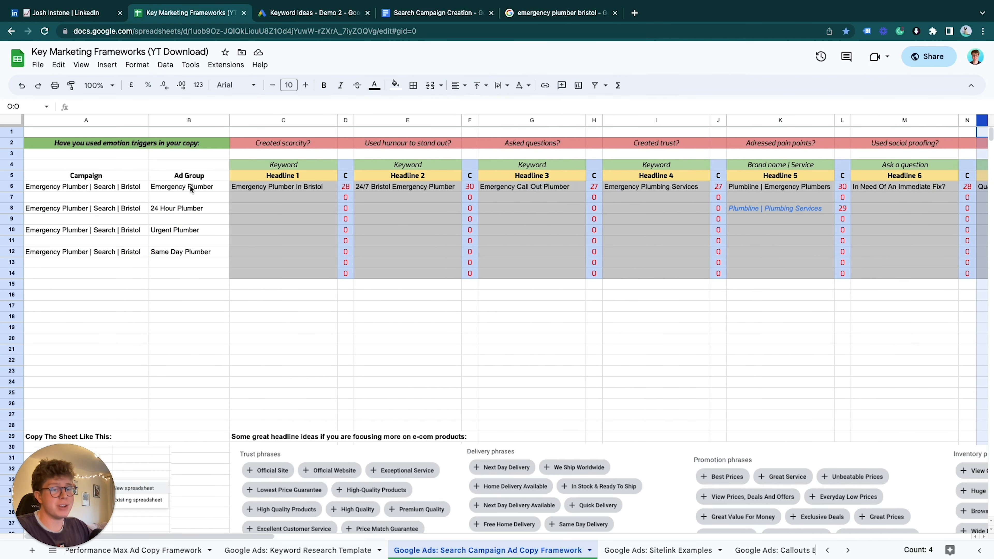
scroll(504, 274, right, 10)
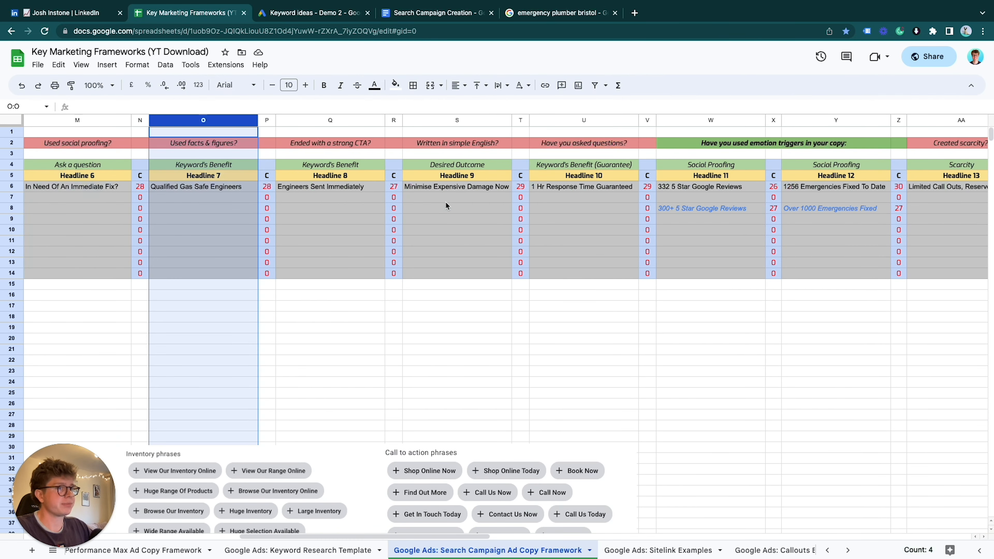
scroll(445, 201, left, 1)
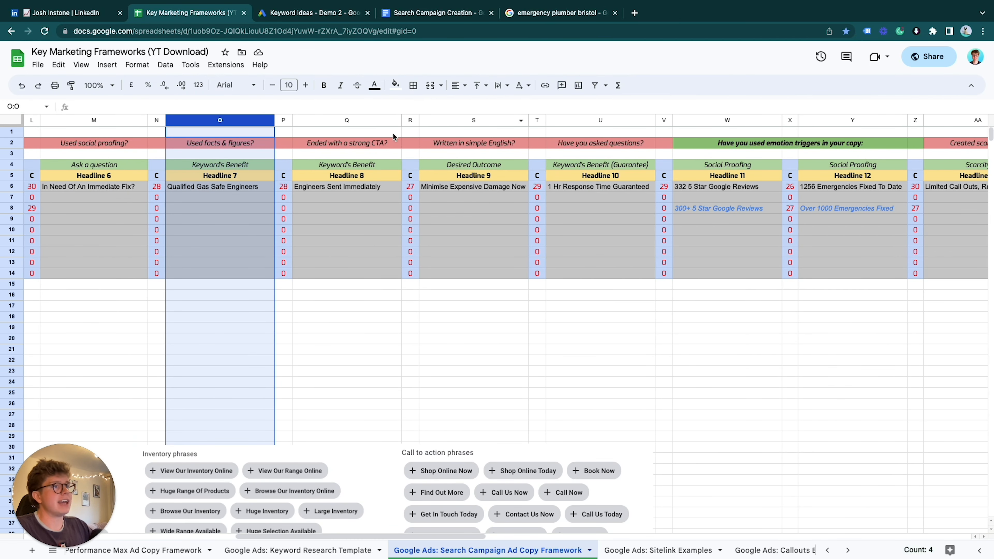
click(469, 119)
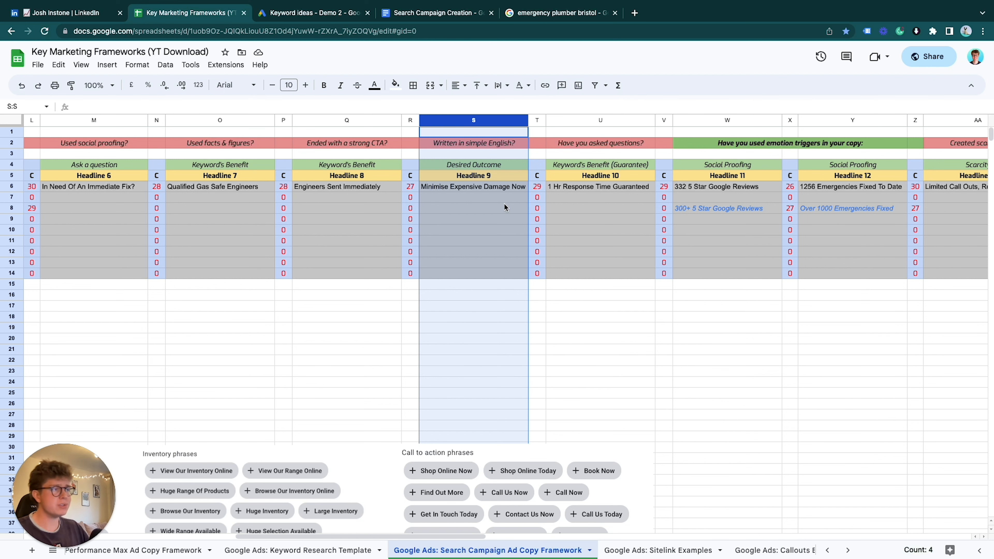
click(630, 117)
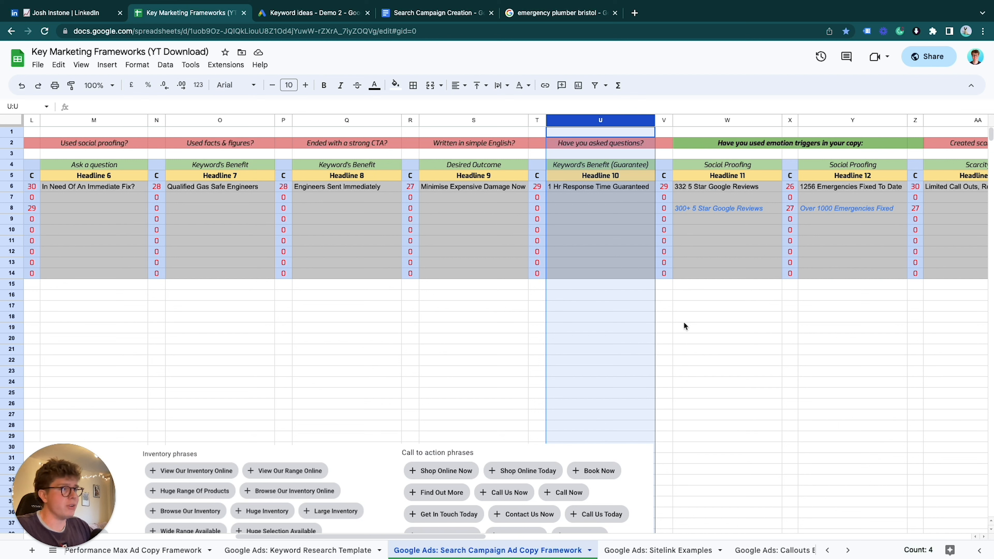
Examine the social proofing columns Headline 11 and 12, the Headline 13 scarcity column, and the CTA columns Headline 14 and 15.
scroll(684, 321, right, 7)
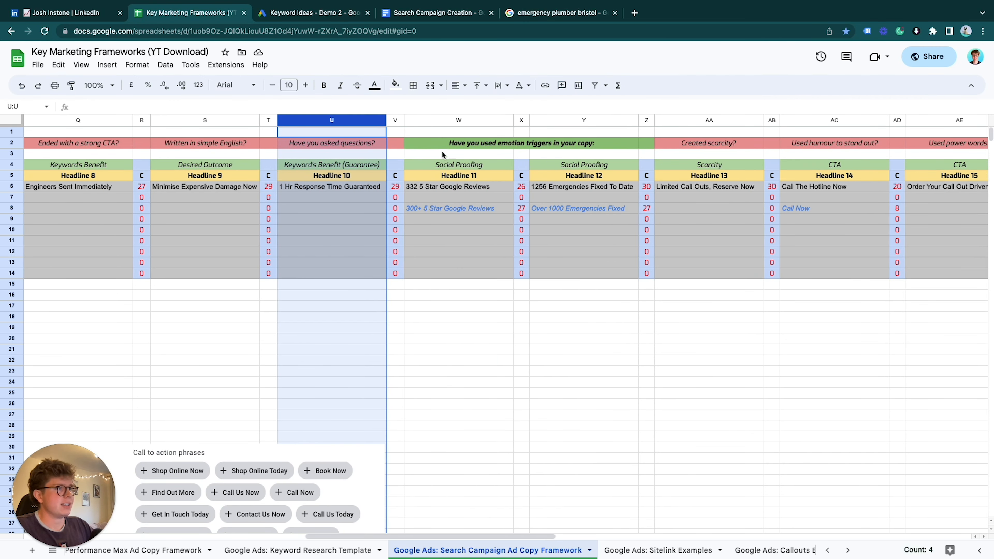
click(455, 120)
shift+click(585, 120)
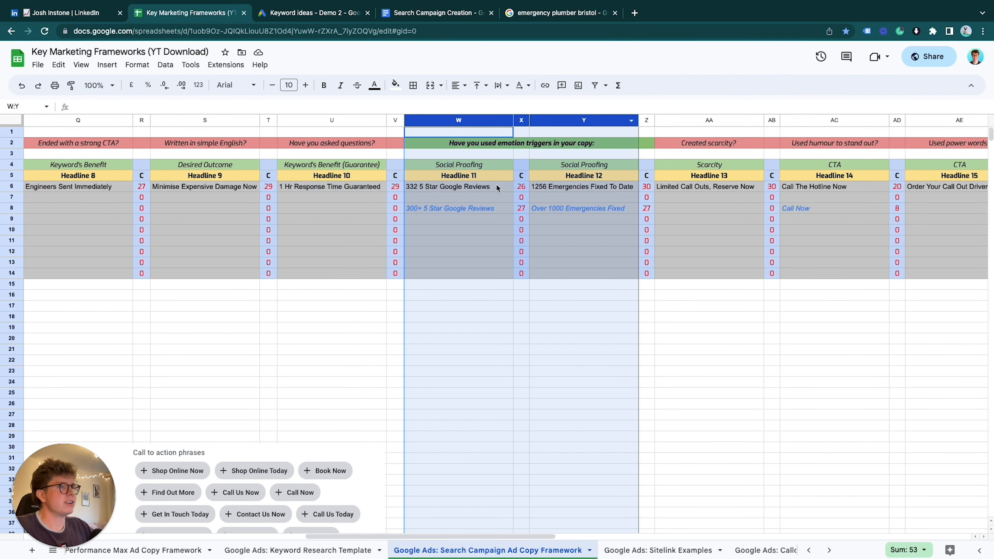
scroll(602, 220, right, 9)
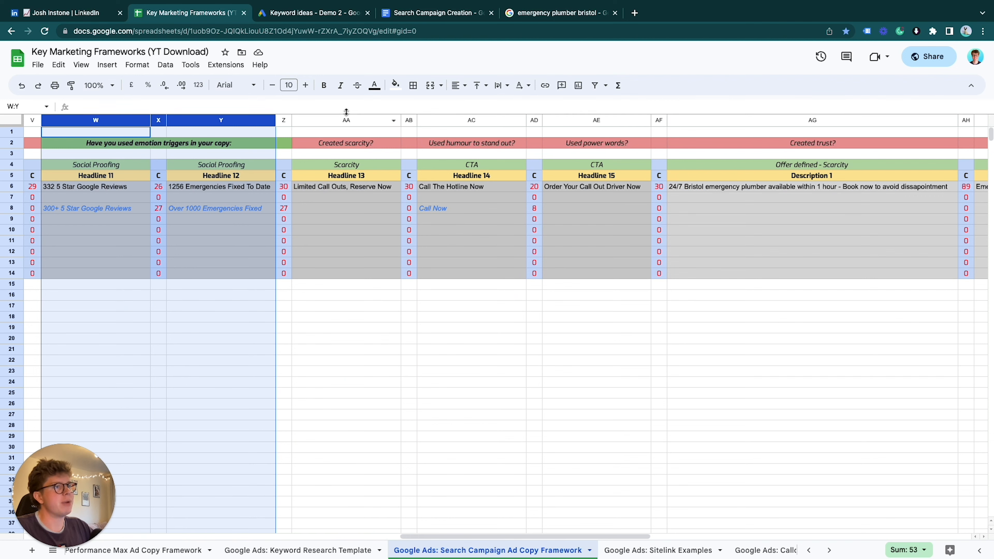
click(348, 116)
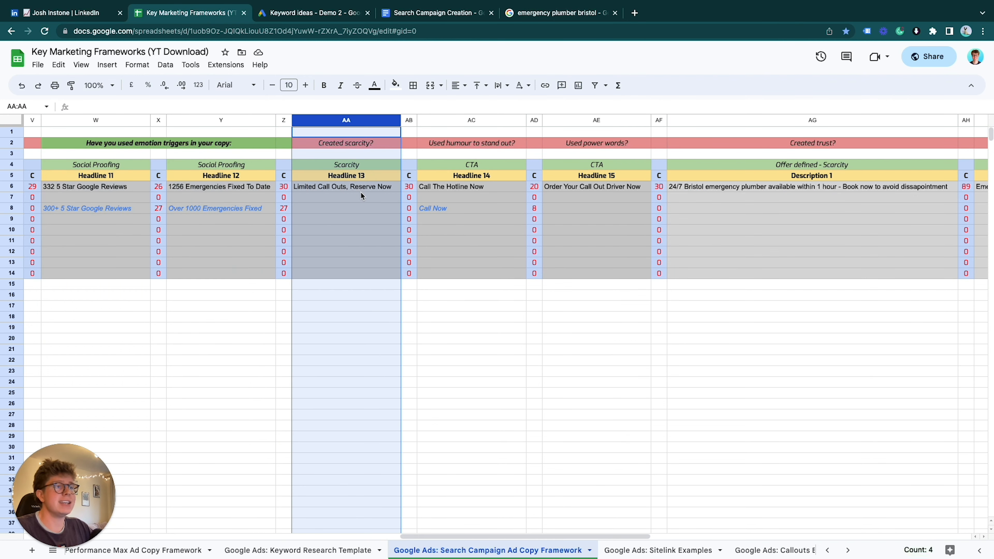
click(470, 119)
shift+click(604, 120)
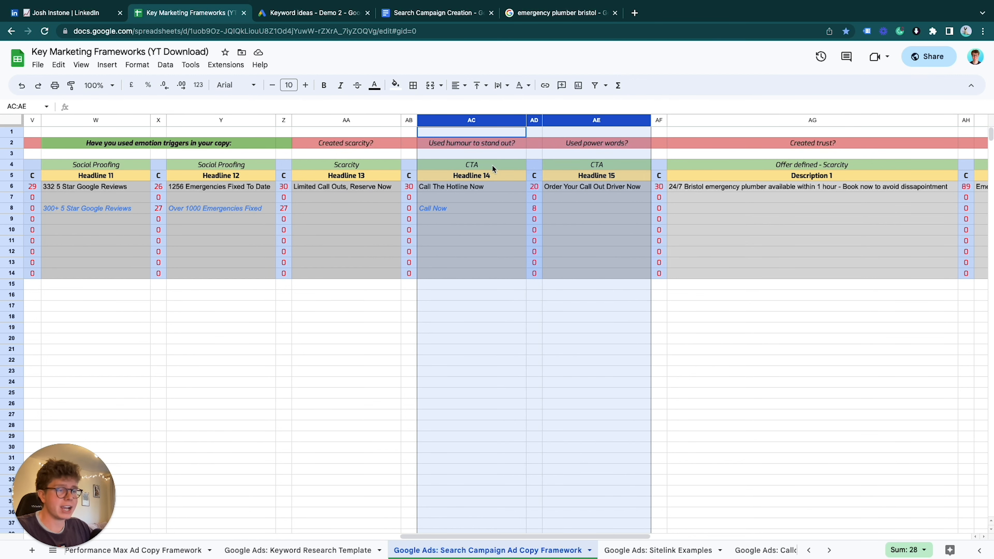
Examine the Description 1 column with its offer and scarcity copy.
click(569, 200)
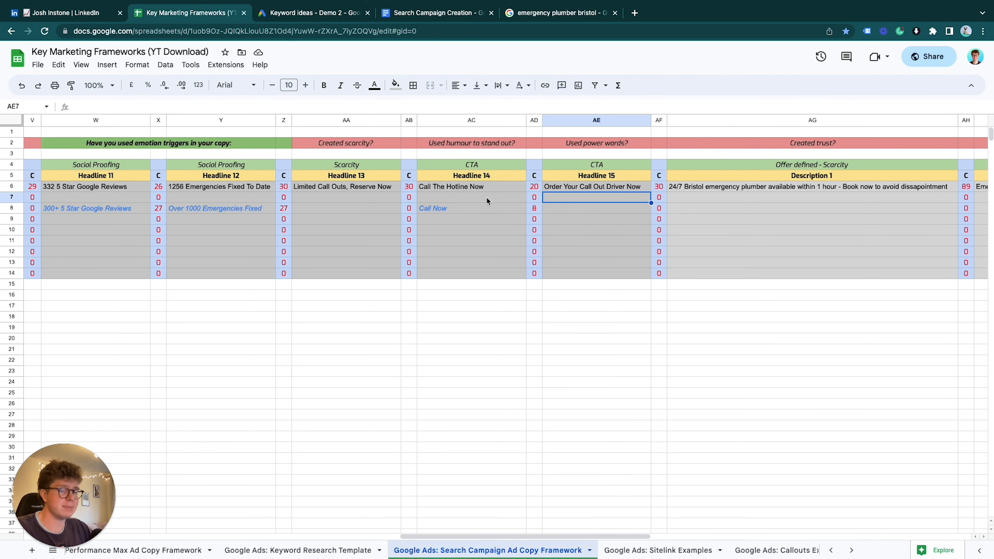
scroll(486, 196, right, 5)
scroll(486, 196, right, 2)
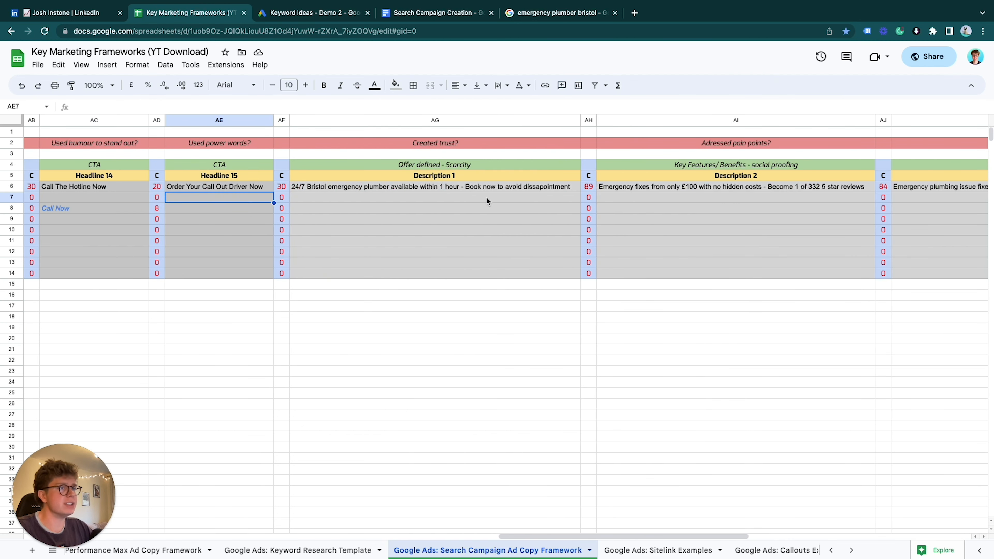
click(436, 120)
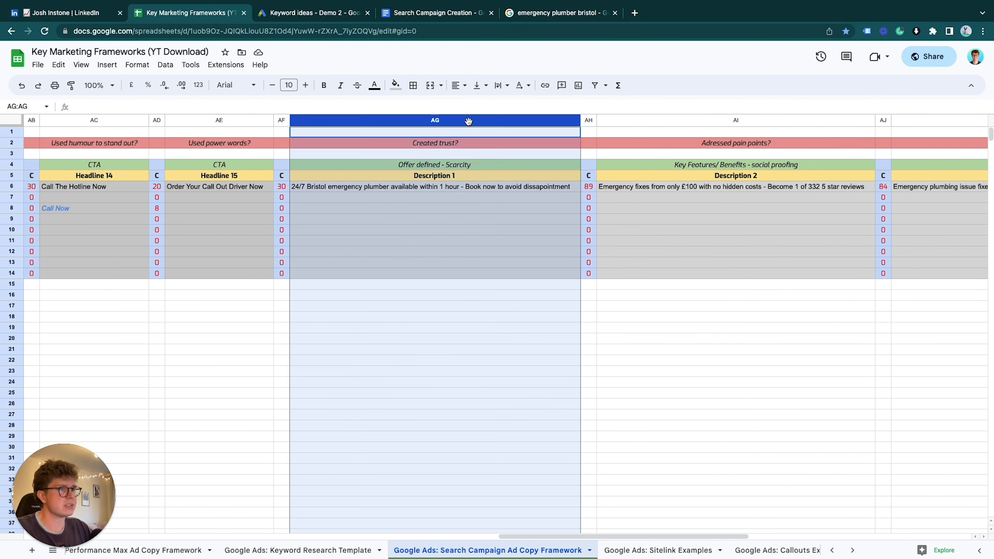
click(428, 168)
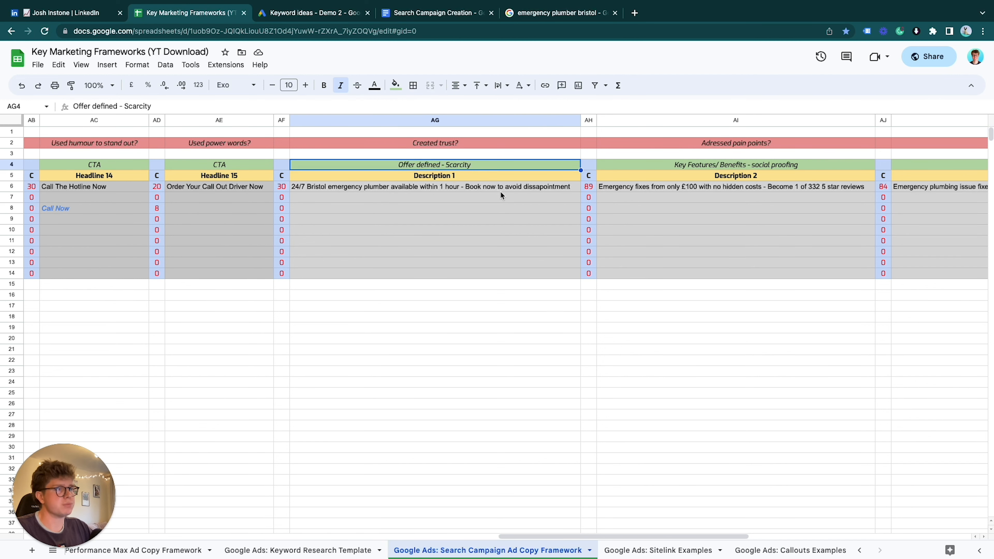
Examine the Description 2 features and social proofing, Description 3 value proposition and Description 4 product guarantee columns.
scroll(547, 187, right, 3)
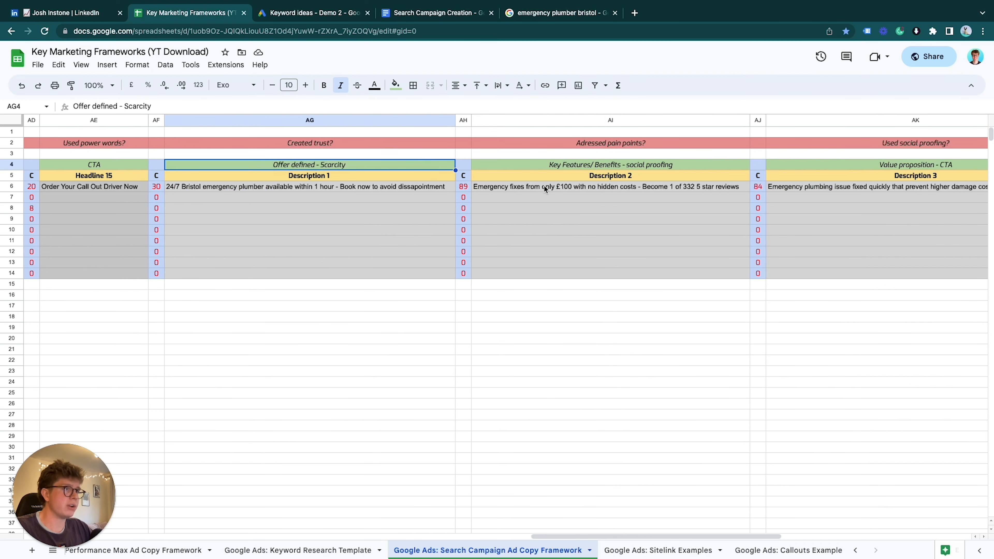
click(571, 119)
scroll(585, 223, right, 1)
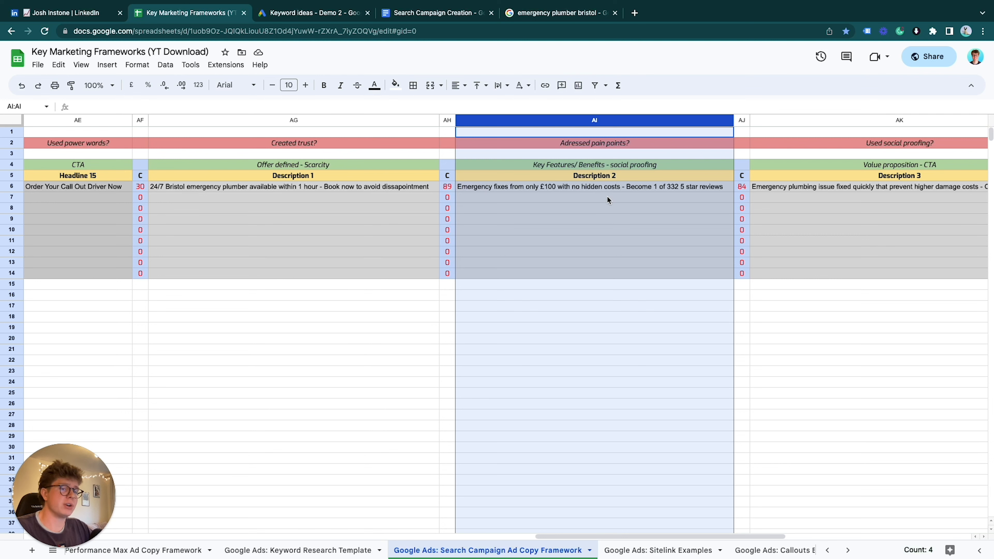
scroll(607, 200, right, 10)
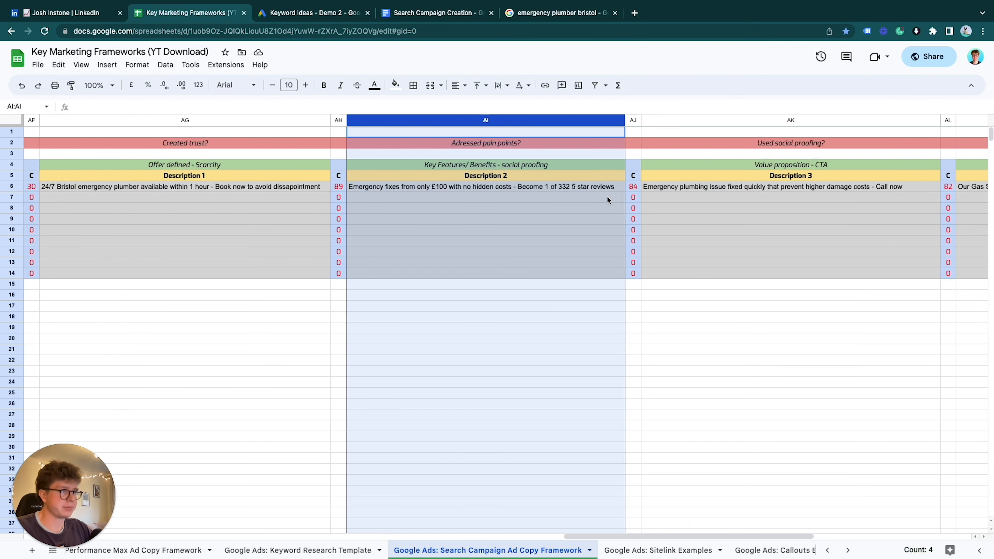
click(499, 118)
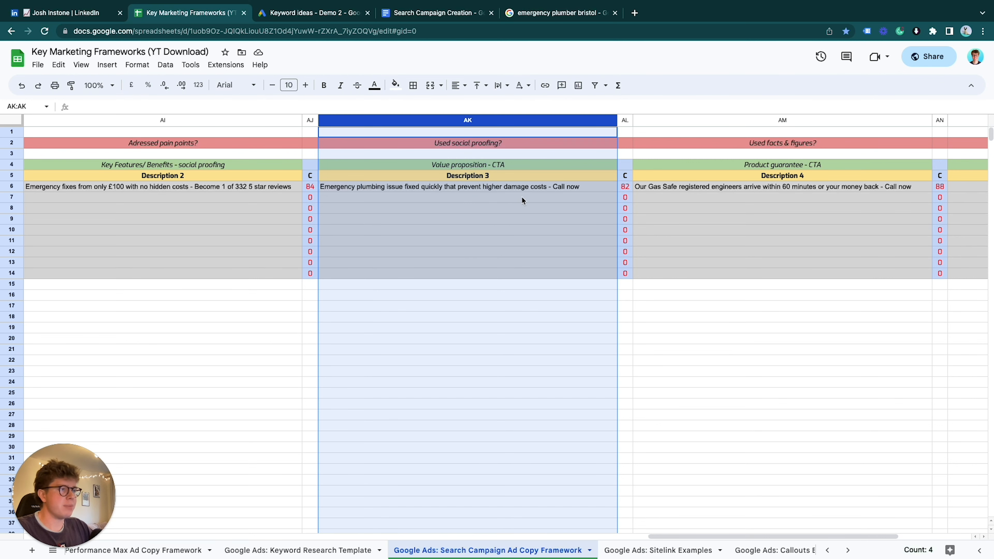
scroll(623, 240, right, 3)
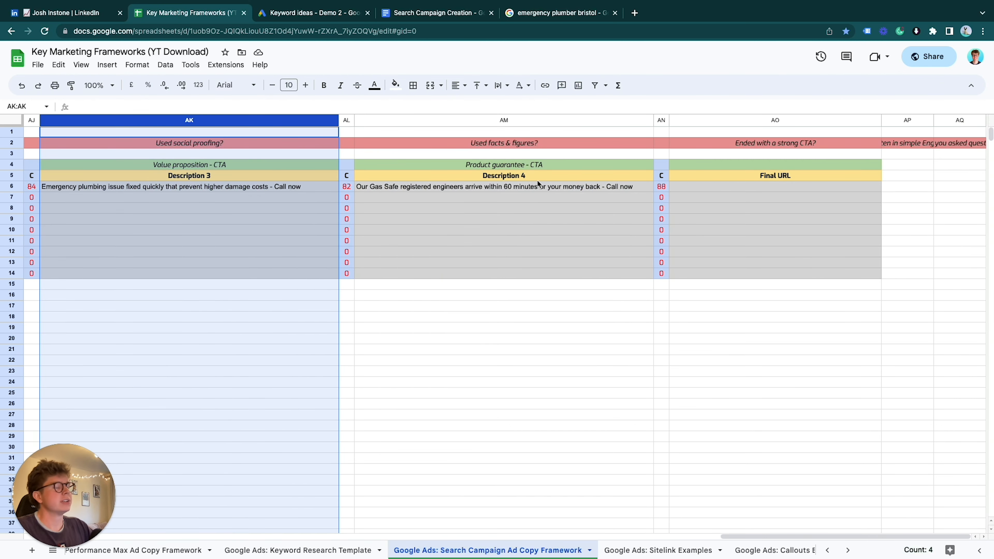
click(530, 122)
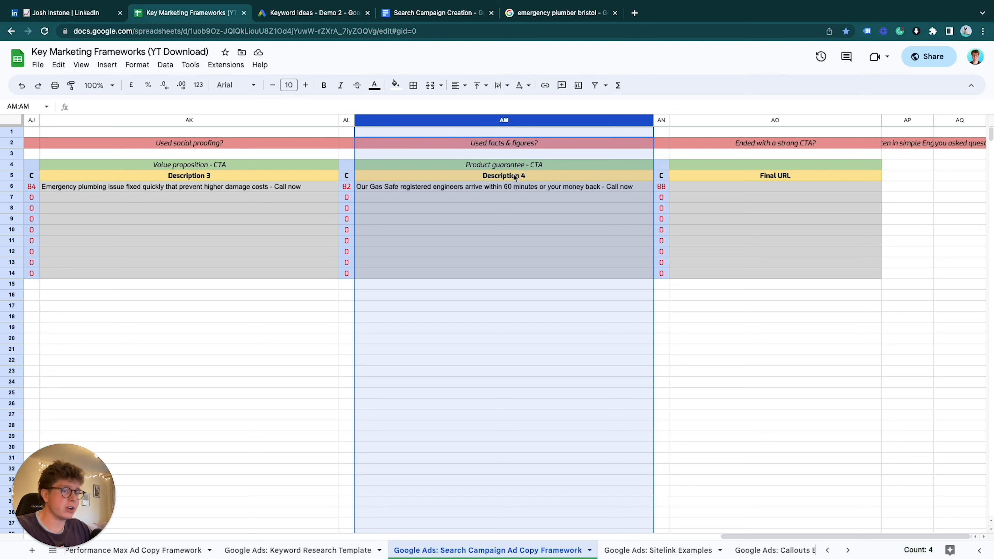
Examine the Final URL column, and look back over the Emergency Plumber ad group row.
click(782, 121)
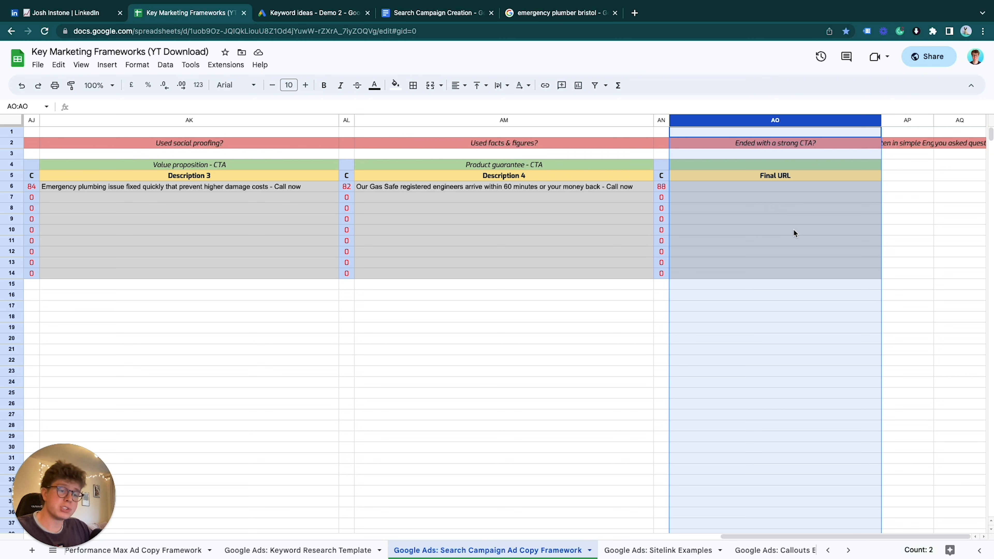
scroll(793, 228, left, 20)
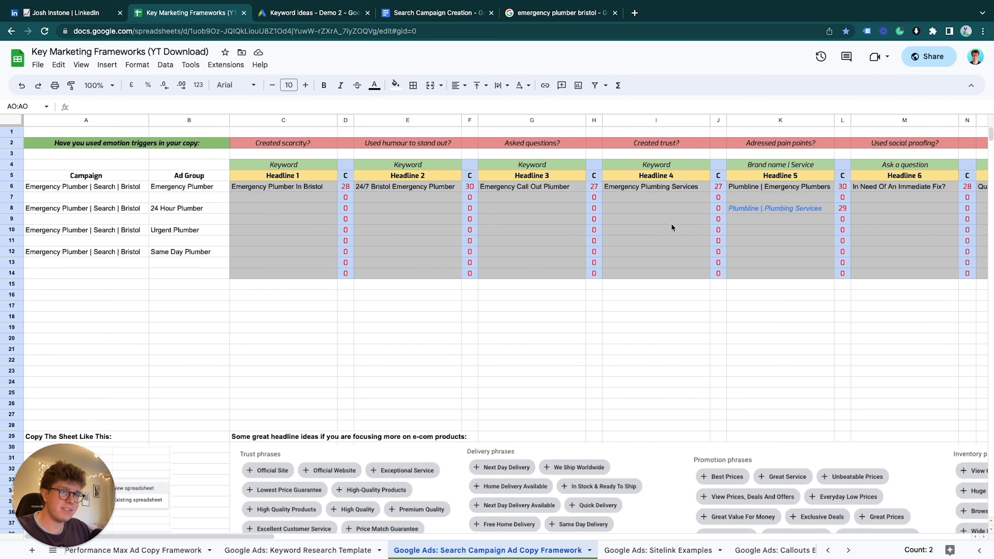
click(182, 189)
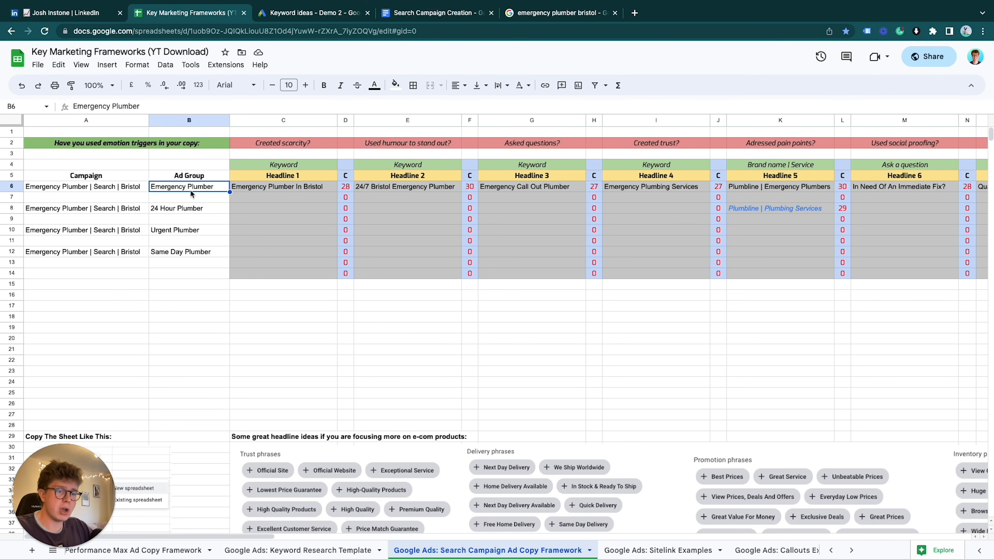
scroll(191, 192, right, 20)
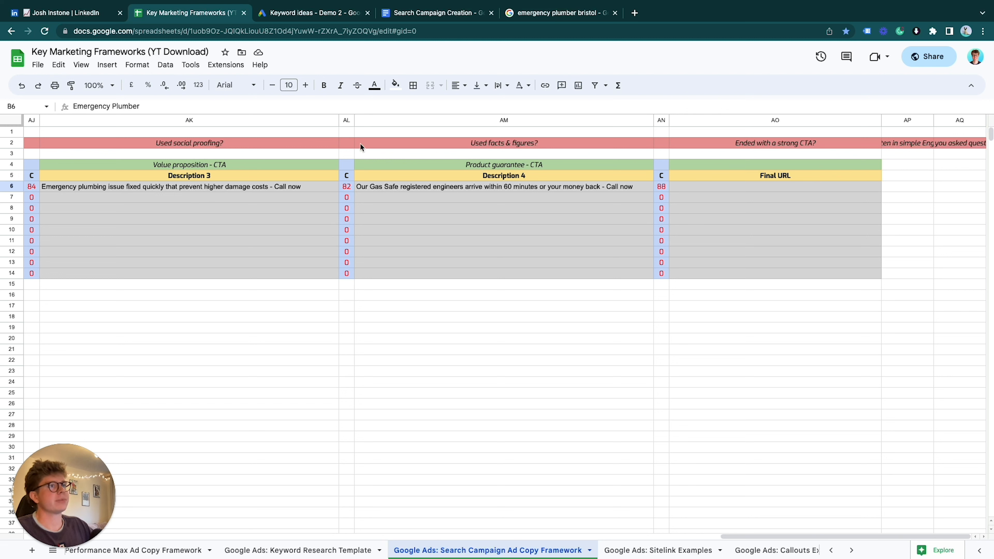
Switch to the Search Campaign Creation checklist document and highlight the Ad Copy item in yellow.
click(429, 12)
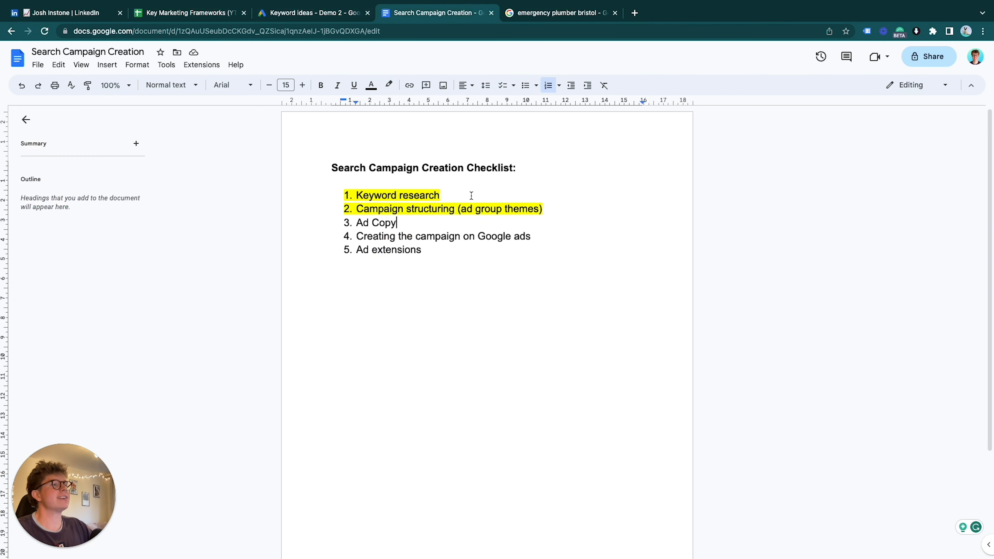
drag(405, 227, 346, 222)
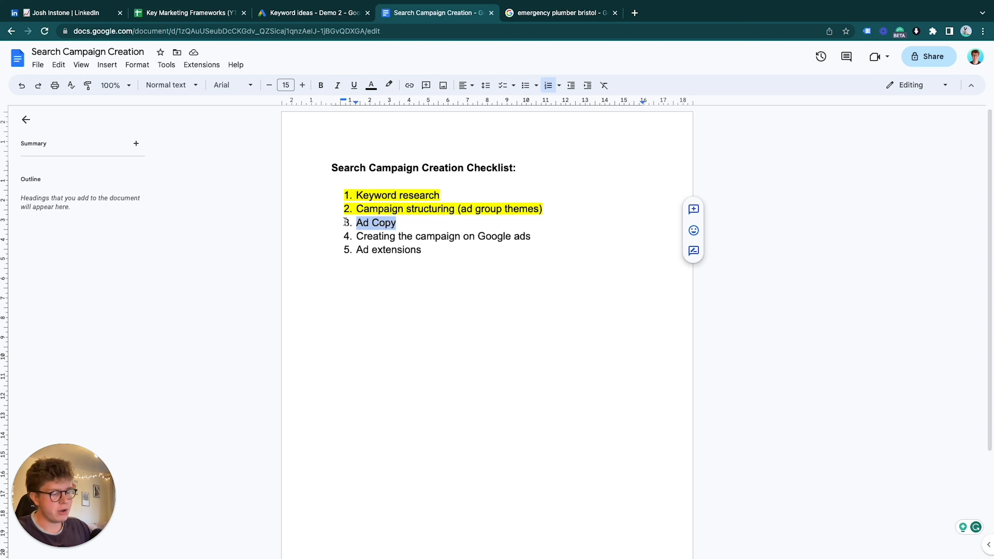
click(388, 85)
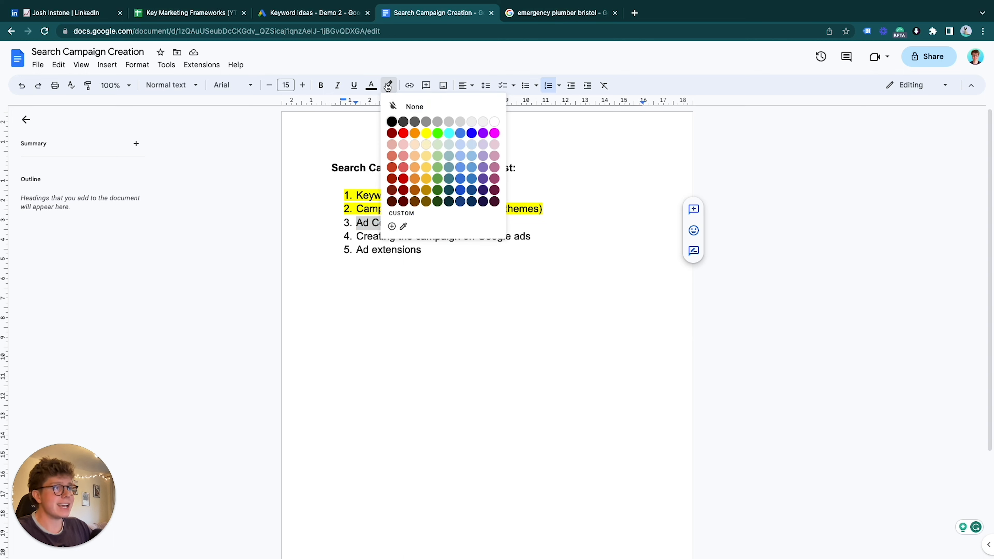
click(426, 133)
click(446, 261)
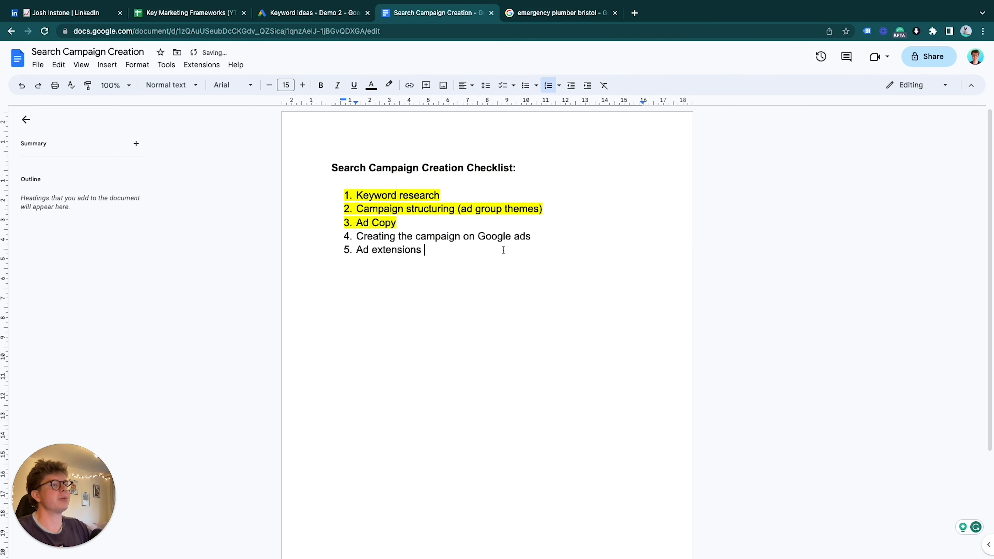
click(550, 237)
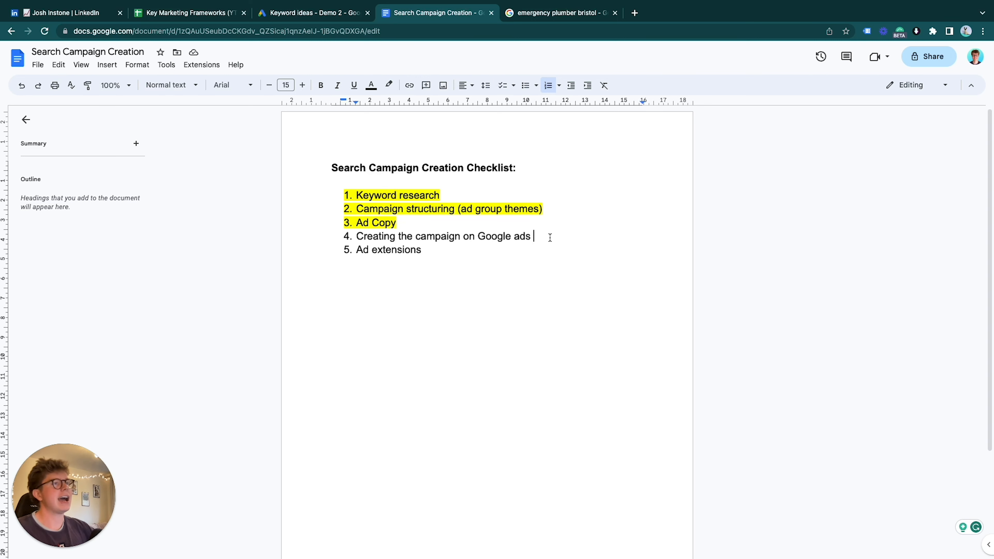
Switch to Google Ads and start creating a new campaign from the Campaigns page.
click(331, 13)
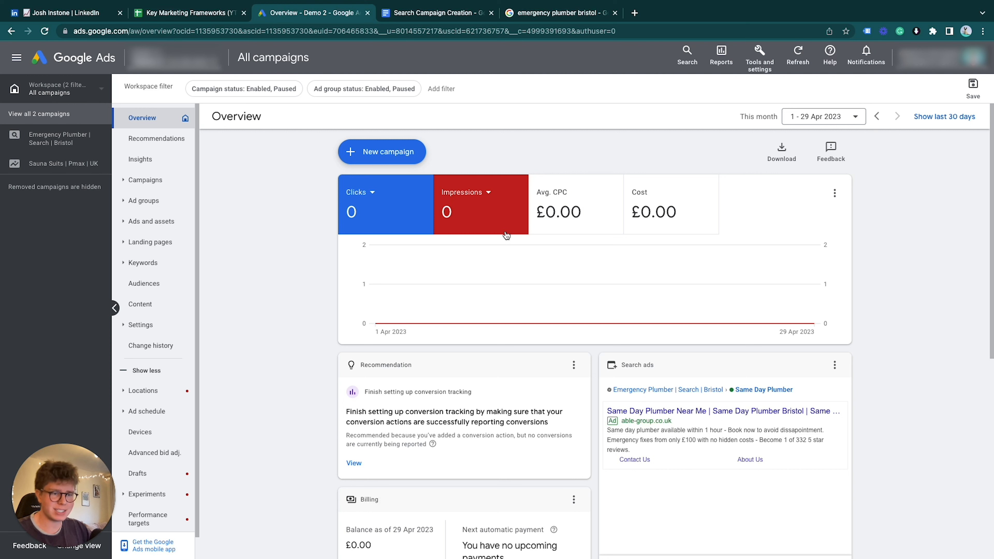
click(350, 161)
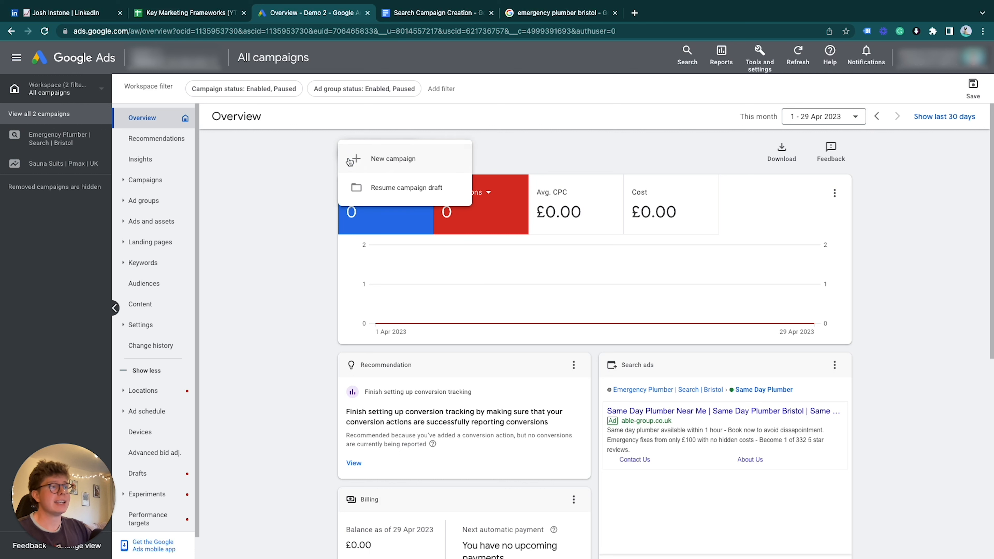
click(302, 164)
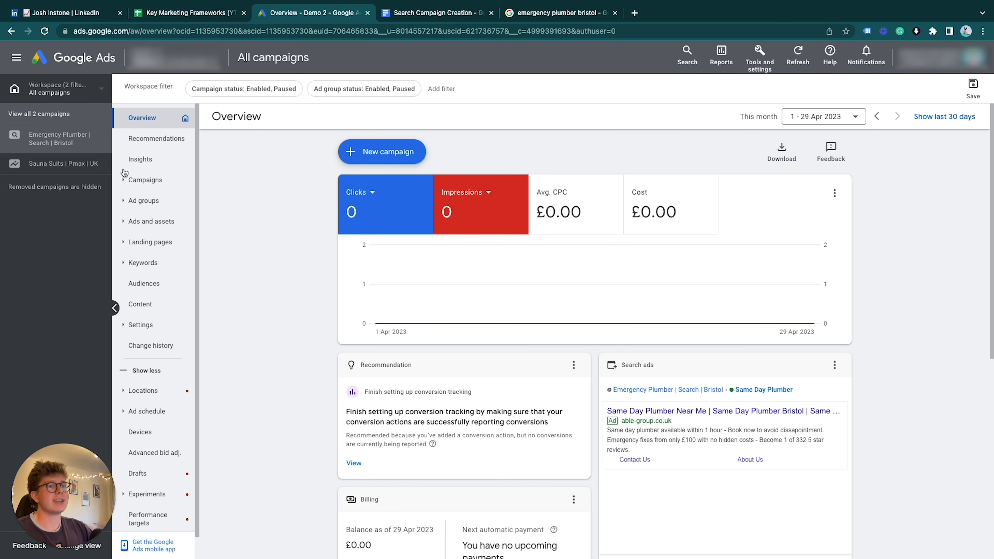
click(145, 181)
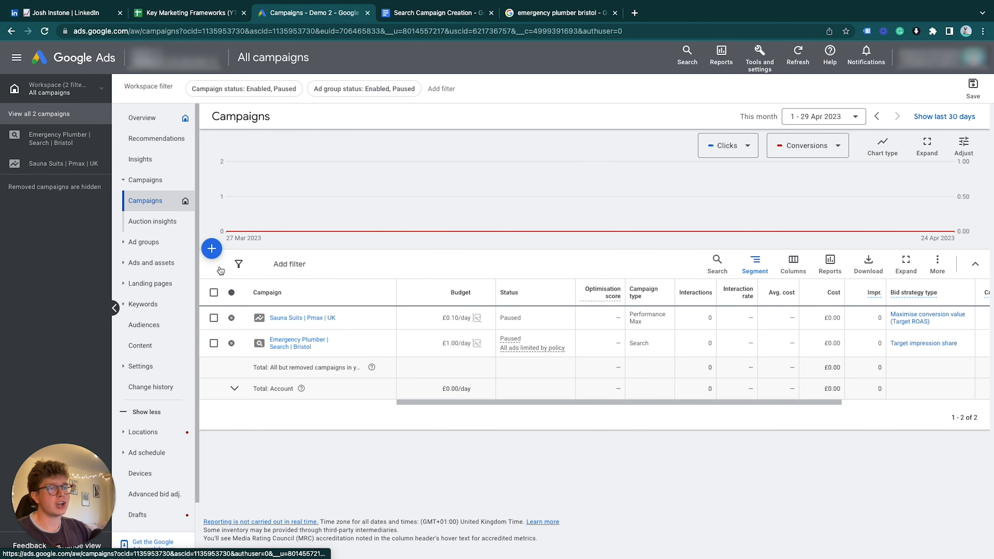
click(211, 254)
click(231, 267)
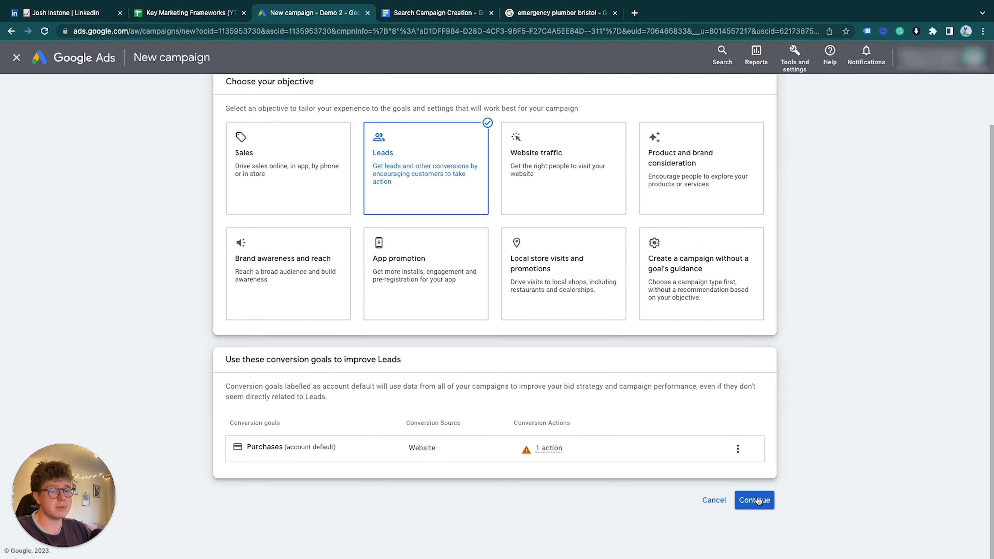
Continue with the Leads objective, choose the Search campaign type, and select website visits as the way to reach the goal.
click(754, 500)
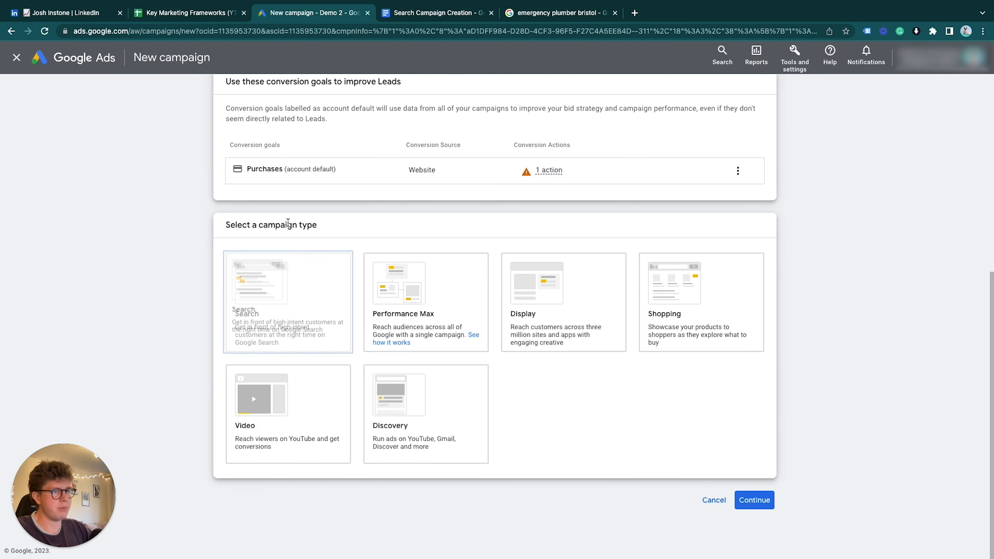
click(274, 284)
scroll(276, 285, down, 5)
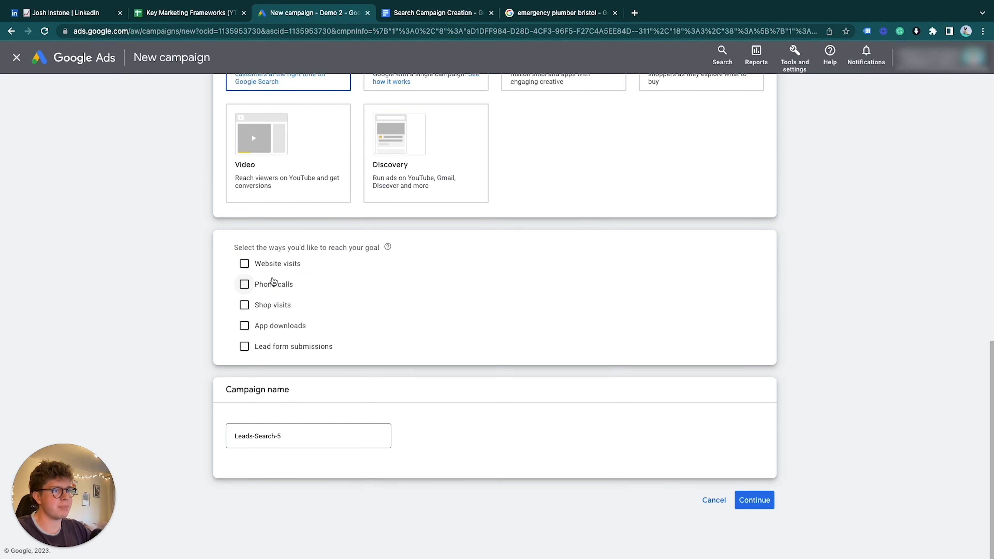
click(244, 263)
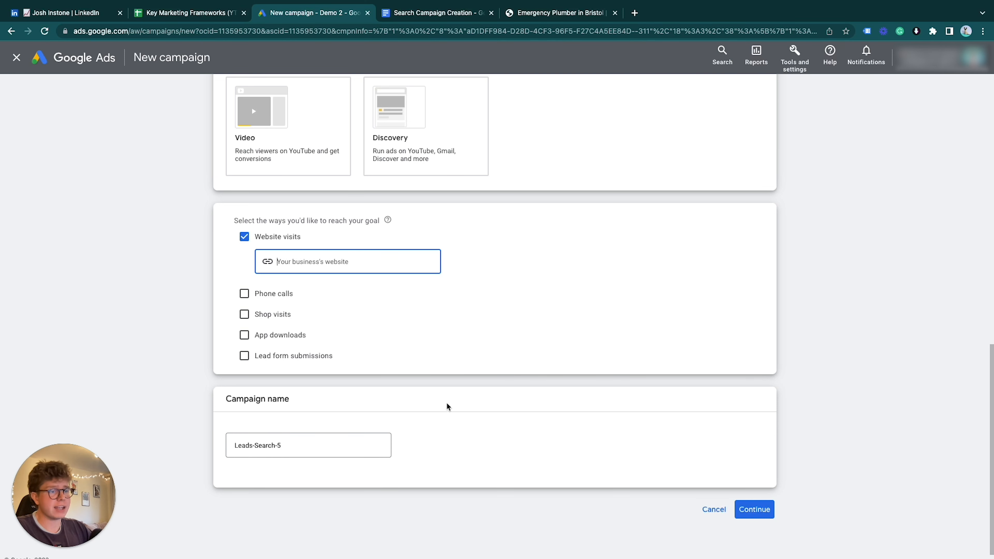
Name the campaign "Emergency Plumber | Search | Bristol", copying the name from the ad copy framework spreadsheet.
click(337, 441)
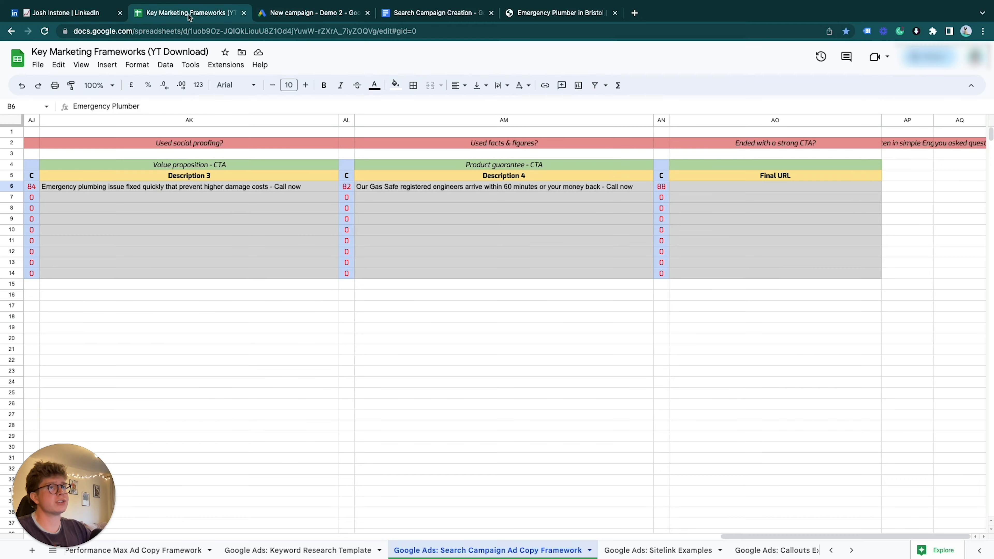
click(188, 13)
scroll(369, 338, left, 15)
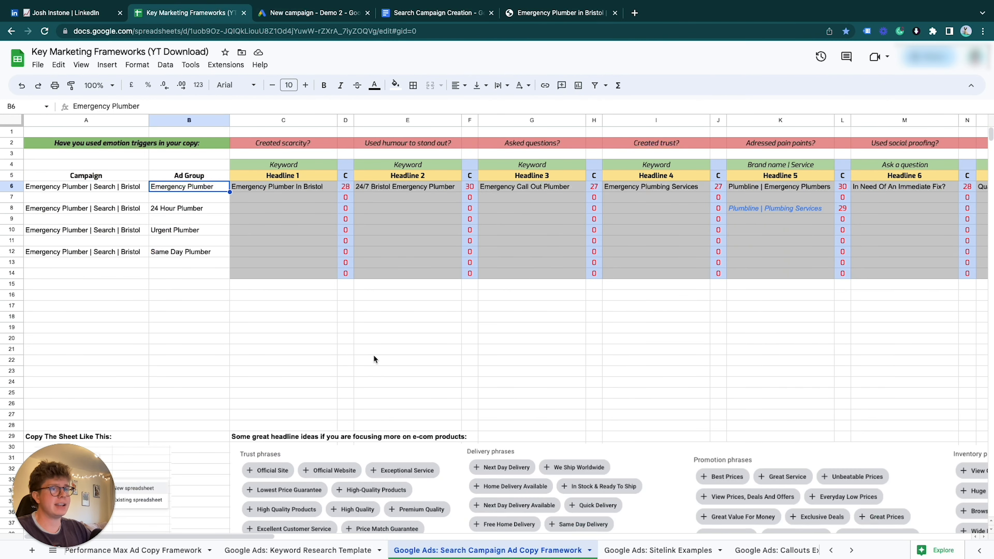
click(97, 190)
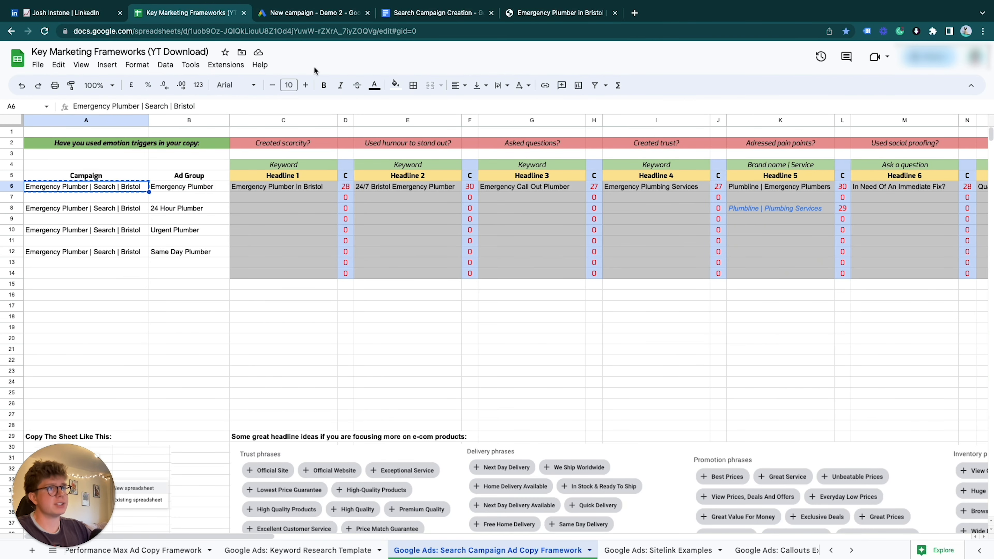
click(313, 13)
click(275, 447)
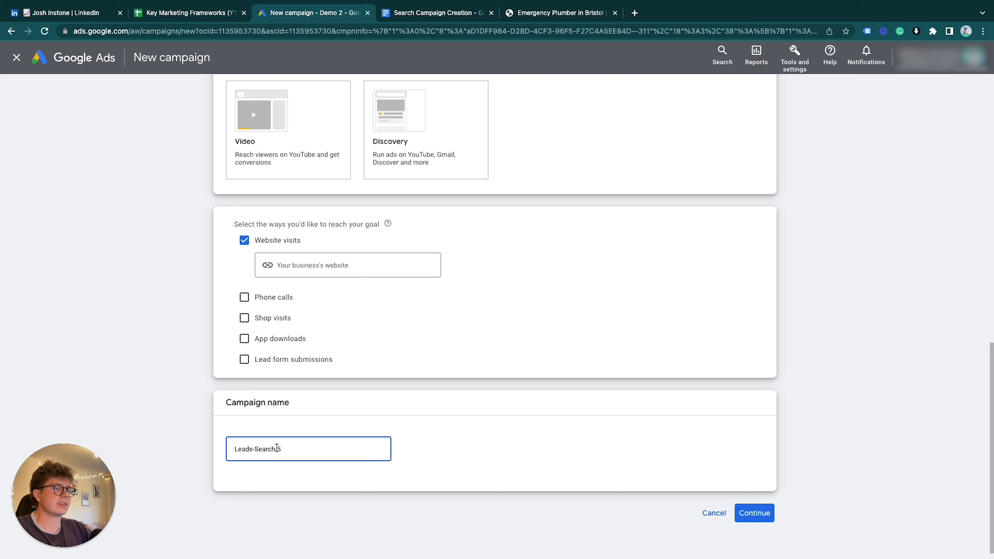
key(ctrl+a)
text(Emergency Plumber | Search | Bristol)
Prefix the campaign name with "(2)" and continue to the bidding settings.
click(238, 449)
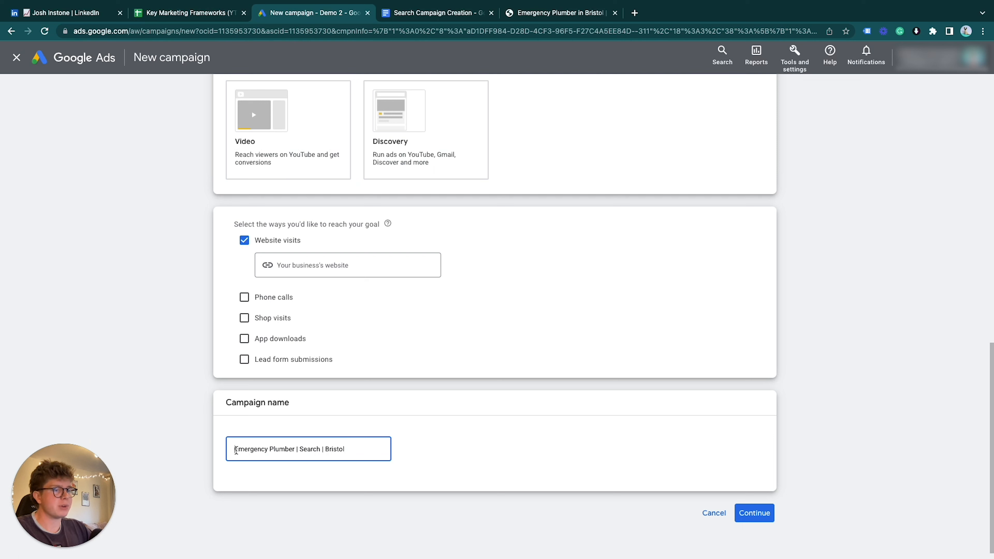
text((20)
key(BackSpace)
text())
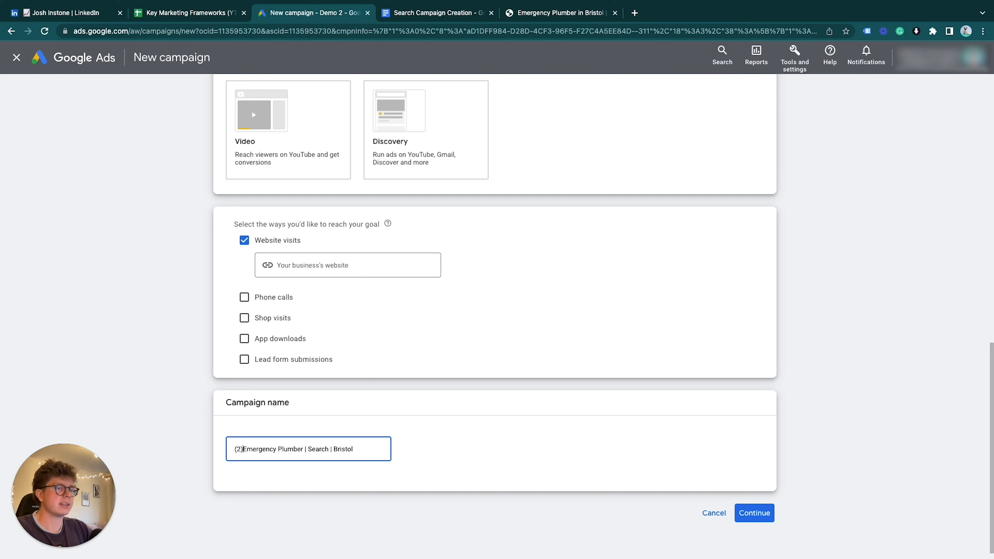
click(769, 517)
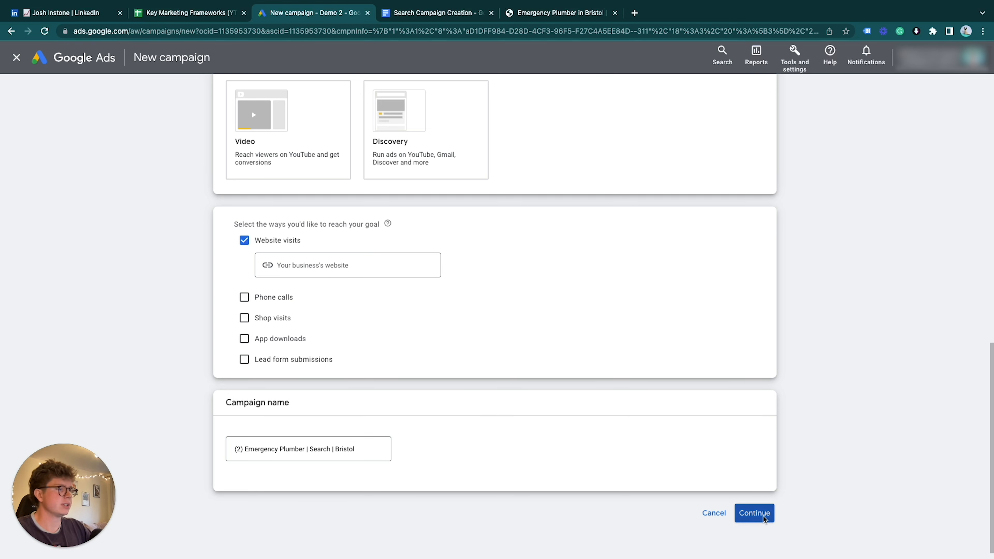
click(630, 409)
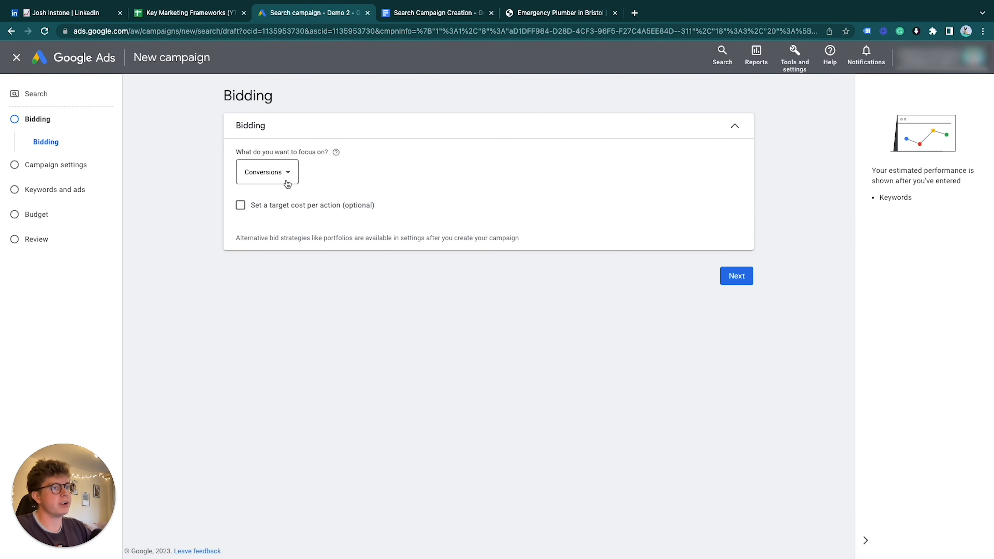
Try Clicks as the bidding focus, switch back to Conversions, and check the optional target cost per action.
click(286, 184)
click(469, 177)
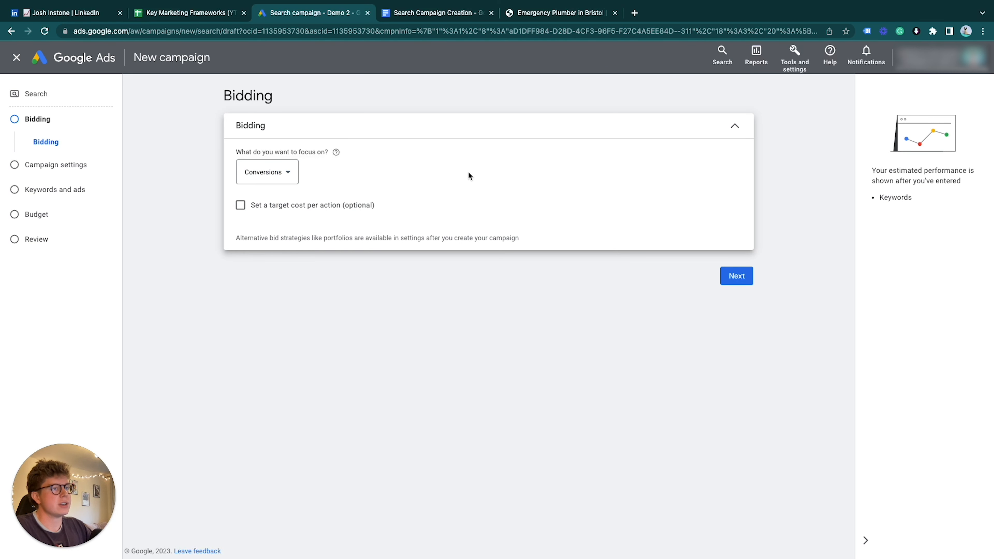
click(261, 171)
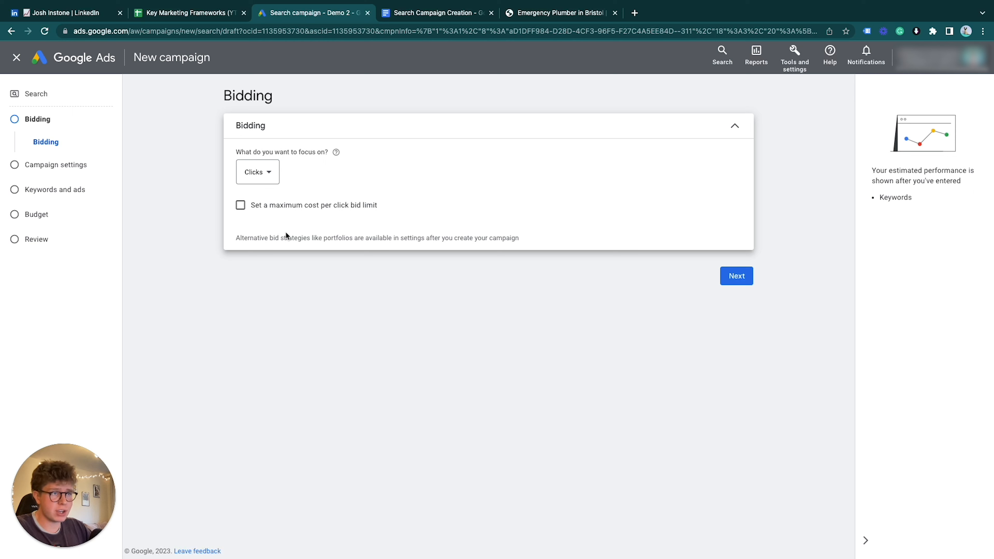
click(252, 173)
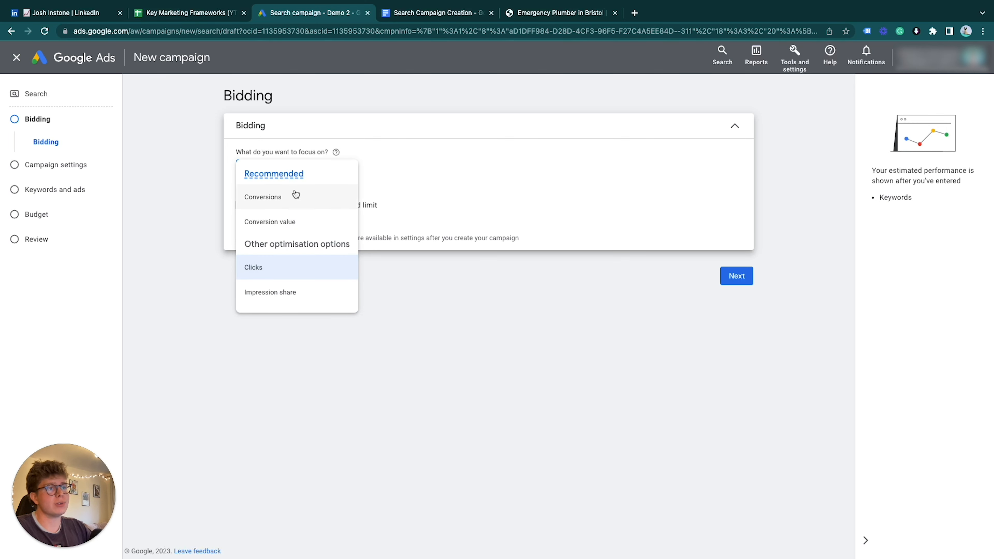
click(295, 195)
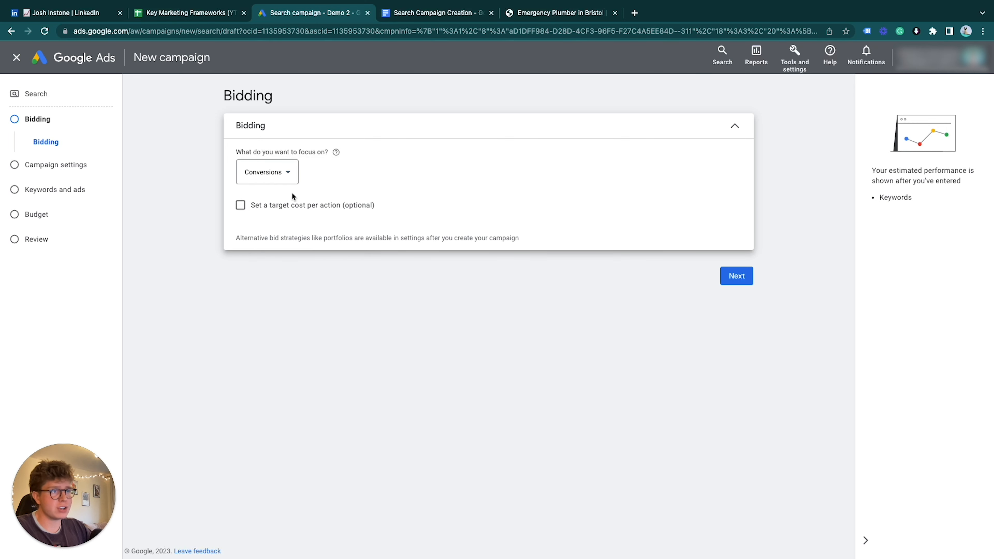
click(286, 206)
click(286, 206)
Set the bidding focus to Clicks and continue to the campaign settings.
click(267, 172)
click(273, 274)
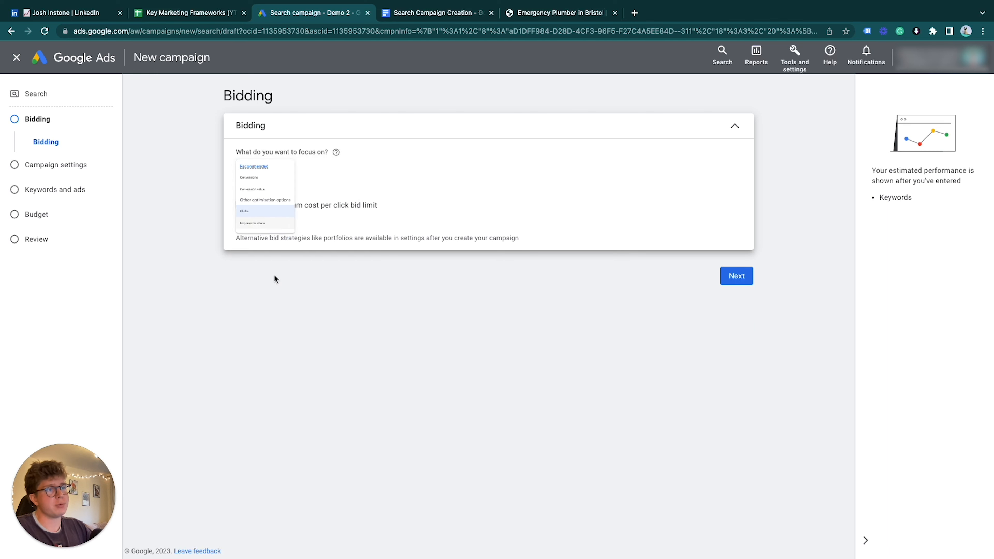
click(738, 284)
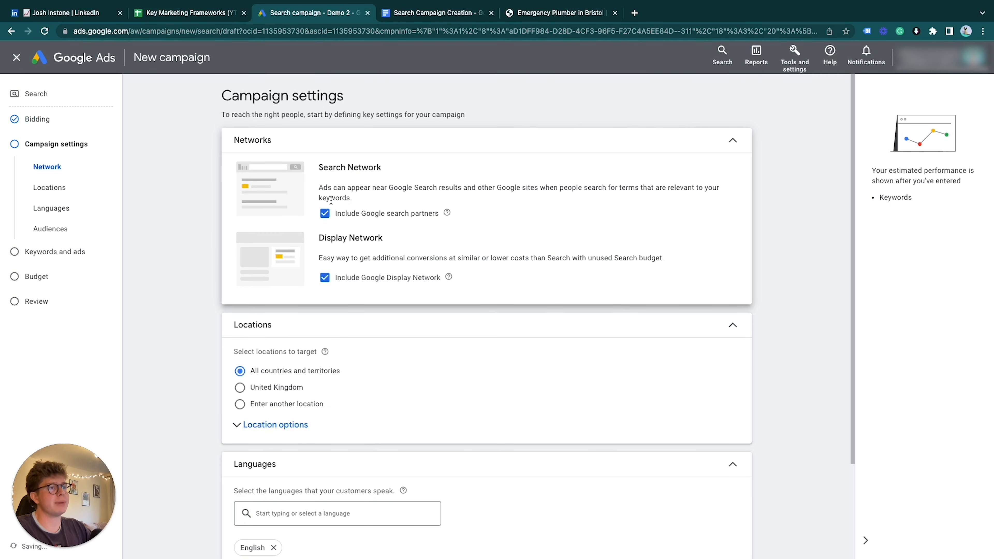
Exclude Google search partners and the Google Display Network from the campaign's networks.
click(326, 215)
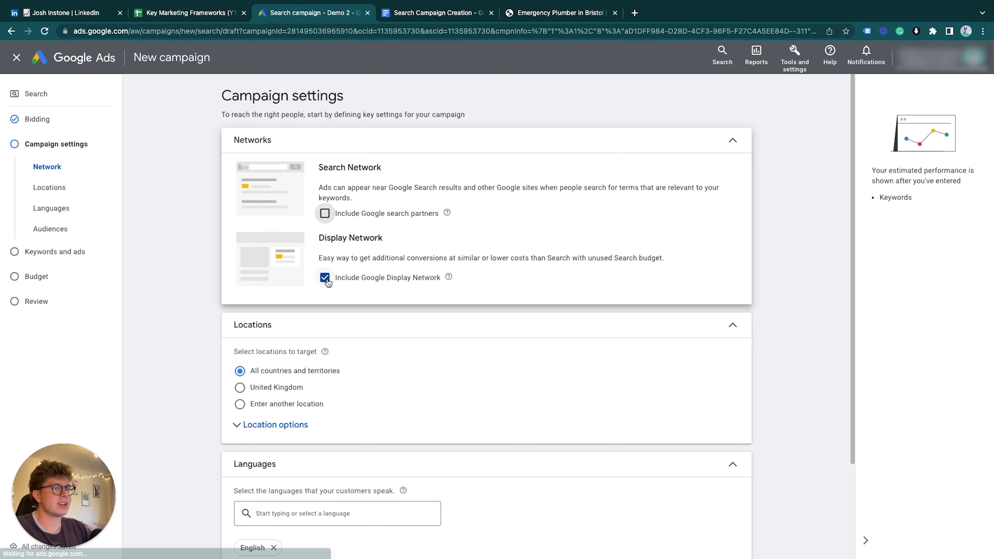
click(325, 279)
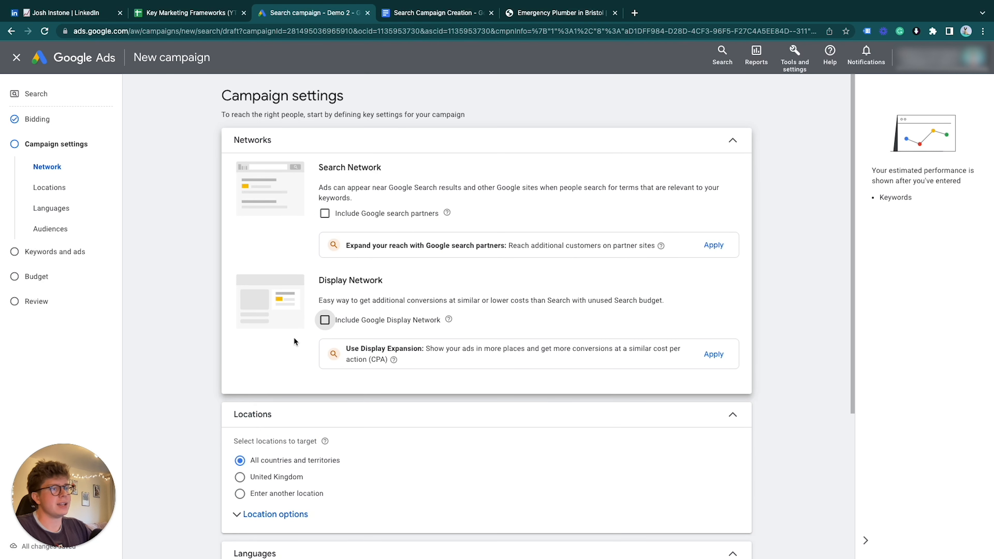
scroll(293, 337, down, 1)
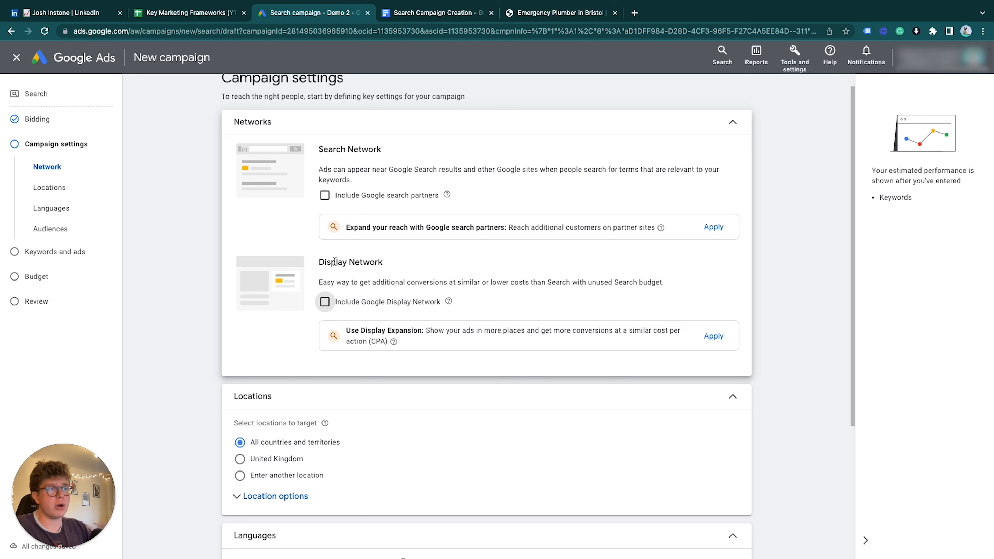
Expand the location options and target the city of Bristol, England, United Kingdom as a custom location.
scroll(339, 263, down, 2)
scroll(168, 390, down, 1)
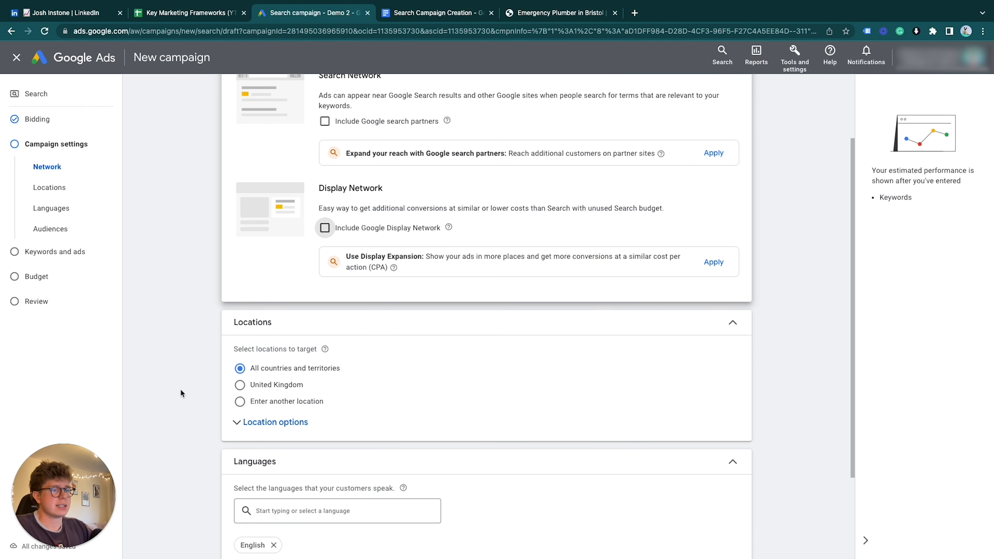
click(276, 422)
click(283, 406)
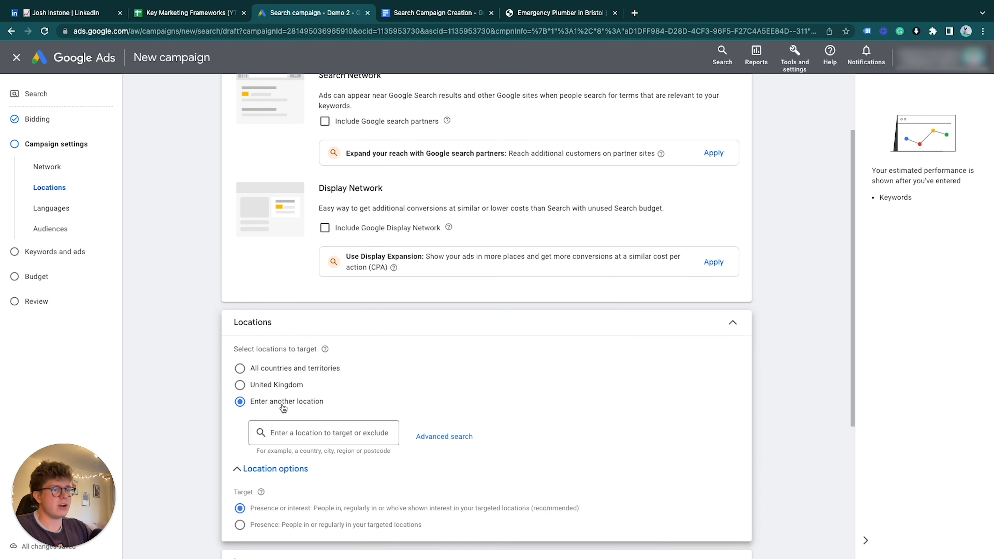
click(329, 433)
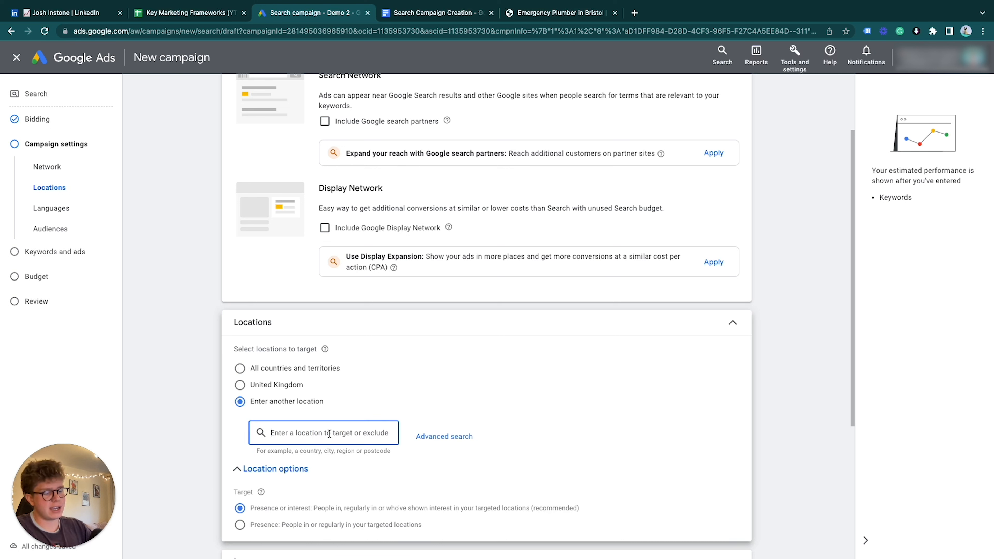
text(bristol)
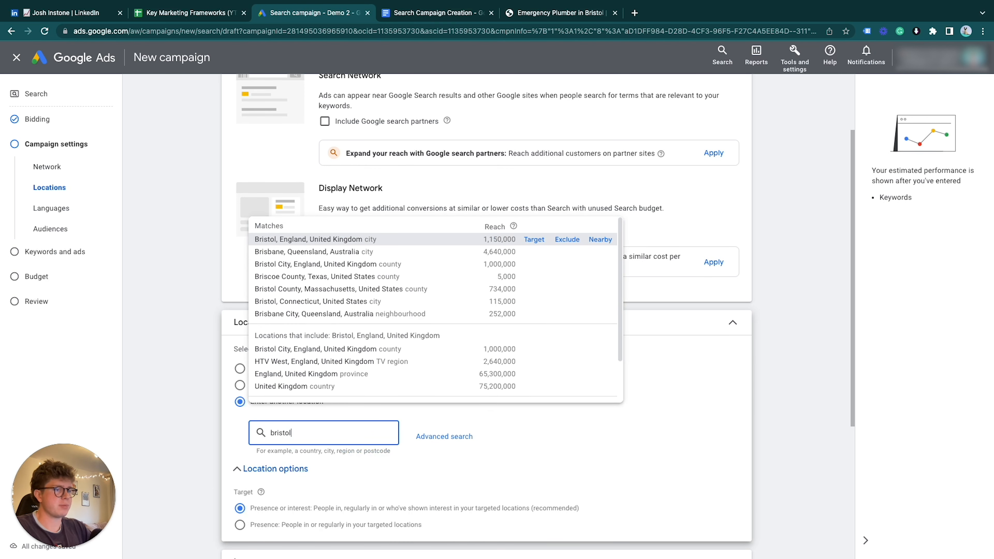
click(534, 239)
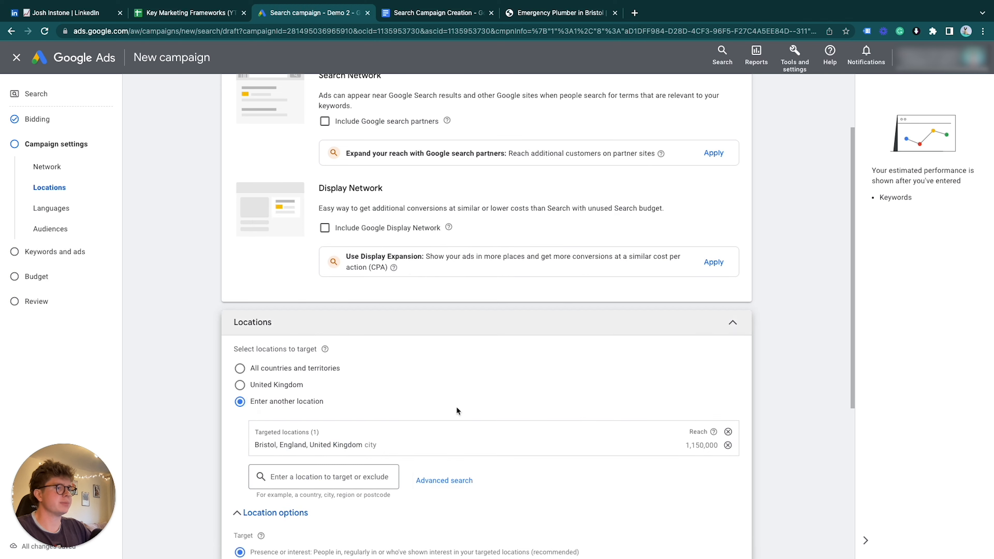
Open the advanced location search, show all areas on the map, and target the BS8 postcode area.
click(437, 480)
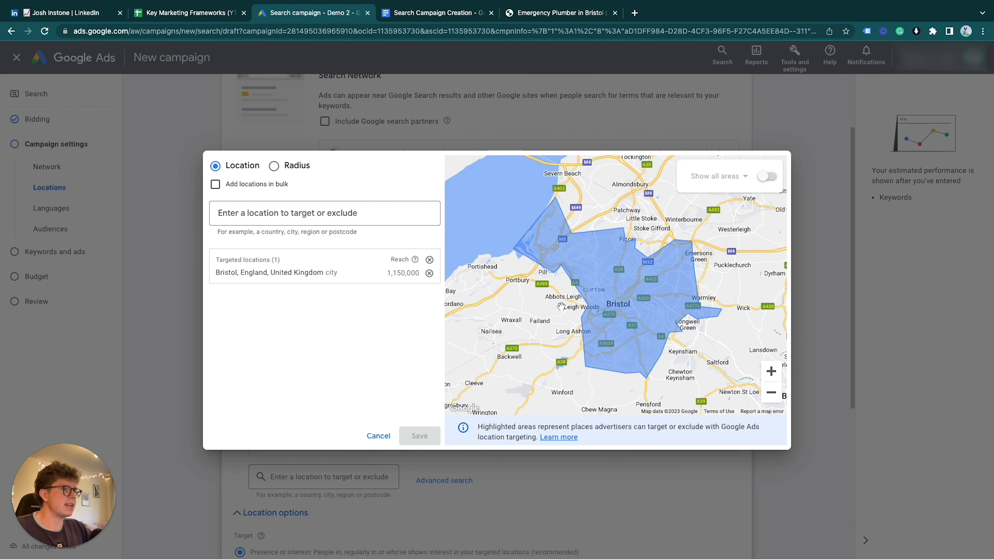
click(767, 178)
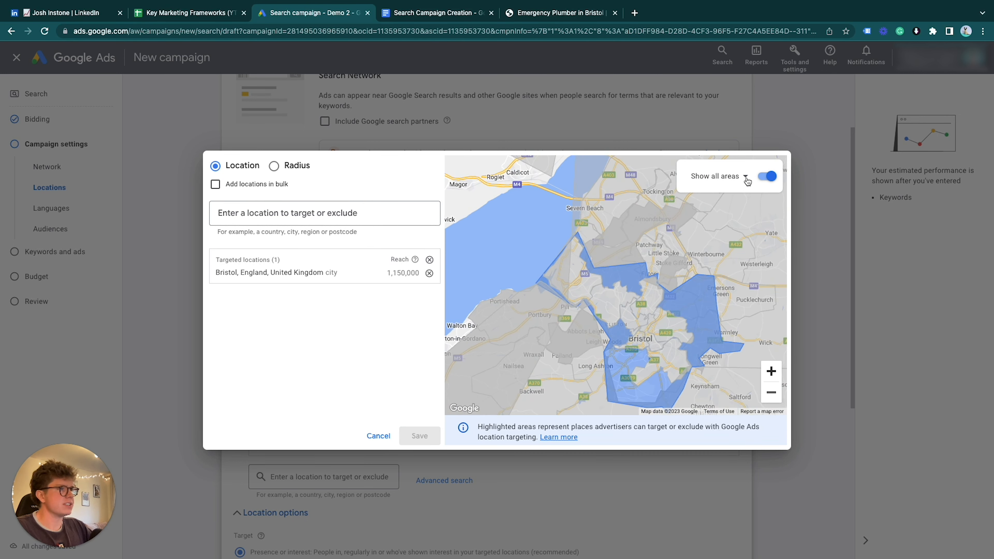
click(580, 331)
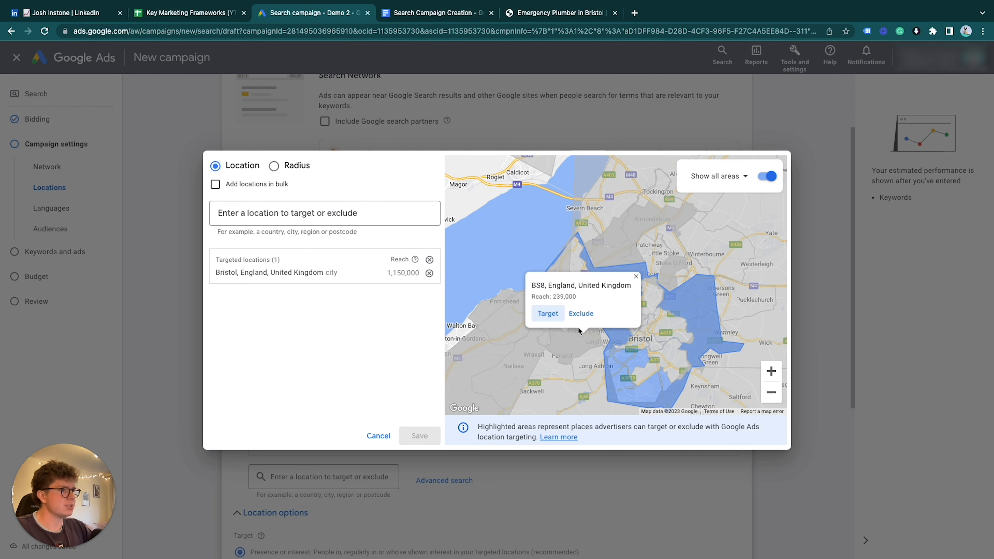
click(549, 315)
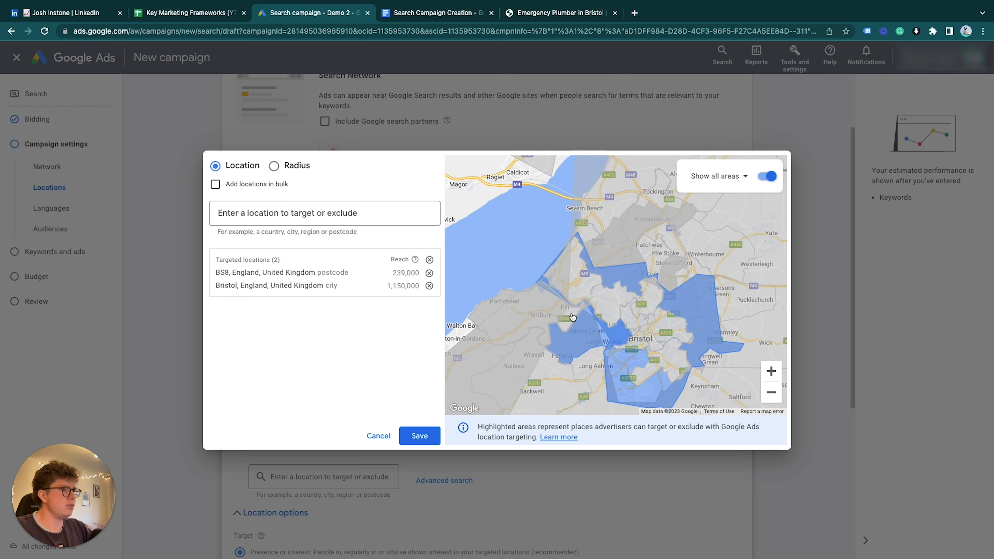
Target the BS10, BS32 and BS34 postcode areas on the map.
click(617, 250)
click(565, 240)
click(623, 229)
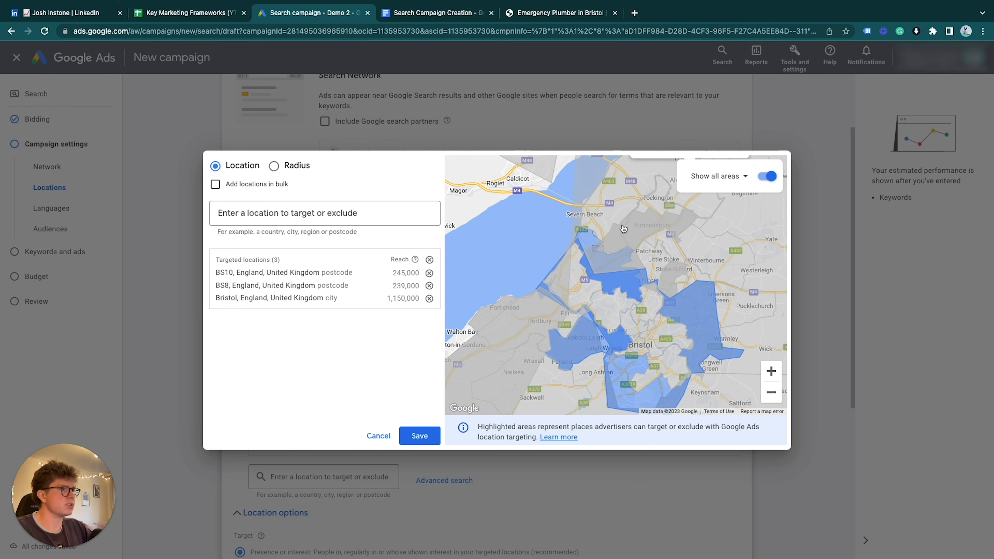
click(653, 314)
click(614, 280)
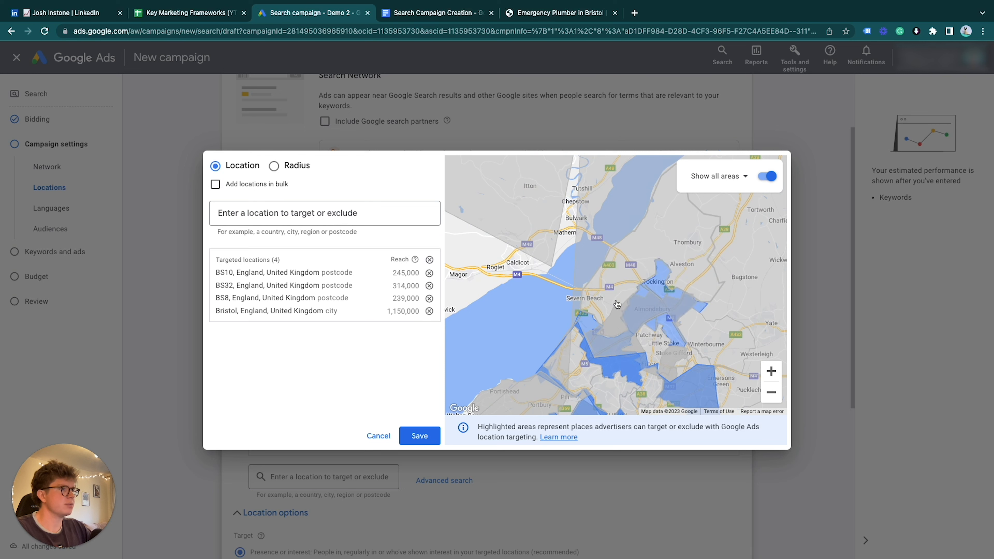
click(671, 361)
click(620, 329)
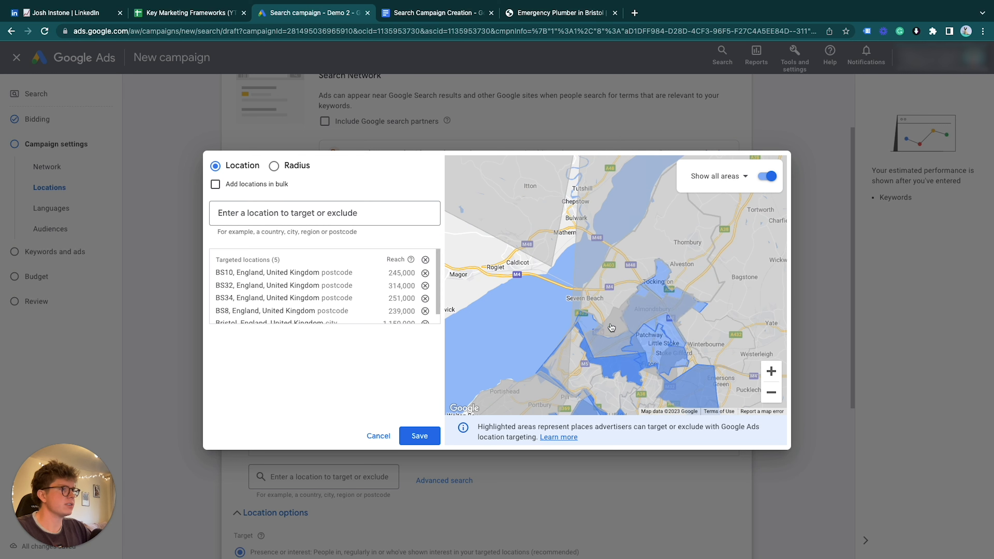
Add the BS35 and BS20 postcode areas to the targeted locations from the map.
click(639, 247)
click(653, 228)
scroll(563, 379, down, 3)
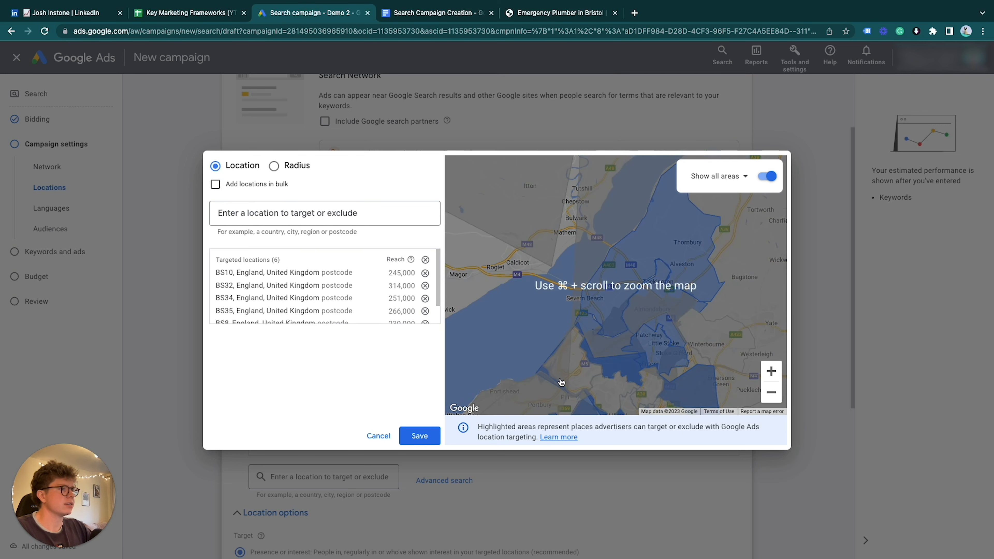
scroll(586, 259, down, 2)
click(544, 272)
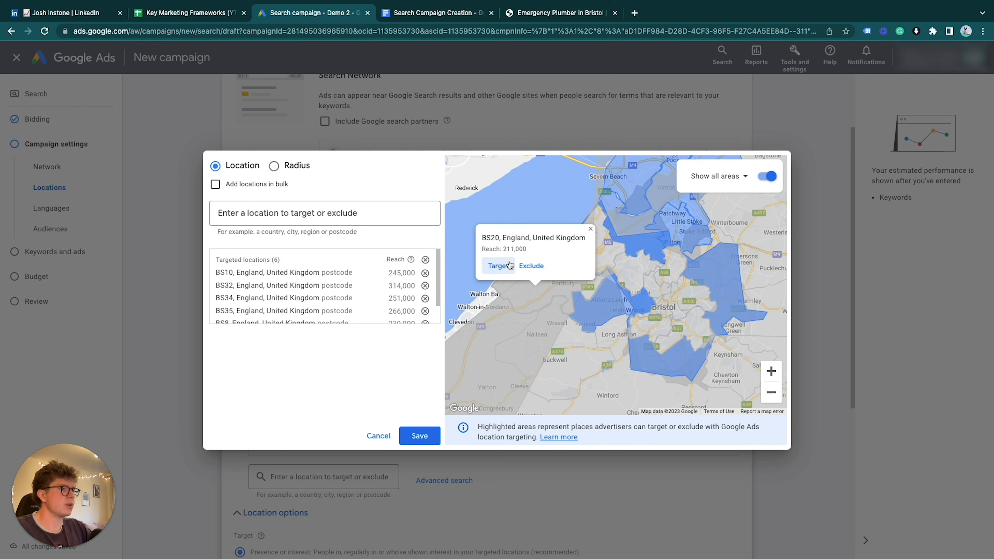
click(498, 270)
Try targeting Somerset, England from the map and remove it from the targeted locations.
click(611, 333)
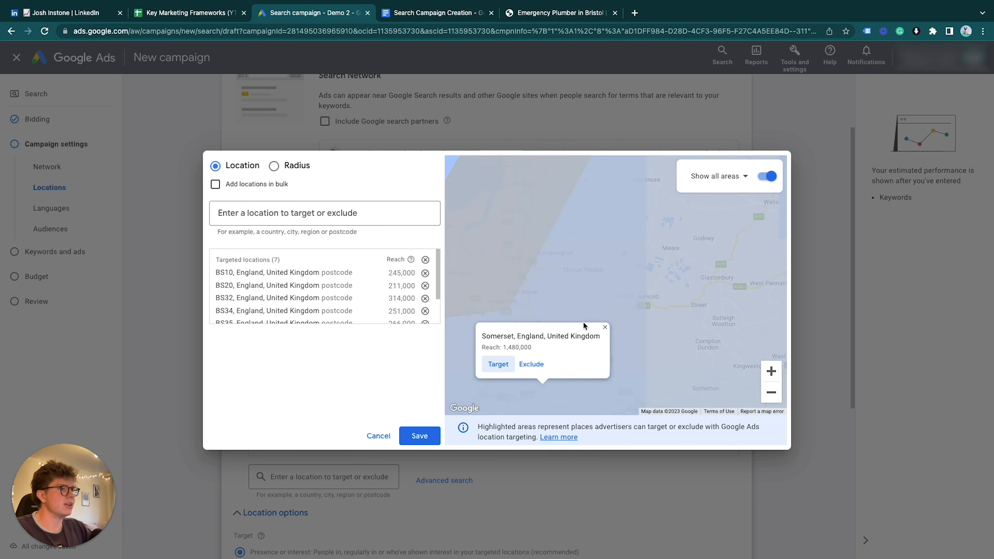
click(507, 364)
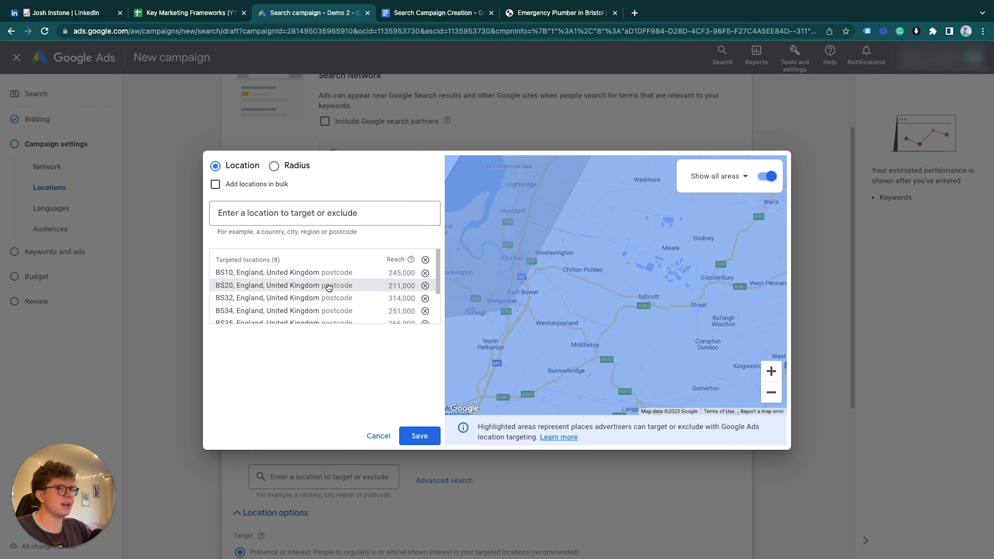
scroll(341, 293, down, 2)
click(425, 313)
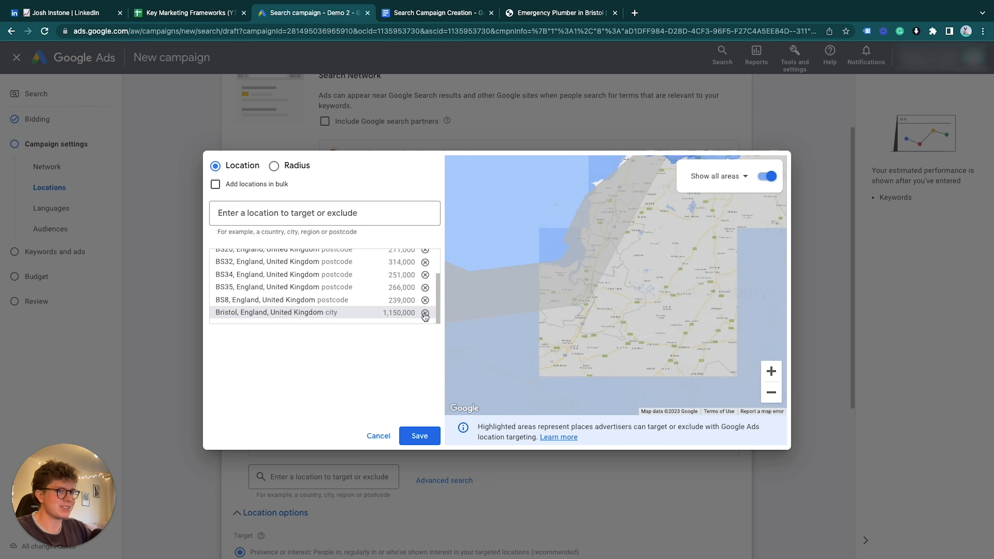
Remove the BS35 postcode area north of Bristol from the targeted locations.
scroll(669, 257, up, 3)
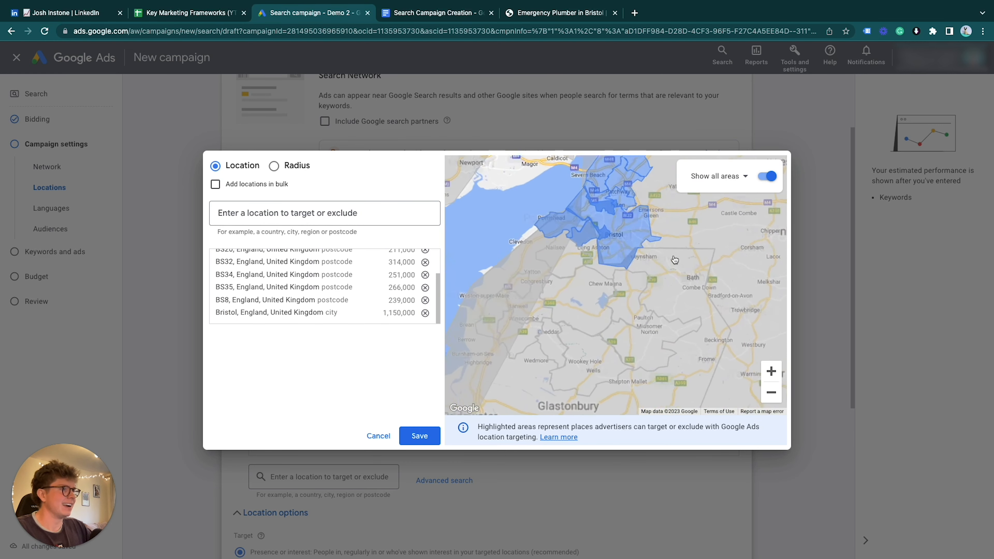
drag(669, 258, 676, 293)
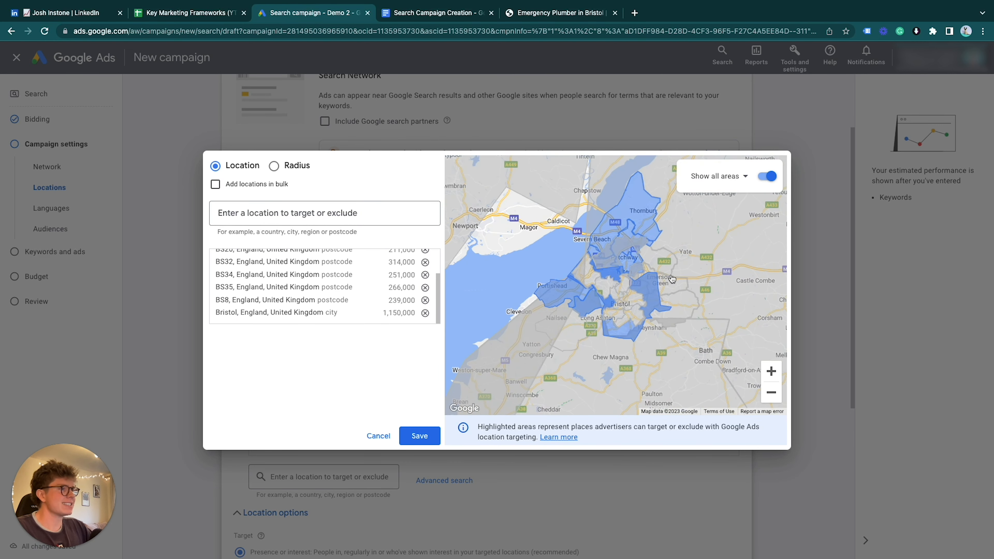
click(641, 206)
scroll(673, 229, up, 3)
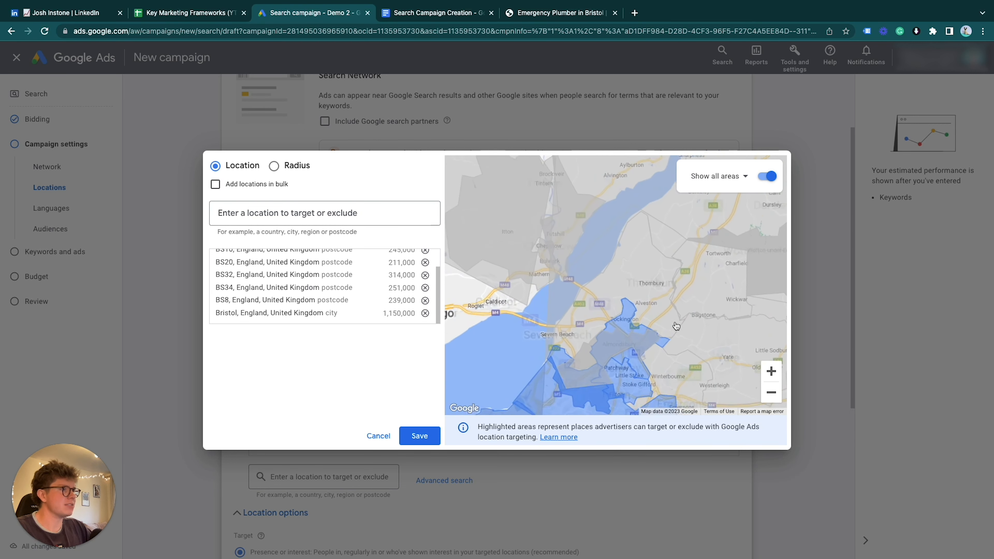
Target the BS31 postcode area around Keynsham on the map.
drag(672, 213, 667, 191)
drag(599, 324, 637, 233)
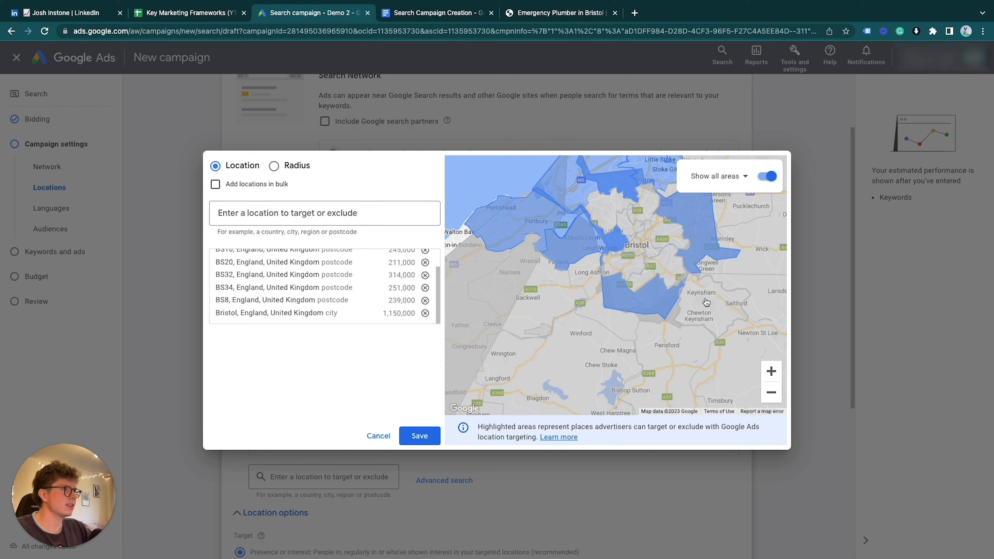
click(706, 302)
click(652, 281)
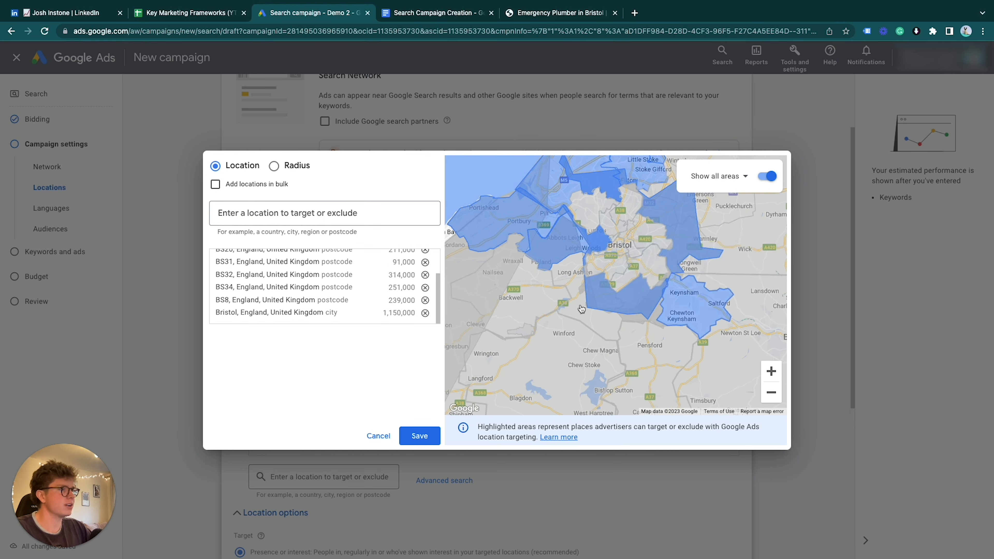
Pick an area south-west of Bristol on the map as another location target.
click(571, 271)
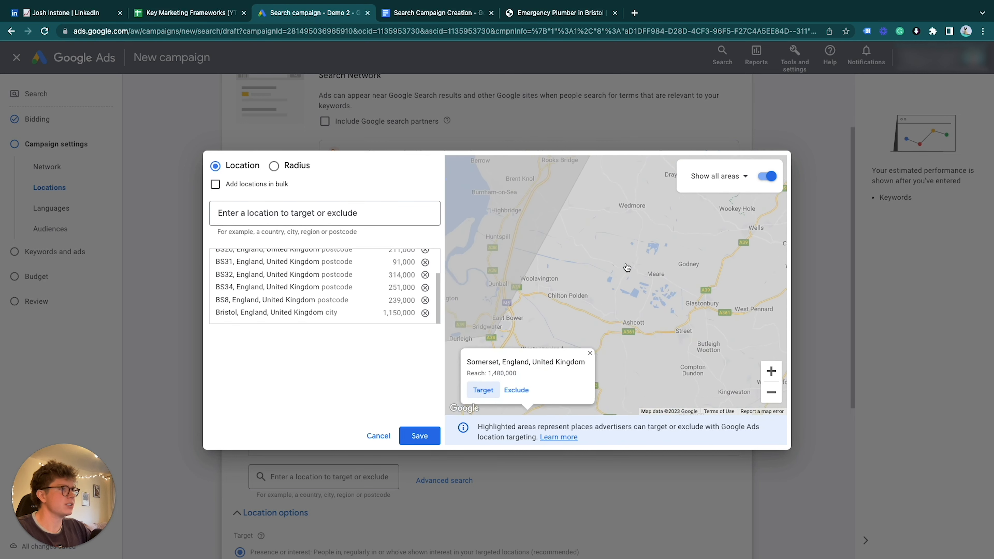
Check the targeted Bristol city and BS postcode areas on the map and save the location selection.
drag(628, 266, 556, 364)
mouse_move(590, 246)
mouse_down()
mouse_move(611, 321)
mouse_move(643, 347)
mouse_up()
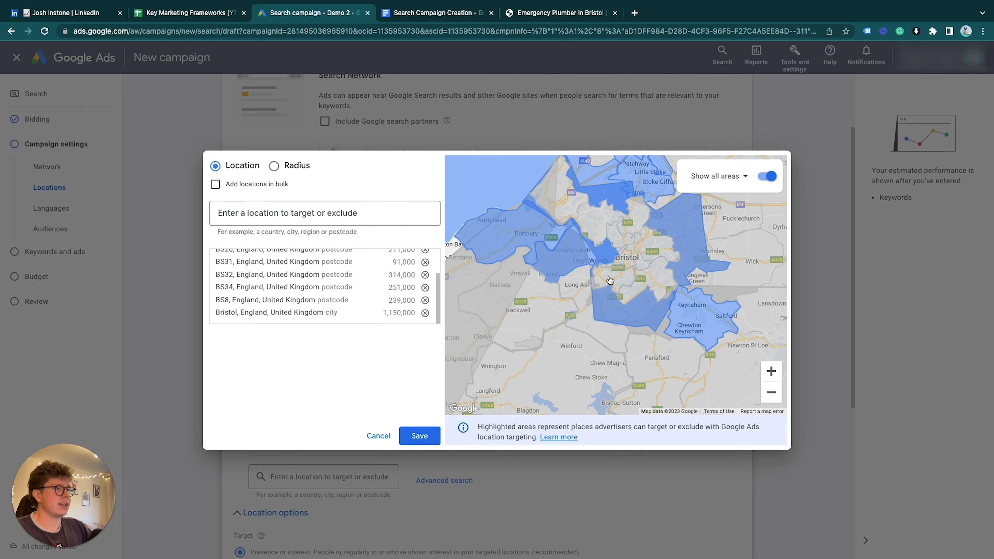
drag(608, 287, 562, 312)
click(771, 392)
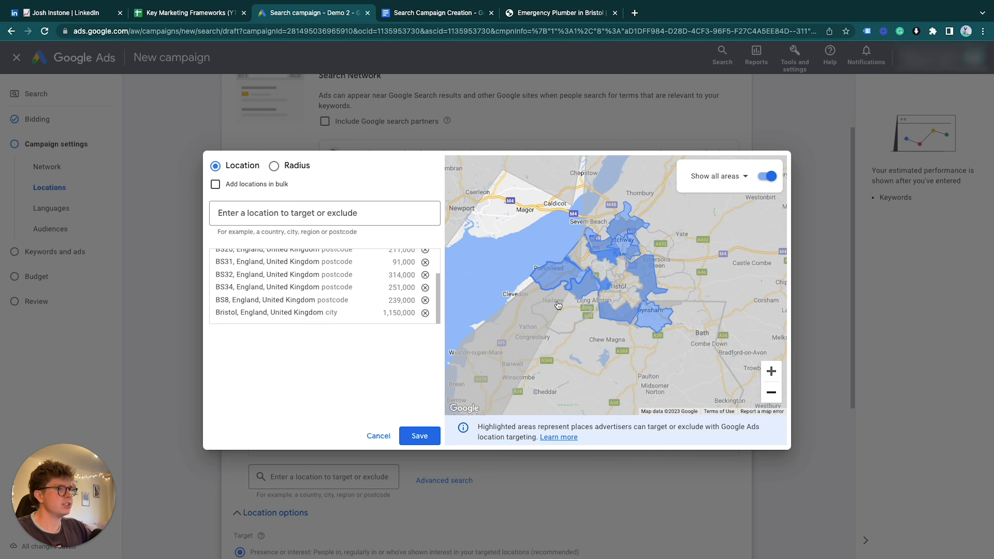
click(420, 439)
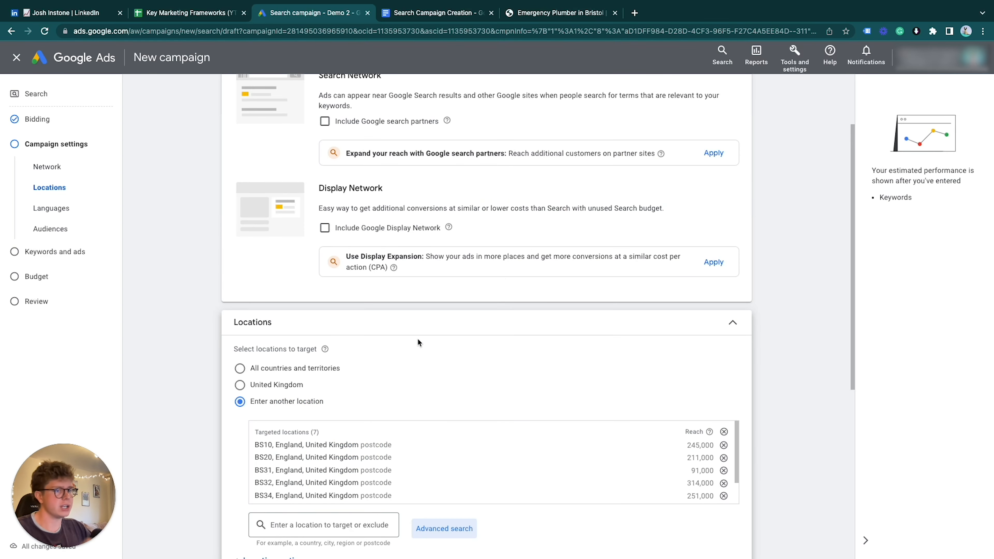
Set the location targeting option to "Presence: People in or regularly in your targeted locations".
scroll(392, 333, down, 6)
scroll(212, 356, down, 2)
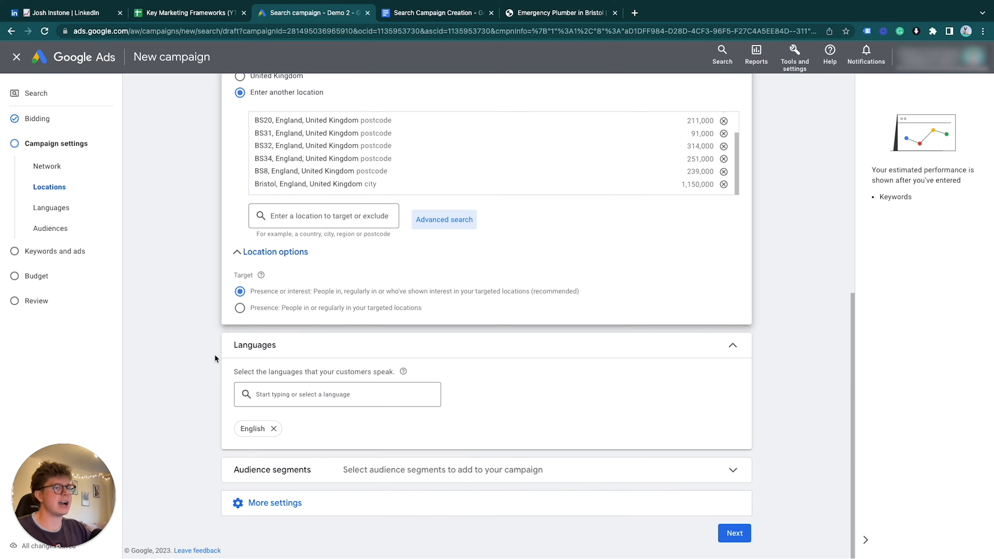
click(291, 312)
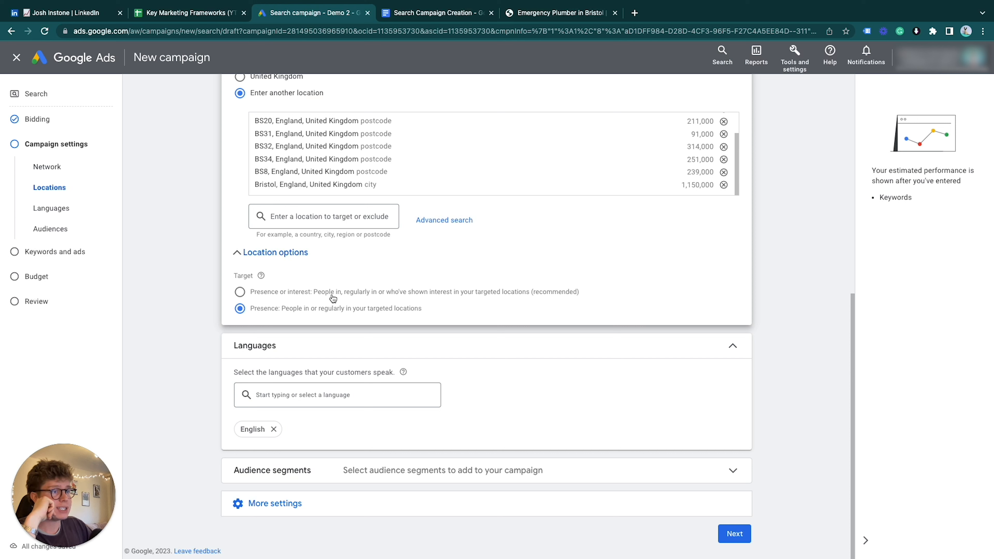
click(376, 296)
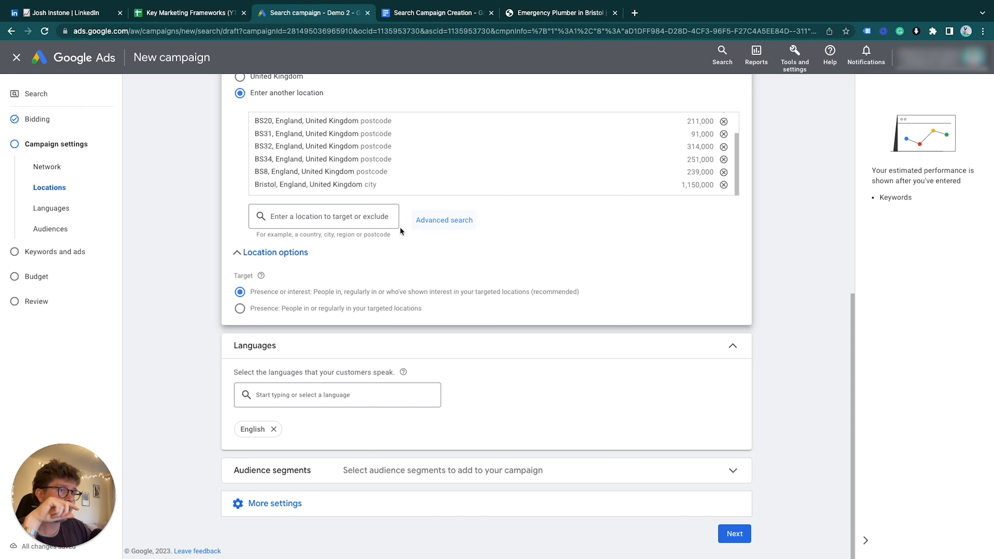
click(431, 223)
key(Escape)
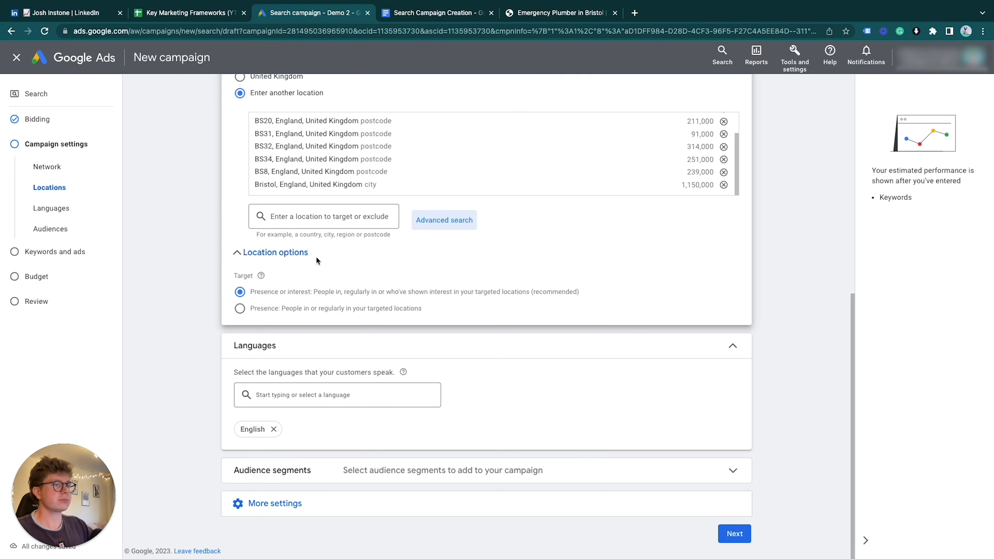
click(291, 310)
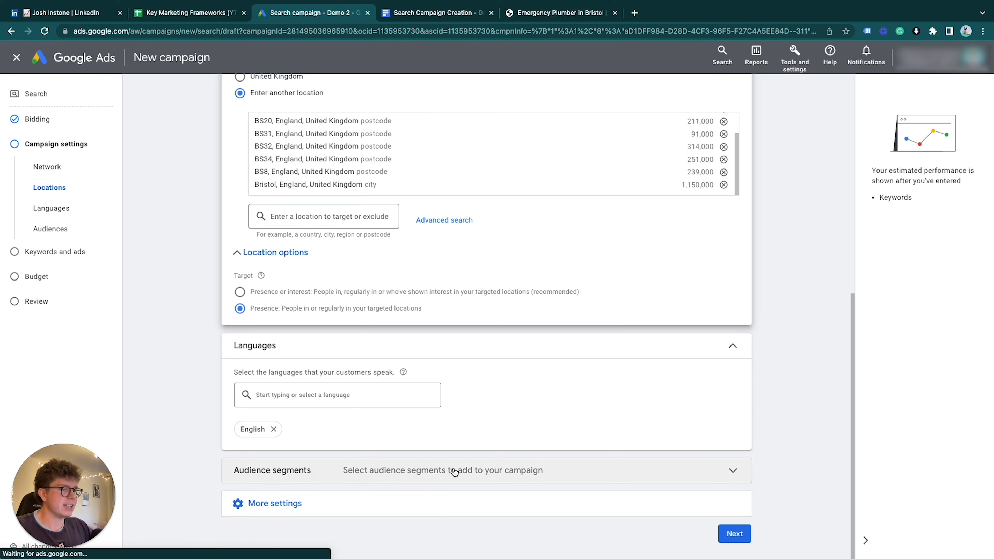
Check the audience segments without adding any and continue to the Keywords and ads stage.
click(454, 472)
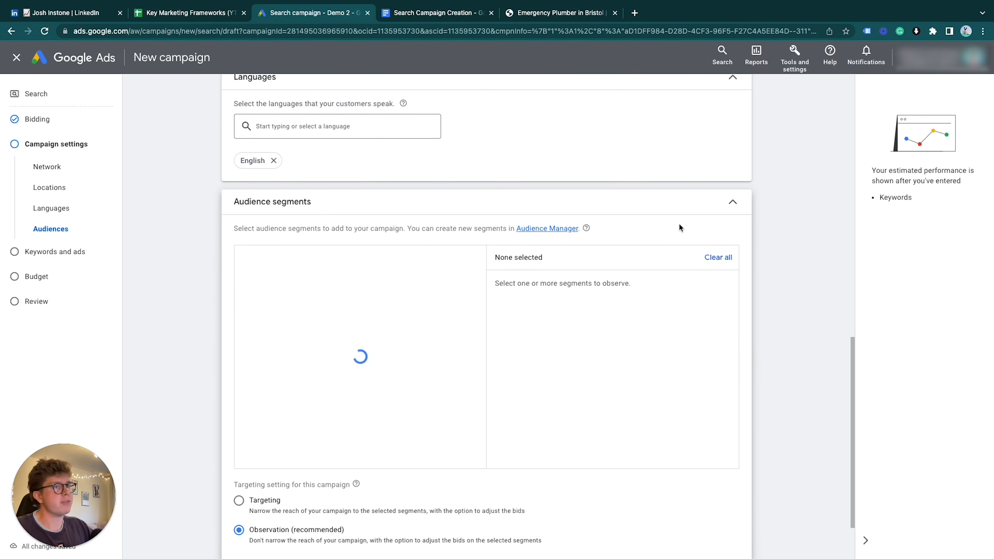
click(733, 203)
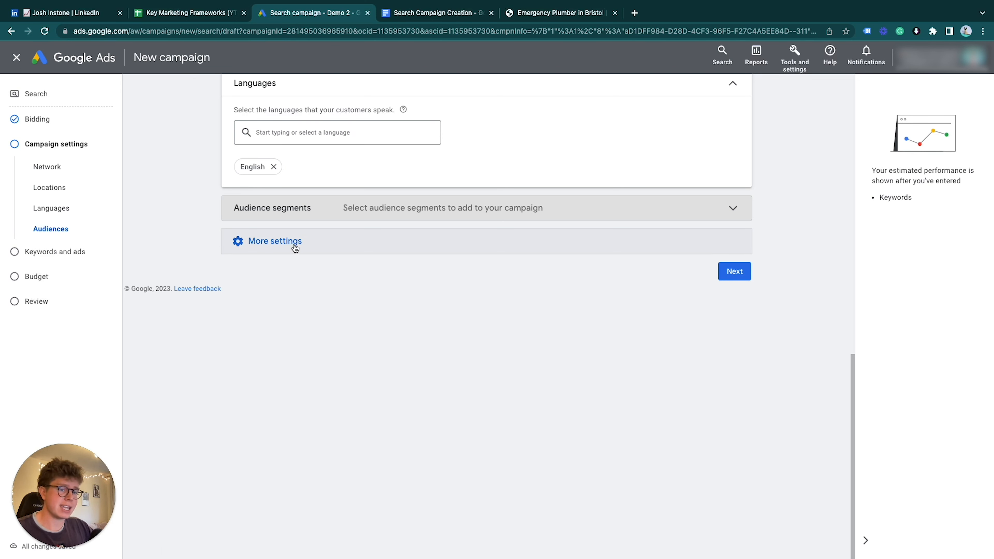
click(727, 279)
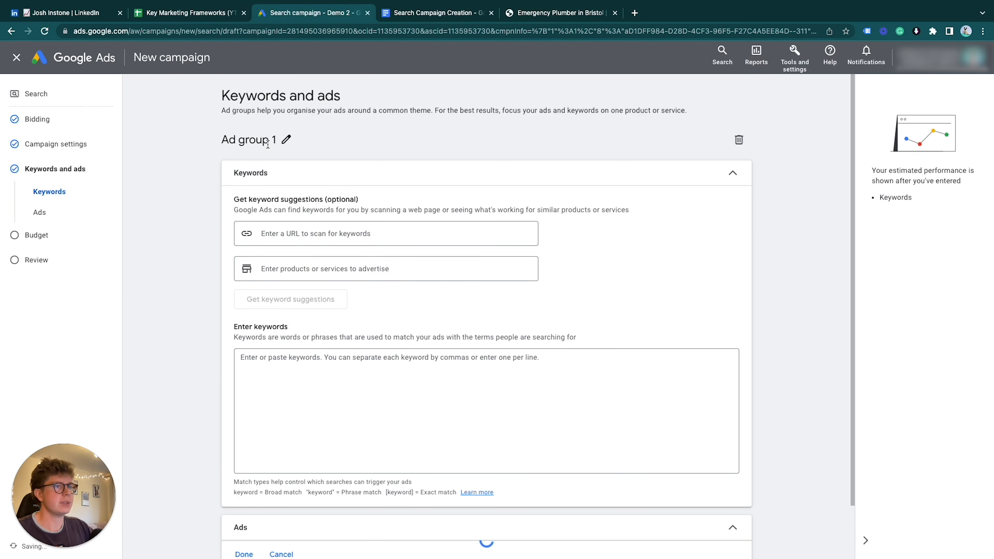
Start renaming Ad group 1 and copy the ad group name Emergency Plumber from the Keyword Research Template sheet in Google Sheets.
click(286, 140)
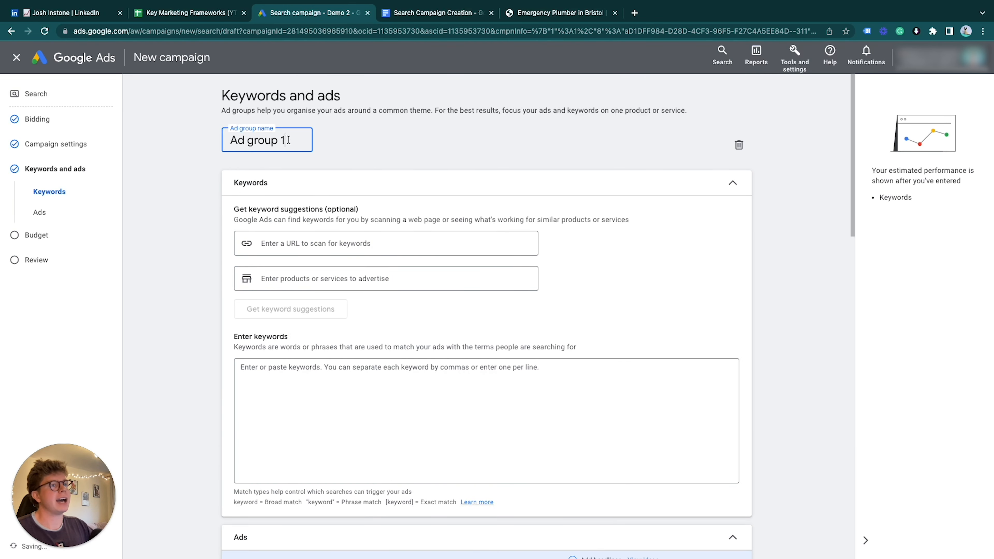
click(188, 12)
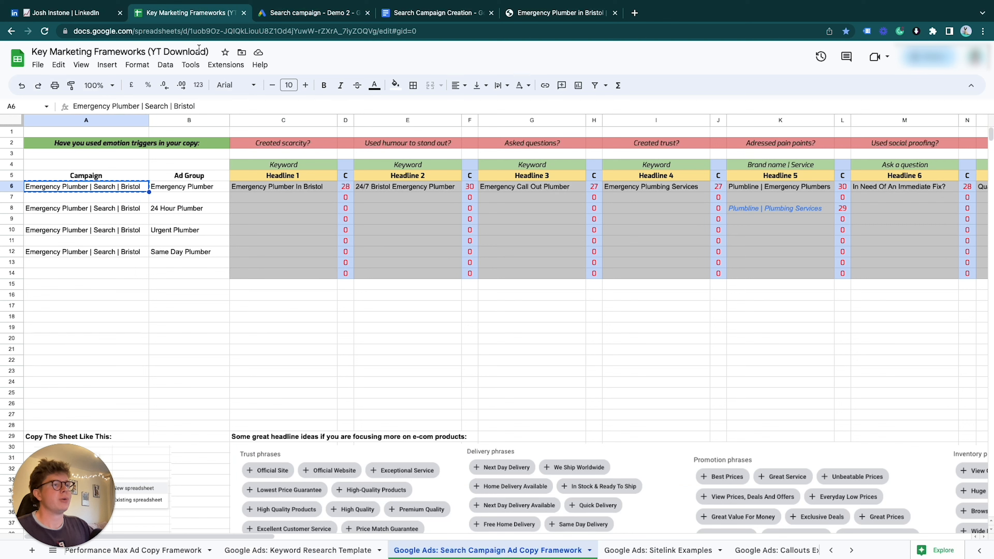
click(300, 550)
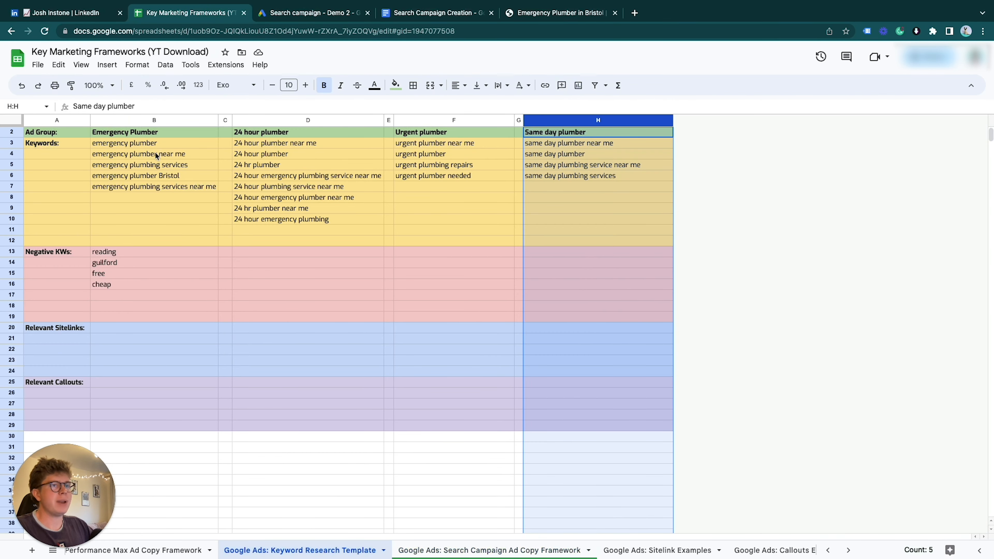
click(147, 143)
click(144, 132)
key(ctrl+c)
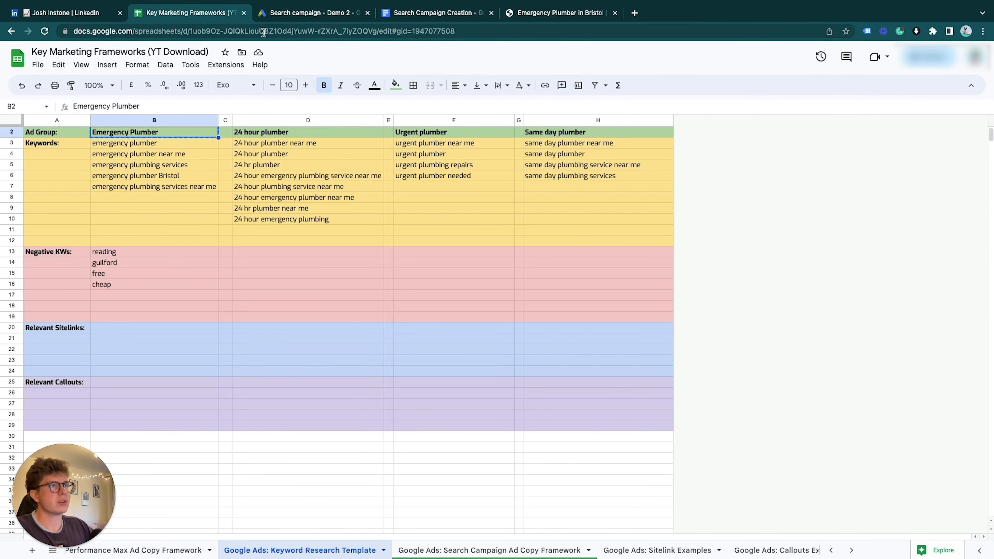
Return to the Google Ads campaign and rename the ad group as Emergency Plumber.
click(294, 15)
click(286, 141)
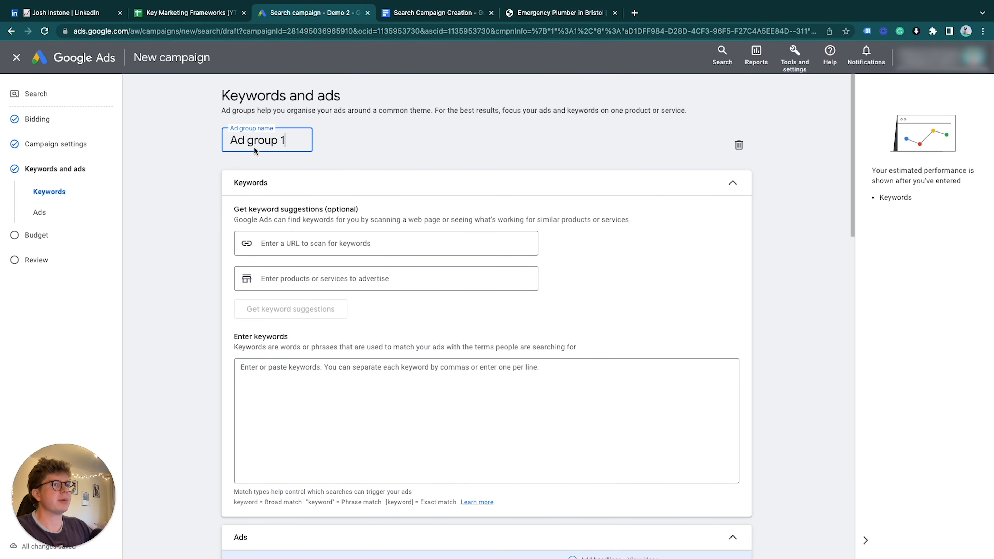
double_click(253, 141)
key(ctrl+v)
triple_click(252, 142)
key(ctrl+v)
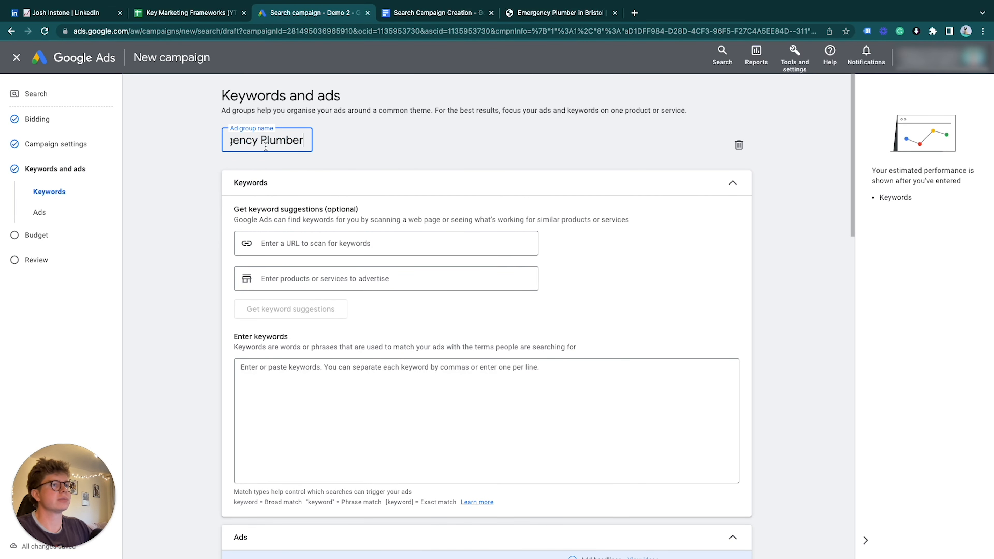
click(372, 152)
Copy the five Emergency Plumber keywords from B3:B7 of the keyword research sheet into the ad group's keyword list.
click(195, 12)
drag(166, 145, 173, 187)
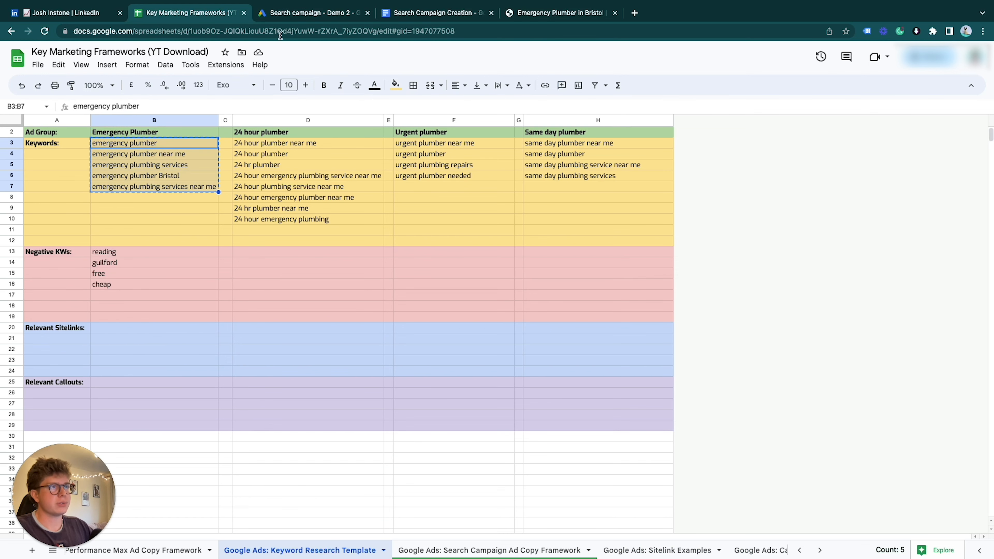
click(291, 17)
click(294, 352)
key(ctrl+v)
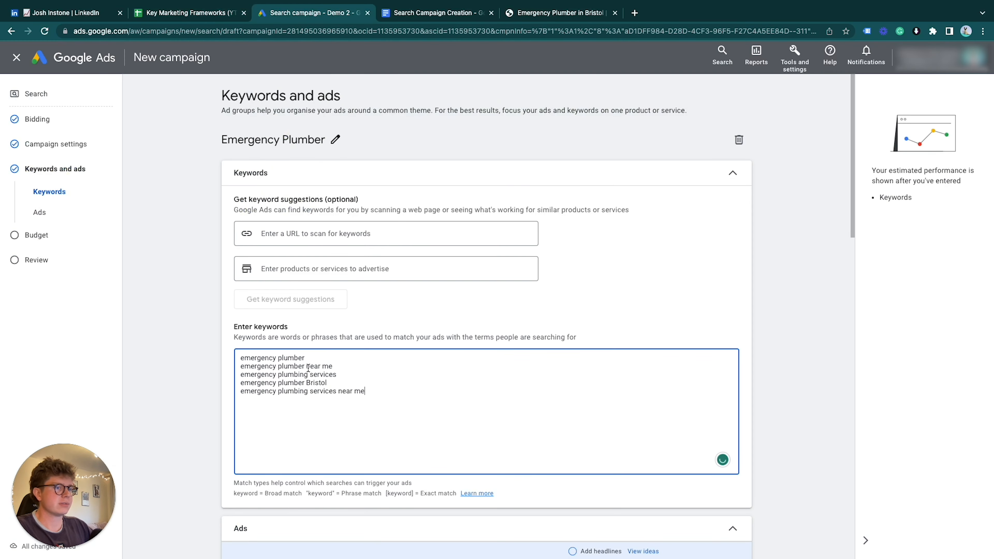
Examine the entered keywords, the match type notation and the empty ad form with its final URL, display path and headlines.
scroll(391, 378, down, 1)
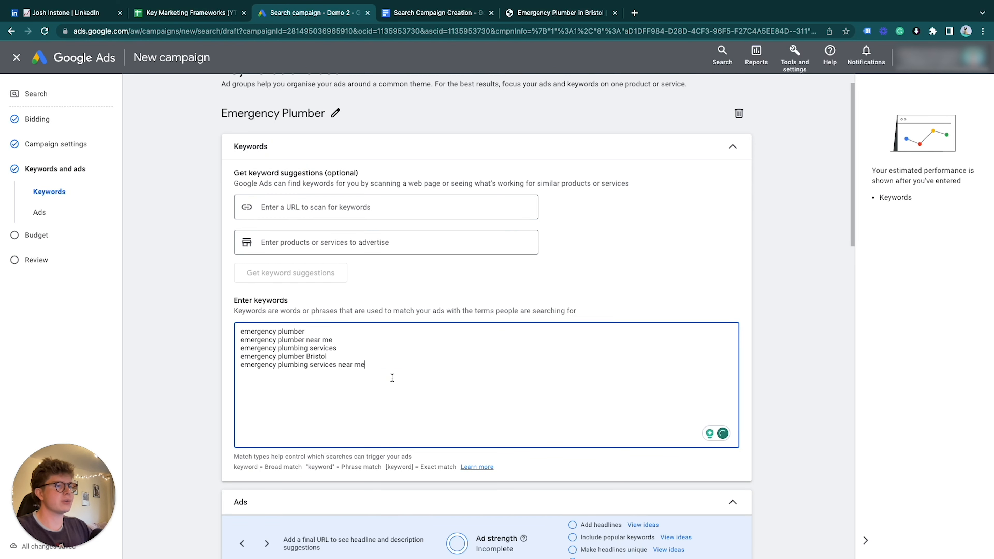
scroll(391, 376, down, 5)
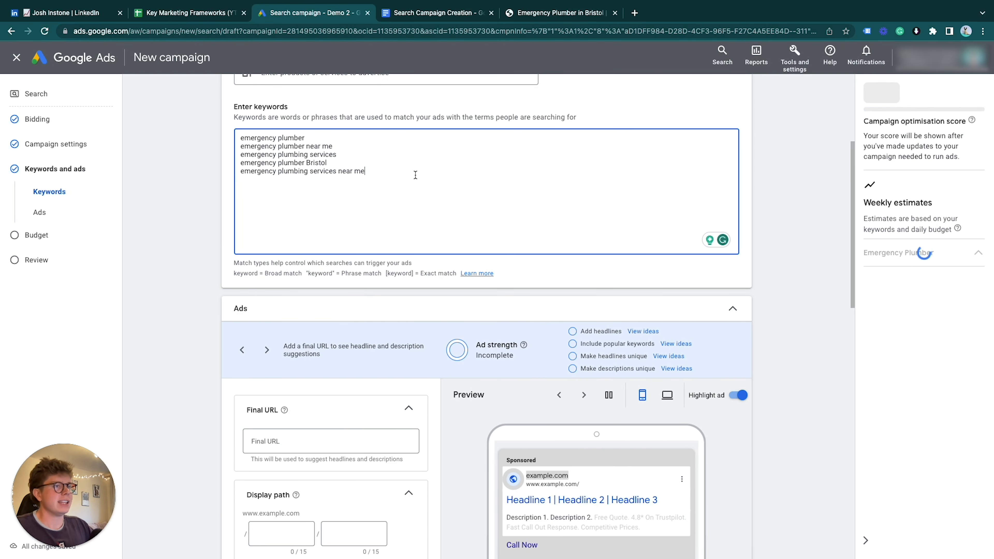
key(ctrl+a)
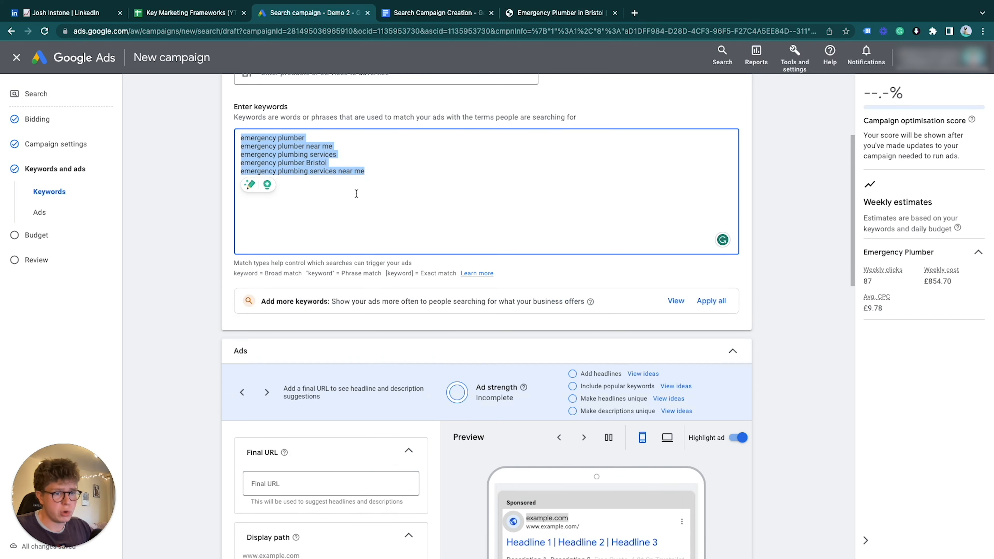
scroll(356, 193, down, 1)
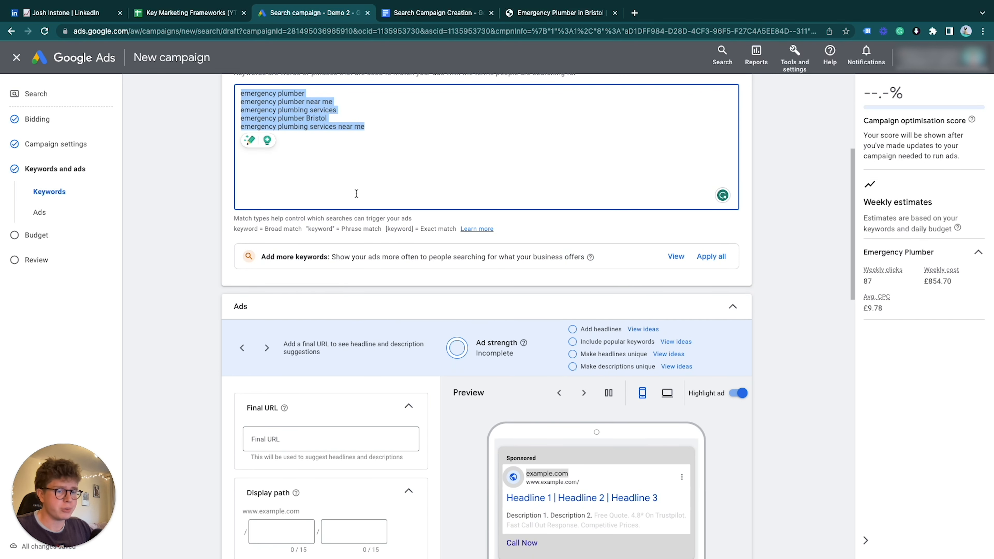
click(429, 175)
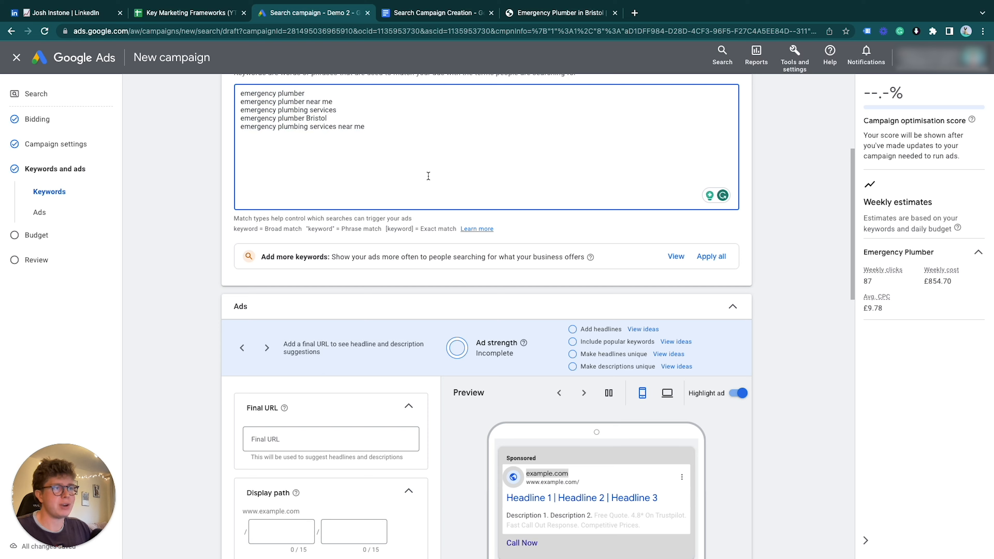
scroll(428, 176, down, 2)
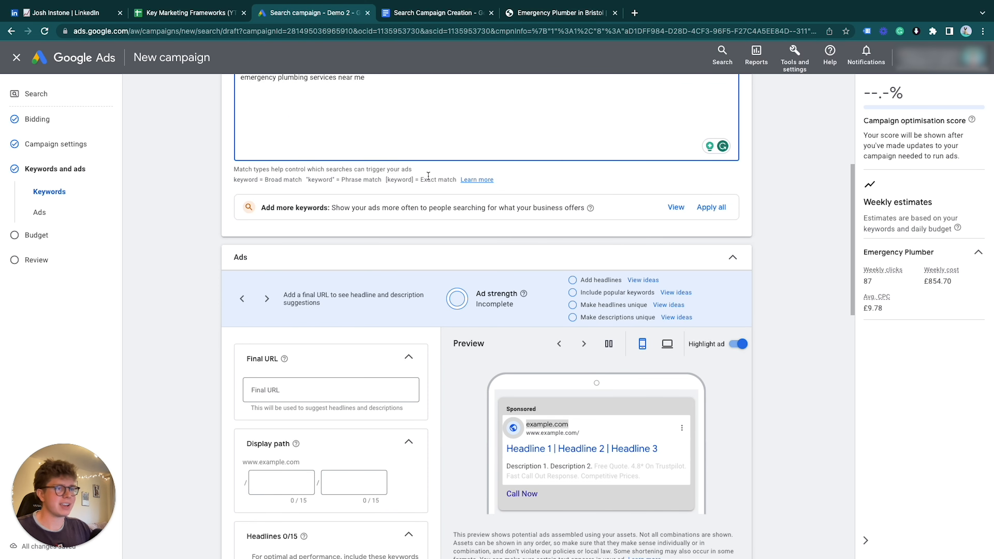
scroll(428, 176, down, 3)
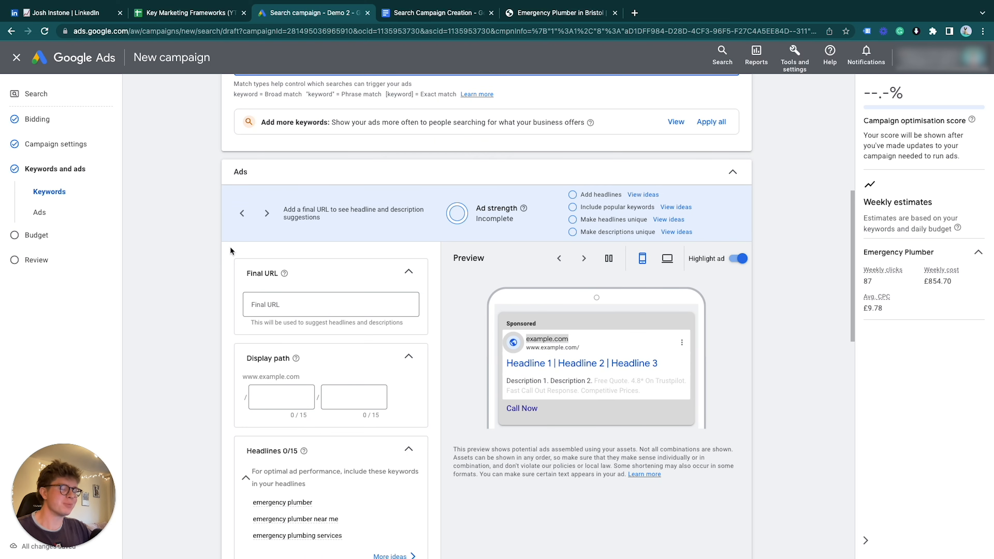
scroll(230, 247, down, 3)
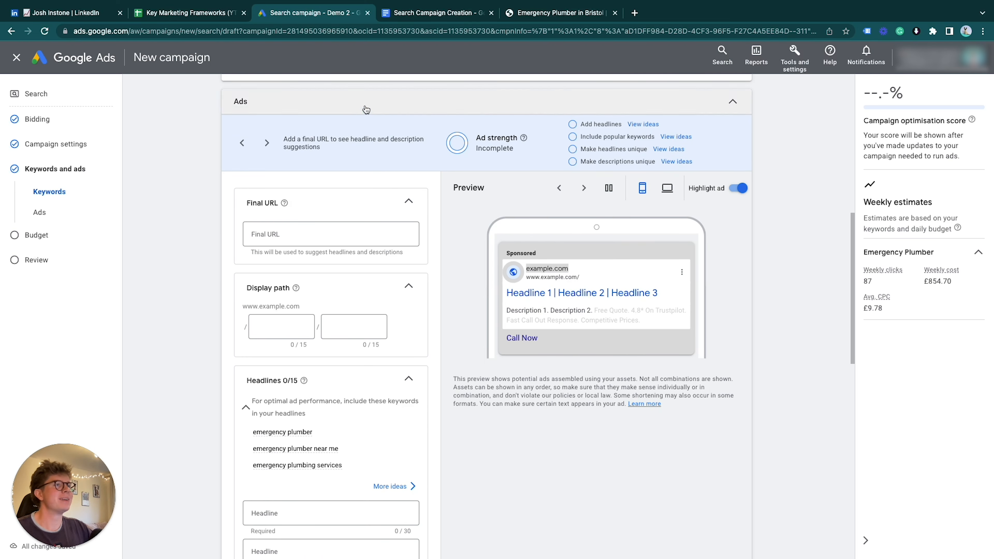
Examine the headlines and descriptions in the Search Campaign Ad Copy Framework sheet alongside the ad form's headline fields.
click(169, 16)
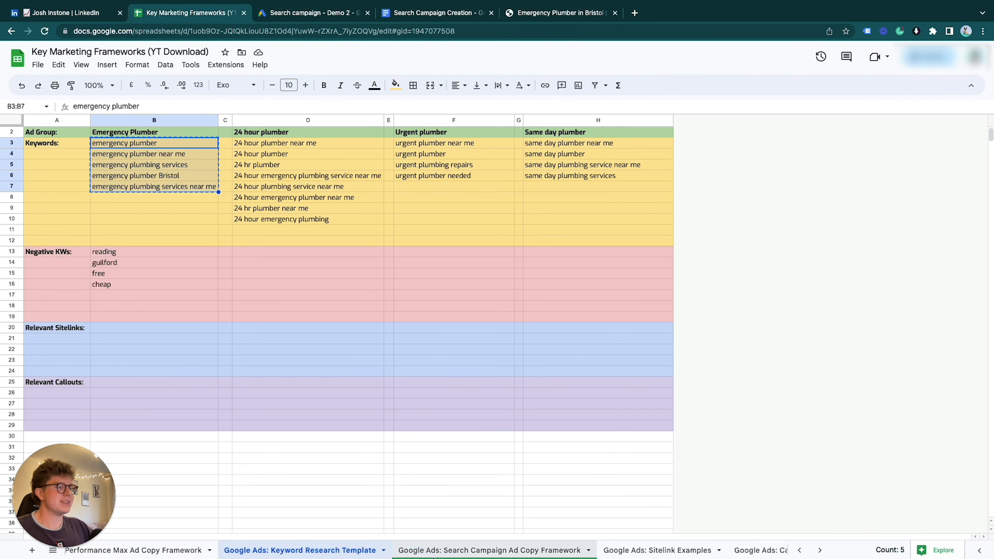
click(152, 555)
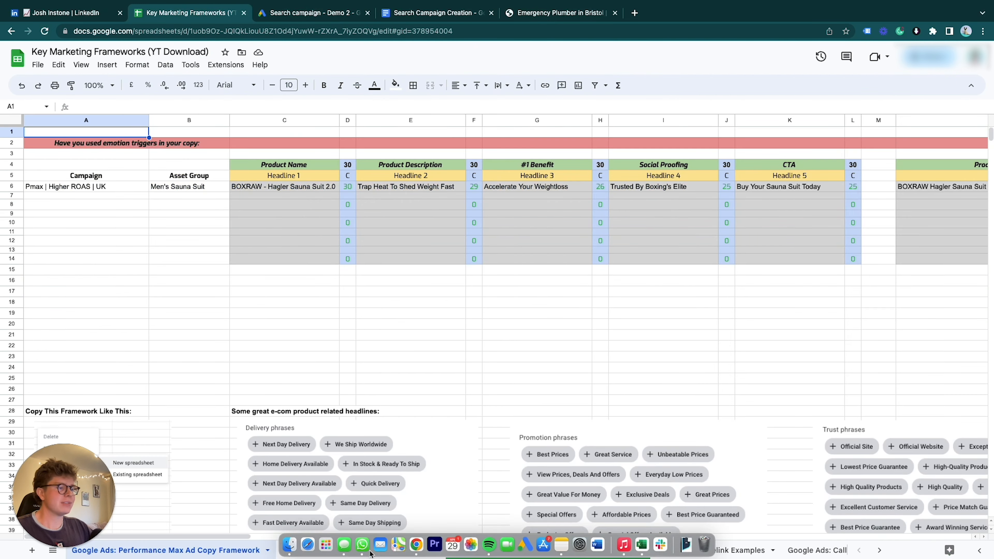
click(529, 550)
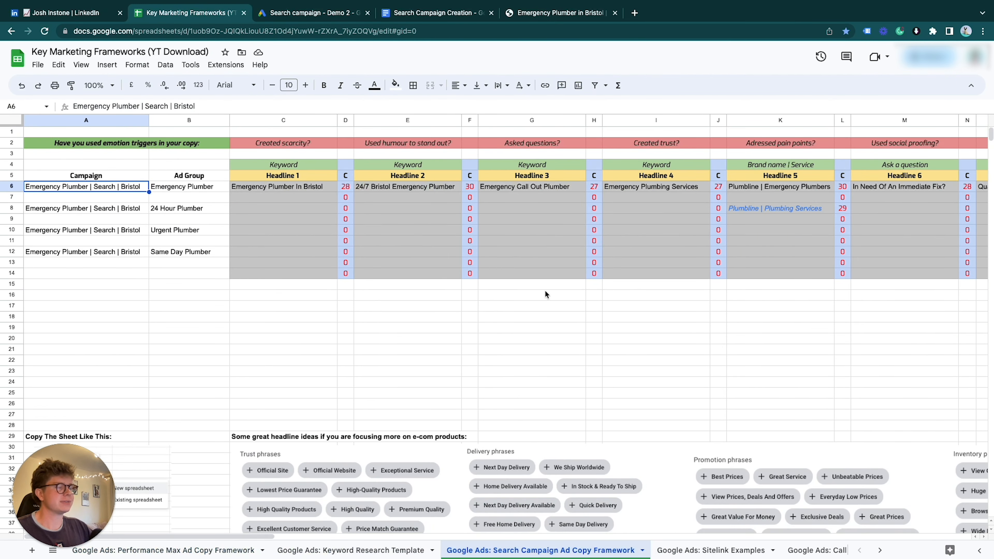
scroll(540, 290, right, 10)
scroll(240, 229, right, 10)
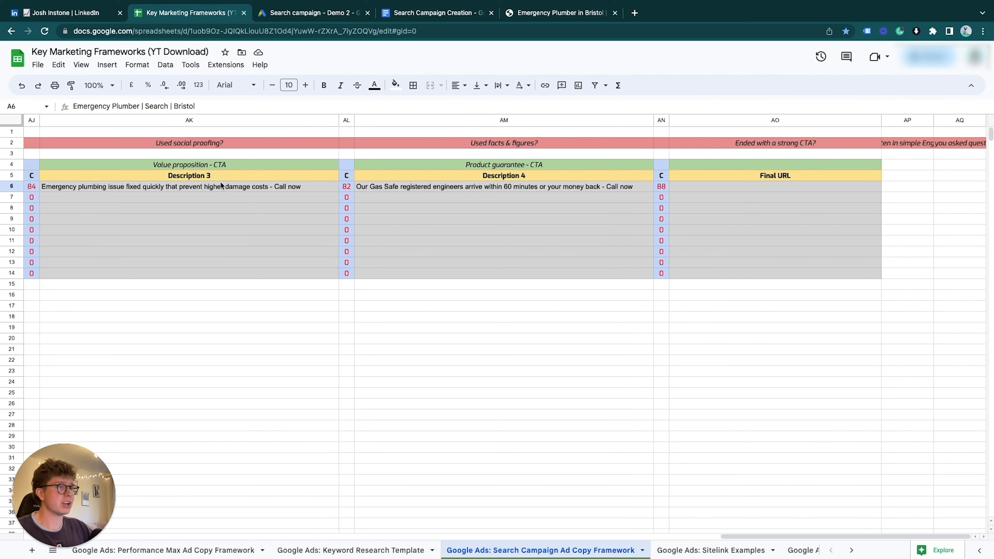
scroll(445, 225, left, 20)
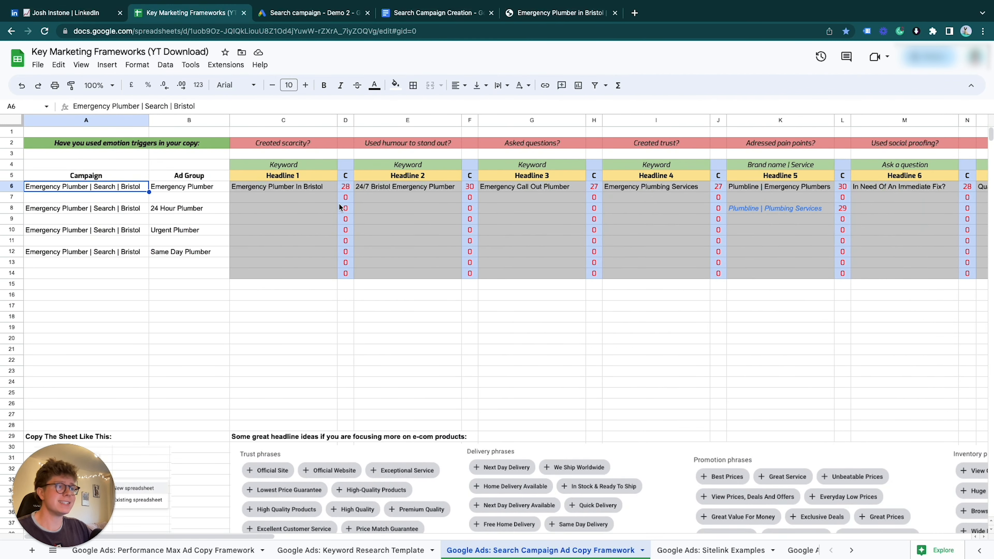
scroll(312, 206, right, 10)
click(325, 13)
scroll(310, 389, down, 9)
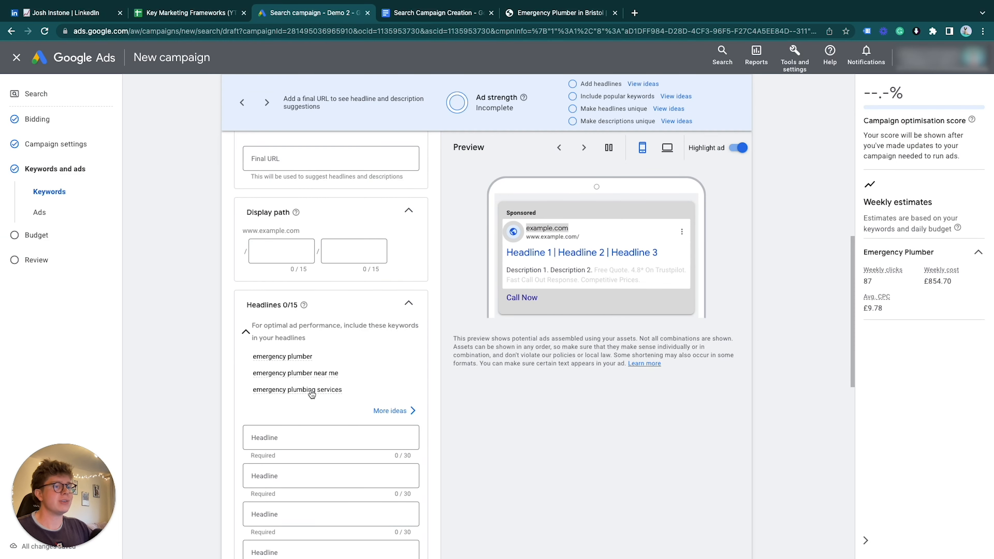
Check the ad copy sheet's Final URL column, and copy the address of the Emergency Plumber page on the bristolplumber247.co.uk website.
click(169, 12)
scroll(357, 339, right, 15)
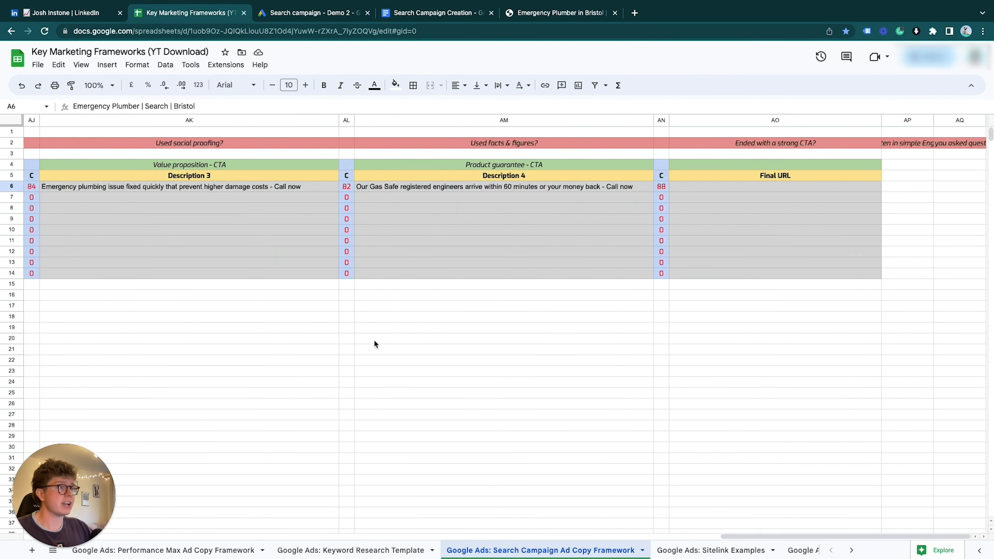
click(526, 14)
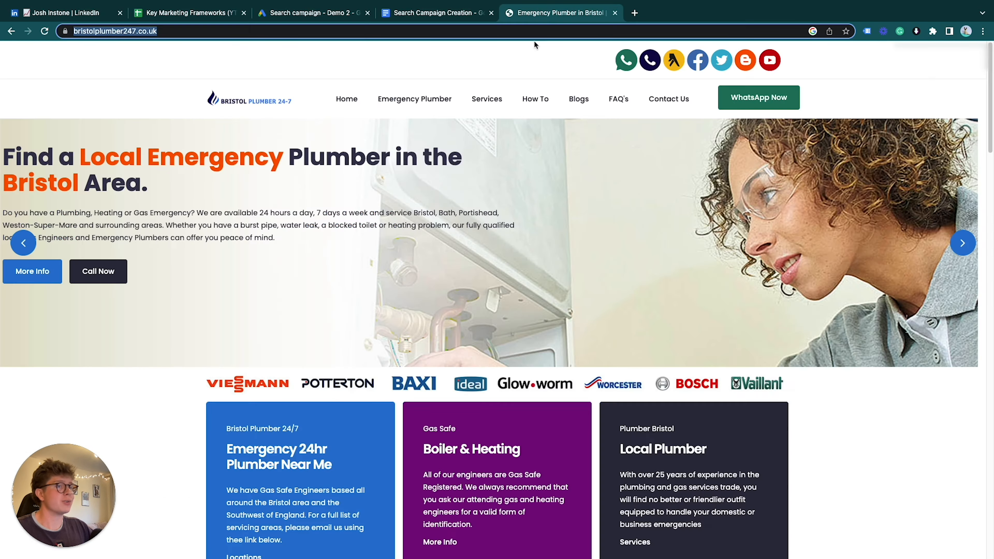
mouse_move(414, 100)
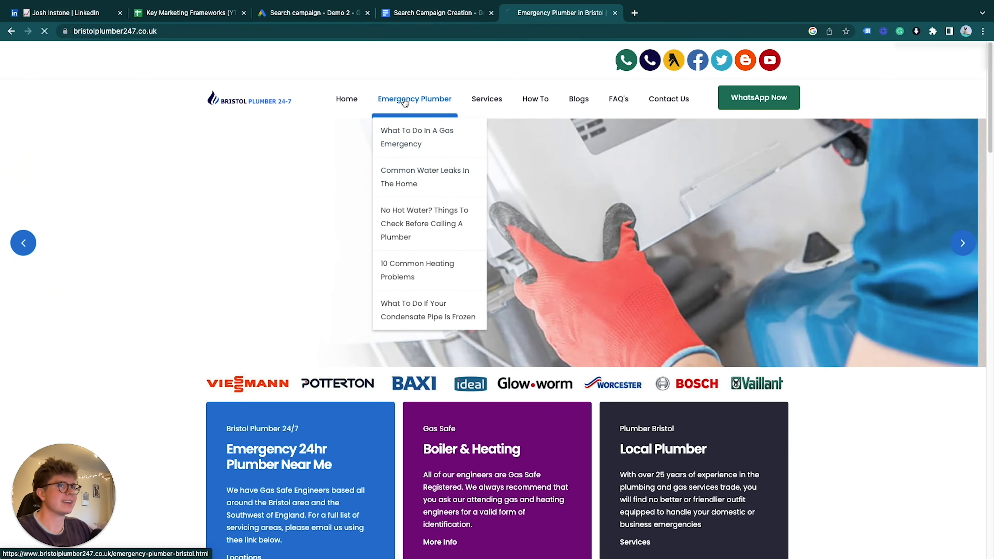
click(405, 99)
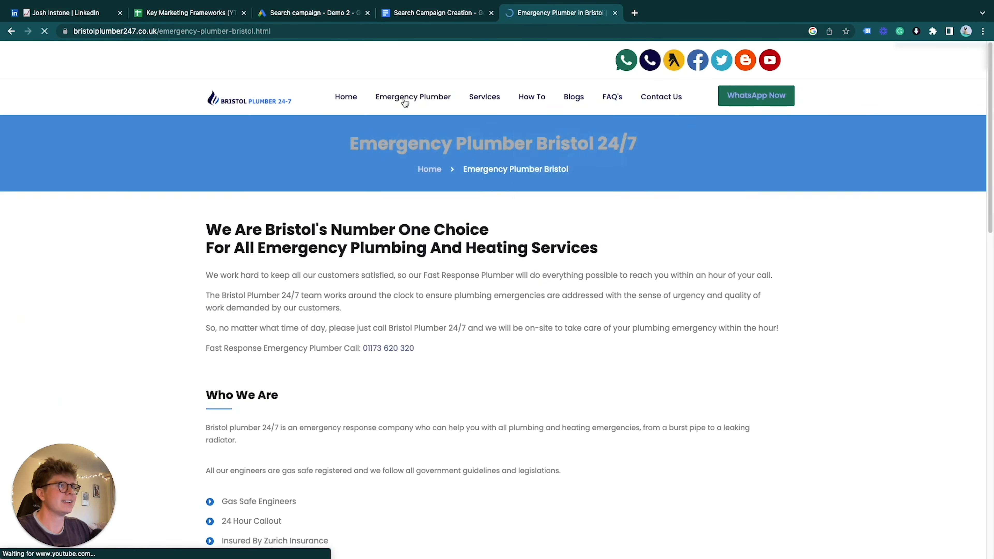
click(189, 31)
Return to the Google Ads campaign, paste the copied address as the ad's final URL and set the display path to emergency/callout.
click(187, 14)
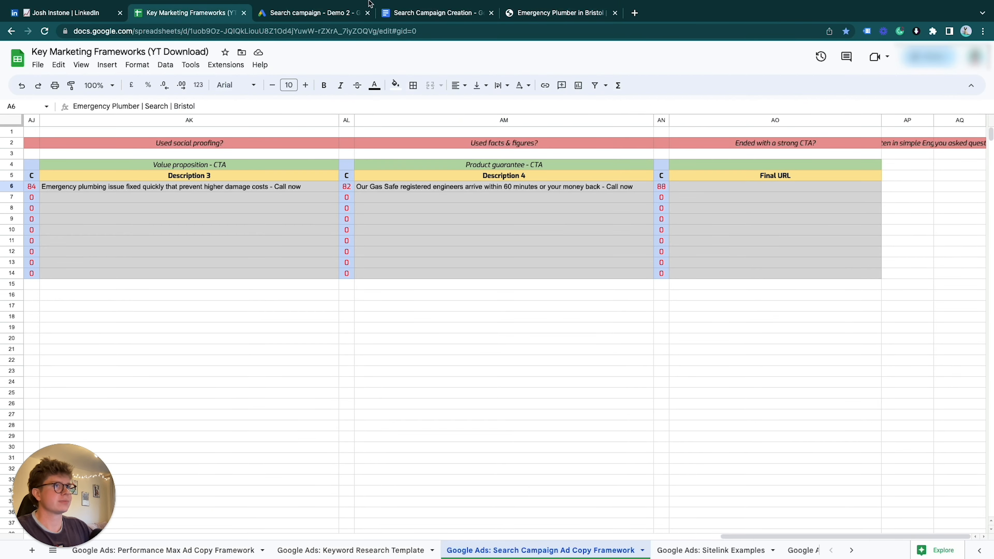
click(341, 13)
scroll(286, 345, up, 10)
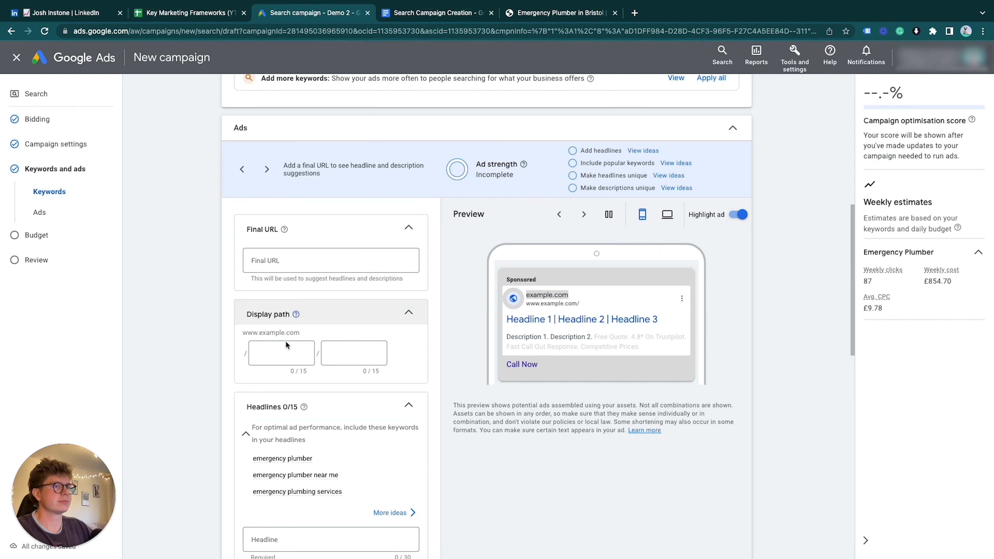
click(288, 260)
key(ctrl+v)
click(281, 353)
text(emergency)
key(Tab)
text(callout)
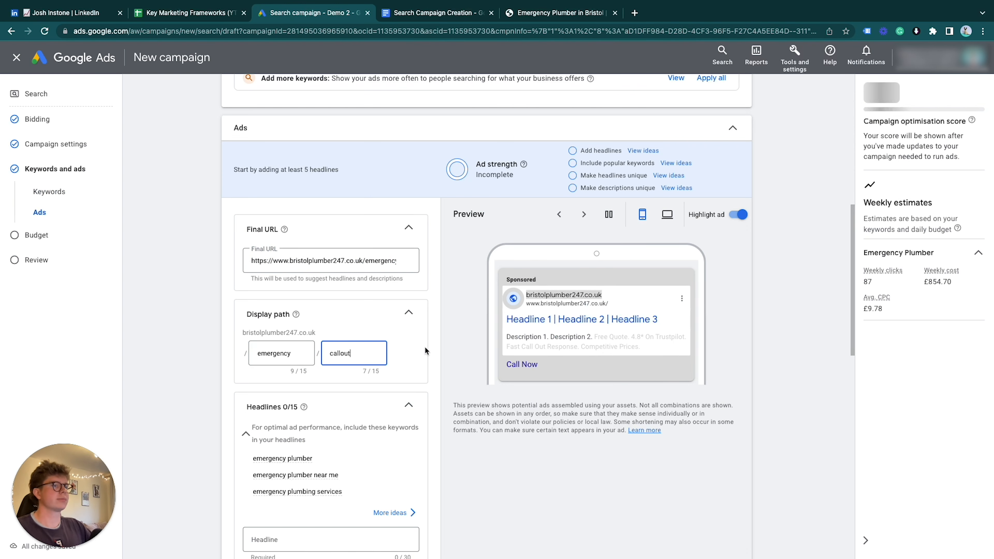
Enter the first three headlines: "Emergency Plumber In Bristol", "24/7 Bristol Emergency Plumber" and "Emergency Call Out Plumber".
scroll(426, 351, down, 5)
click(187, 13)
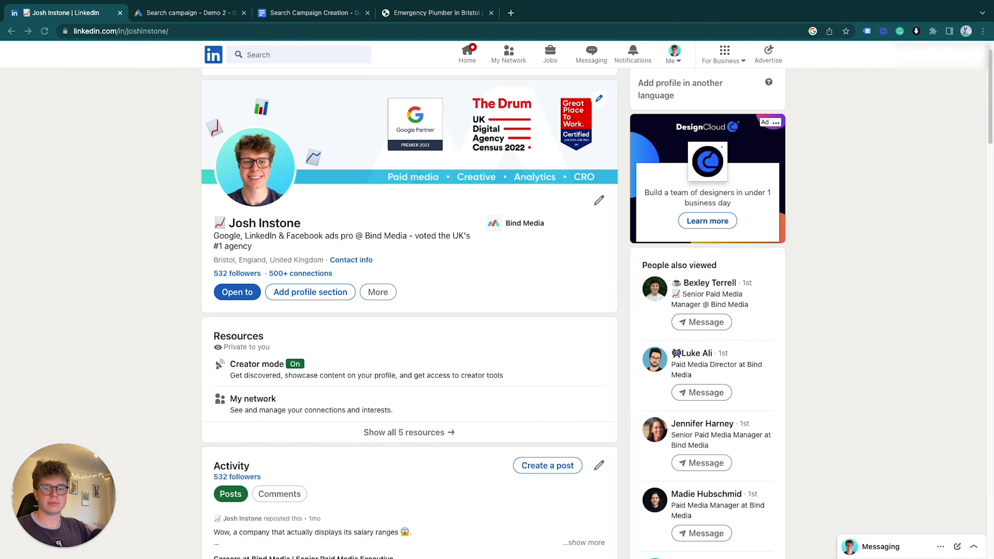
click(204, 13)
click(297, 333)
text(Emergency Plumber In Bristol)
click(298, 371)
text(24/7 Bristol Emergency Plumber)
click(297, 409)
text(Emergency Call Out Plumber)
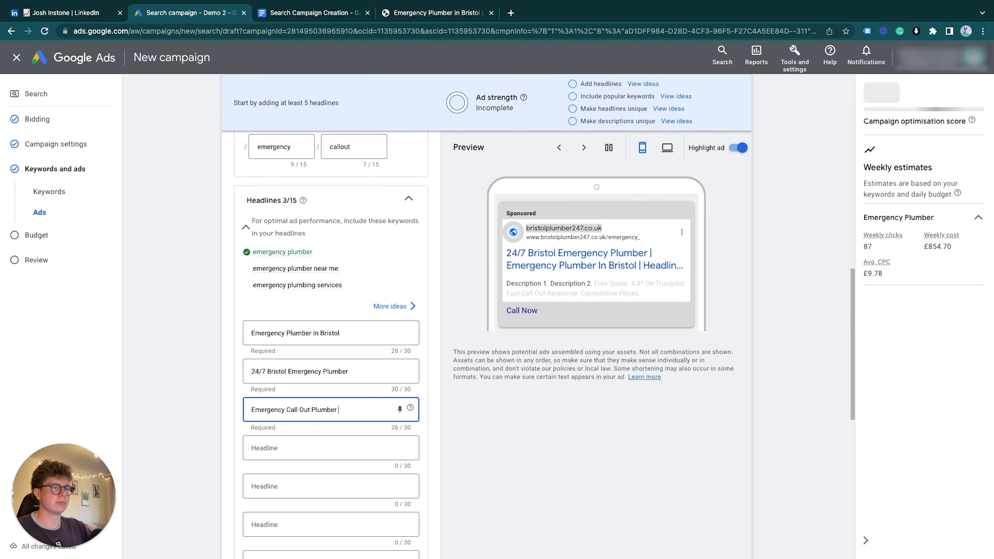
Enter headlines four to six: "Emergency Plumbing Services", "Plumbline | Emergency Plumbers" and "In Need Of An Immediate Fix?".
click(297, 448)
text(Emergency Plumbing Services)
click(277, 486)
text(Plumbline | Emergency Plumbers)
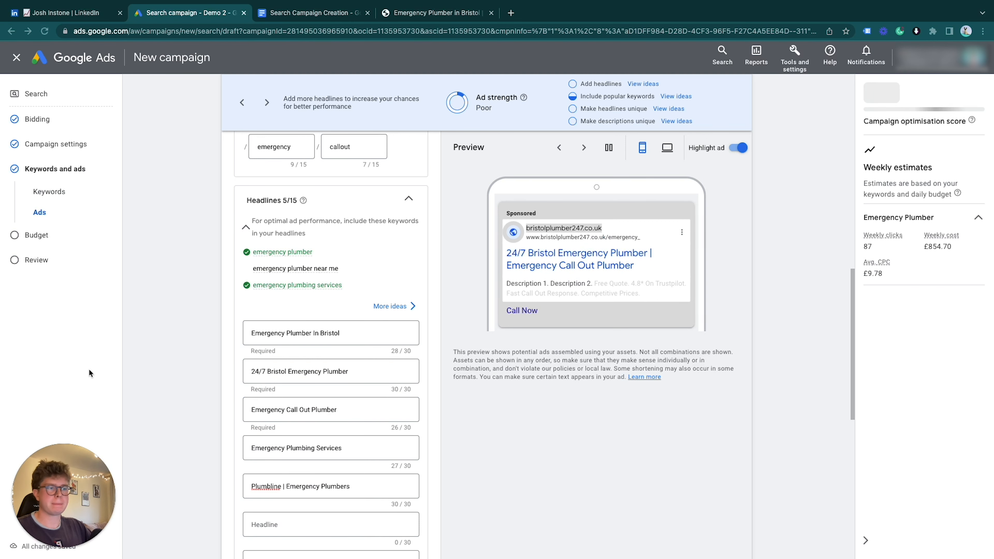
click(289, 525)
text(In Need Of An Immediate Fix?)
Add extra headline fields and enter "Qualified Gas Safe Engineers" and "Engineers Sent Immediately" as headlines seven and eight.
scroll(295, 482, down, 2)
right_click(277, 484)
key(Escape)
click(285, 484)
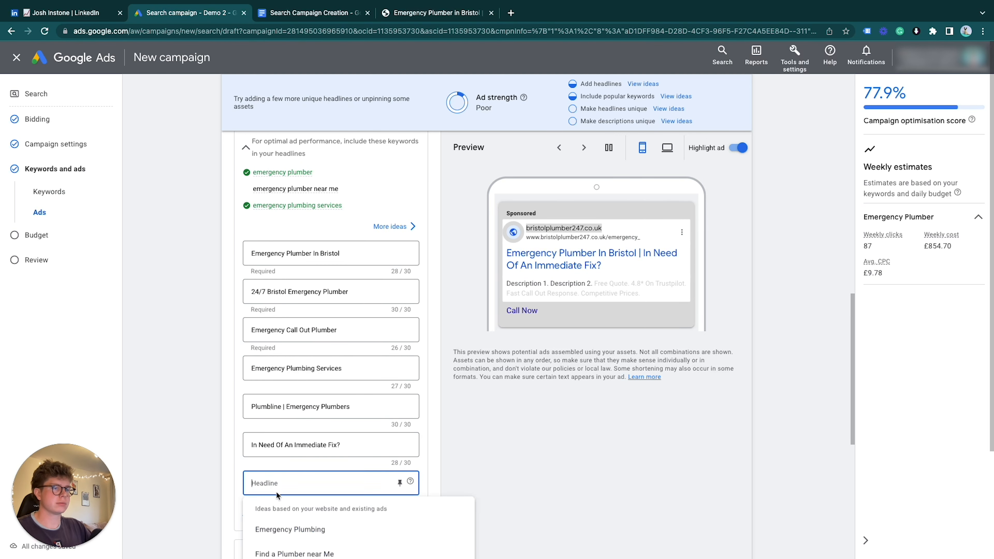
text(Qualified Gas Safe Engineers)
scroll(276, 462, down, 3)
click(263, 449)
click(262, 449)
click(263, 487)
click(262, 525)
click(284, 406)
text(Engineers Sent Immediately)
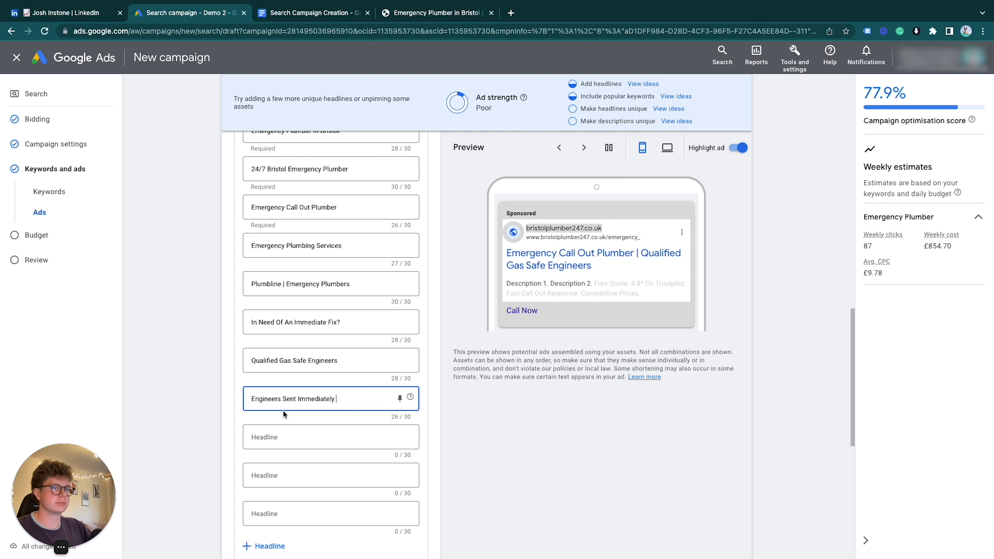
Enter "Minimise Expensive Damage Now" and "1 Hr Response Time Guaranteed" as headlines nine and ten.
click(290, 437)
text(Minimise Expensive Damage Now)
click(294, 476)
text(1 Hr Response Time Guaranteed)
Enter "332 5 Star Google Reviews" as headline eleven and add a twelfth headline reading "1256 Emergencies Fixed To Date".
click(339, 512)
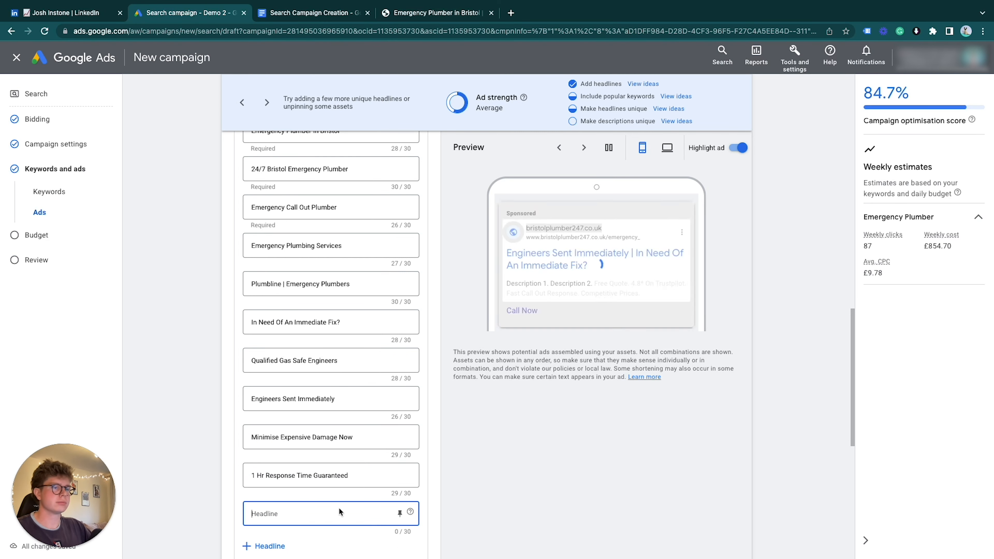
text(332 5 Star Google Reviews)
click(264, 546)
scroll(202, 420, down, 2)
click(274, 436)
text(1256 Emergencies Fixed To Date)
Add the last three headlines: "Limited Call Outs, Reserve Now", "Call The Hotline Now" and "Order Your Call Out Driver Now".
scroll(264, 419, down, 2)
click(265, 412)
click(273, 417)
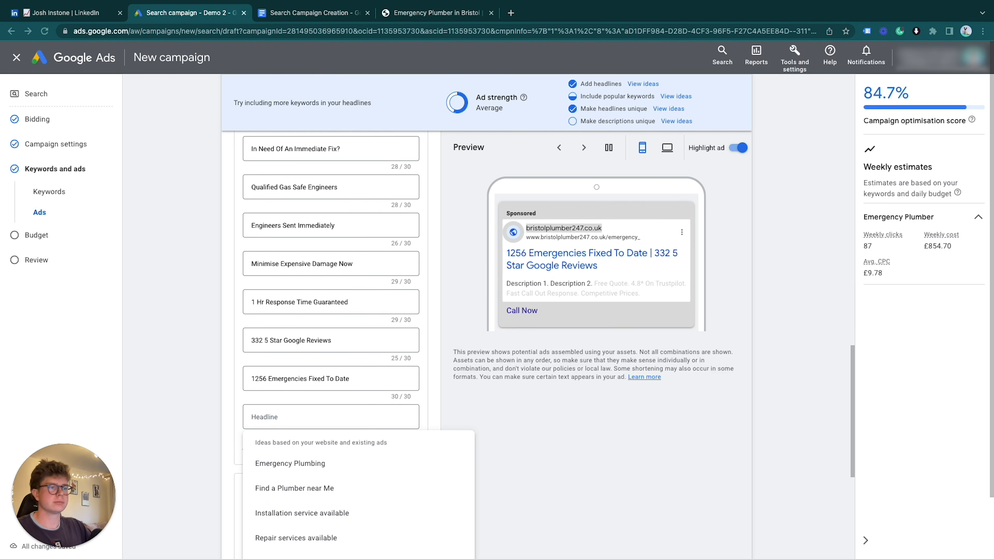
text(Limited Call Outs, Reserve Now)
click(251, 459)
text(Call The Hotline Now)
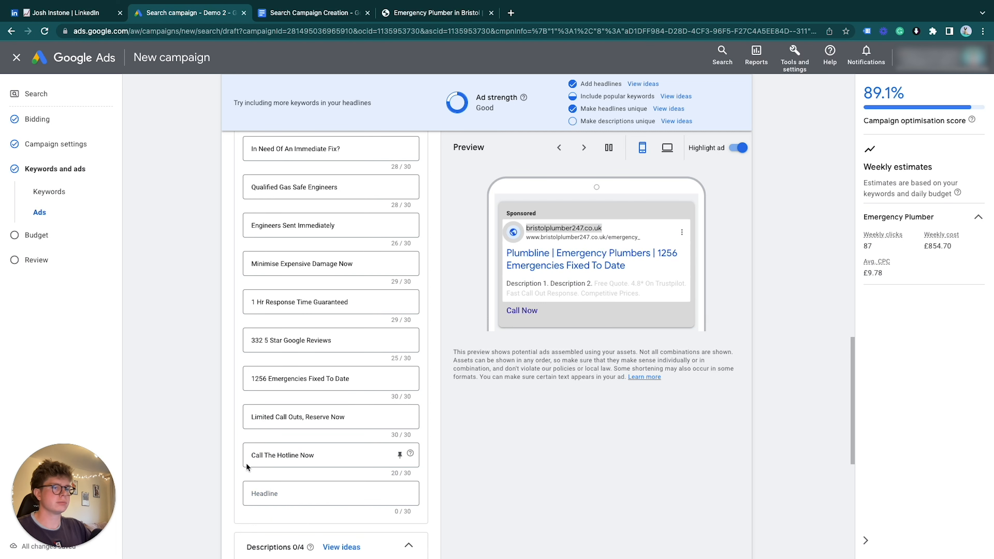
click(266, 494)
text(Order Your Call Out Driver Now)
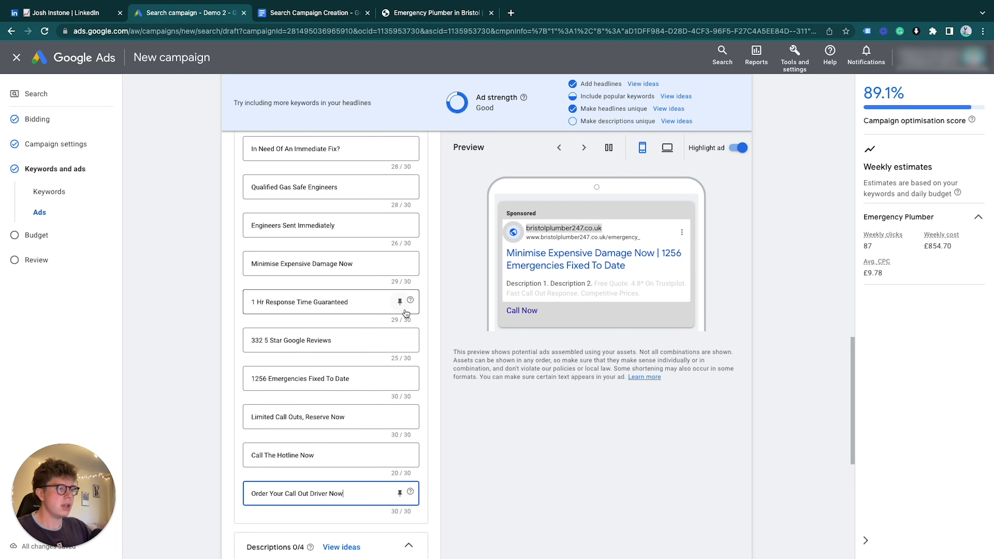
Check the headline pinning help and the ad strength, and add two more description fields to the ad.
scroll(406, 314, down, 2)
mouse_move(410, 337)
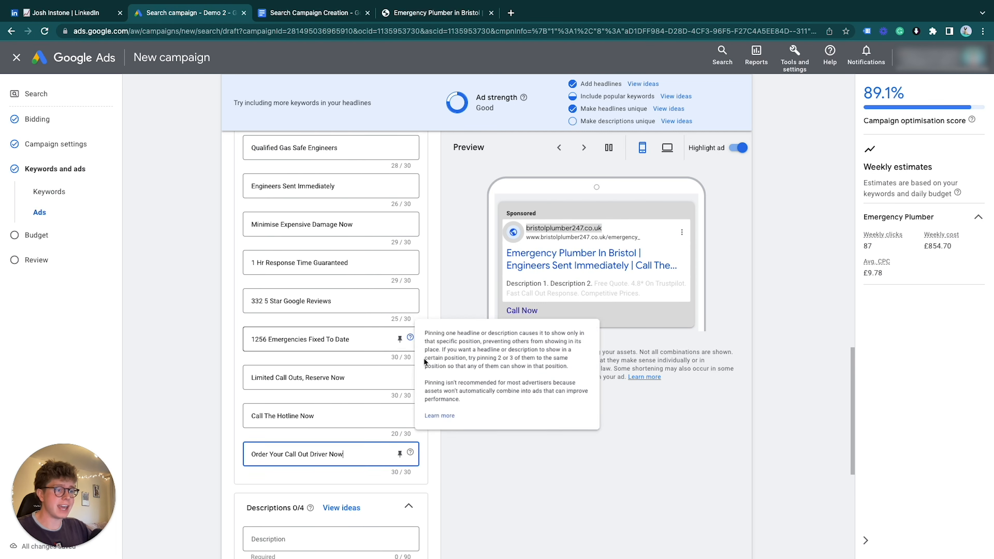
scroll(351, 451, up, 14)
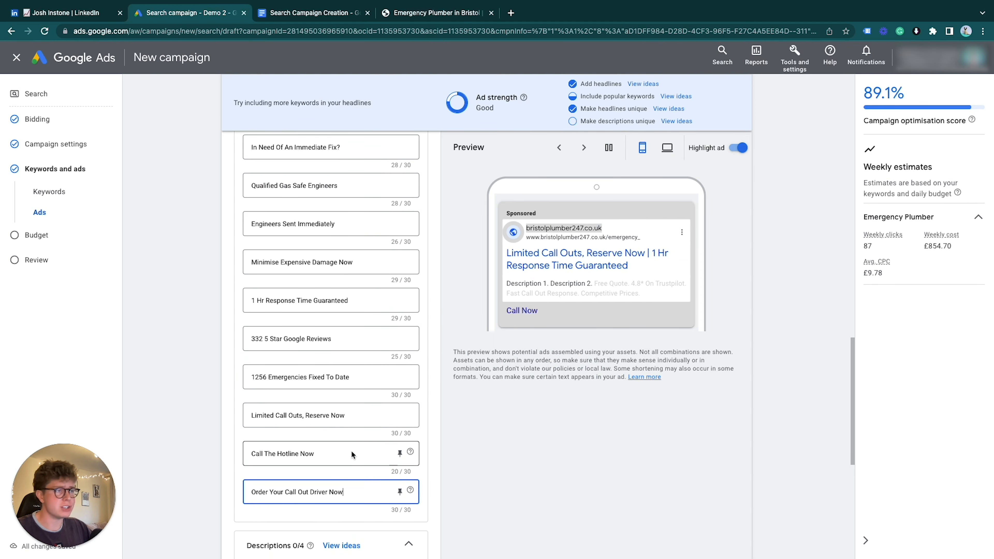
scroll(352, 451, up, 2)
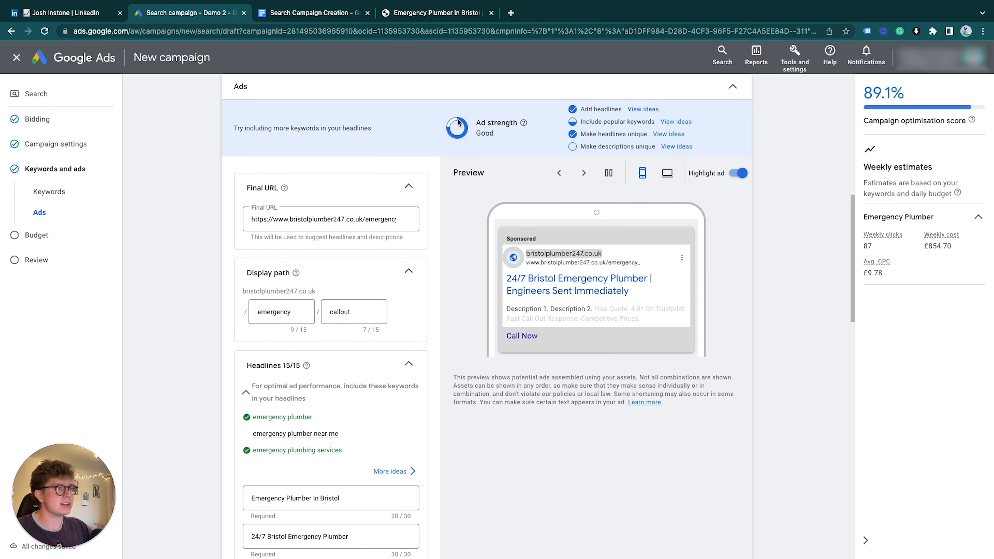
scroll(407, 239, down, 15)
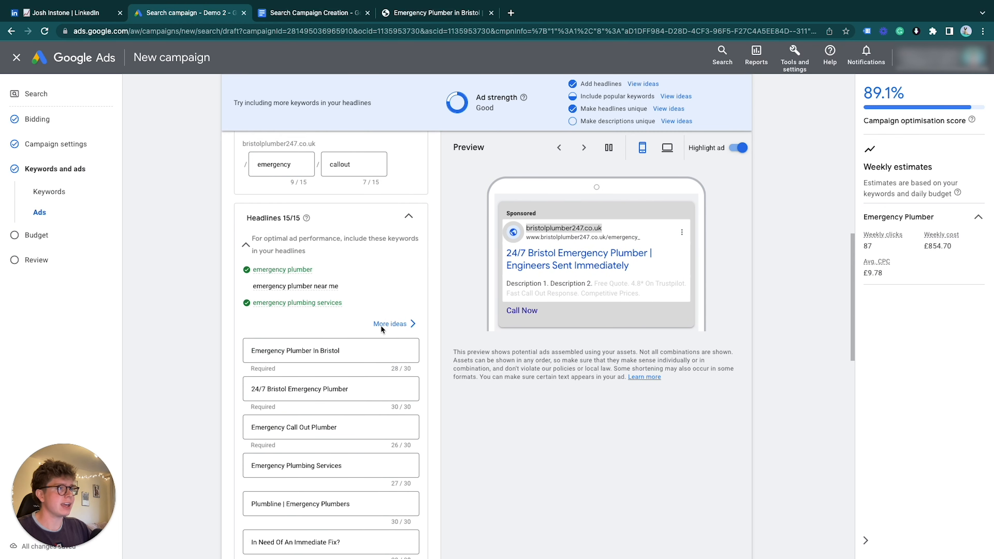
click(272, 290)
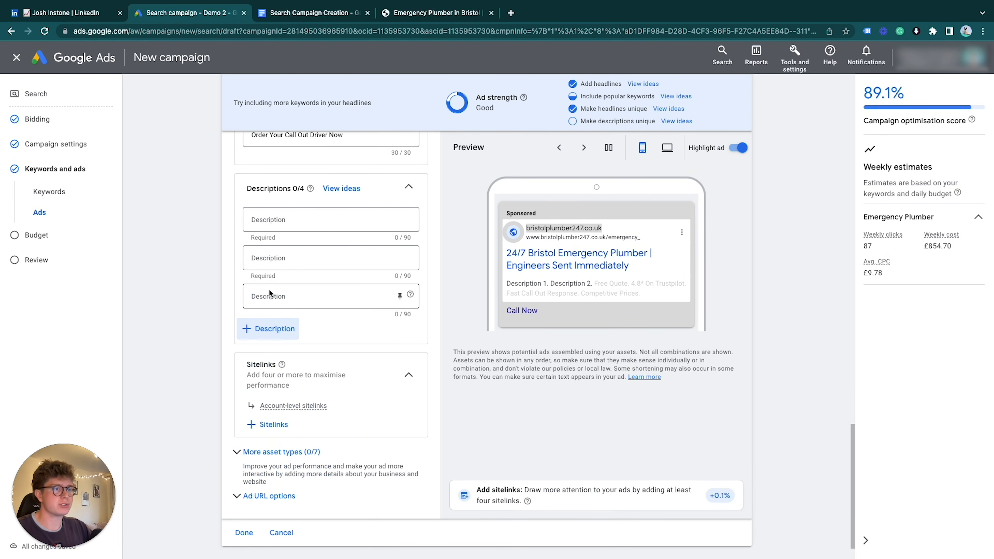
click(270, 329)
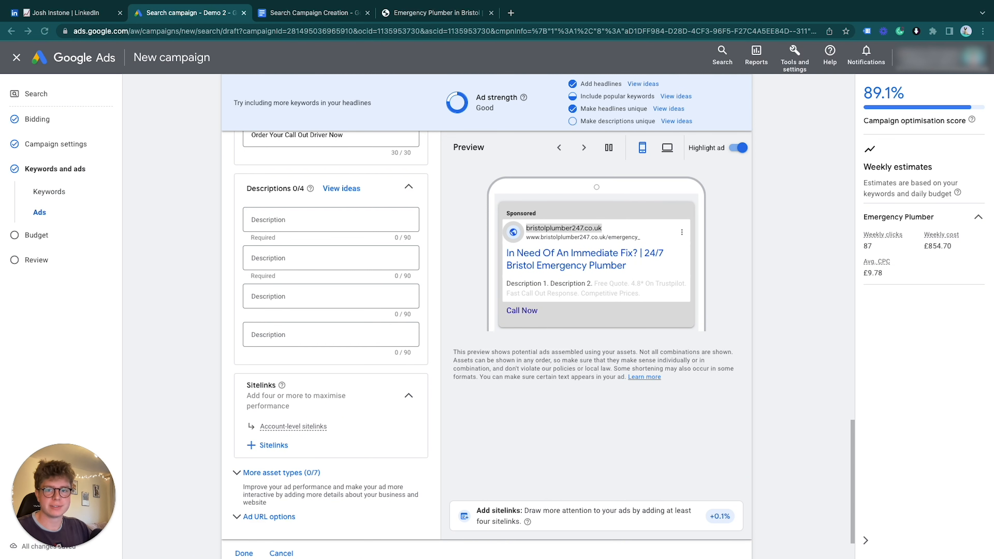
Enter descriptions one and two: "Order Your Call Out Driver Now" and "Emergency fixes from only £100 with no hidden costs - Become 1 of 332 5 star reviews".
click(322, 219)
text(Order Your Call Out Driver Now)
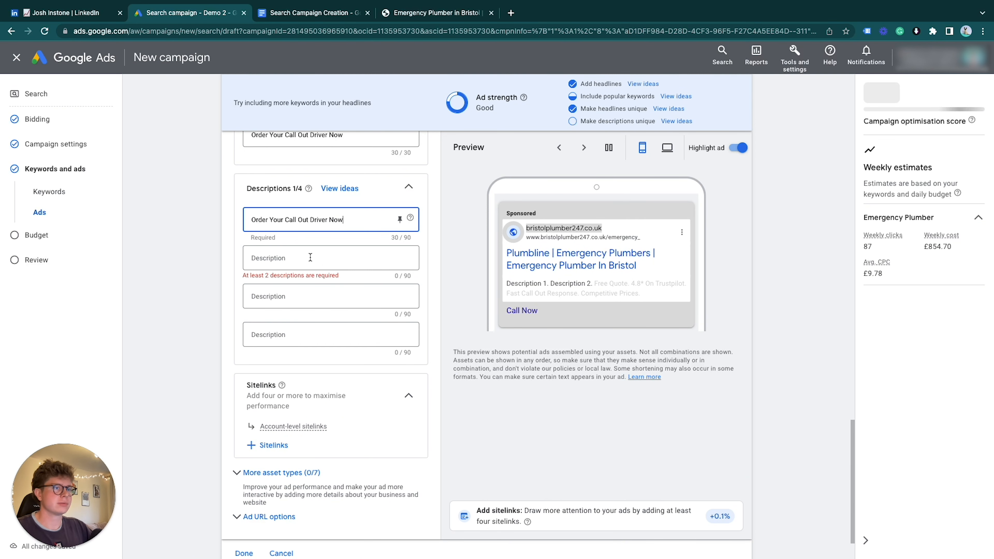
click(311, 258)
key(super+v)
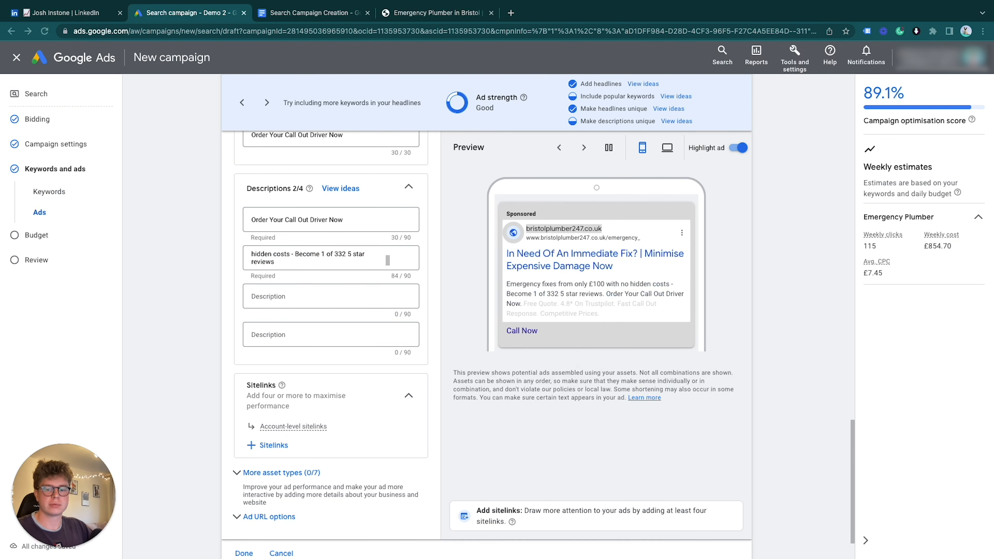
Fill the third and fourth descriptions with the ad copy sheet's Description 3 on preventing higher damage costs and Description 4 on the 60-minute arrival guarantee.
click(330, 296)
text(Emergency plumbing issue fixed quickly that prevent higher damage costs - Call now)
click(331, 335)
text(Our Gas Safe registered engineers arrive within 60 minutes or your money back - Call now)
scroll(205, 345, down, 2)
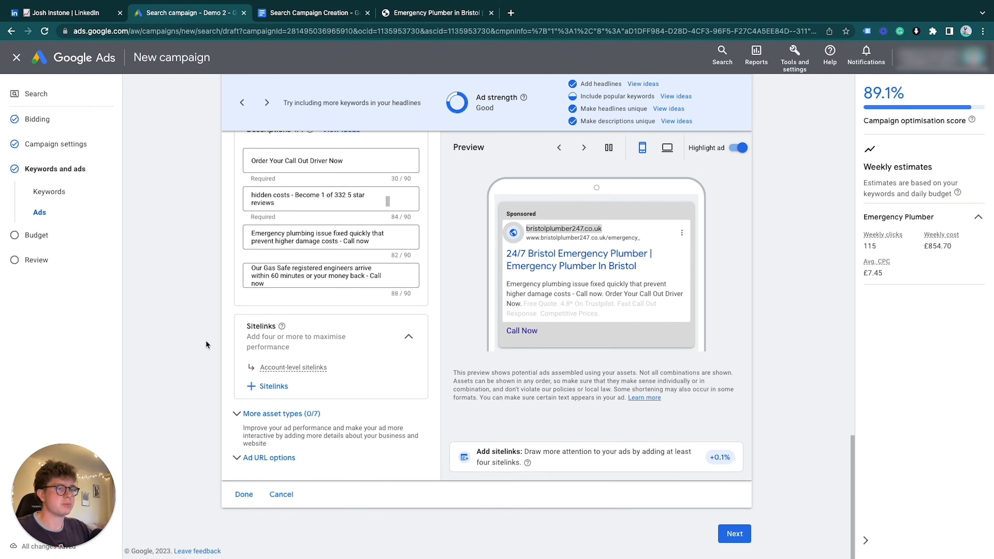
Finish the ad without adding sitelinks and continue from the keywords and ads to the campaign's budget.
mouse_move(272, 374)
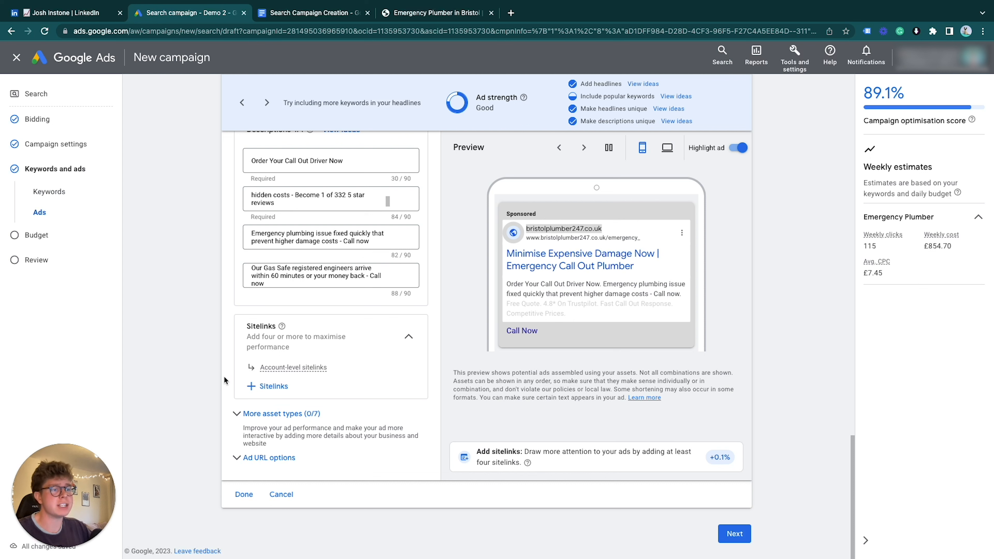
click(236, 495)
scroll(175, 396, up, 3)
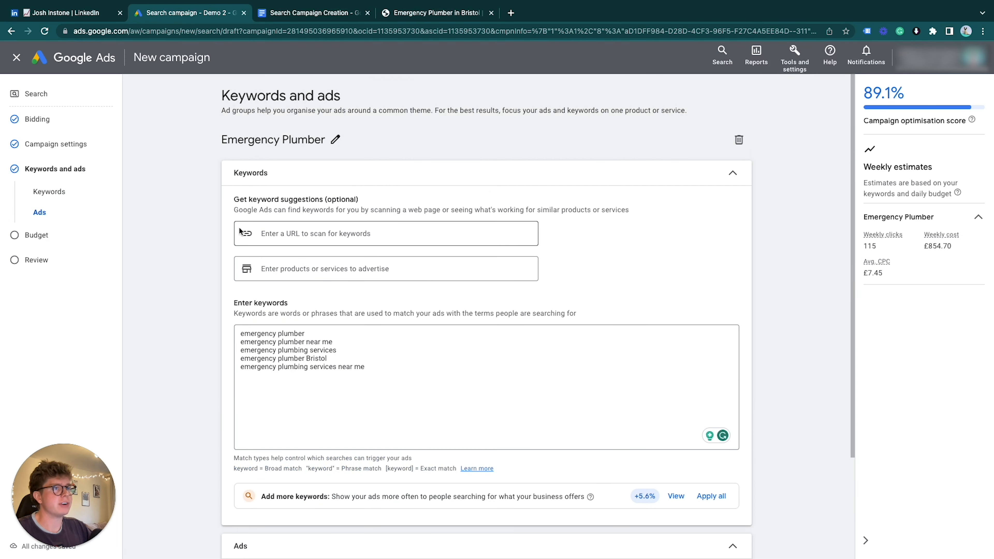
scroll(321, 291, down, 3)
click(725, 533)
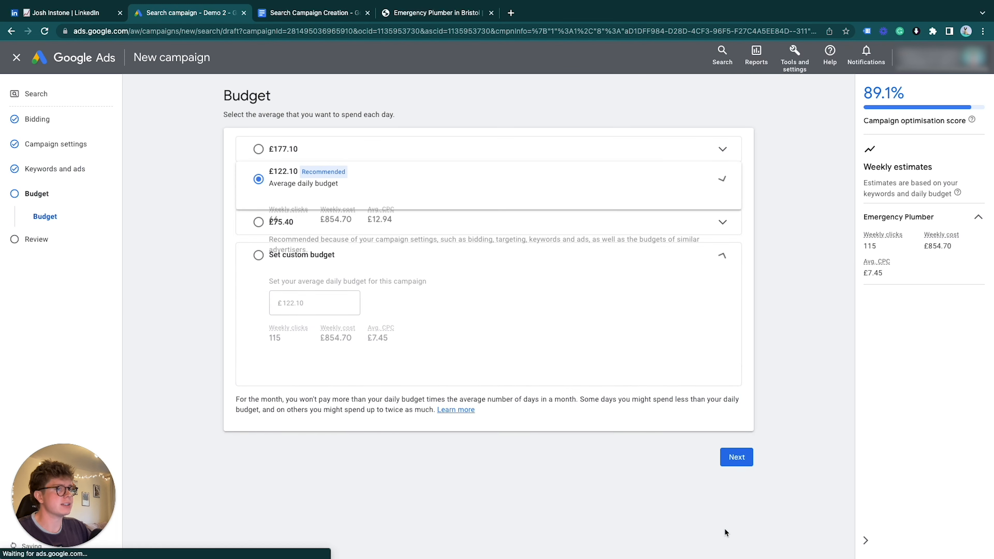
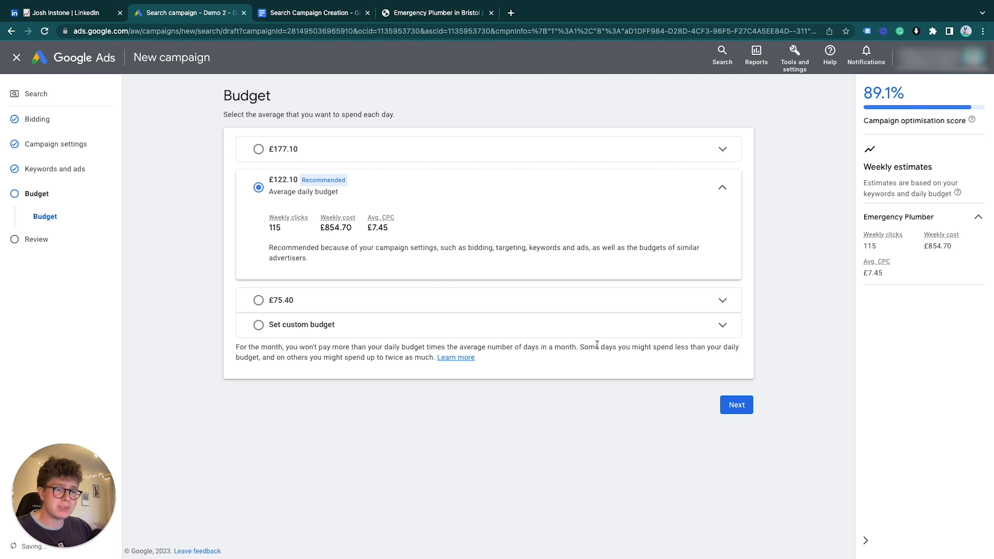
Choose a custom budget and set the campaign's average daily budget to £0.10.
click(597, 329)
click(324, 281)
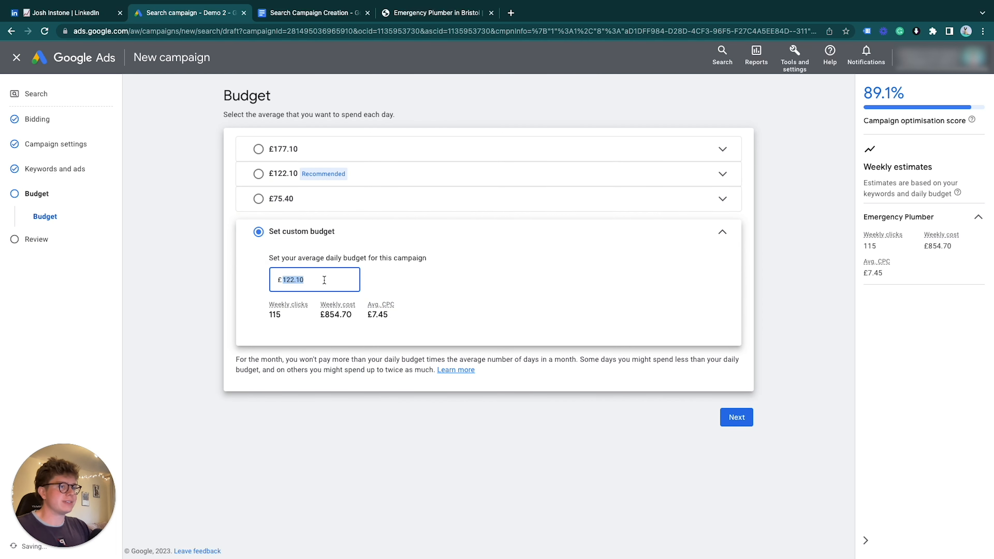
click(325, 280)
text(0)
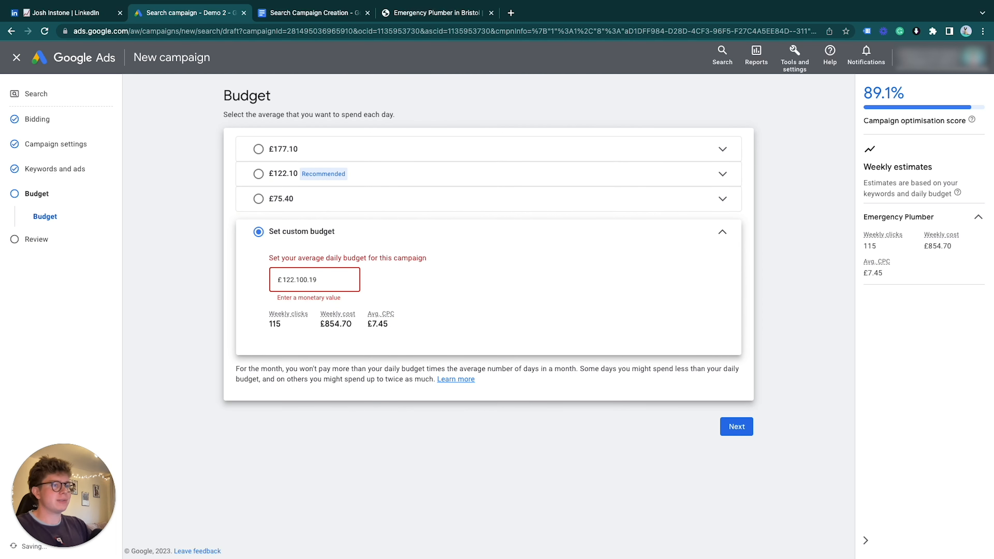
text(.19)
key(ctrl+a)
key(BackSpace)
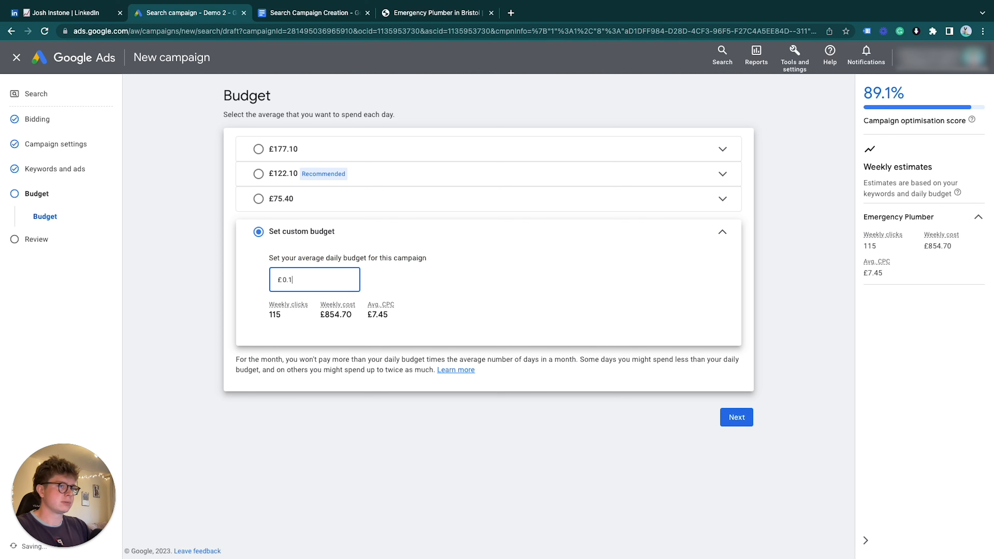
Continue to the review, publish the campaign and open the list of its ad groups.
click(735, 418)
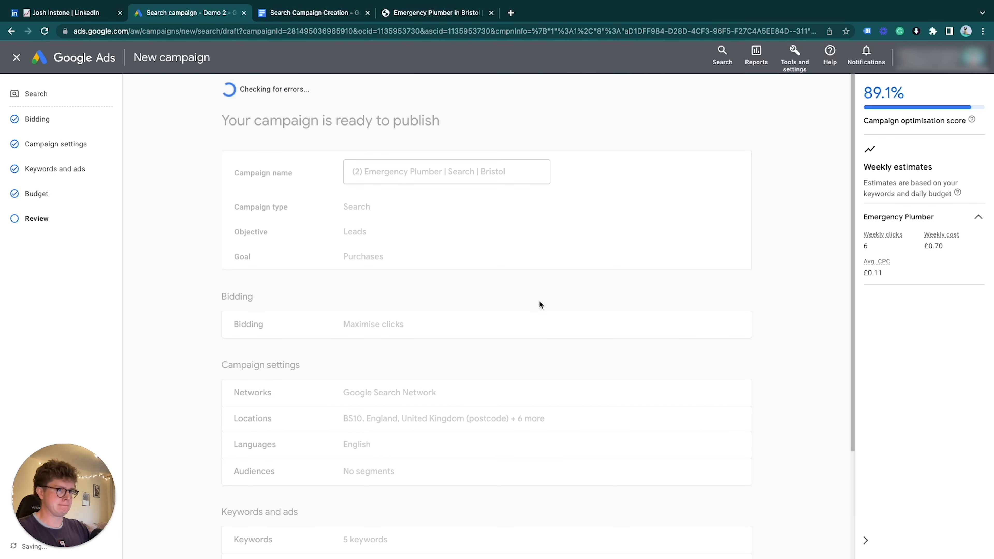
scroll(544, 292, down, 5)
click(722, 514)
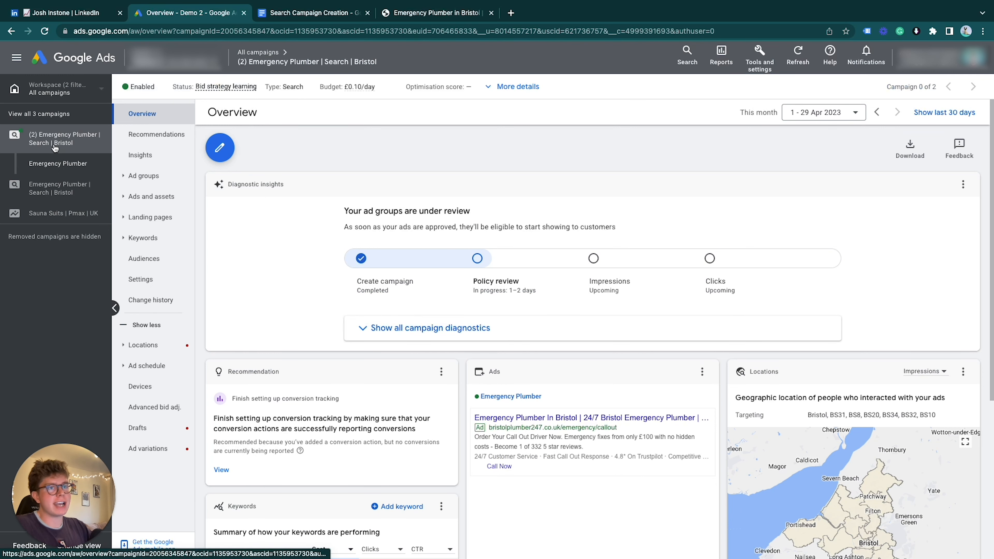
click(152, 175)
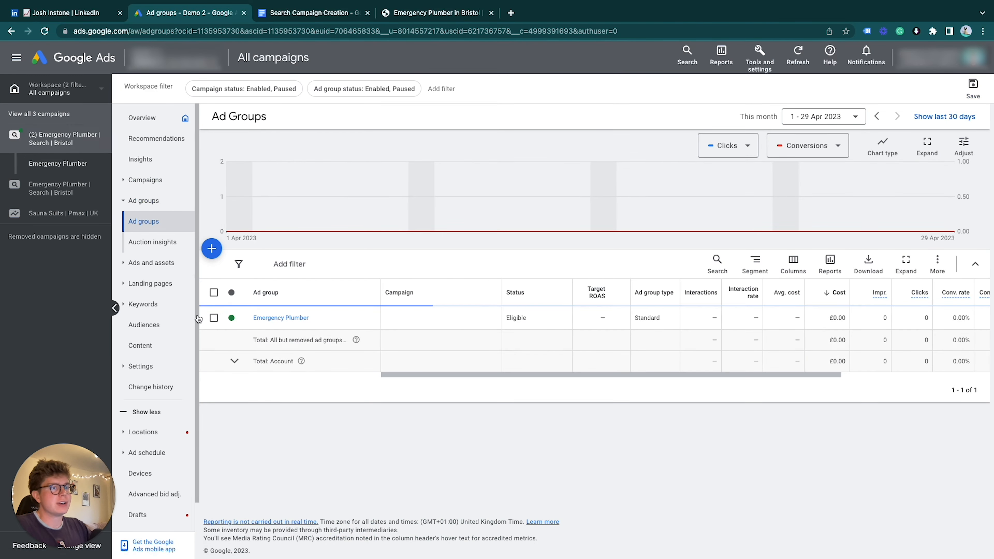
Pause the newly published (2) Emergency Plumber | Search | Bristol campaign from the list of all campaigns.
click(39, 112)
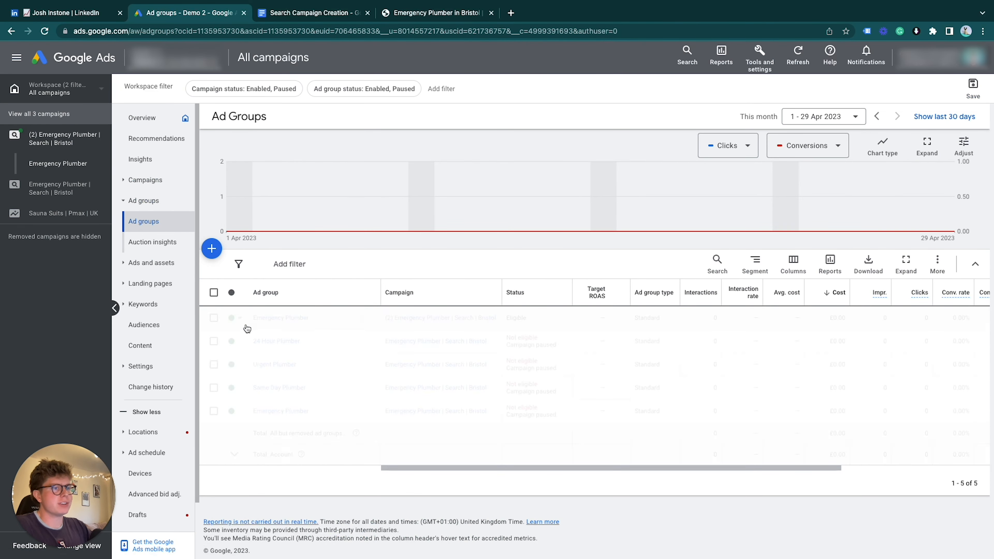
click(43, 99)
click(41, 118)
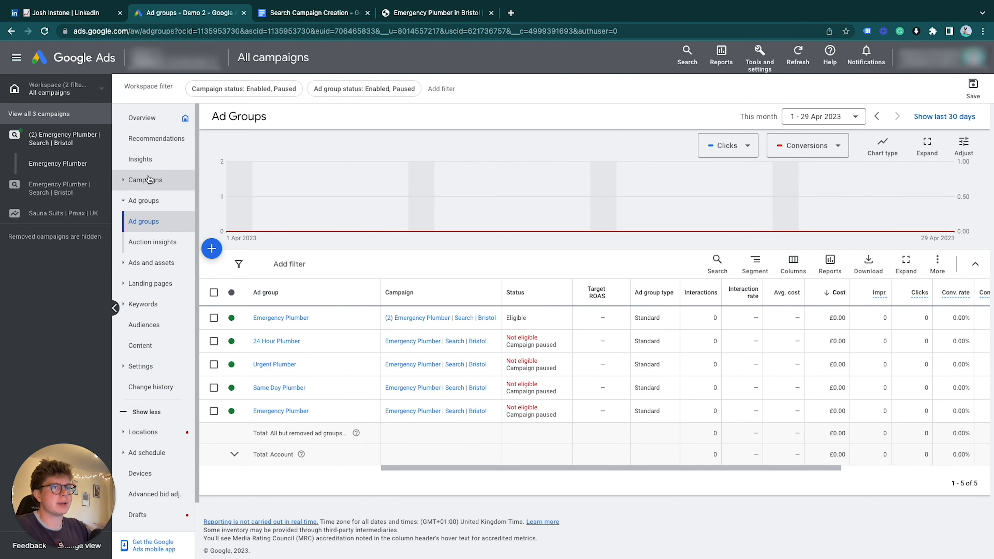
click(148, 179)
click(242, 320)
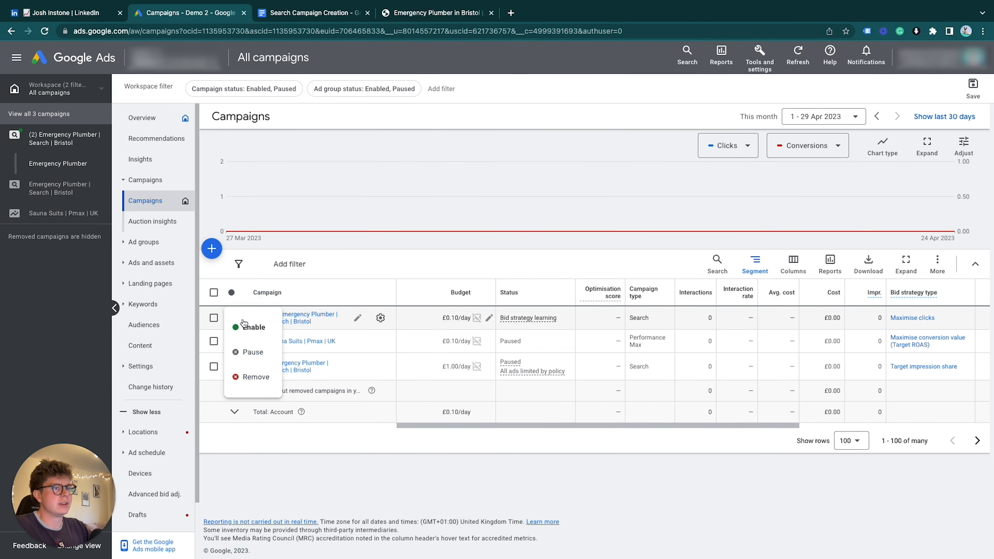
click(251, 352)
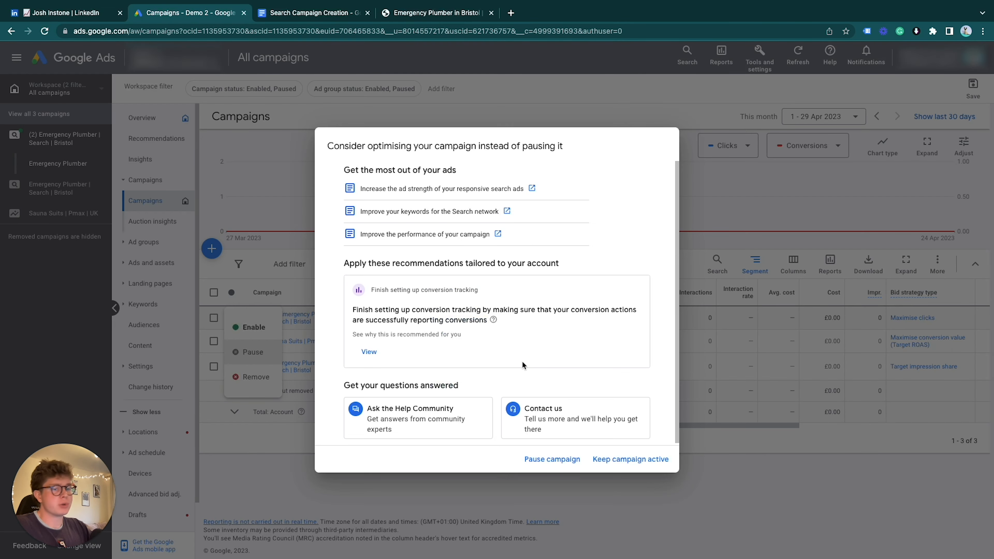
click(552, 459)
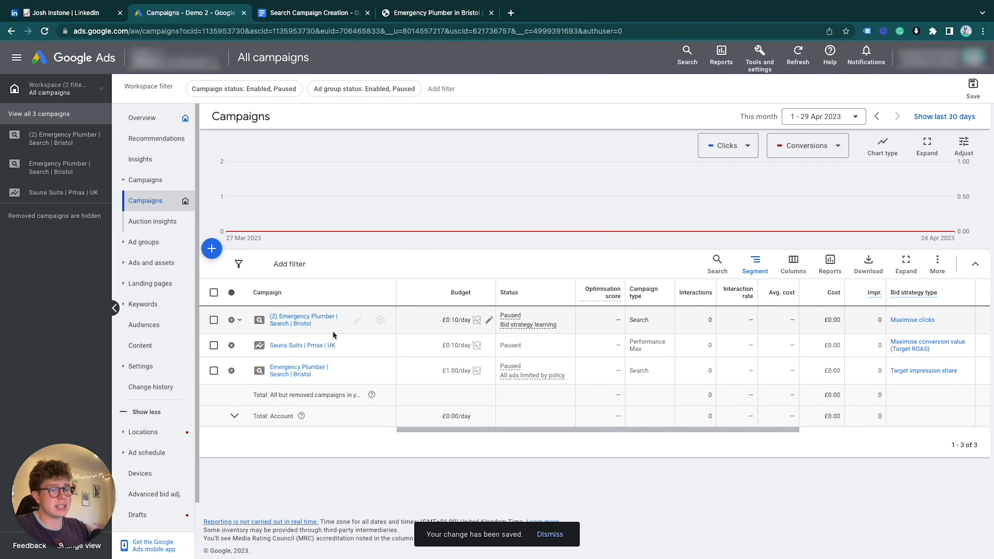
Change the match type of all keywords in the (2) campaign's Emergency Plumber ad group to phrase match.
click(60, 141)
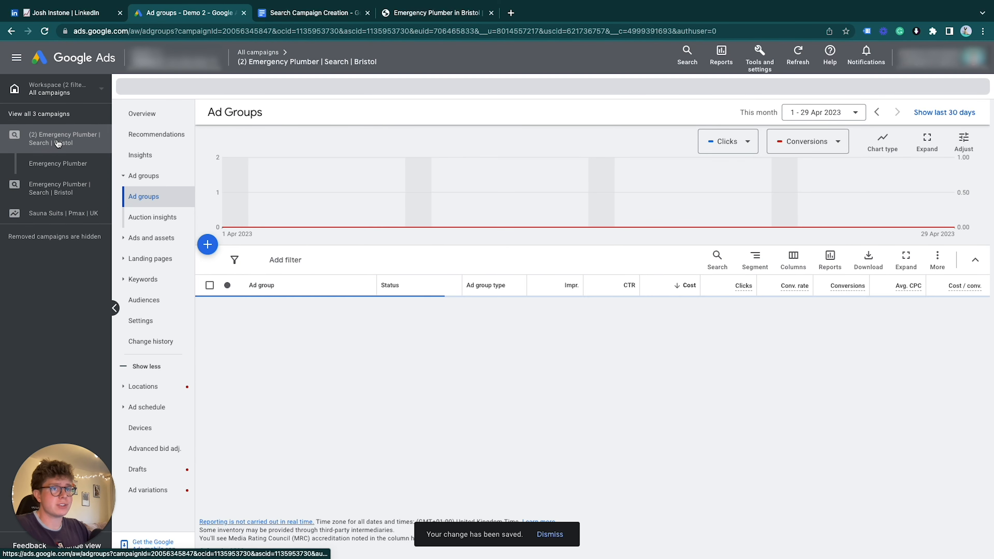
click(61, 161)
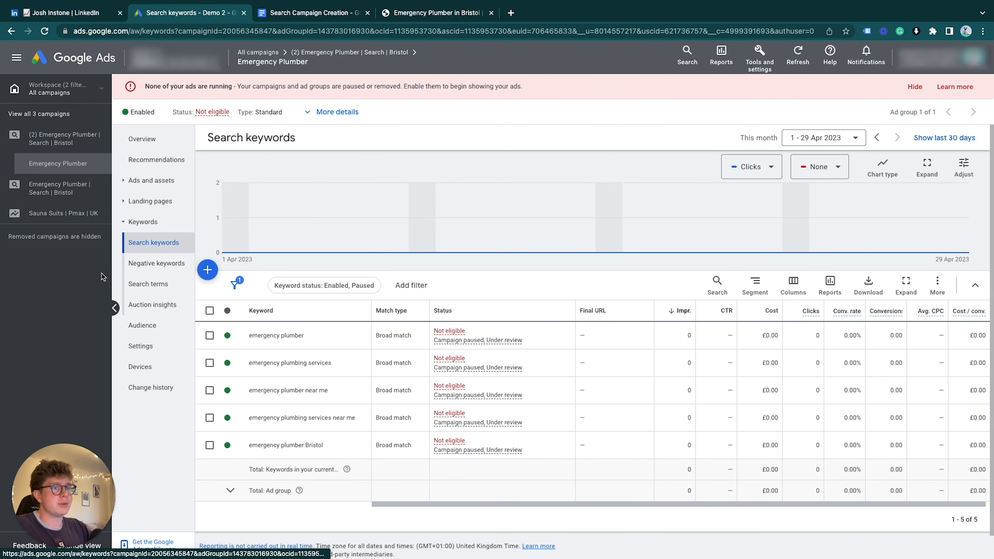
click(210, 310)
click(278, 294)
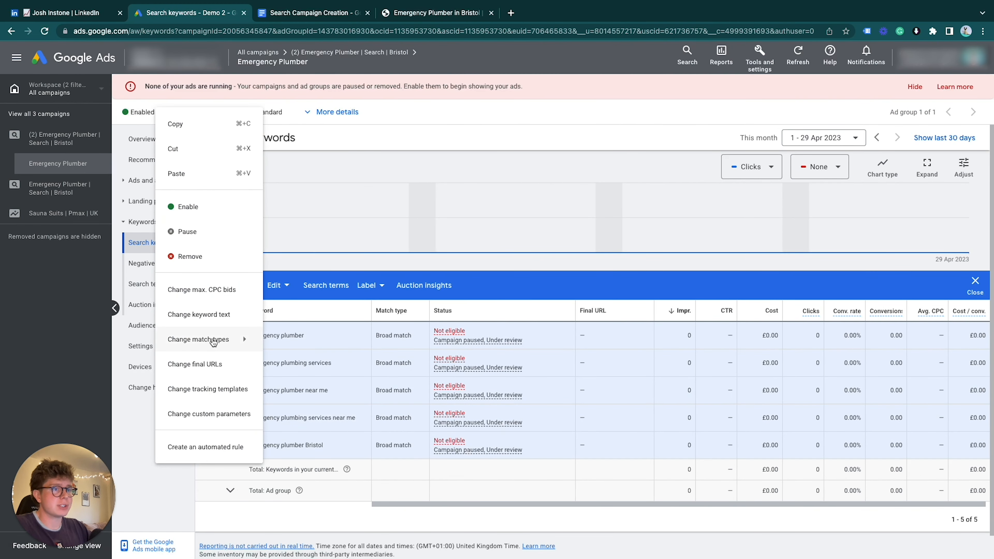
mouse_move(216, 339)
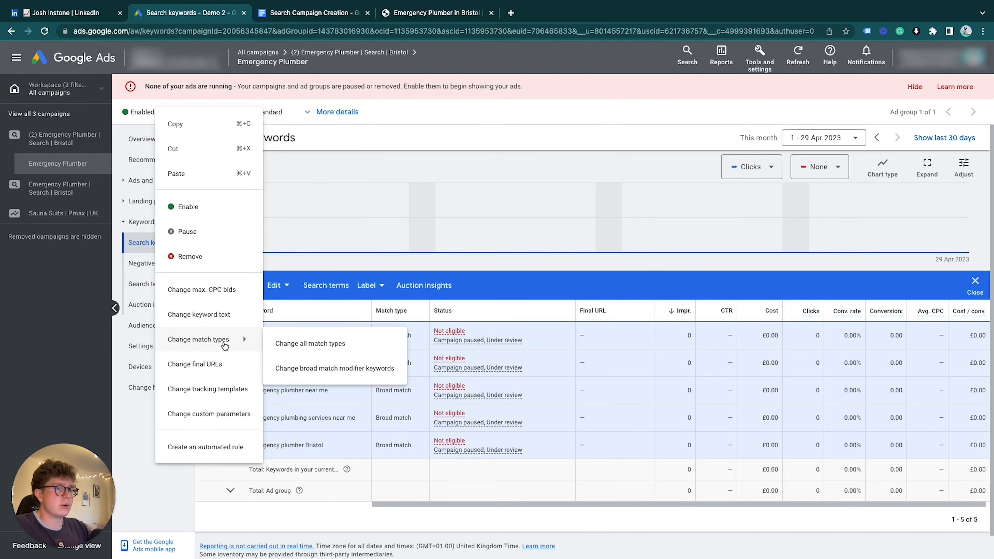
click(281, 342)
click(254, 196)
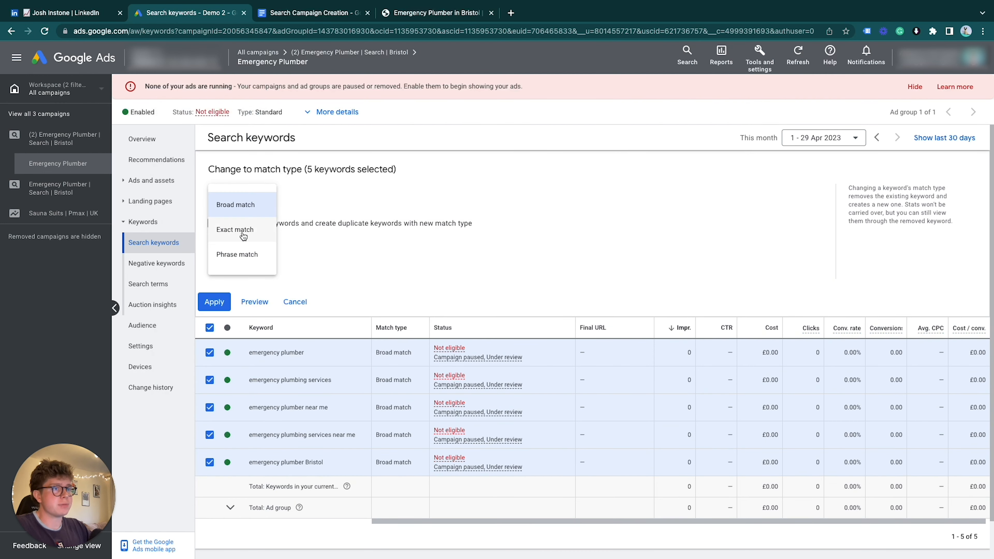
click(243, 253)
click(215, 306)
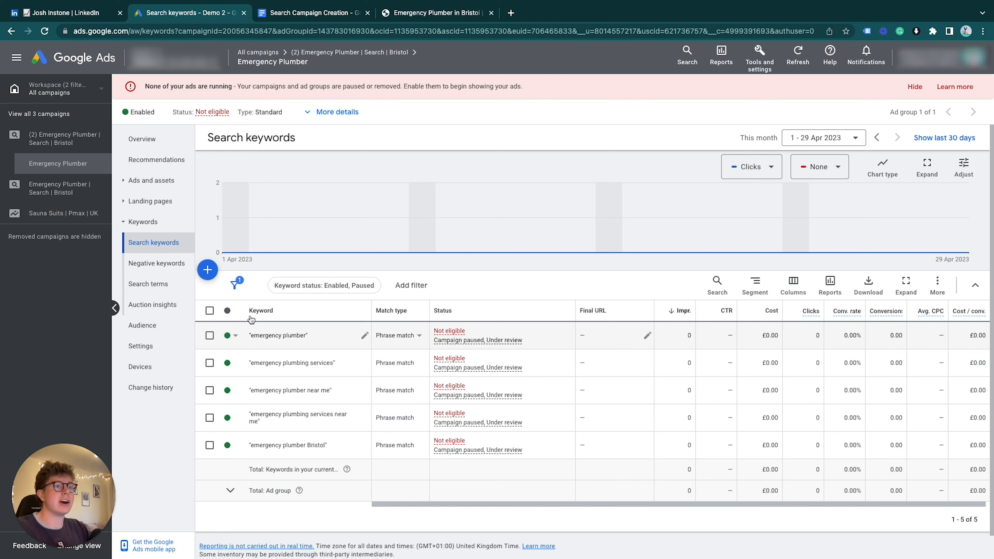
Open the ad group's assets and compare its existing callout and sitelink assets.
click(146, 178)
click(163, 226)
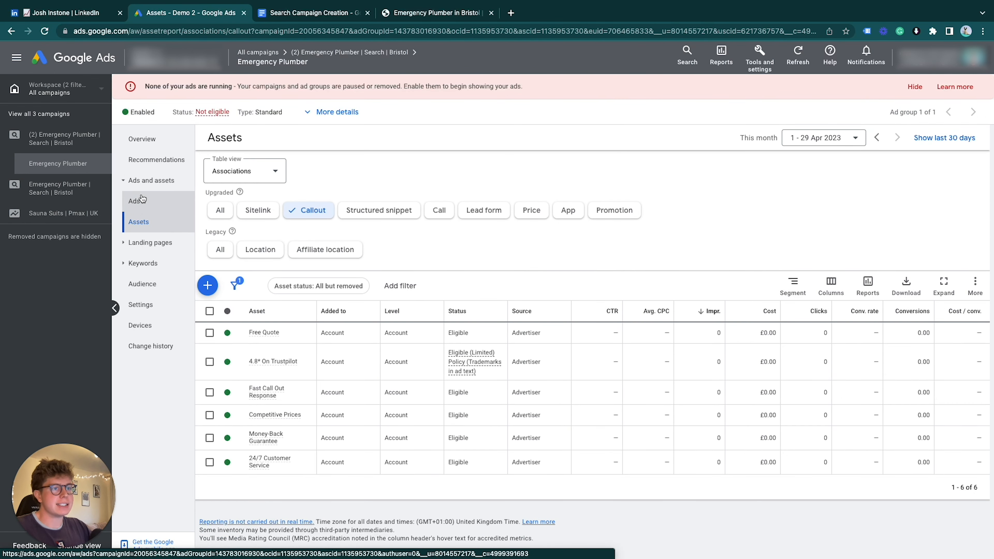
click(256, 211)
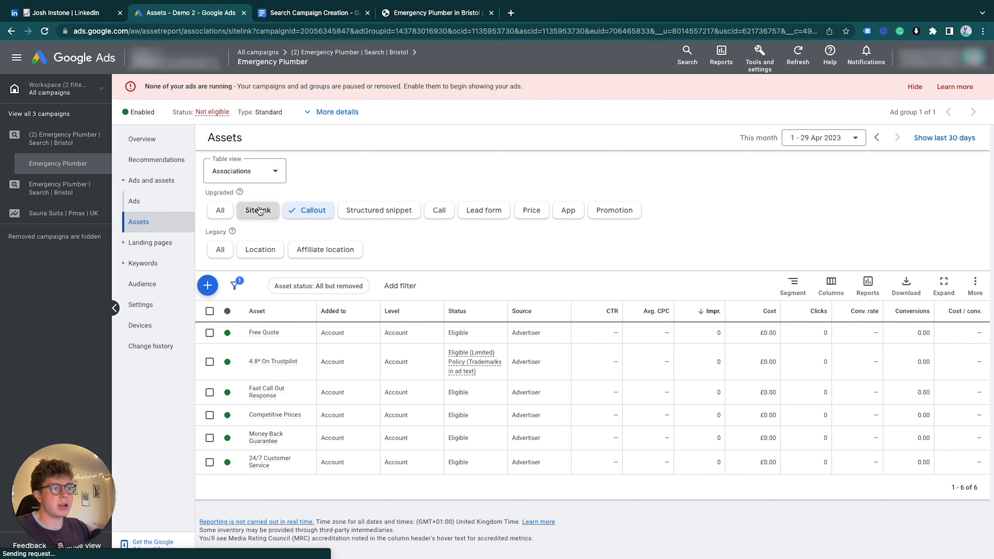
click(310, 212)
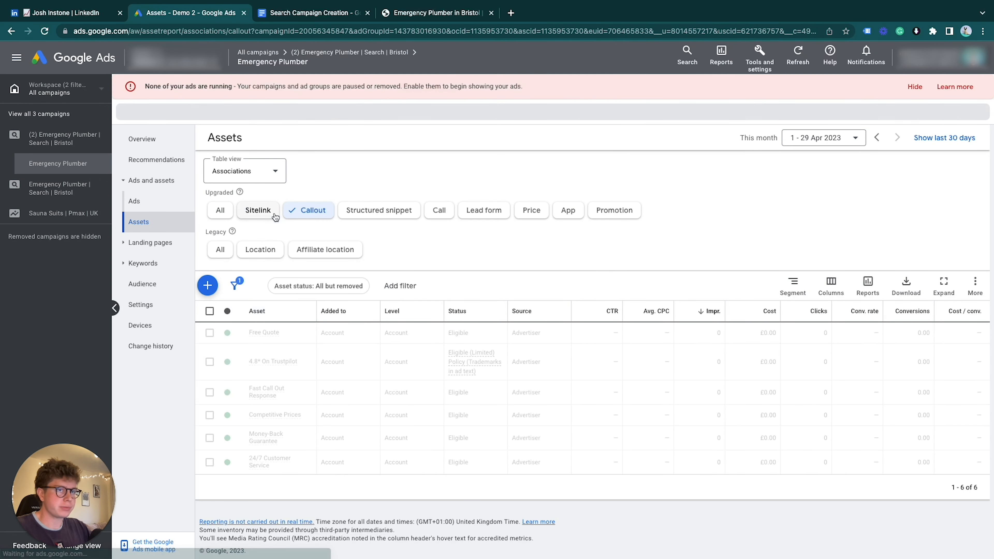
click(256, 249)
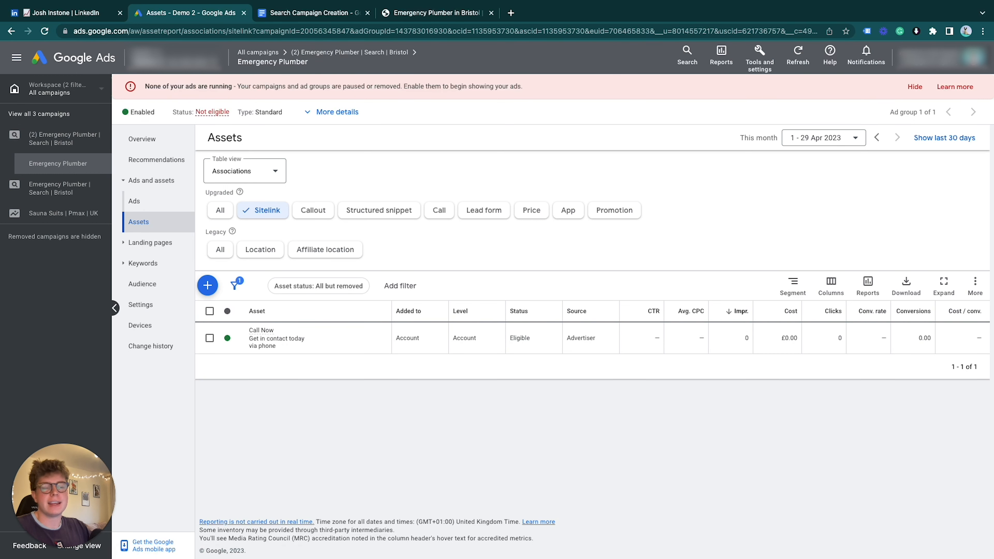
Switch to the Key Marketing Frameworks spreadsheet and open its Google Ads: Sitelink Examples sheet.
drag(73, 4, 320, 13)
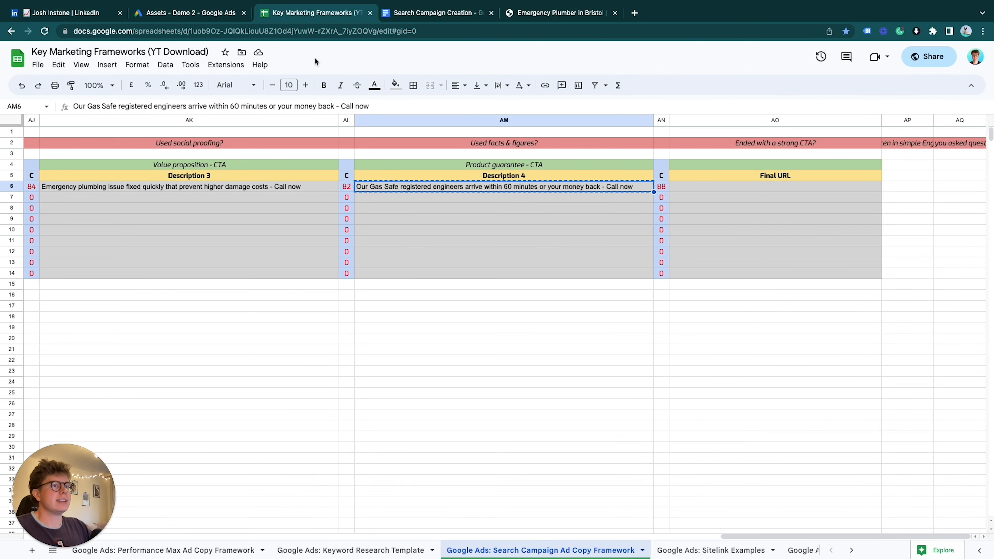
click(710, 550)
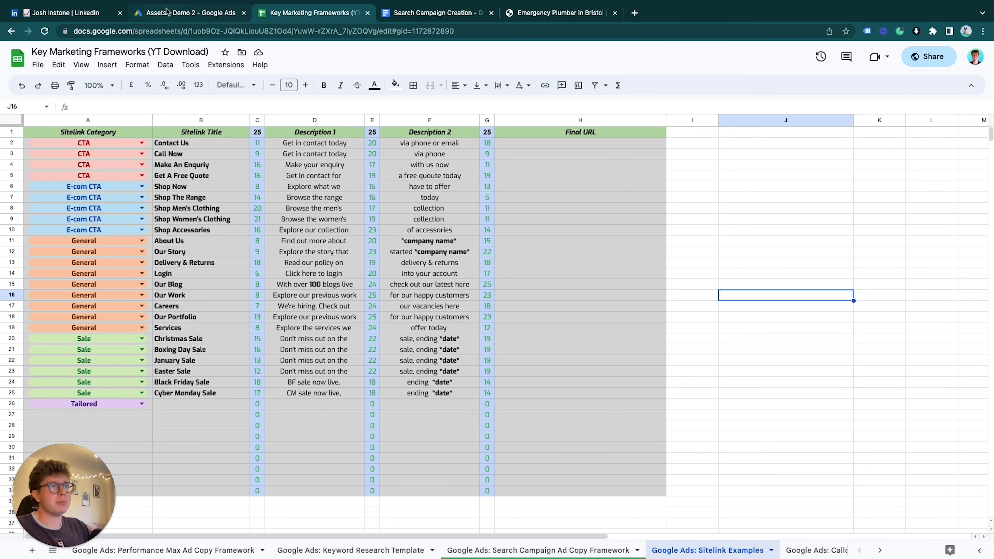
Return to Google Ads and start adding new sitelinks to the (2) Emergency Plumber | Search | Bristol campaign.
click(207, 12)
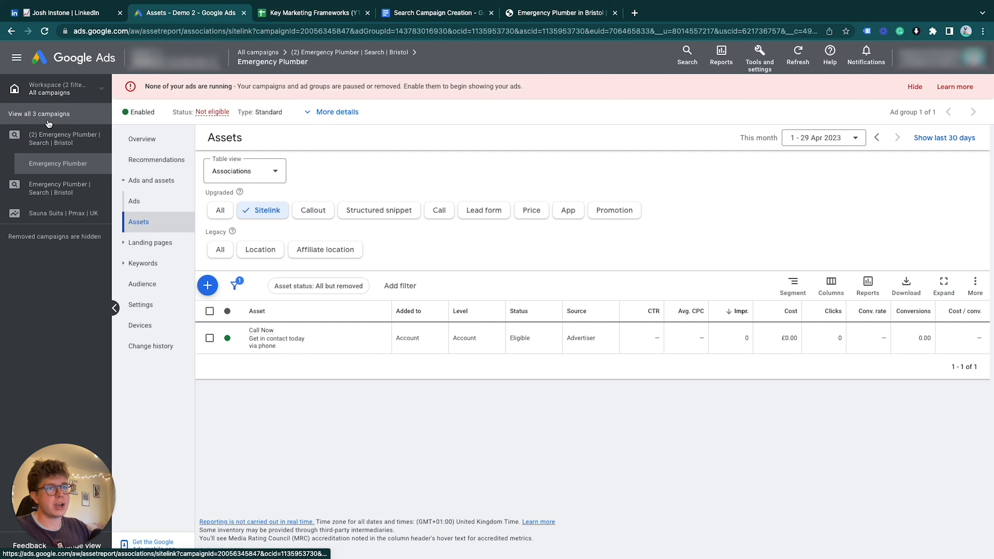
click(65, 146)
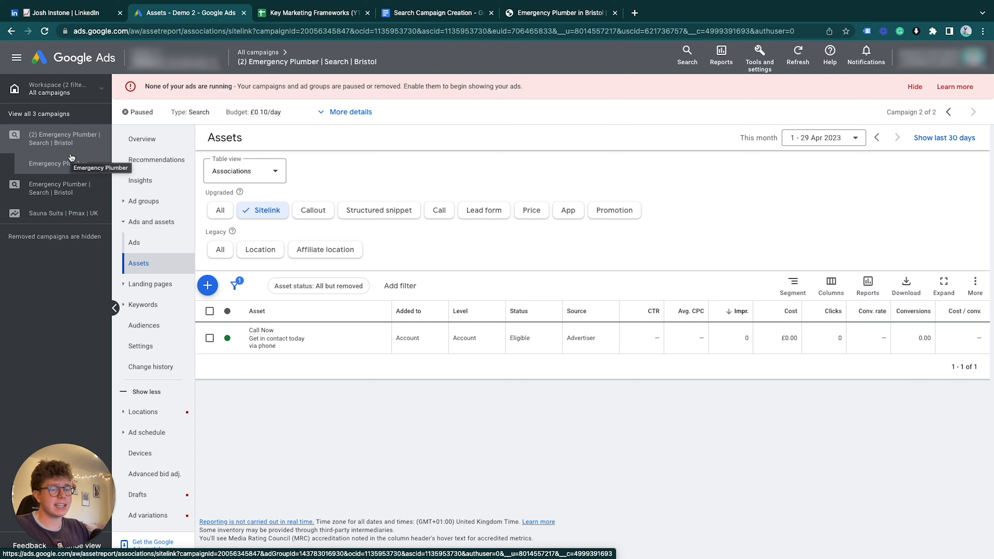
click(209, 286)
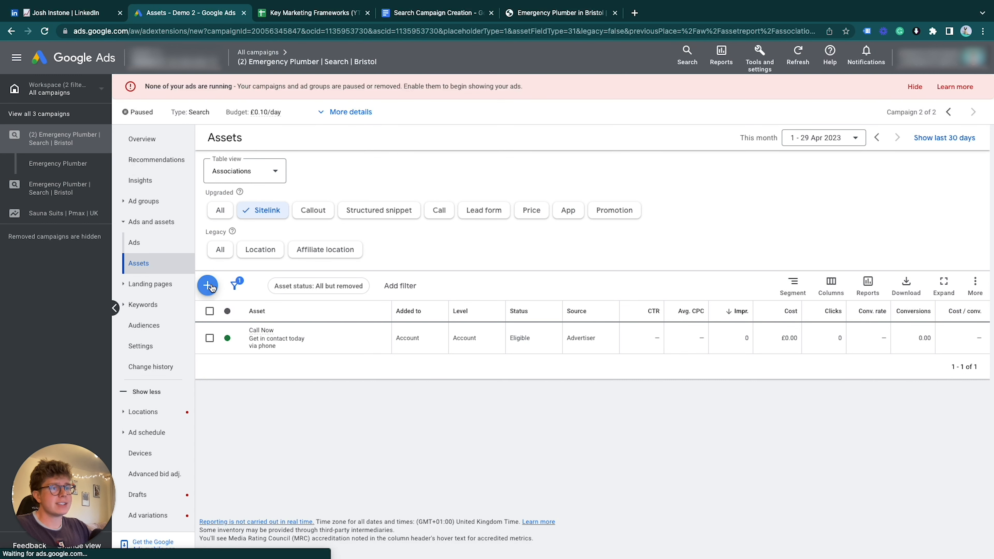
click(190, 240)
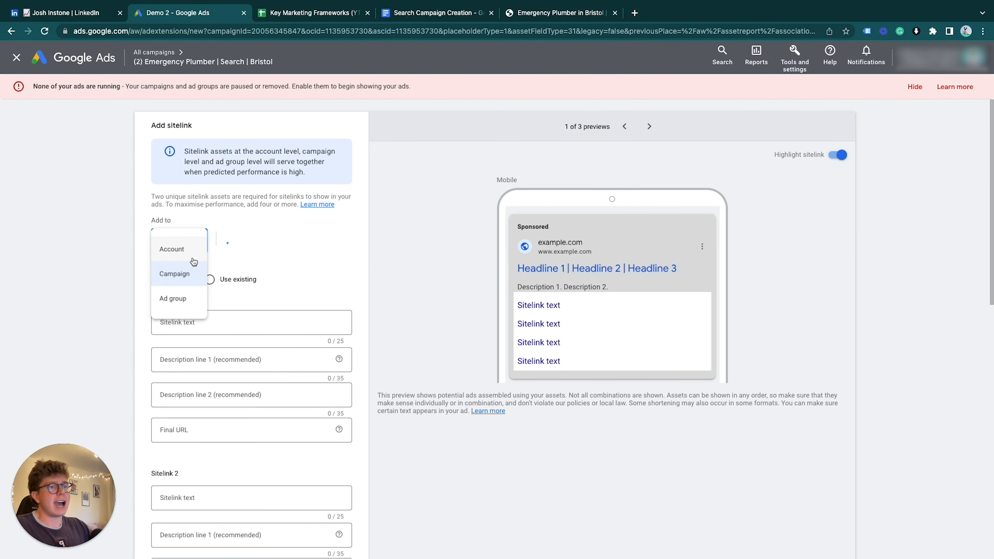
click(187, 298)
click(376, 275)
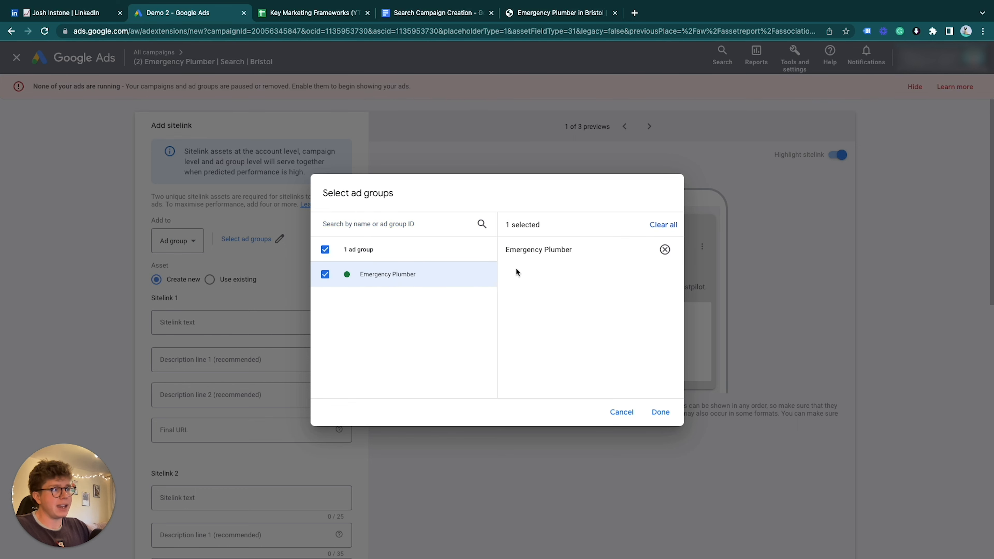
click(325, 249)
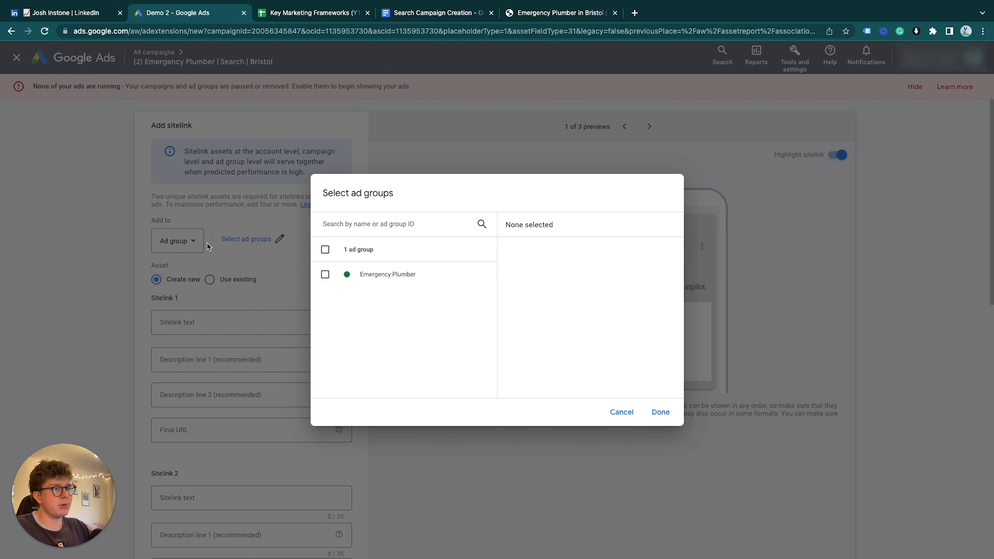
click(614, 411)
click(184, 242)
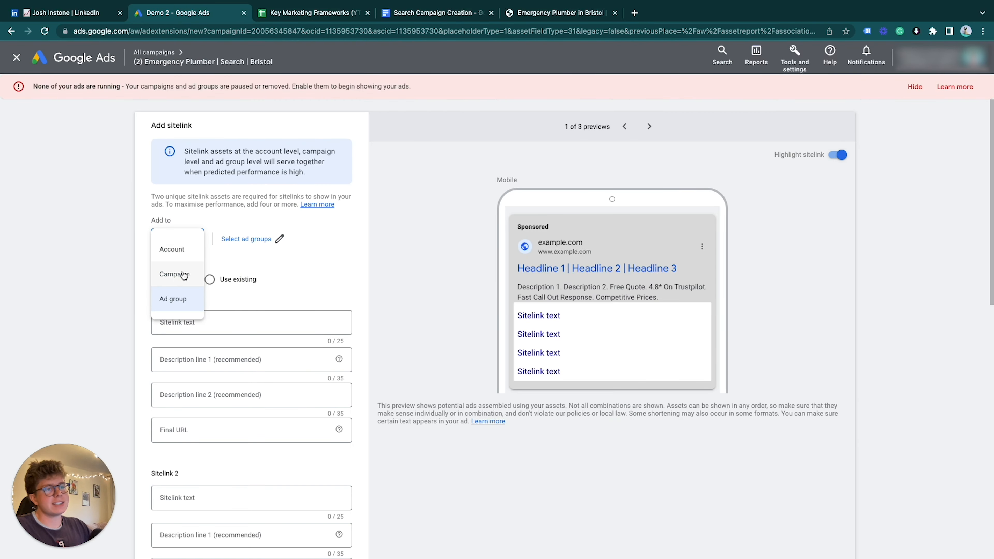
click(187, 272)
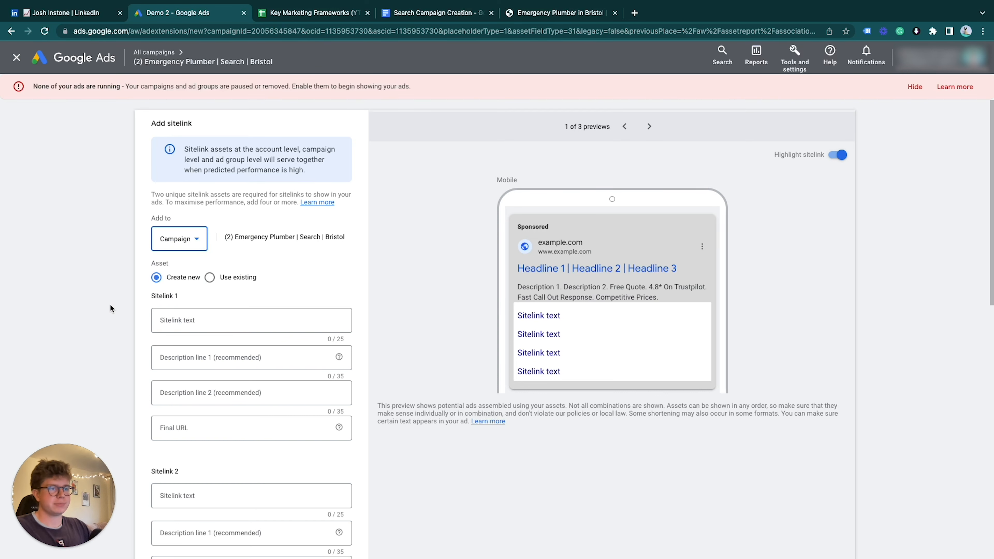
Copy the Contact Us title from the sitelink examples sheet and enter it as the text of Sitelink 1.
scroll(110, 309, down, 2)
click(217, 238)
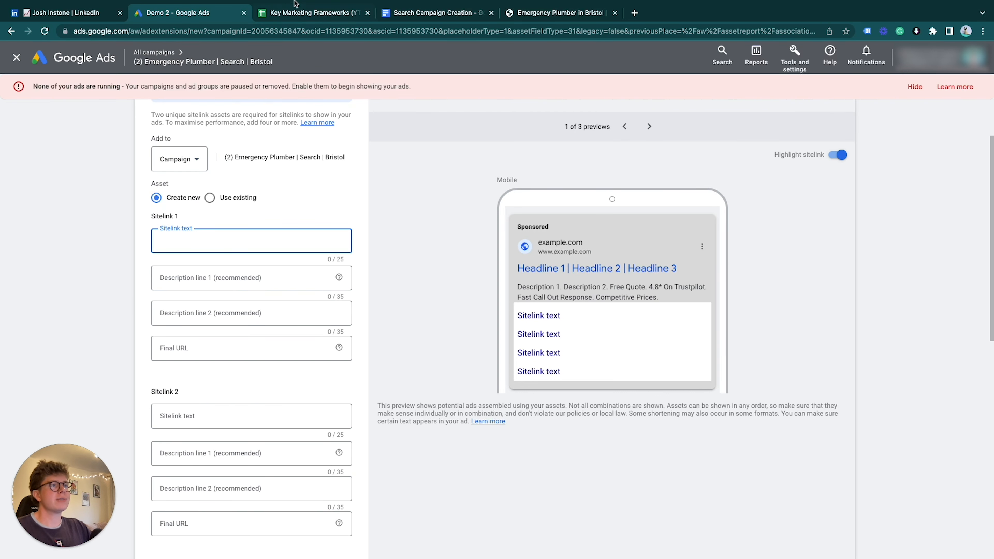
click(305, 12)
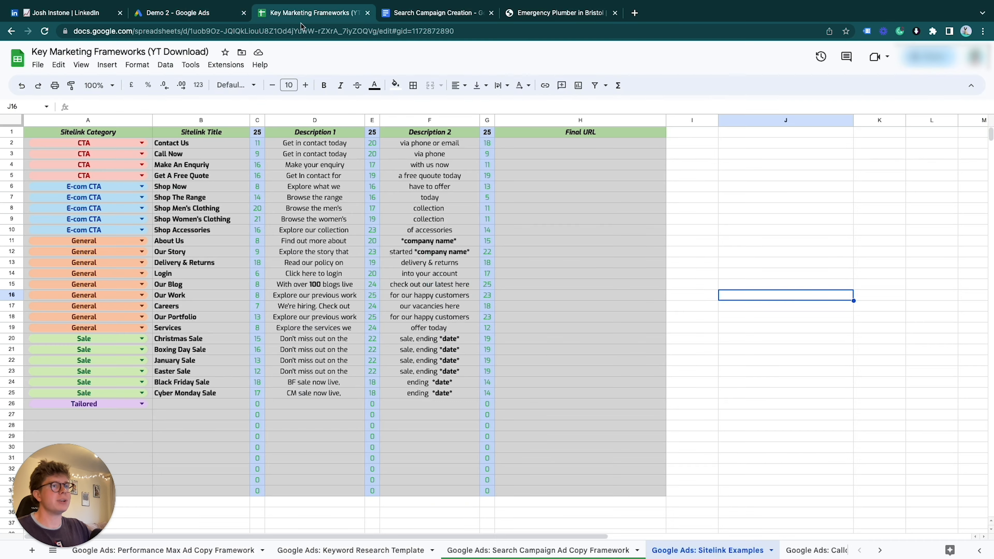
click(203, 178)
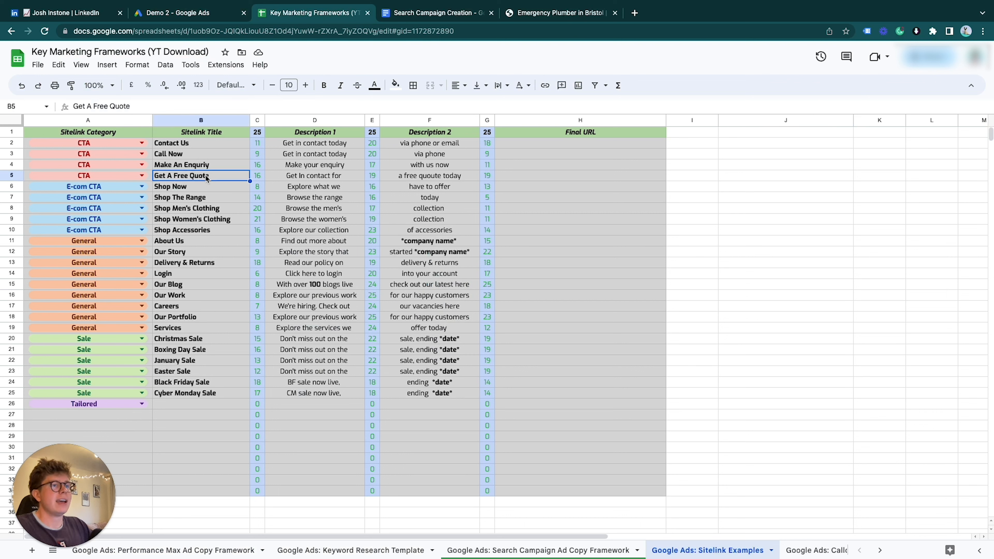
click(197, 154)
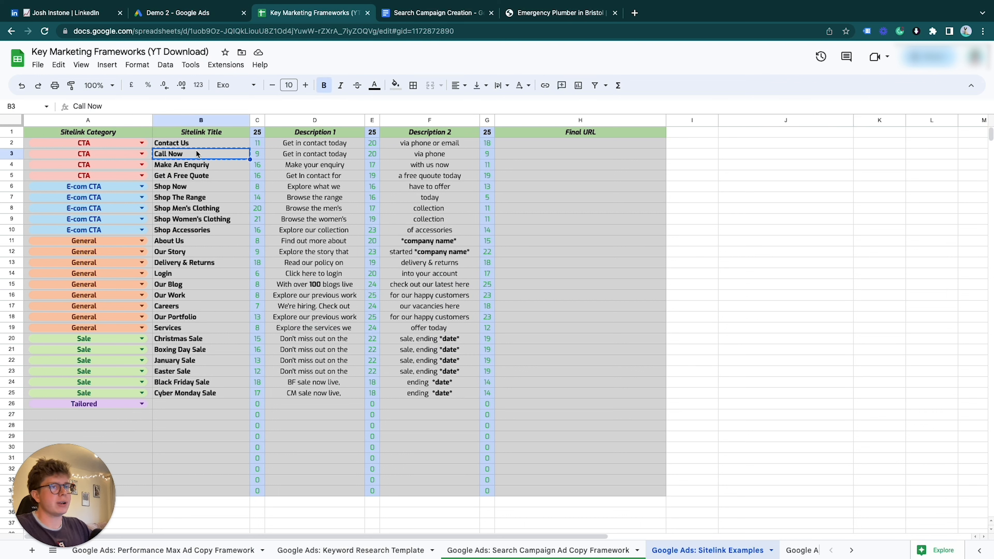
click(199, 144)
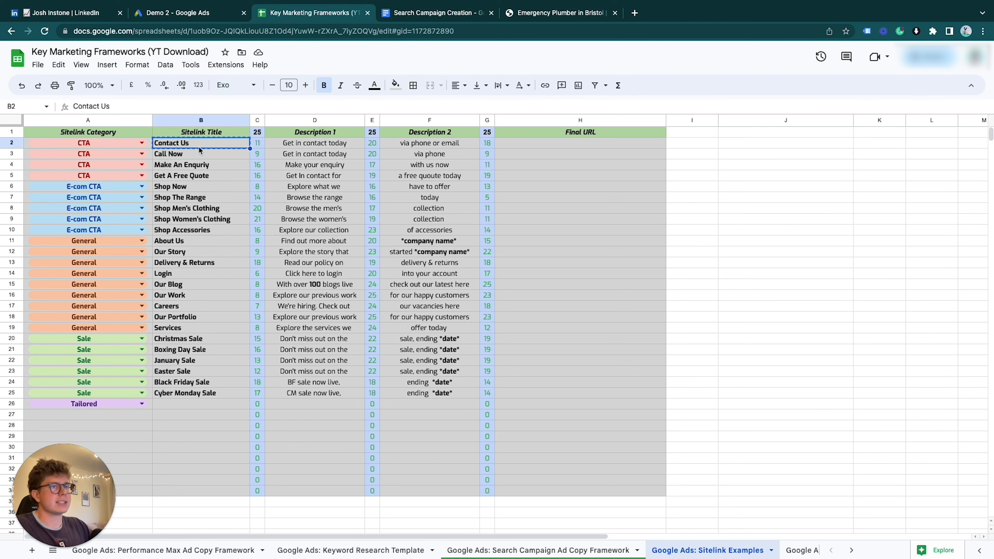
click(214, 15)
text(Contact Us)
Fill Sitelink 1's first description line with the sheet's Contact Us Description 1, "Get in contact today".
click(288, 18)
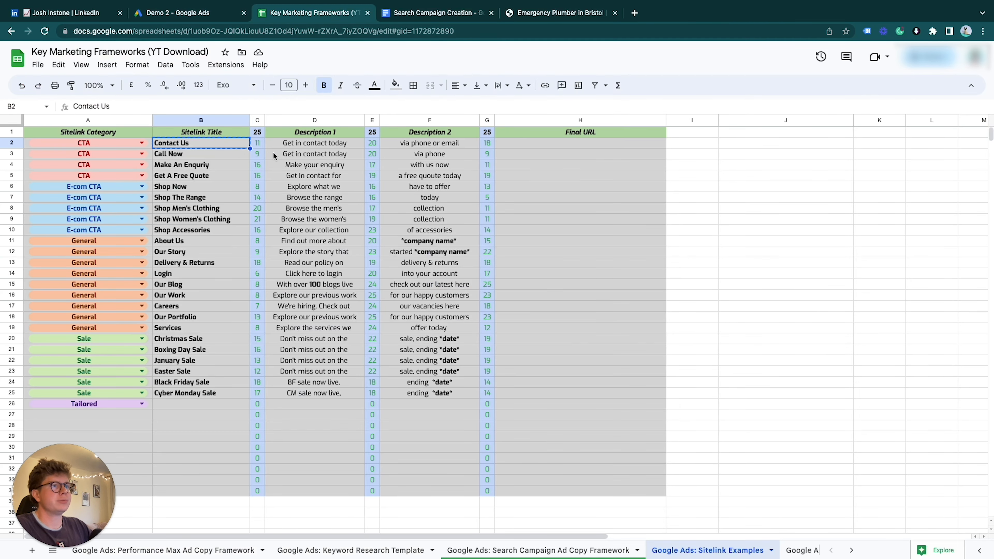
click(276, 145)
key(ctrl+c)
click(184, 14)
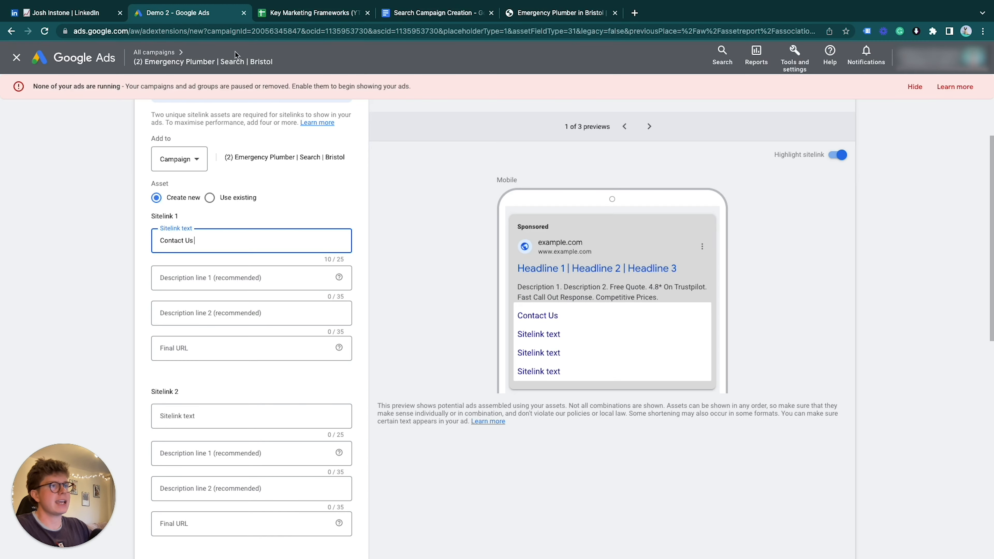
click(242, 282)
key(ctrl+v)
Fill Sitelink 1's second description line with the sheet's Contact Us Description 2, "via phone or email".
click(297, 13)
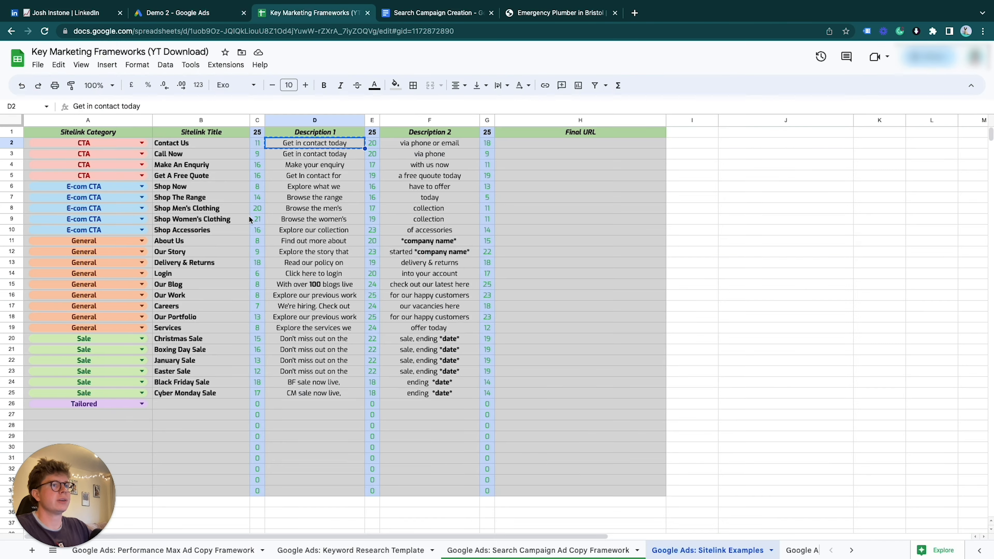
click(406, 145)
key(ctrl+c)
click(192, 13)
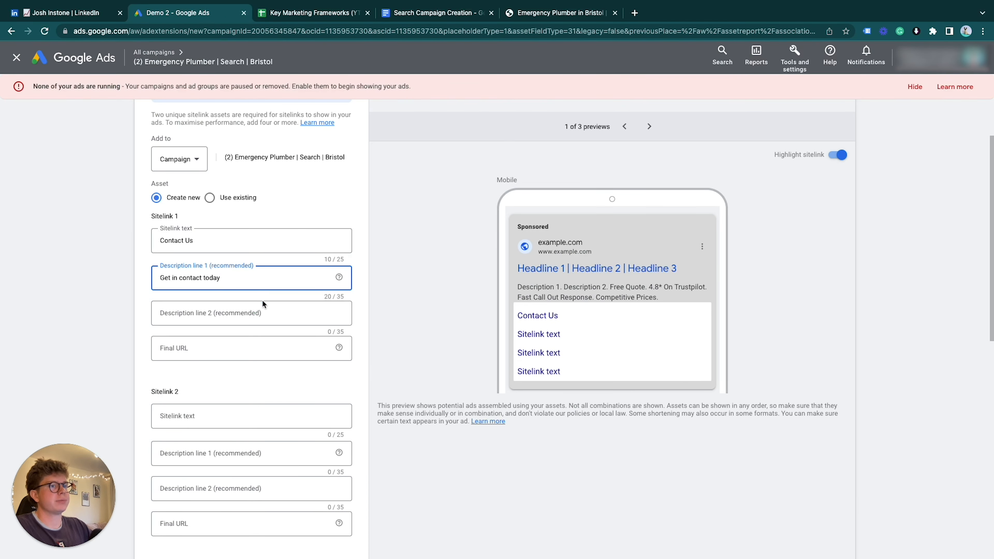
click(261, 311)
key(ctrl+v)
click(533, 12)
click(534, 31)
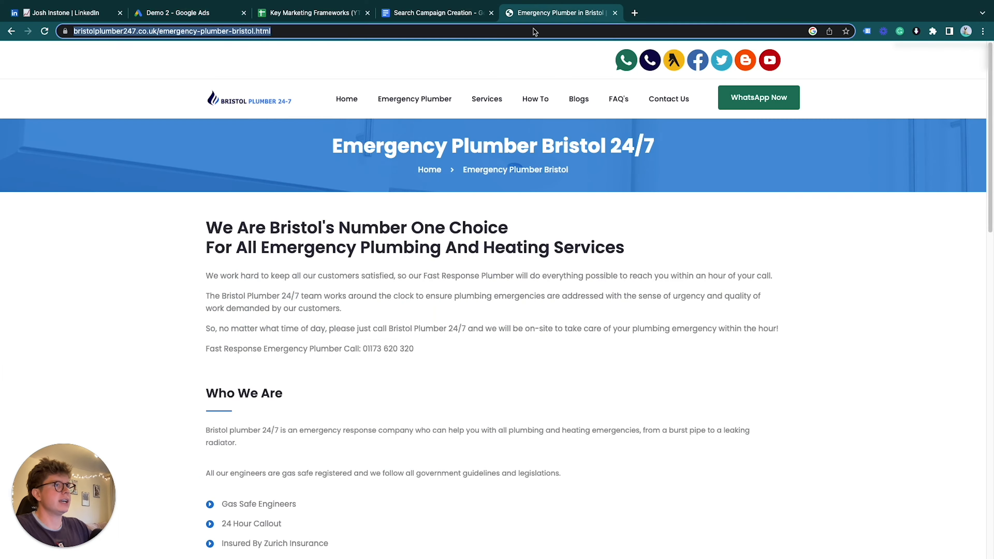
click(669, 99)
click(336, 30)
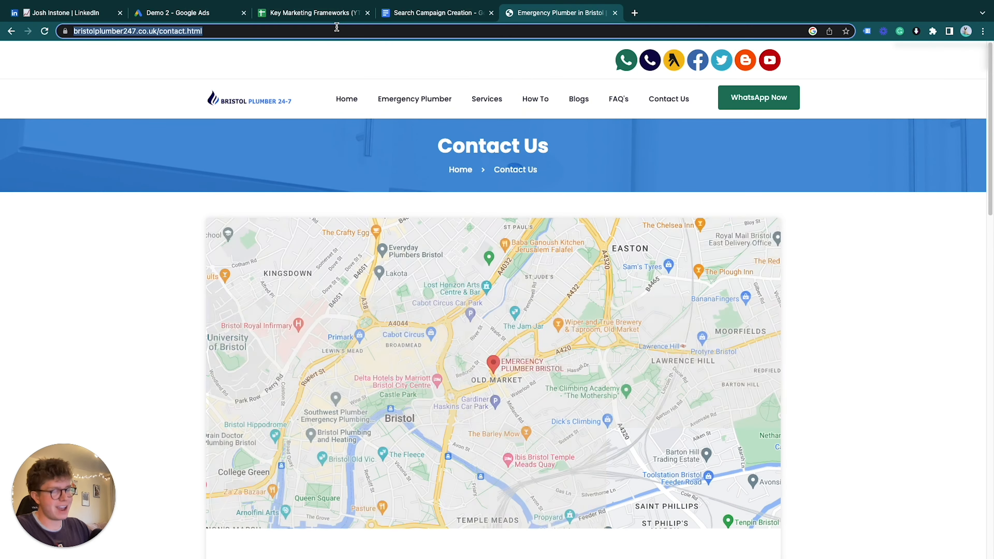
key(ctrl+c)
click(192, 14)
click(266, 348)
key(ctrl+v)
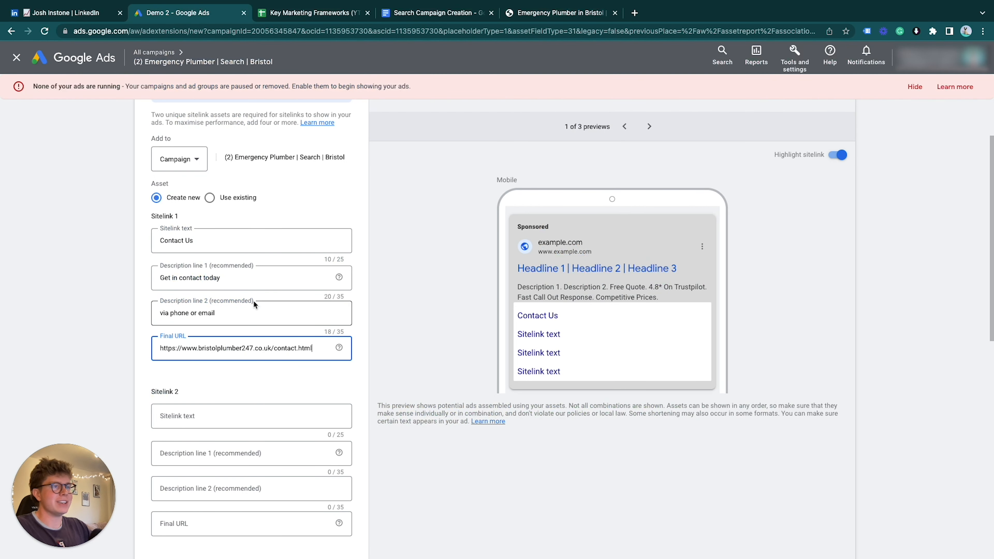
Copy the About Us title from the sitelink examples sheet and enter it as the text of Sitelink 2.
click(251, 415)
click(312, 13)
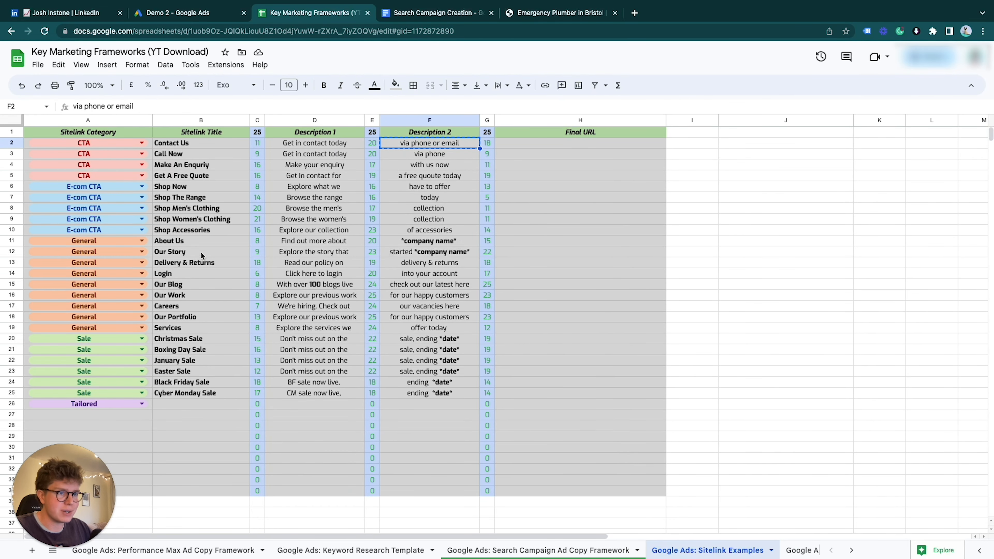
click(170, 243)
click(183, 12)
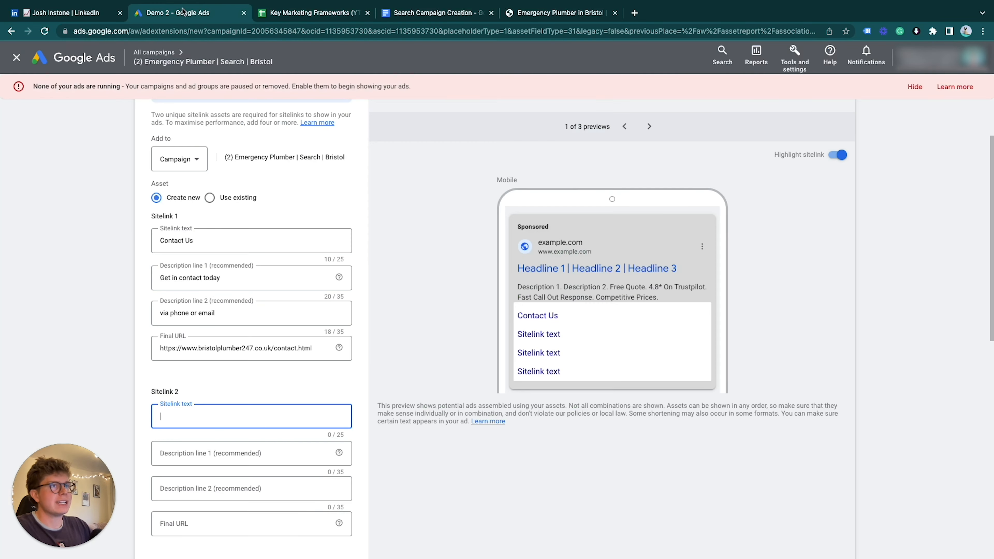
key(ctrl+v)
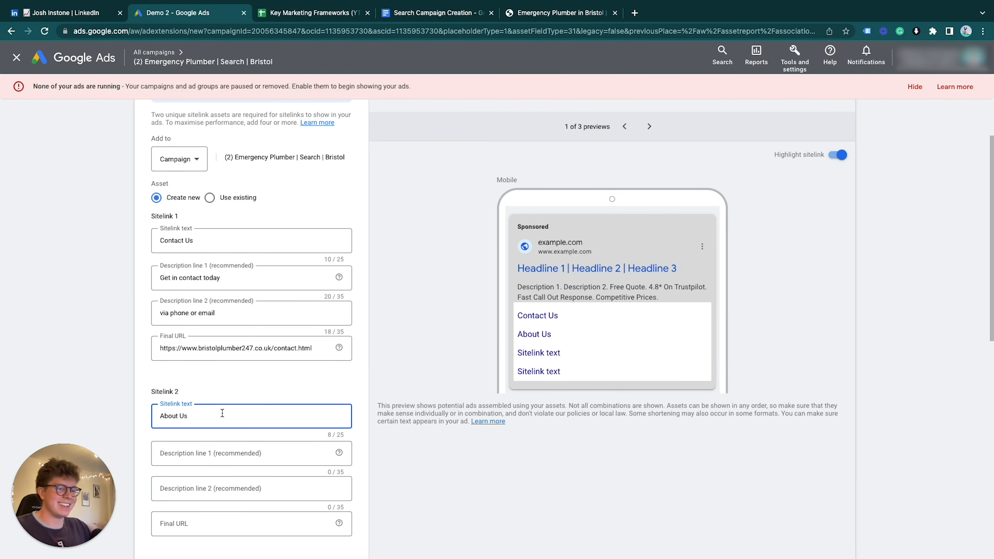
Fill Sitelink 2's first description line with the sheet's About Us Description 1, "Find out more about".
scroll(219, 407, down, 4)
click(211, 297)
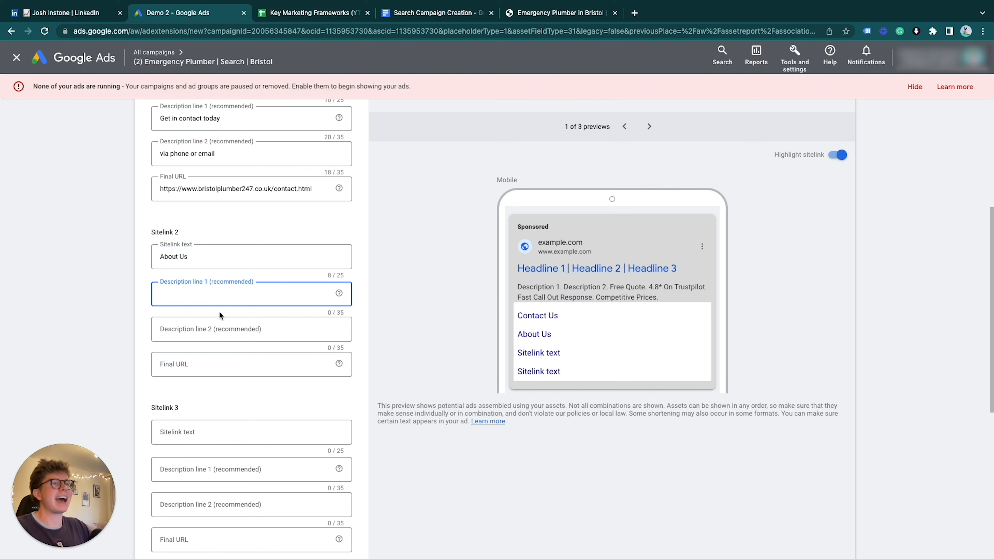
click(274, 12)
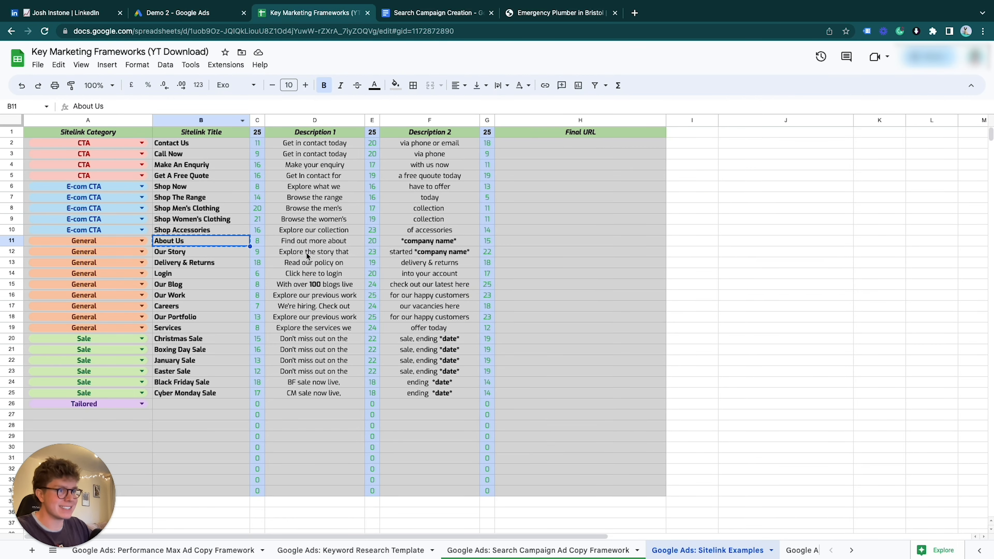
click(307, 245)
key(ctrl+c)
key(ctrl+shift+Tab)
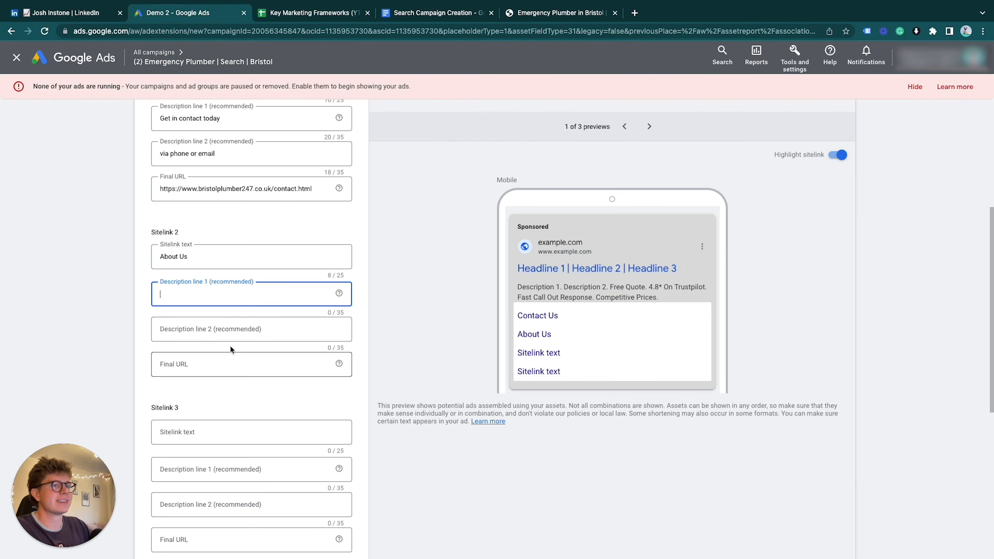
key(ctrl+v)
Fill Sitelink 2's second description line with the sheet's About Us Description 2, "*company name*".
click(332, 13)
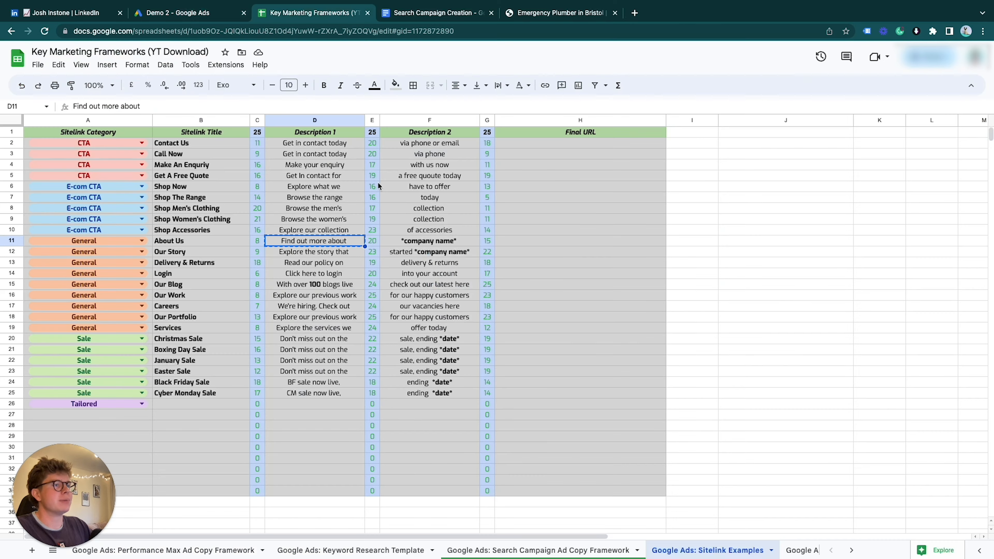
click(424, 243)
click(192, 14)
click(234, 329)
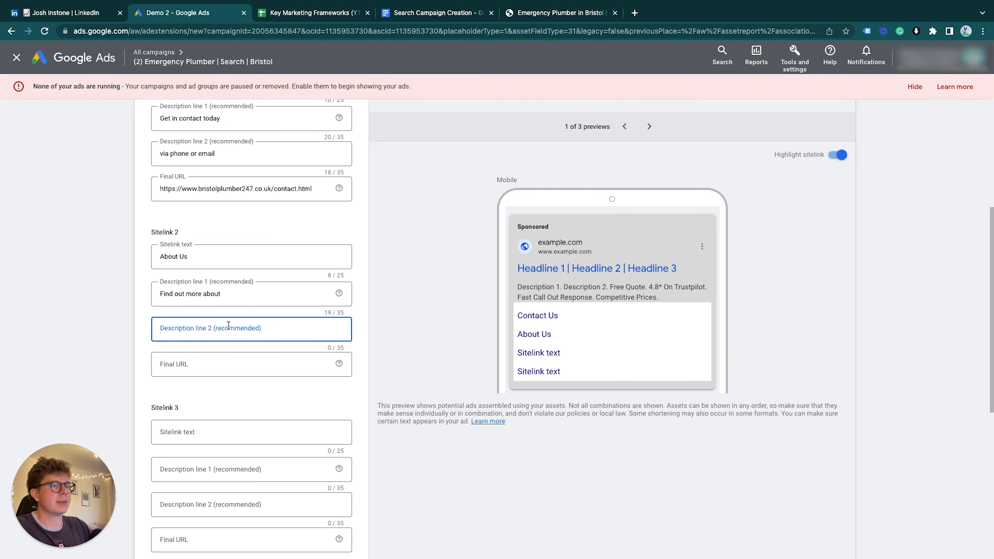
key(ctrl+v)
click(546, 16)
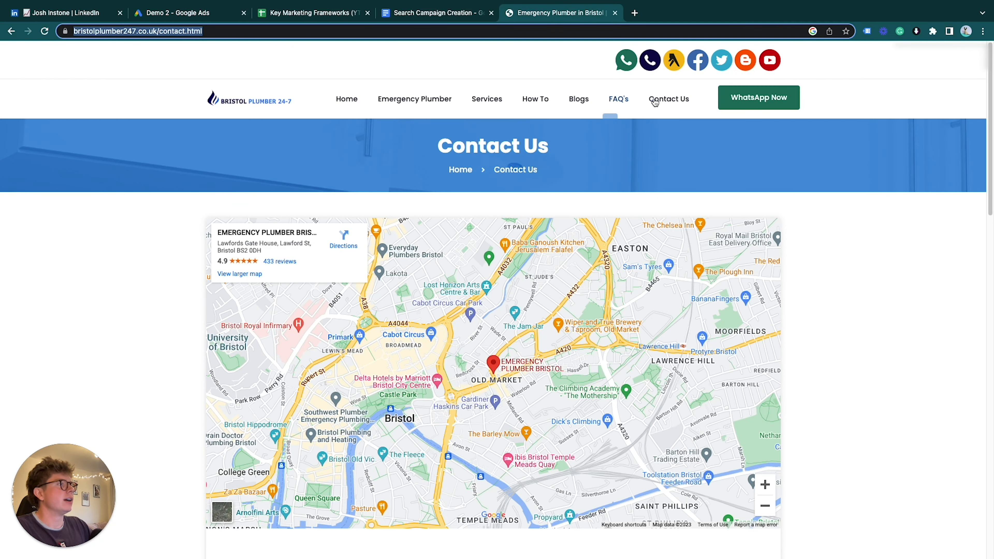
scroll(461, 246, down, 15)
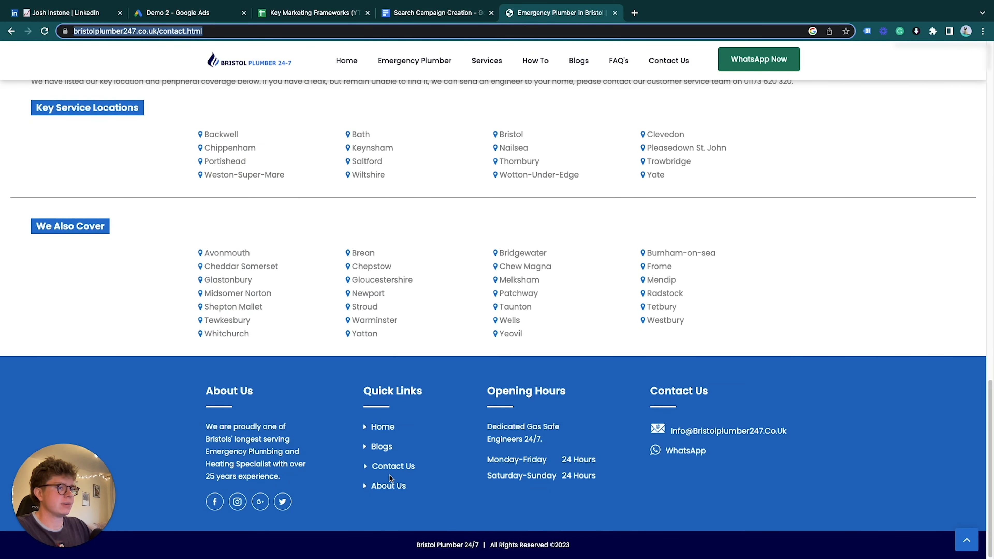
click(387, 486)
click(167, 30)
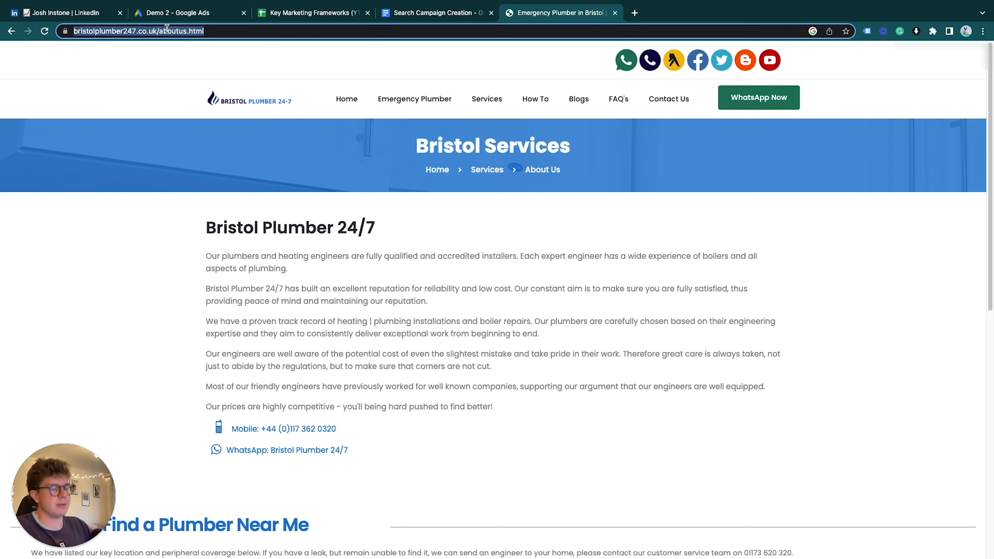
click(221, 15)
click(240, 371)
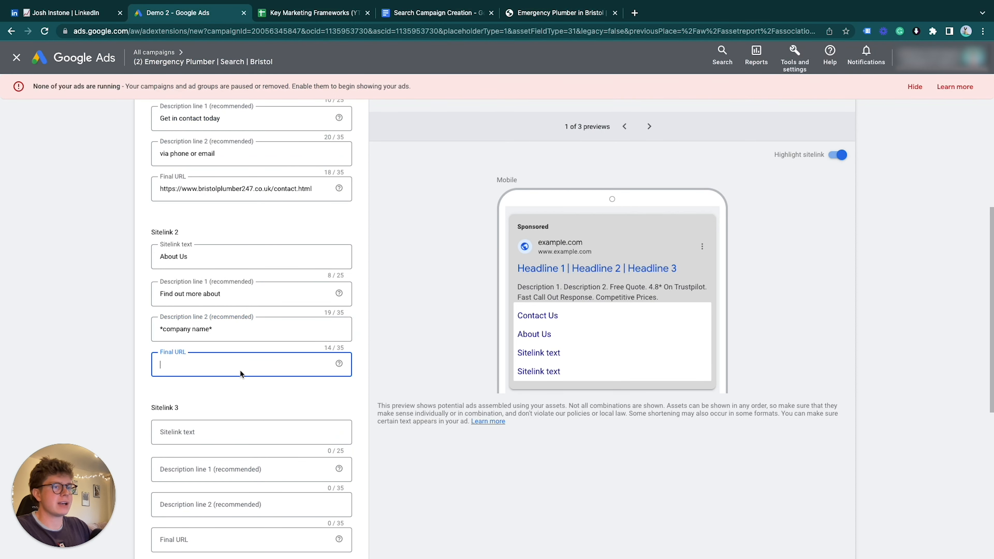
key(ctrl+v)
Copy the Services title from the sitelink examples sheet and enter it as the text of Sitelink 3.
click(307, 13)
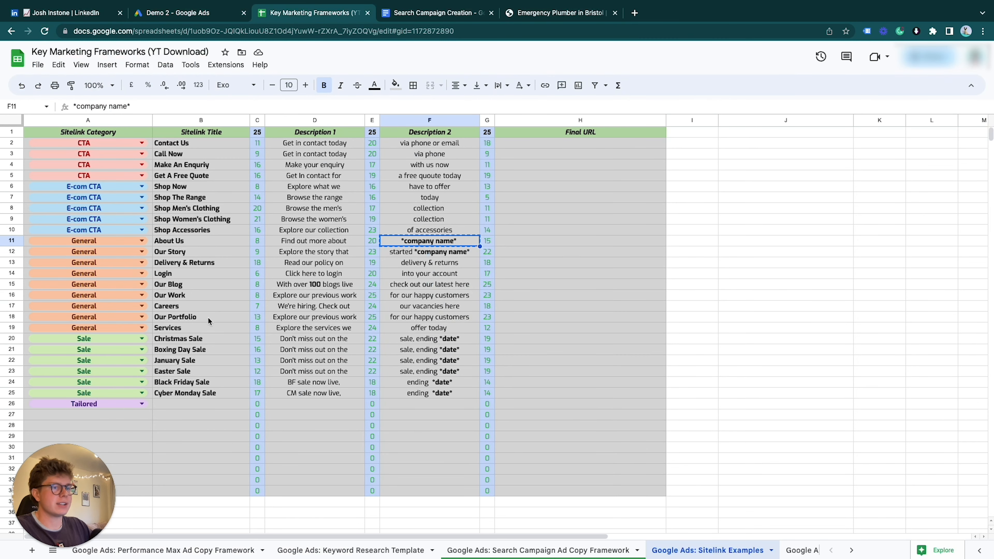
click(176, 330)
click(176, 13)
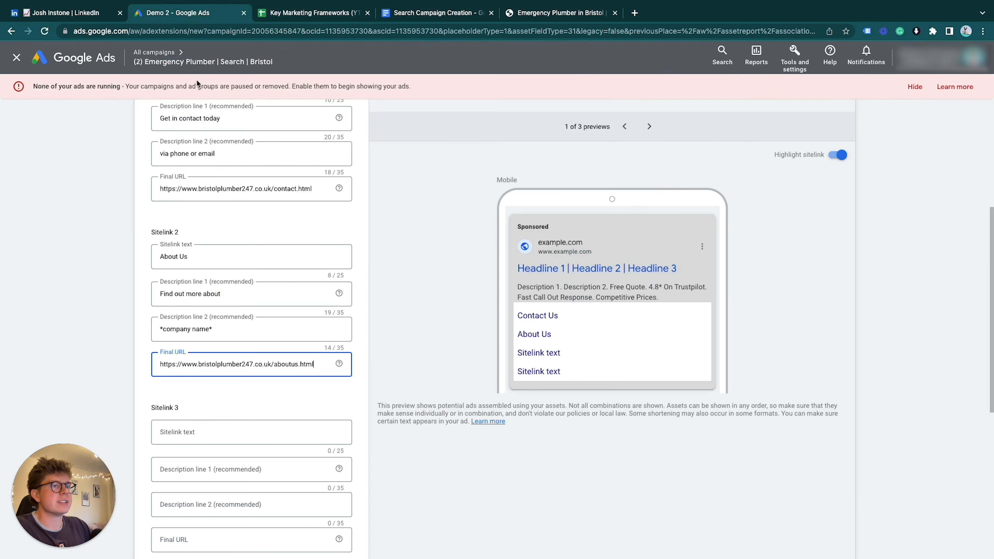
click(197, 442)
text(Services)
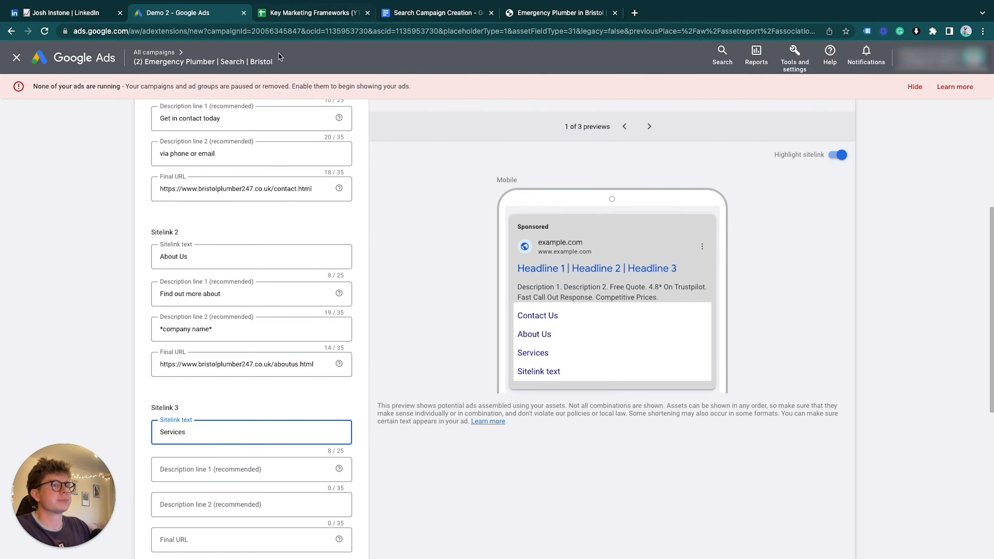
Fill Sitelink 3's first description line with the sheet's Services Description 1, "Explore the services we".
click(278, 12)
click(294, 332)
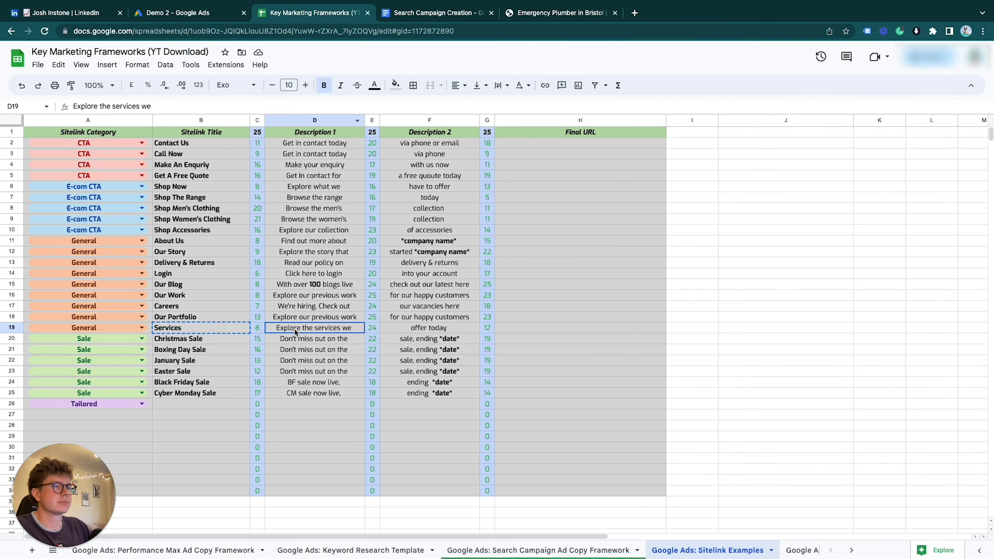
click(195, 16)
click(249, 471)
text(Explore the services we)
Fill Sitelink 3's second description line with the sheet's Services Description 2, "offer today".
click(309, 12)
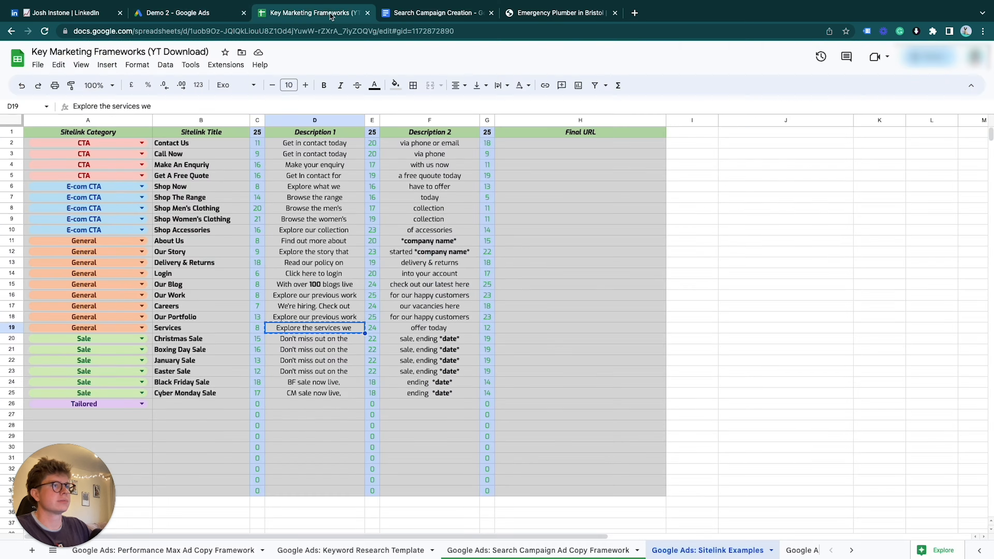
click(426, 333)
click(192, 12)
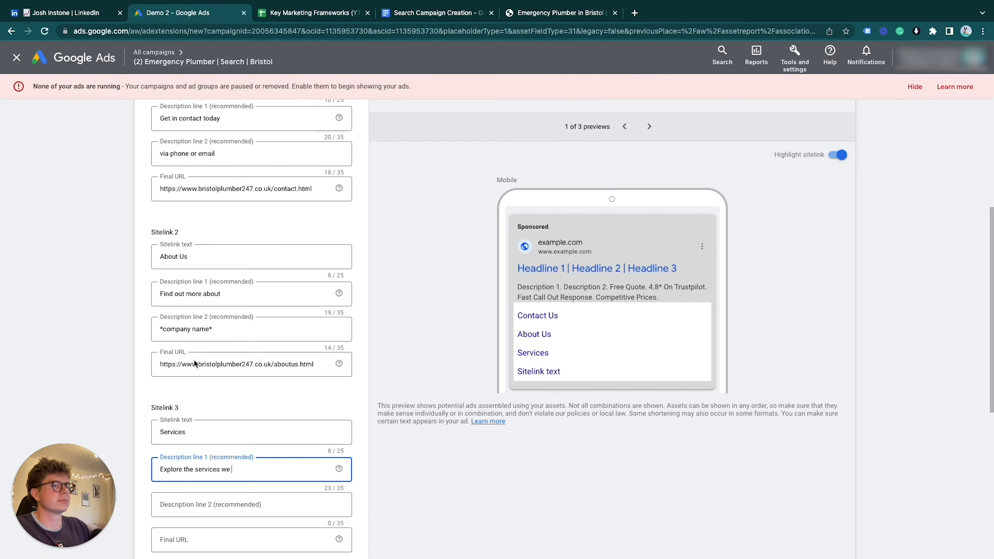
click(200, 504)
text(offer today)
click(558, 10)
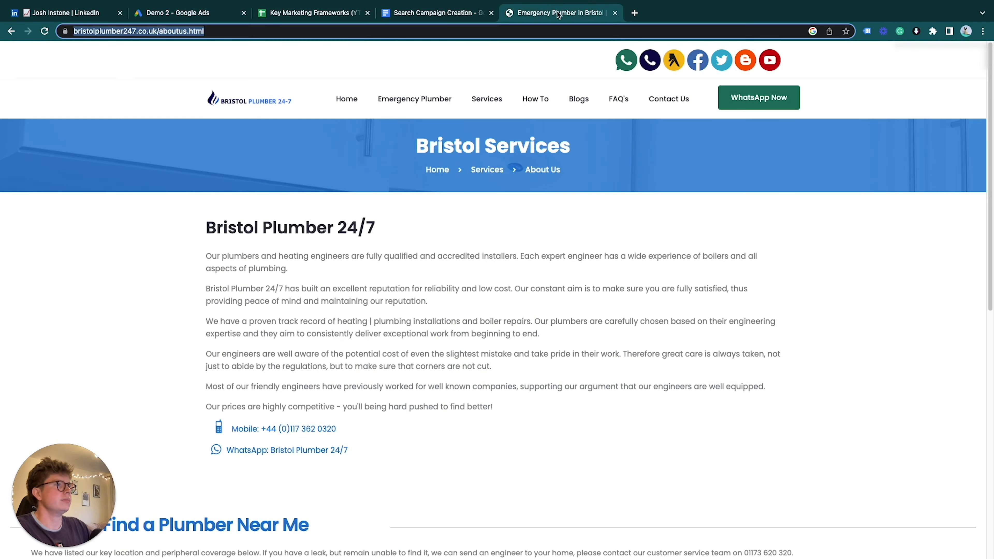
click(475, 102)
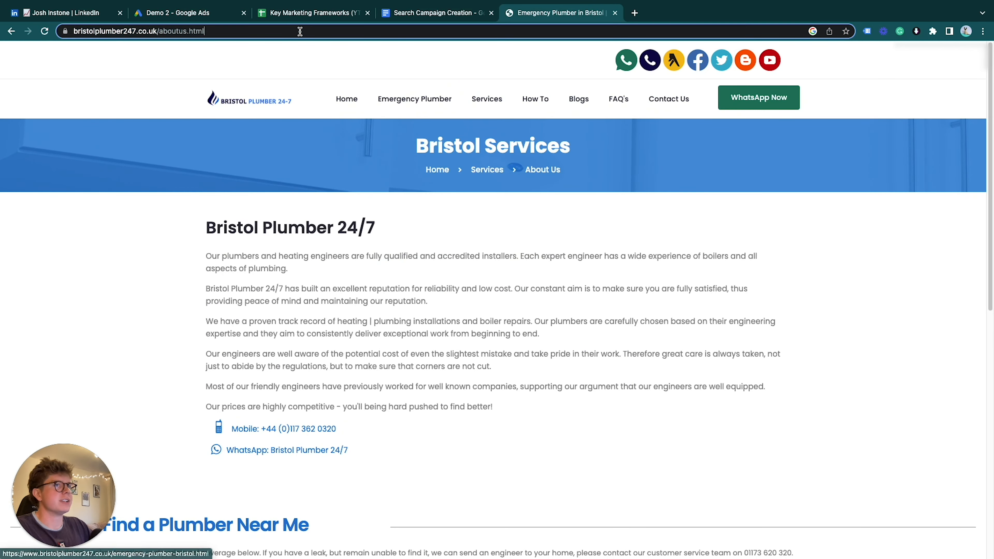
click(137, 30)
key(ctrl+c)
click(178, 13)
scroll(223, 450, down, 5)
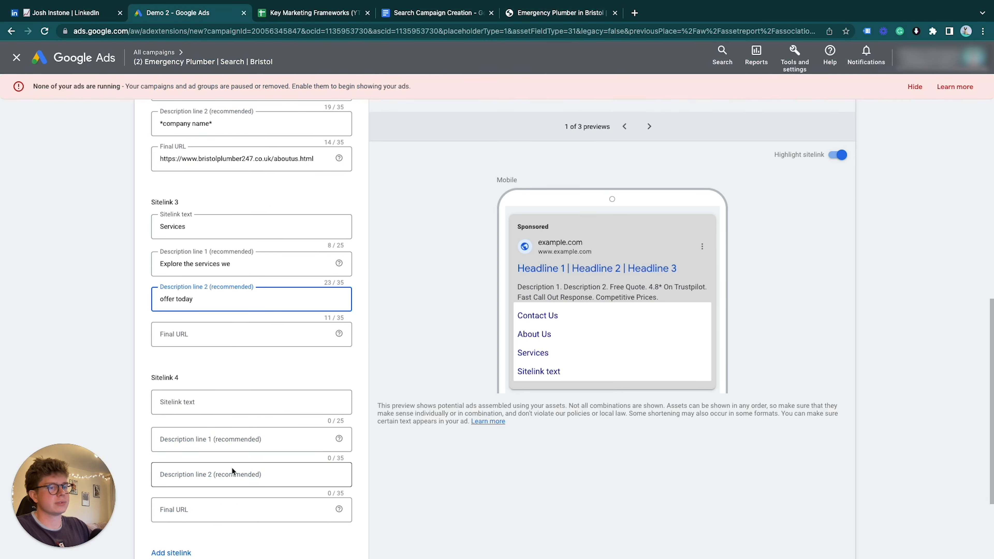
click(200, 334)
key(ctrl+v)
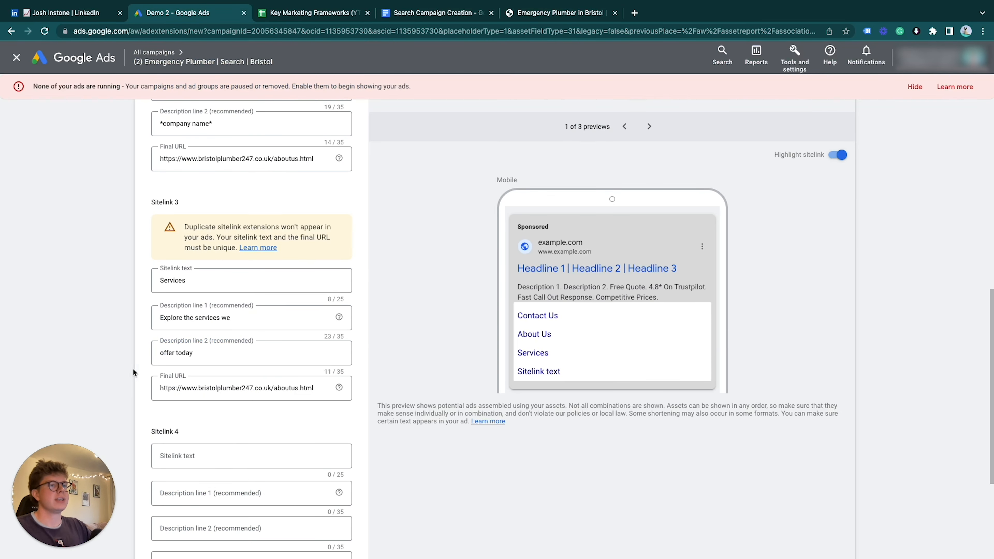
Save the Contact Us, About Us and Services sitelinks and widen the Added to column in the assets table.
scroll(149, 347, down, 3)
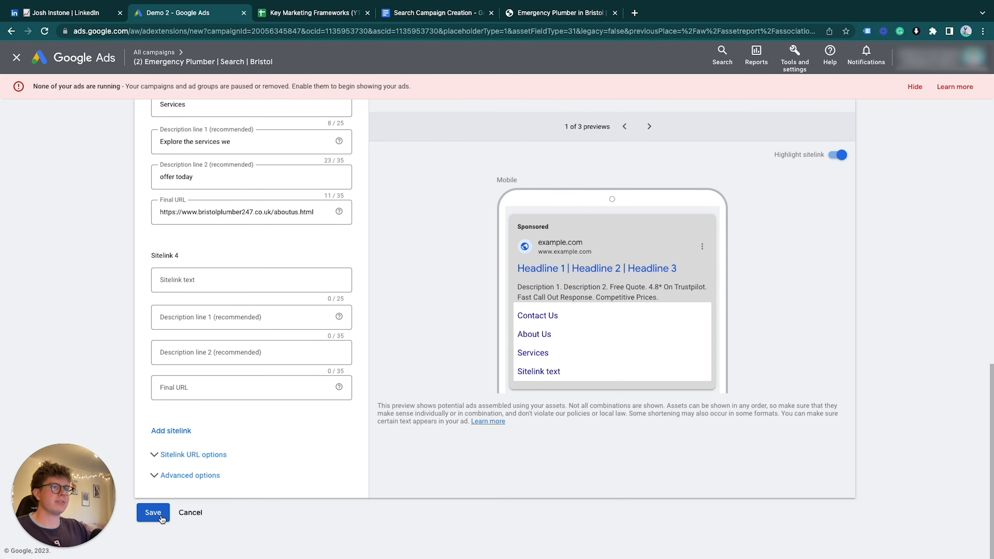
click(153, 512)
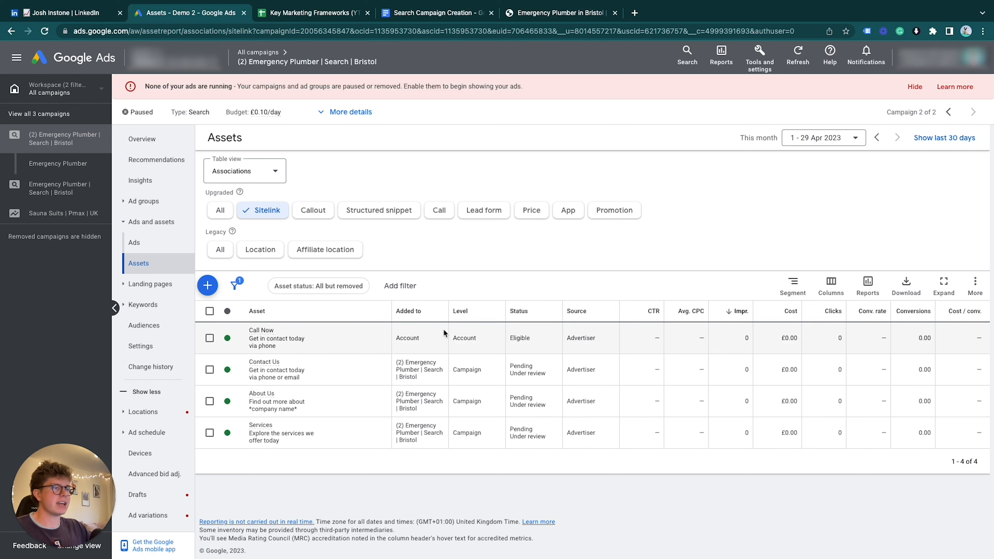
drag(449, 311, 532, 311)
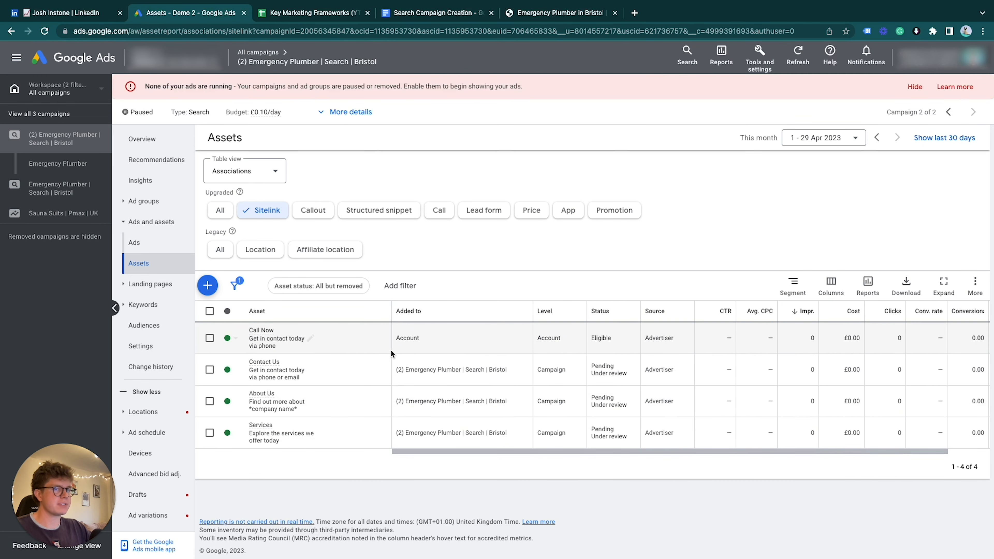
Start adding callouts to the (2) Emergency Plumber | Search | Bristol campaign and open the Callouts Examples sheet in the marketing frameworks spreadsheet.
click(313, 211)
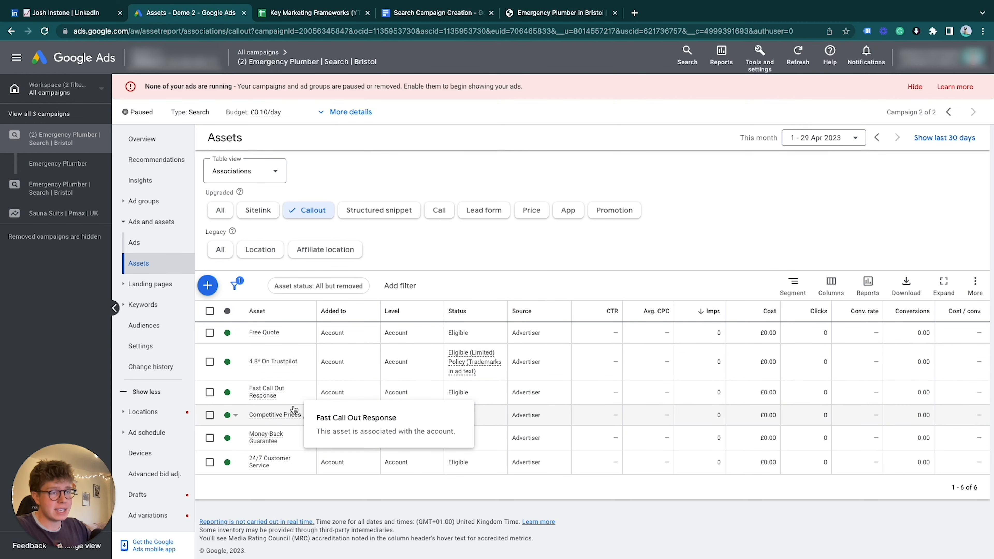
click(211, 287)
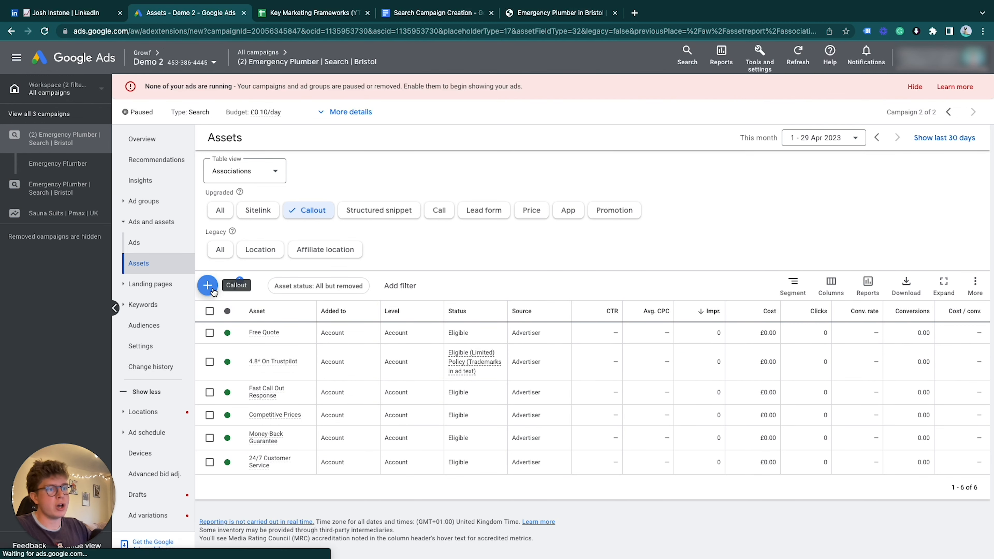
click(309, 12)
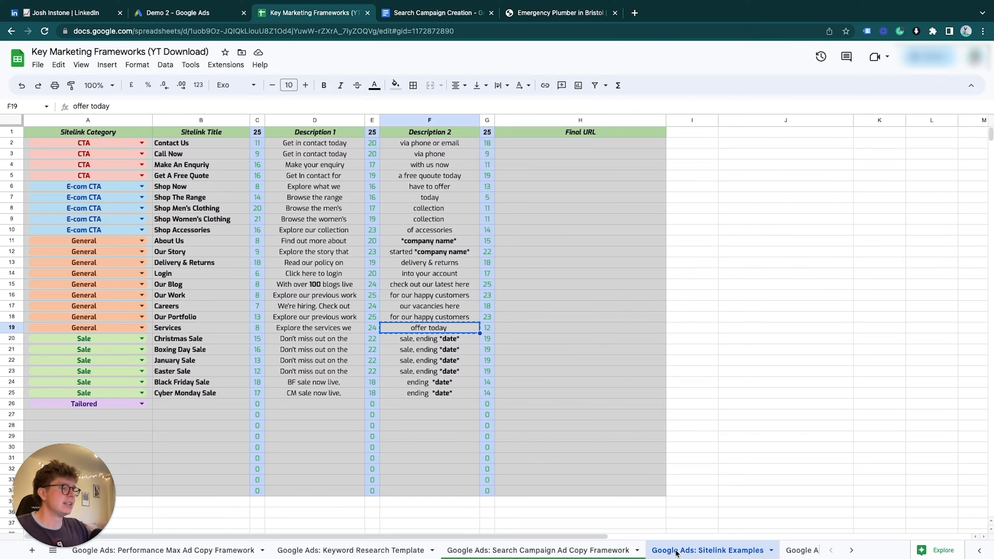
click(738, 550)
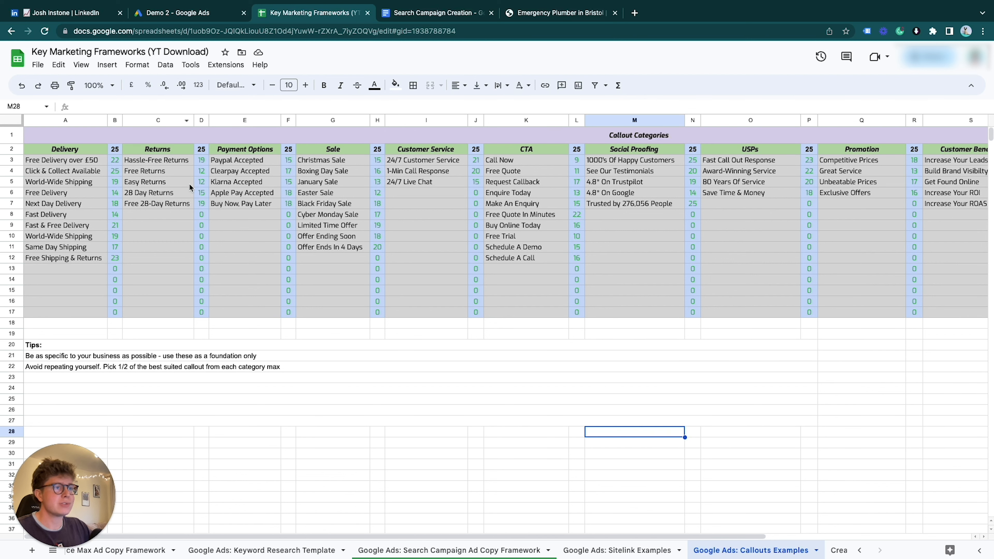
Copy "24/7 Customer Service" from the sheet's Customer Service callouts and enter it as Callout text 1 in Google Ads.
click(451, 160)
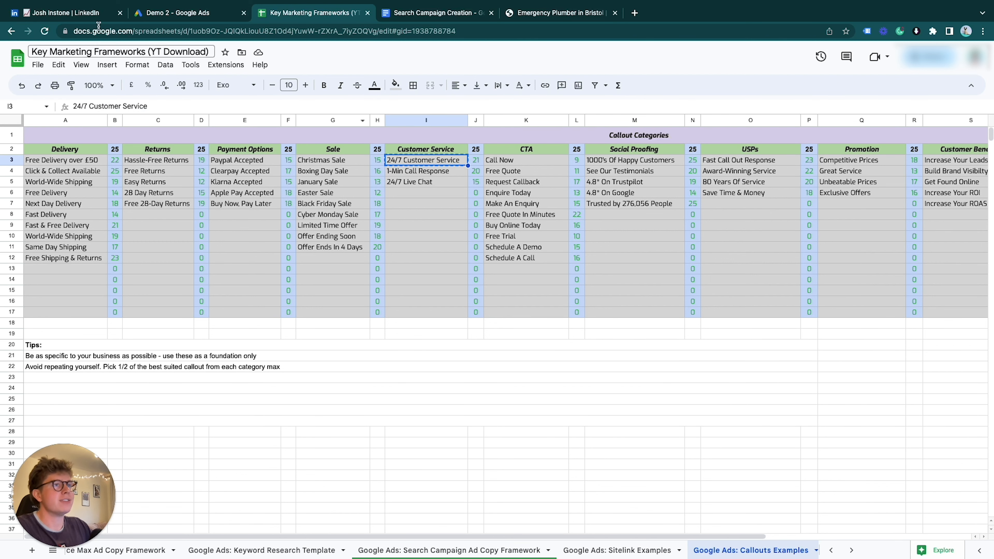
click(168, 9)
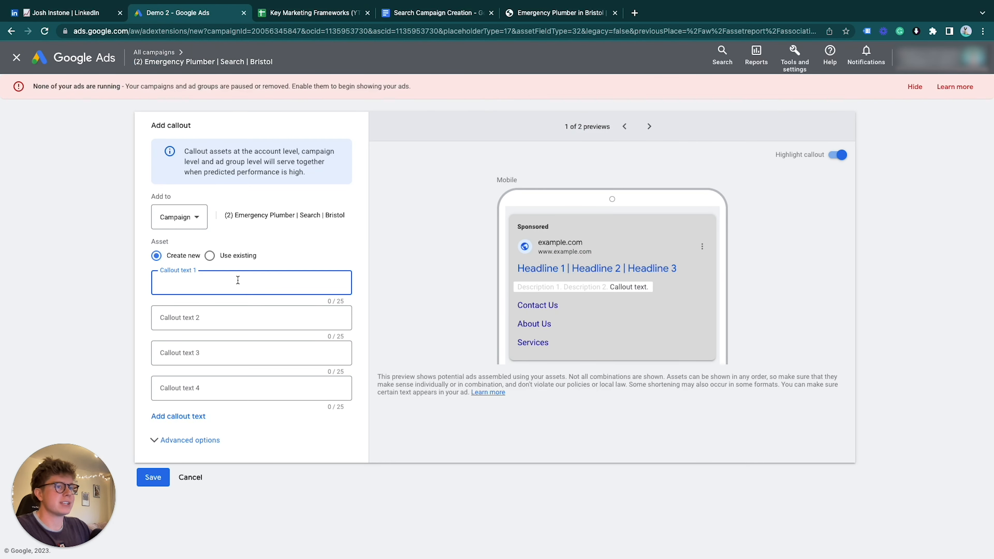
text(24/7 Customer Service)
Copy "4.8* On Trustpilot" from the sheet's Social Proofing callouts and enter it as Callout text 2 in Google Ads.
click(308, 10)
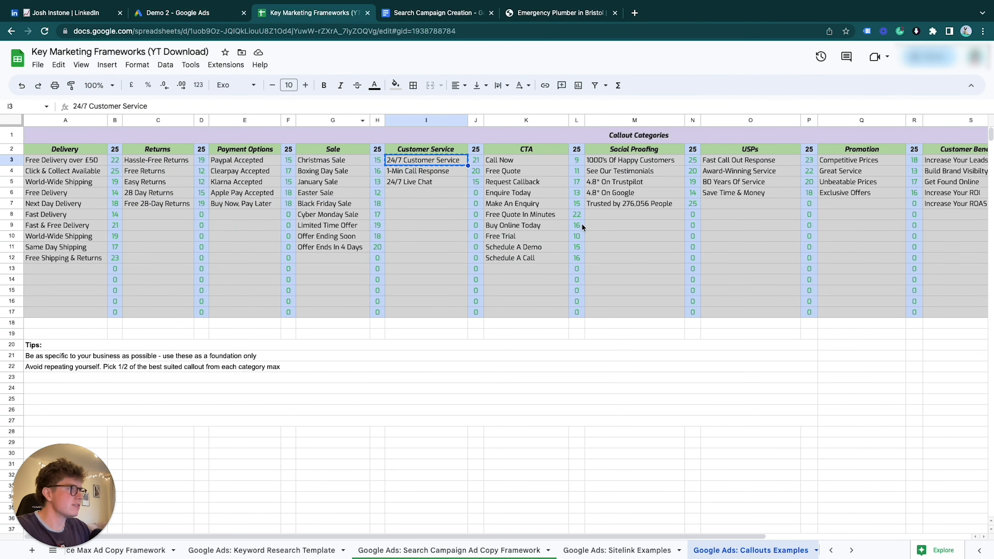
click(625, 183)
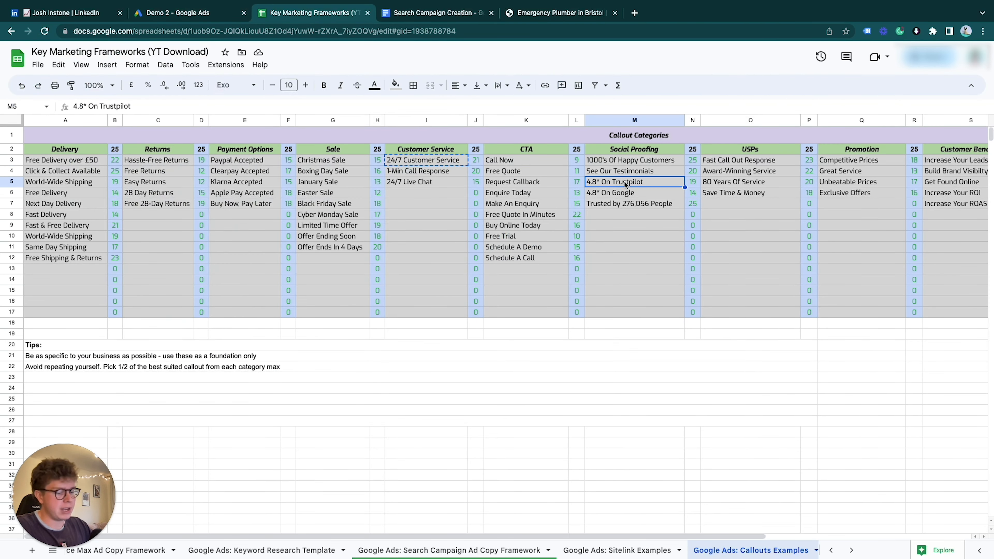
key(ctrl+c)
click(178, 12)
click(221, 318)
key(ctrl+v)
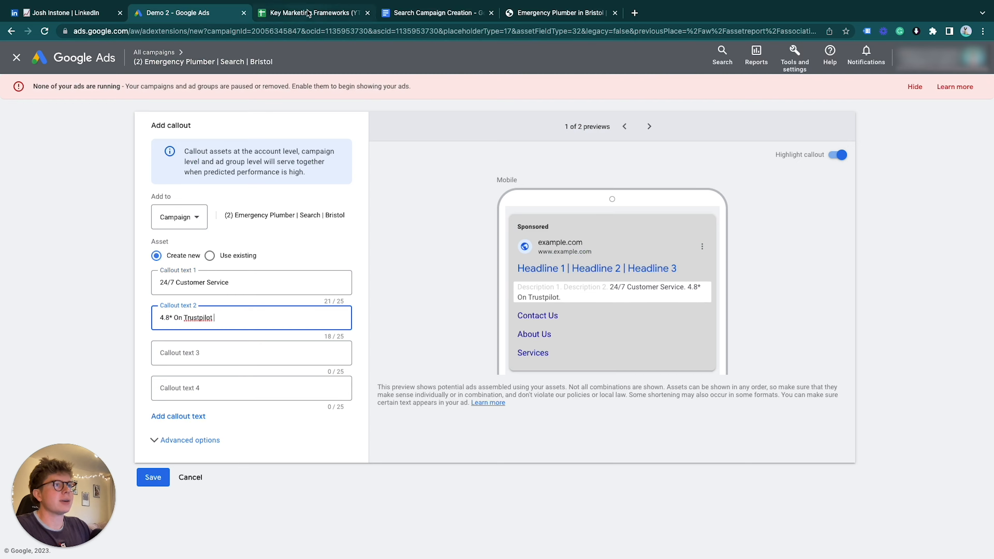
Copy "Fast Call Out Response" from the sheet's USPs callouts and enter it as Callout text 3 in Google Ads.
click(309, 13)
click(735, 162)
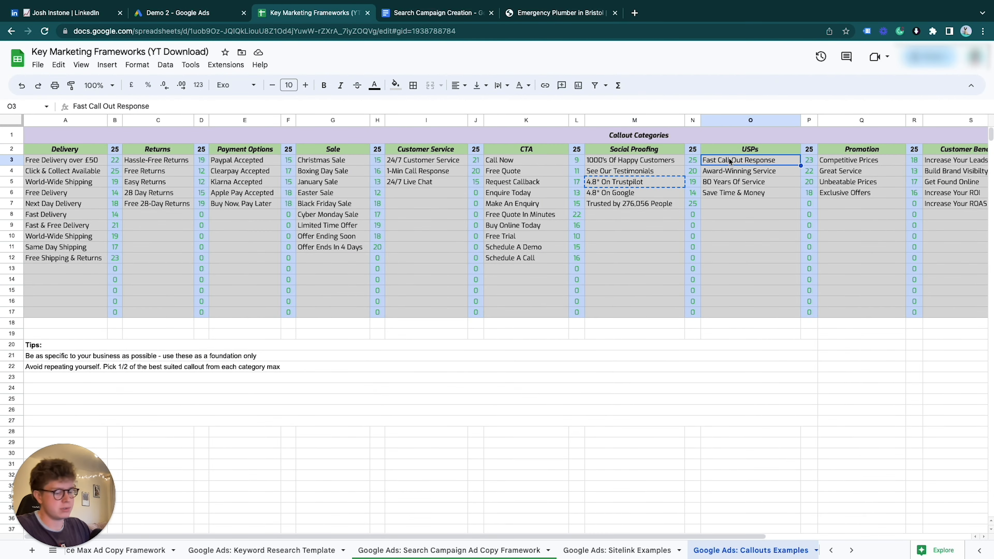
click(231, 15)
click(235, 355)
key(ctrl+v)
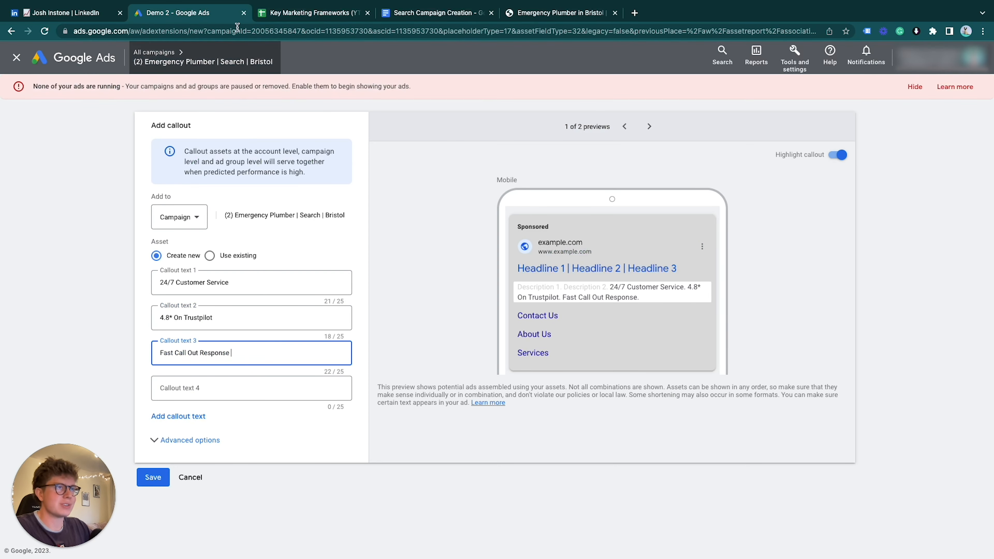
Copy "Award-Winning Service" from the sheet's USPs callouts and enter it as Callout text 4 in Google Ads.
click(321, 13)
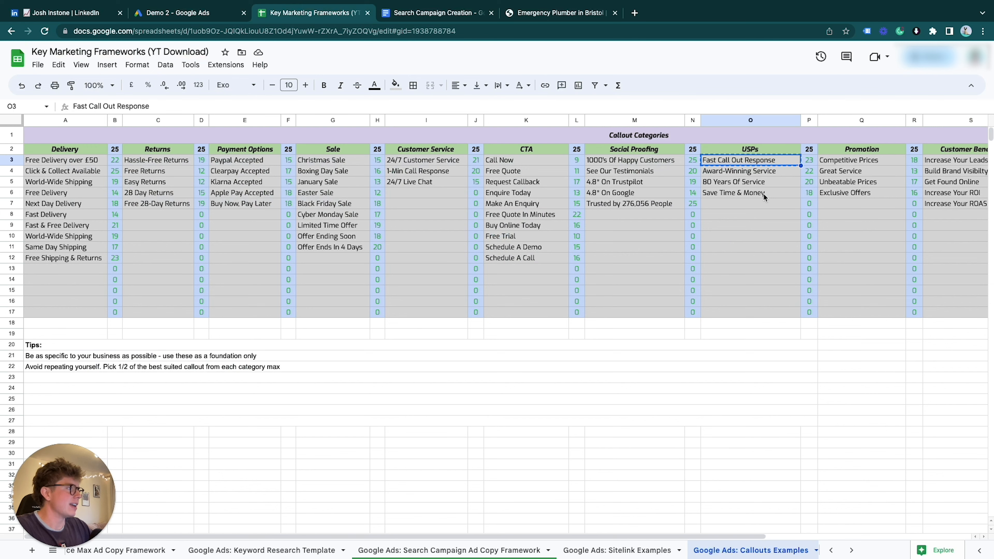
click(765, 172)
click(163, 13)
click(235, 388)
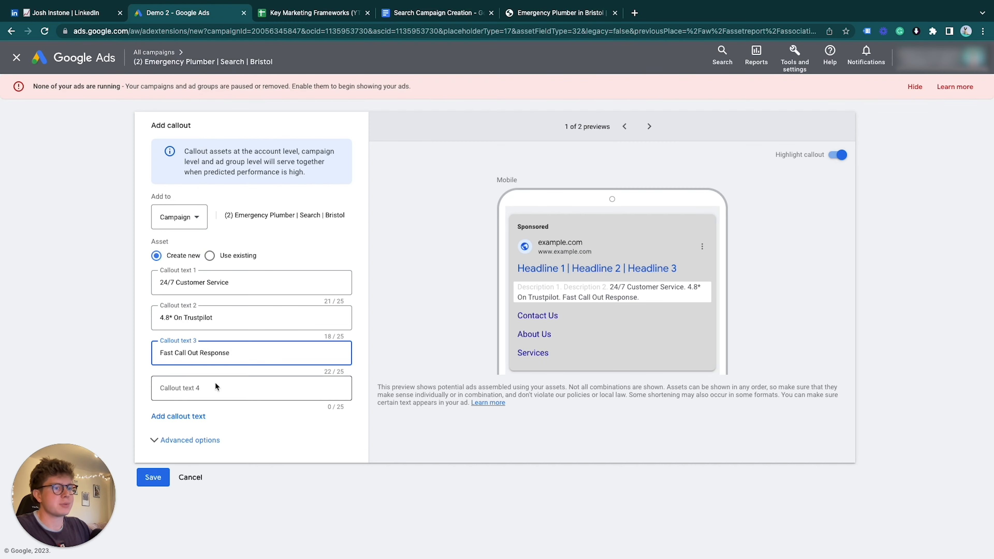
key(ctrl+v)
Copy "Competitive Prices" from the sheet's Promotion callouts and enter it in an added Callout text 5 field in Google Ads.
click(309, 13)
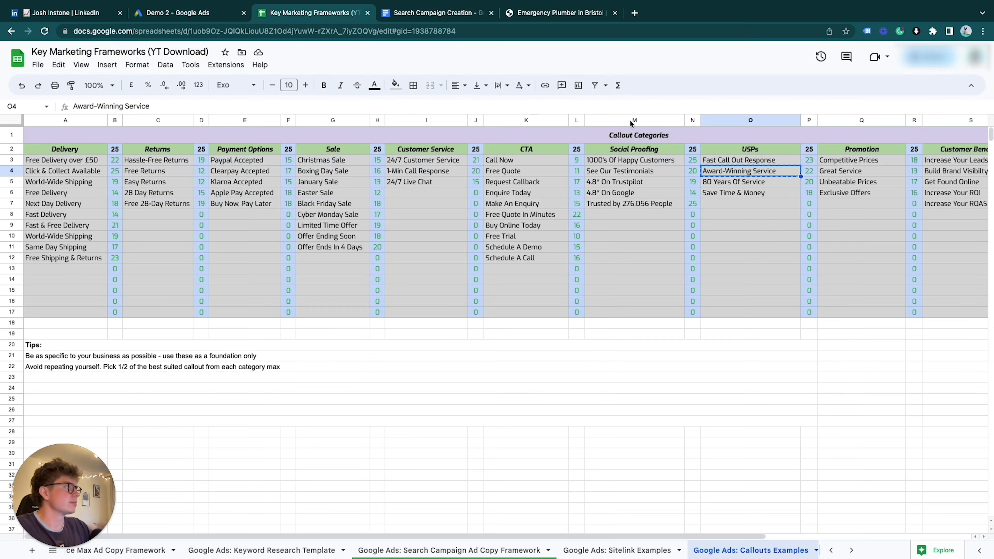
click(844, 163)
click(175, 12)
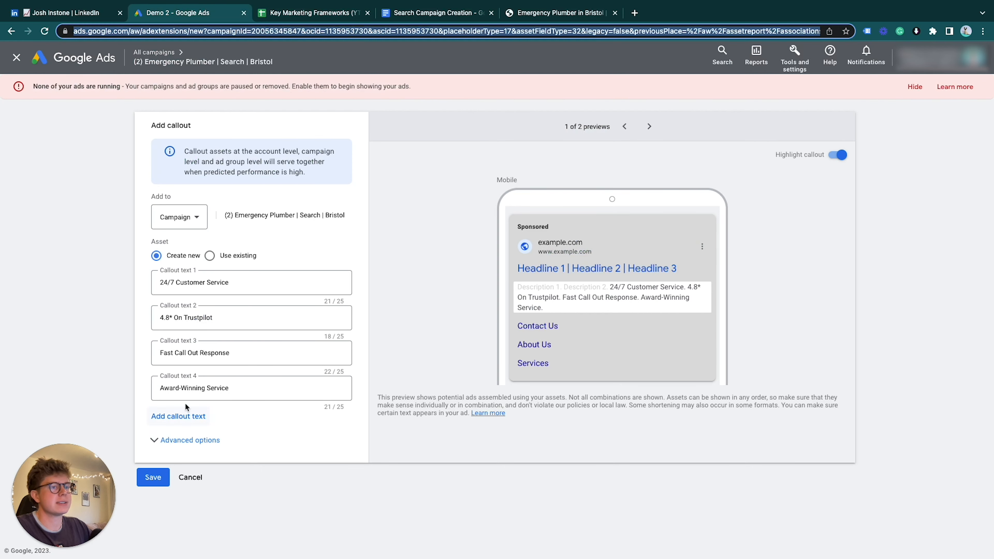
click(189, 416)
text(Competitive Prices)
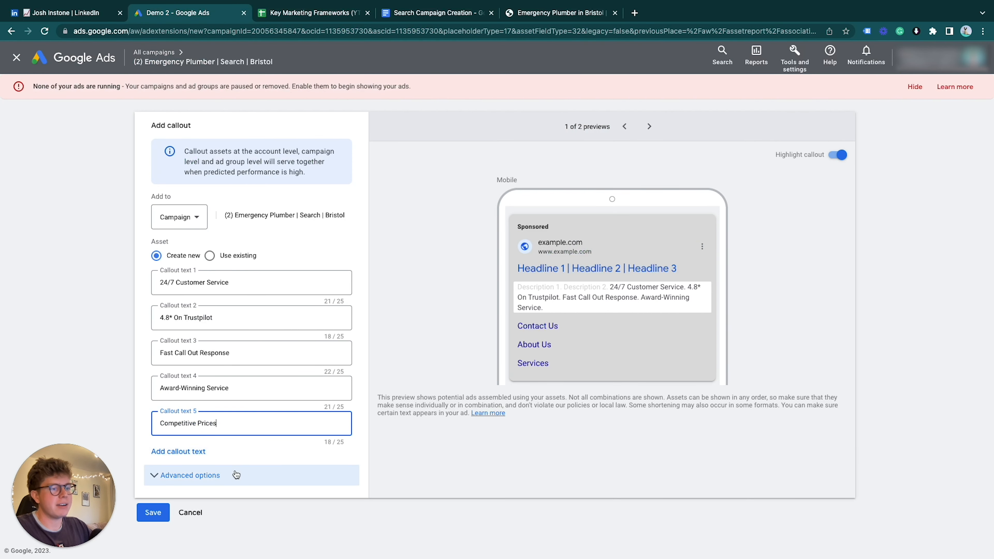
Save the five campaign callouts and widen the Added to column in the assets table.
click(236, 475)
click(185, 453)
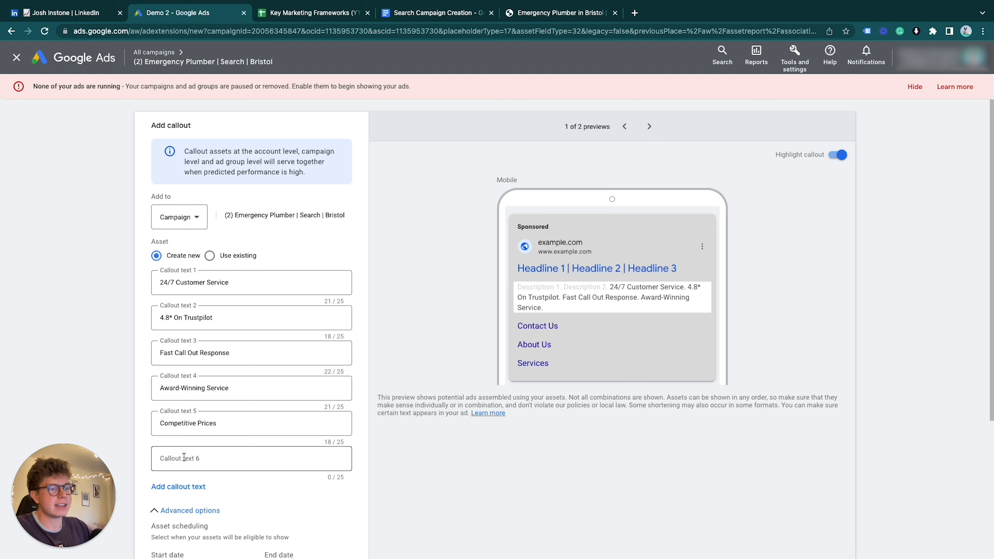
scroll(156, 485, down, 5)
click(153, 510)
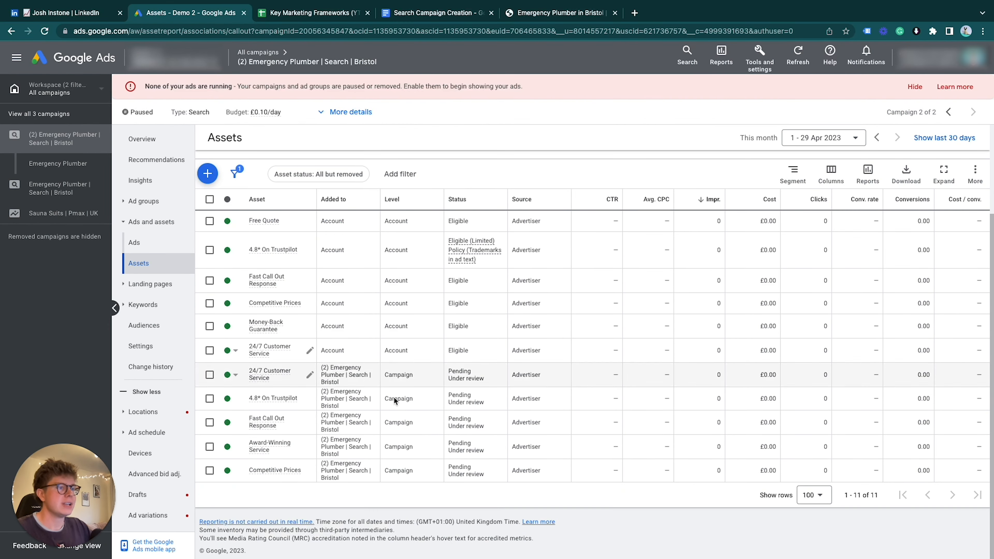
drag(380, 198, 475, 210)
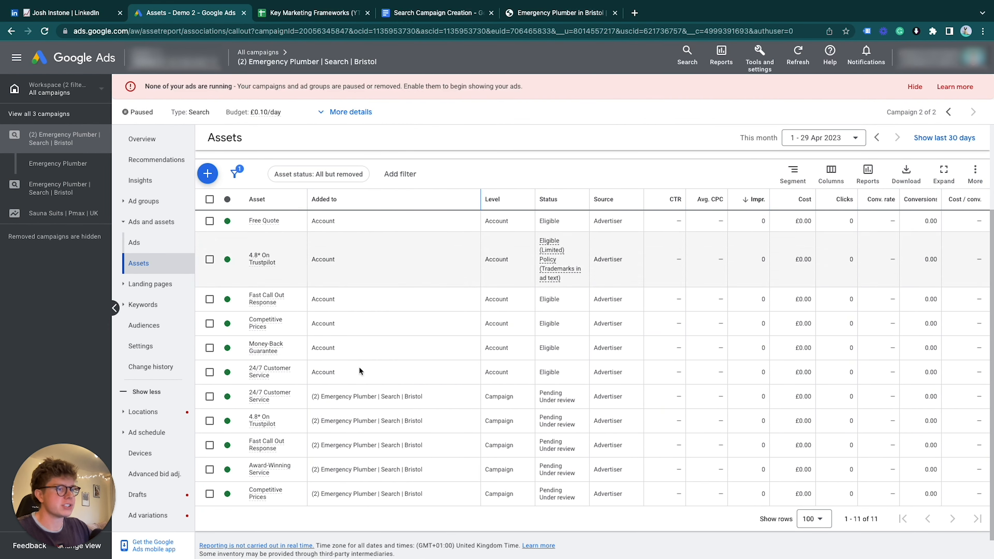
Highlight the five campaign-level callouts in the assets table to review them, and clear the selection.
click(210, 396)
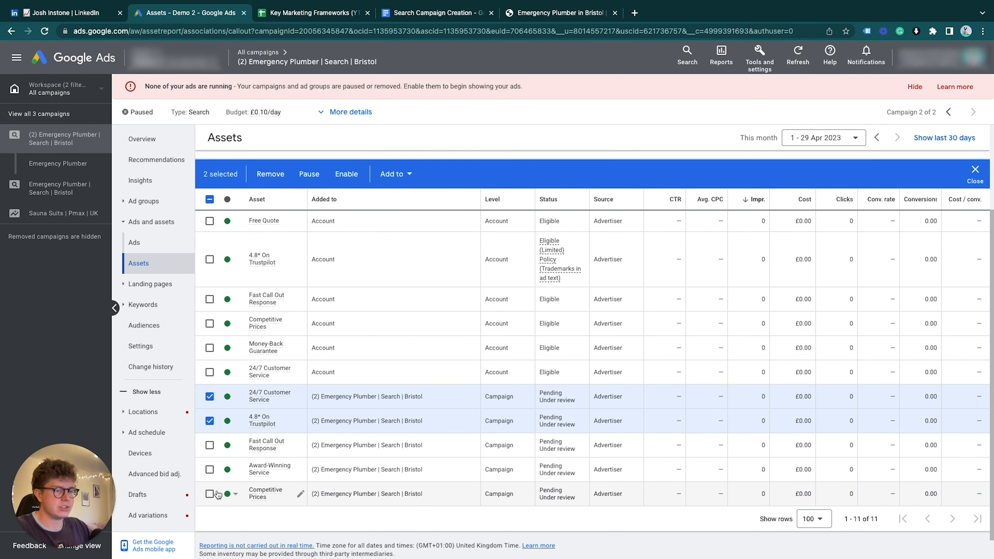
shift+click(210, 493)
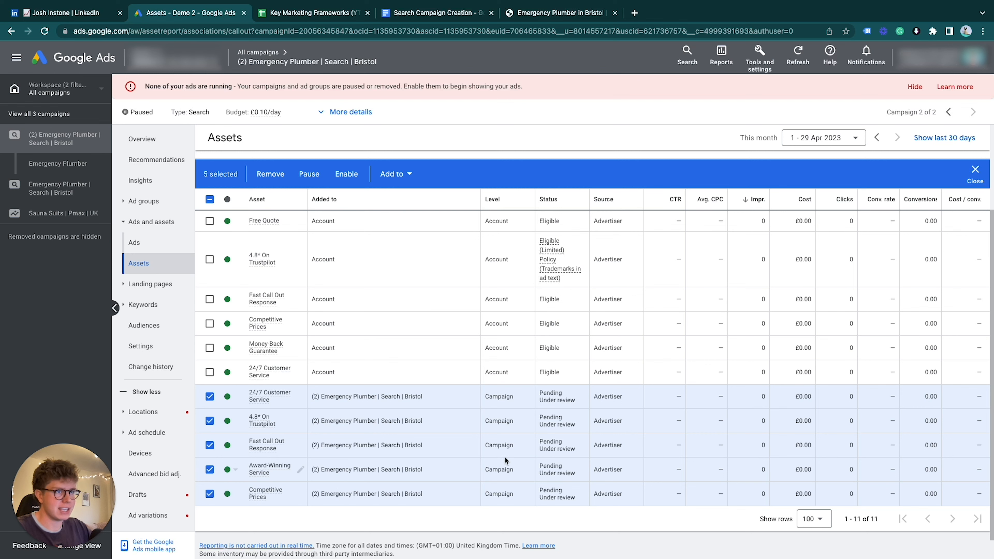
scroll(304, 243, up, 3)
click(975, 282)
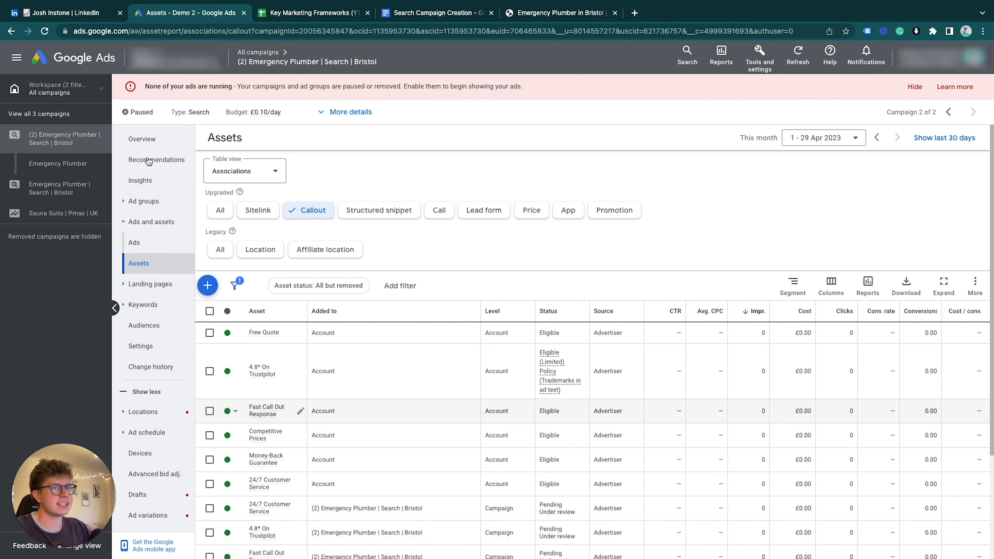
Open the Emergency Plumber ad group from the campaign's ad groups and review its search keywords.
click(144, 201)
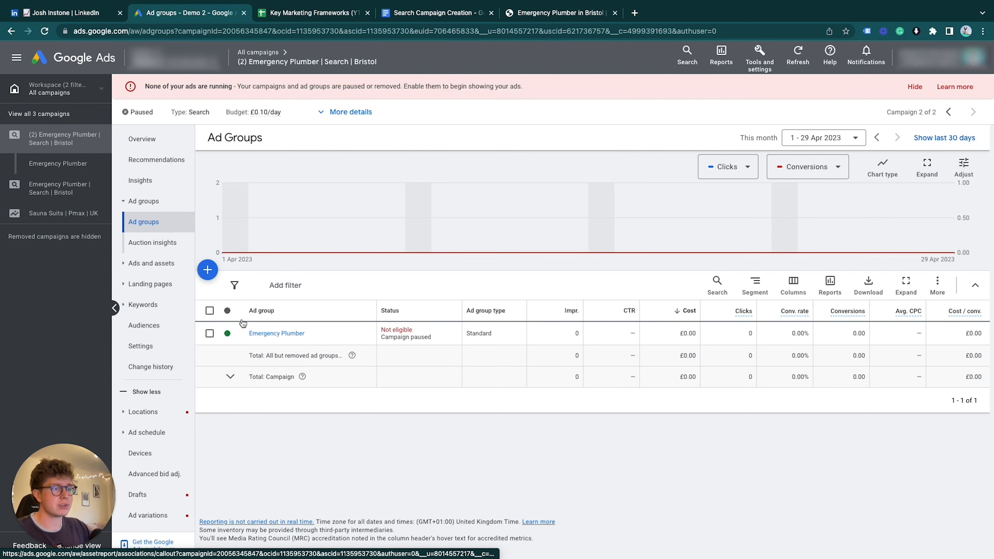
click(276, 334)
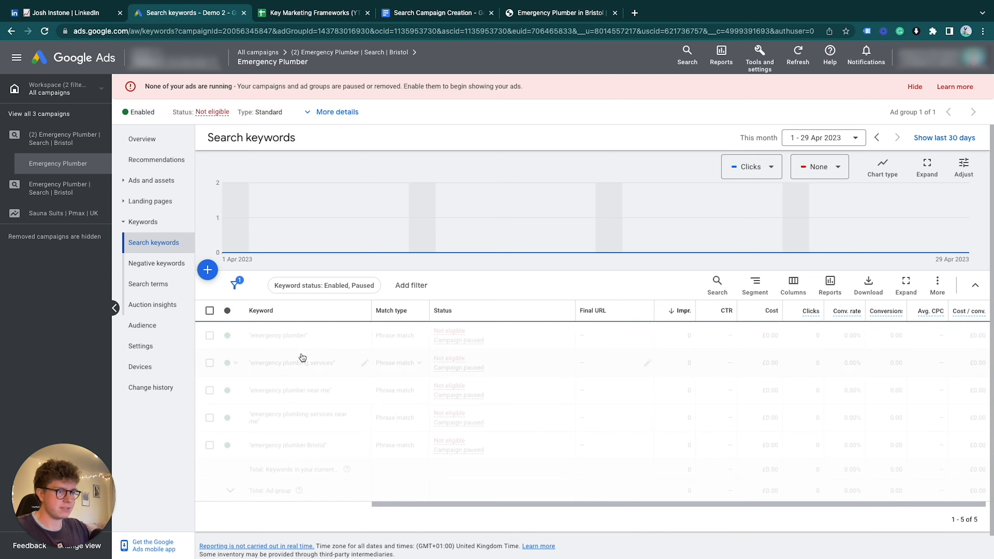
scroll(313, 357, down, 1)
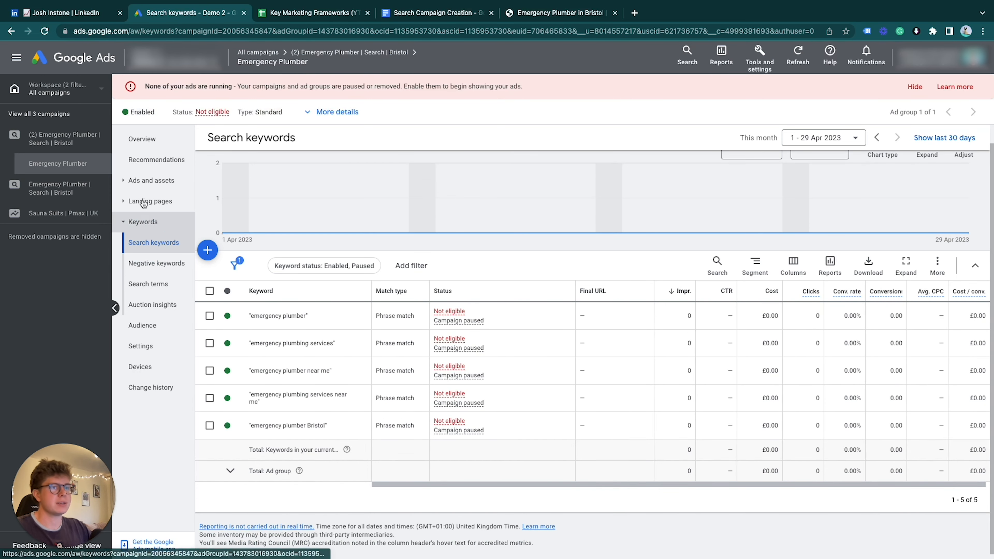
Duplicate the Emergency Plumber ad group by copying and pasting it within the (2) Emergency Plumber | Search | Bristol campaign.
click(63, 139)
click(158, 200)
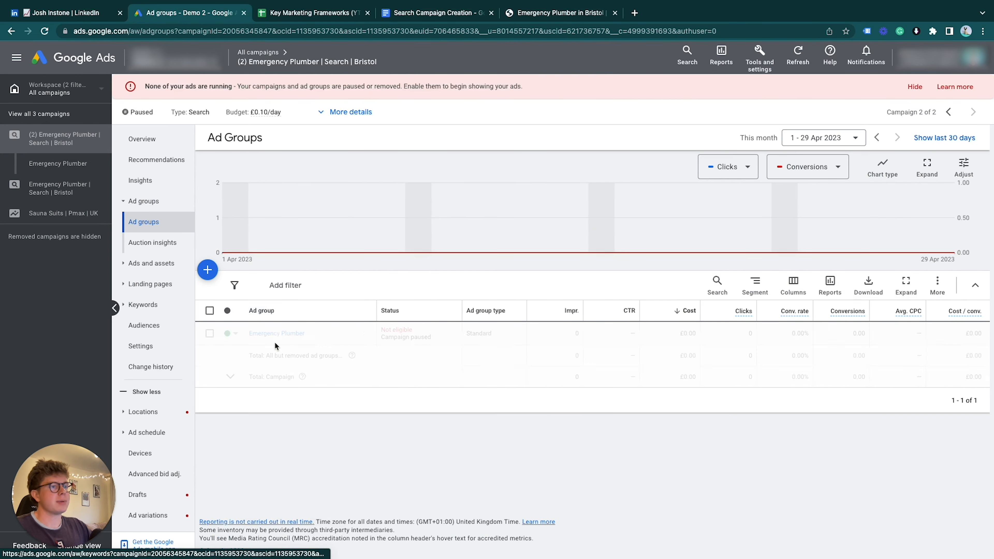
click(210, 334)
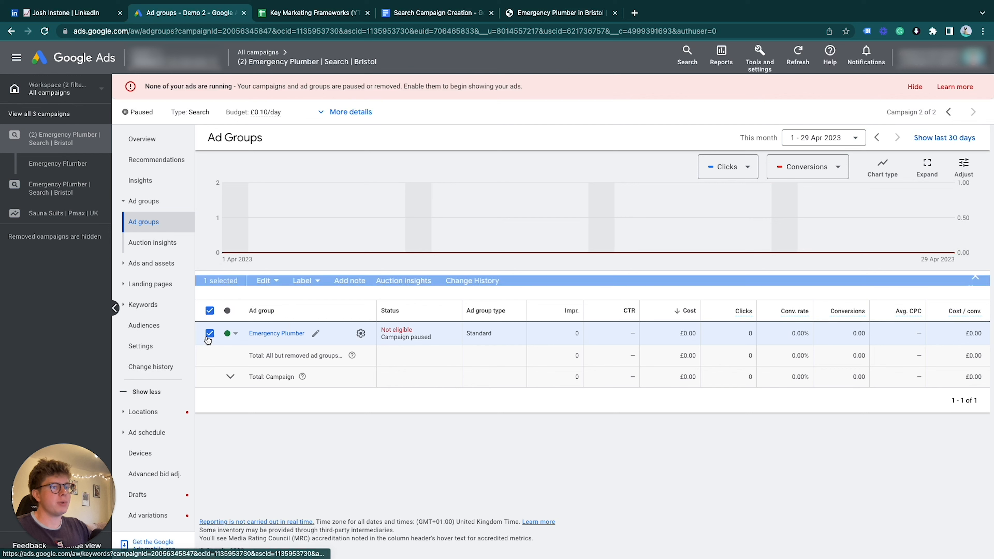
click(270, 286)
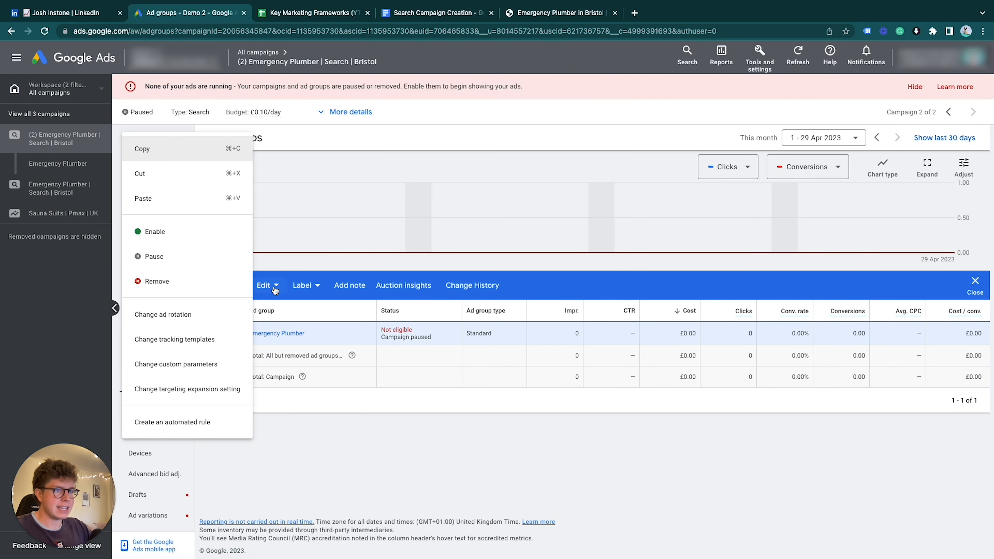
click(160, 150)
click(972, 285)
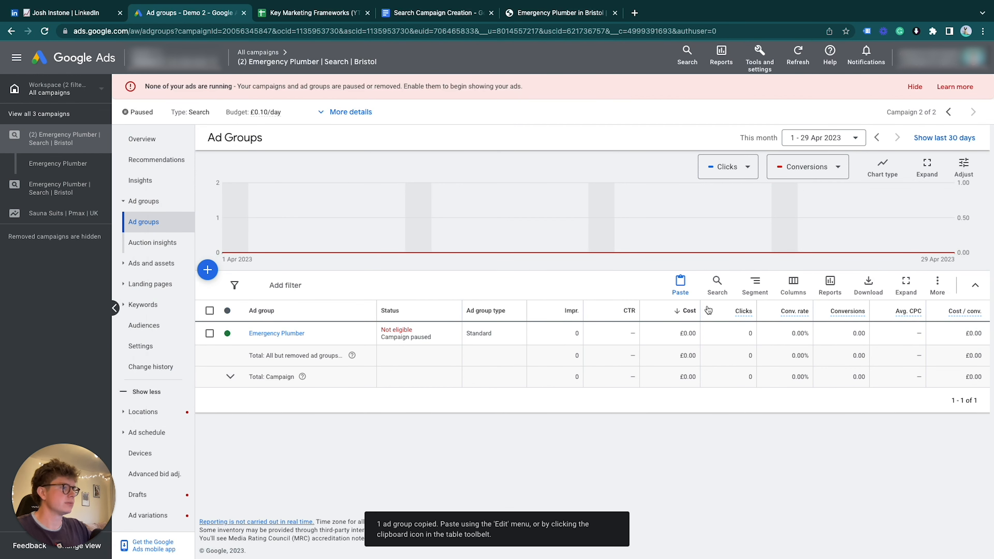
click(680, 281)
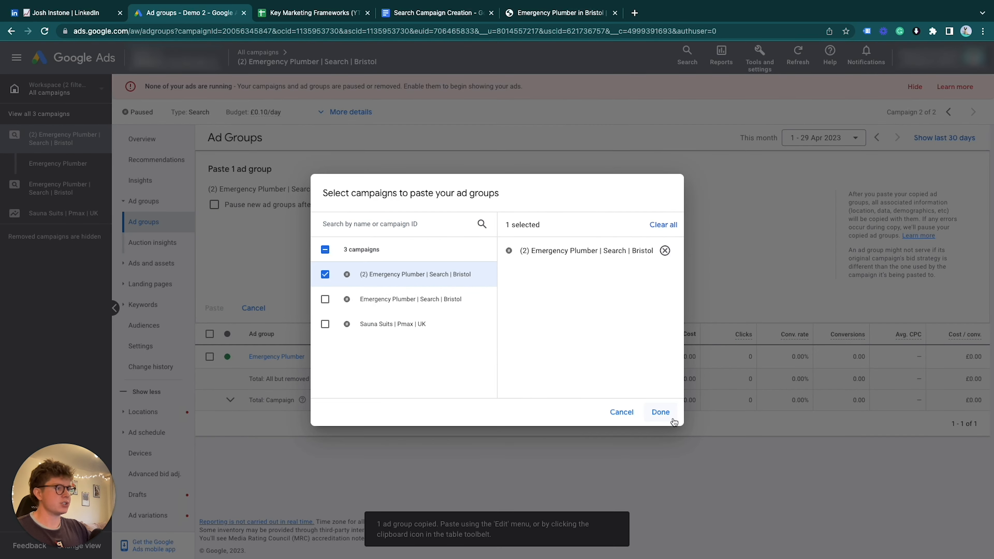
click(662, 412)
click(214, 308)
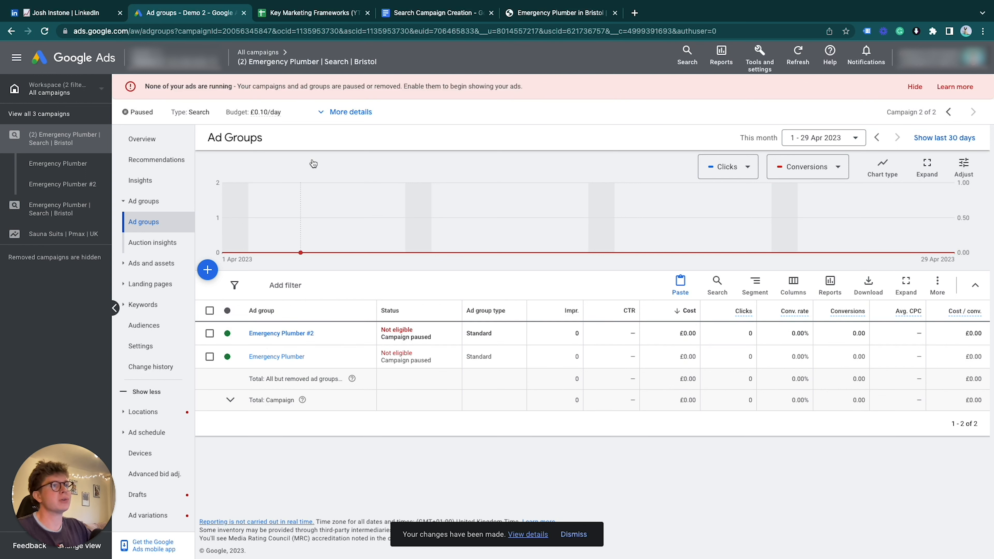
Take the ad group name "24 hour plumber" from the Keyword Research Template sheet and rename the duplicated ad group with it.
click(320, 13)
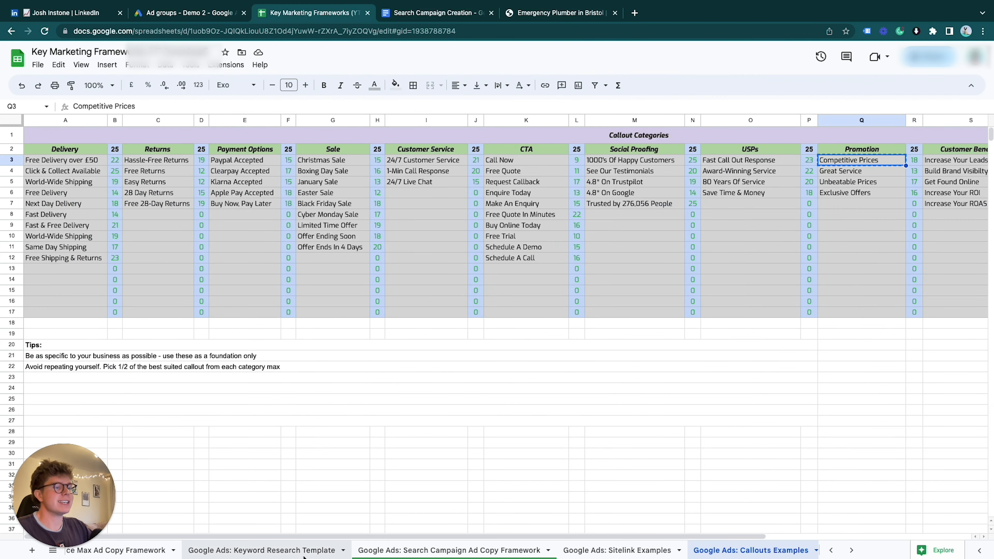
click(317, 550)
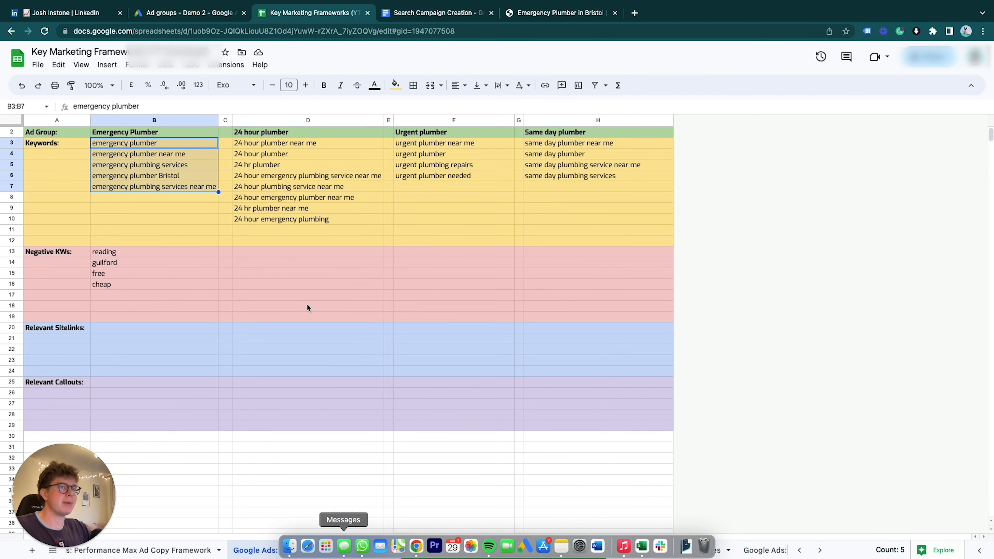
click(295, 133)
click(196, 13)
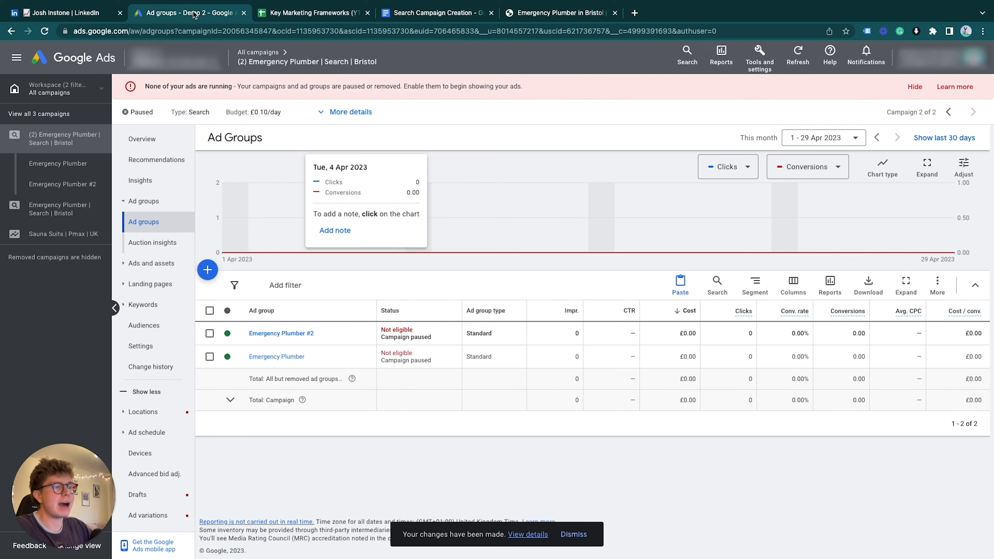
click(324, 335)
triple_click(284, 354)
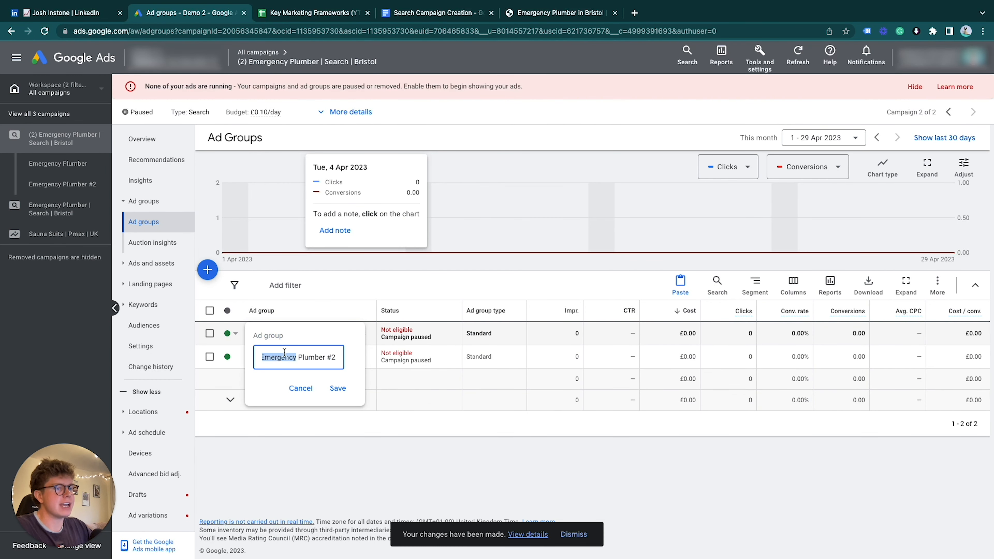
text(24 hour plumber)
click(338, 390)
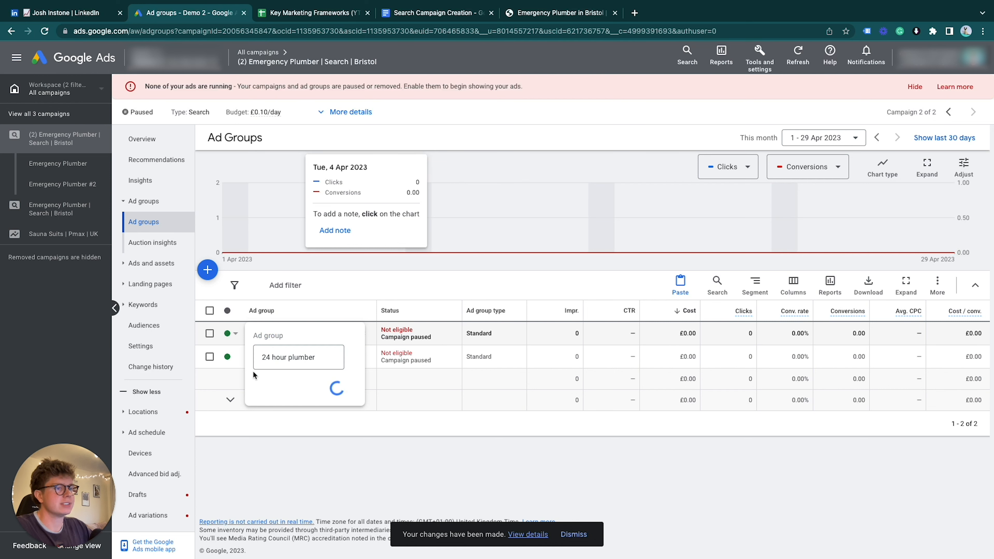
Permanently remove all five emergency plumber keywords from the 24 hour plumber ad group.
click(266, 333)
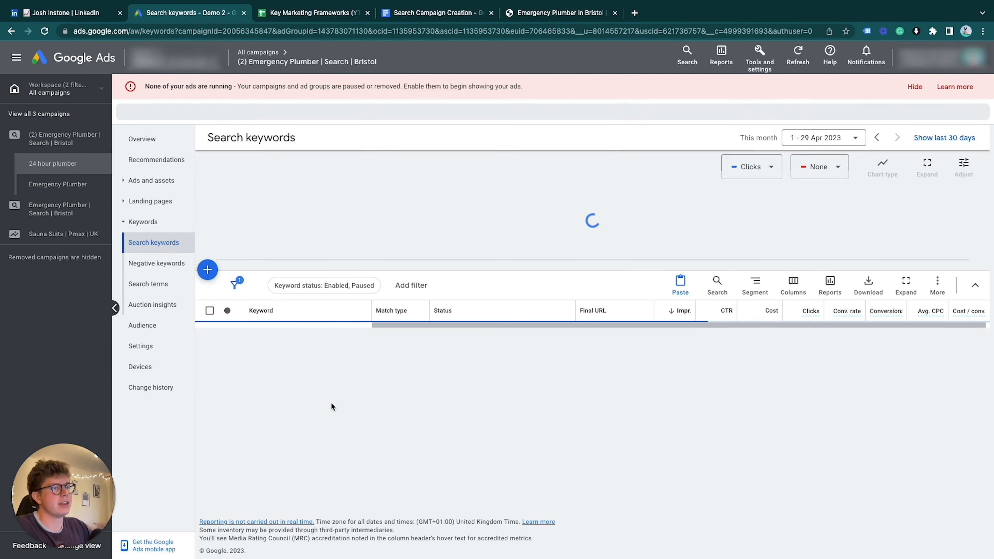
click(210, 311)
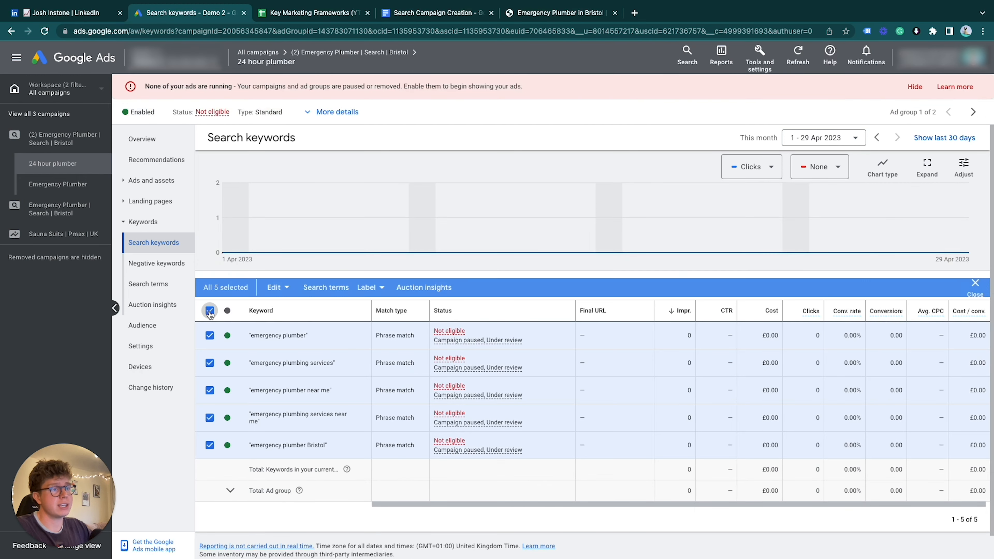
click(285, 288)
click(214, 263)
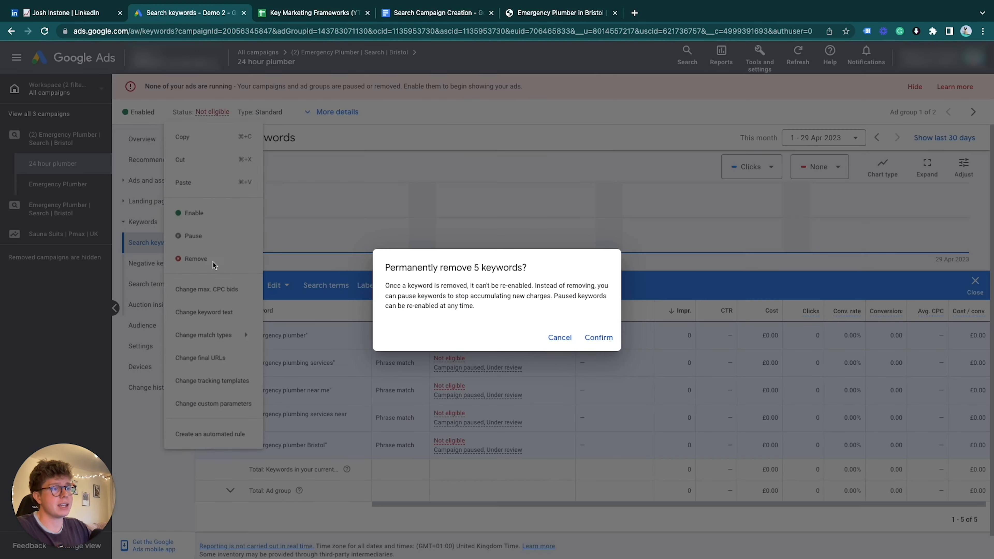
click(598, 339)
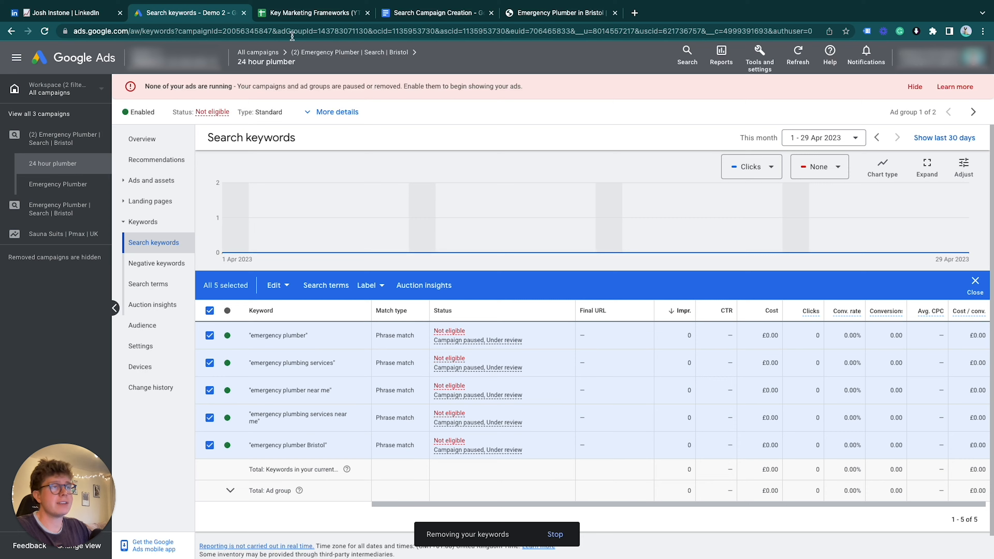
Copy the 24 hour plumber keywords from the Keyword Research Template sheet and add them to the 24 hour plumber ad group in Google Ads.
click(311, 16)
drag(284, 146, 304, 217)
key(ctrl+c)
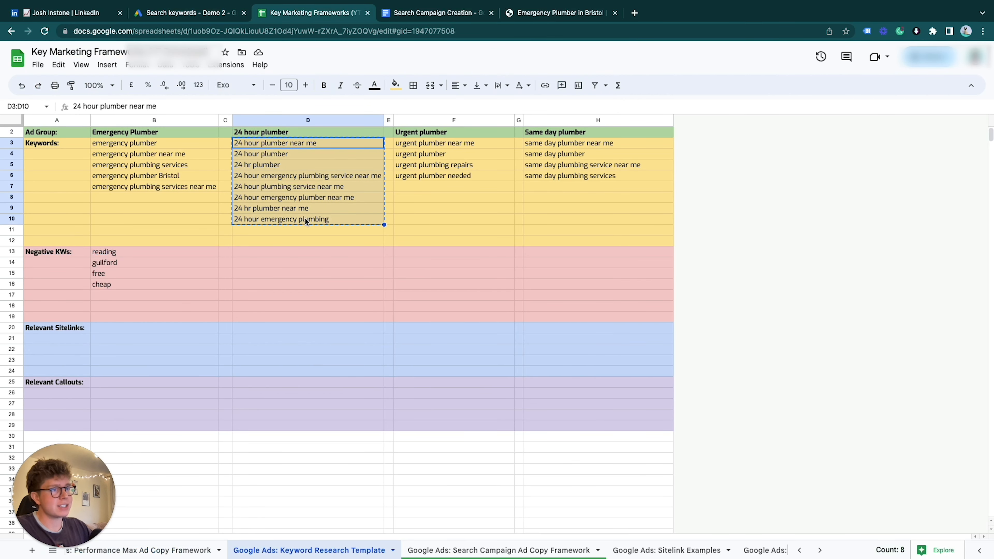
click(207, 16)
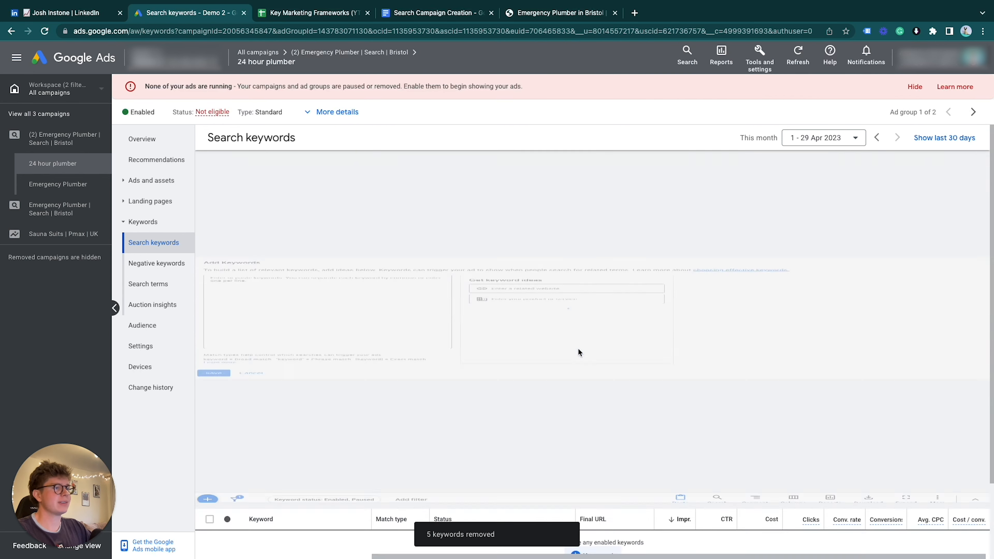
click(577, 347)
key(ctrl+v)
click(213, 471)
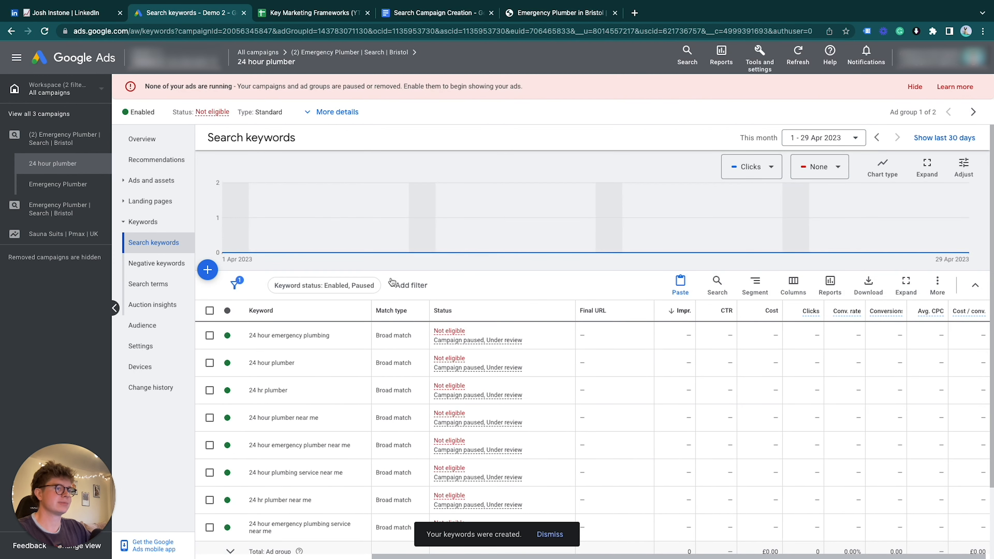
Change the match type of all keywords in the 24 hour plumber ad group to phrase match.
click(210, 311)
click(277, 285)
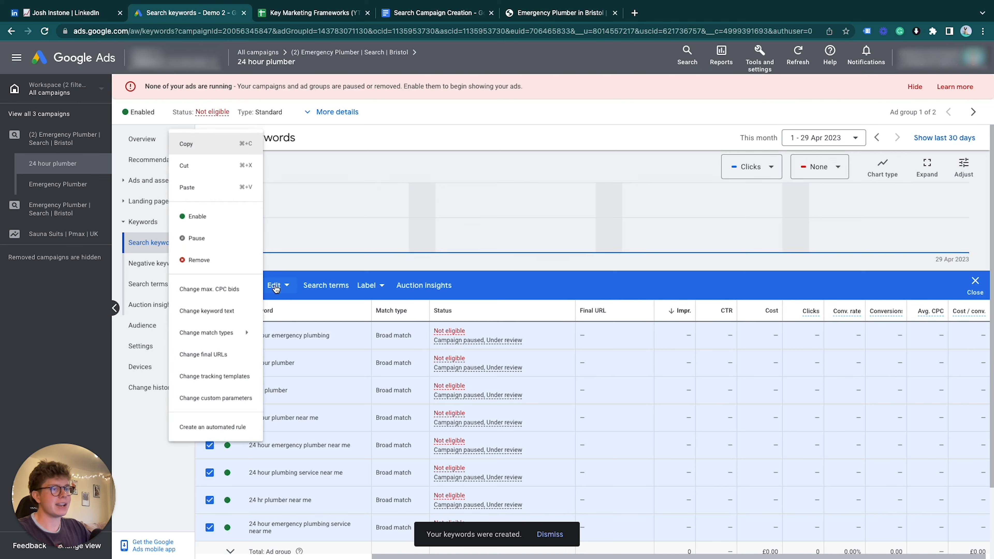
mouse_move(222, 339)
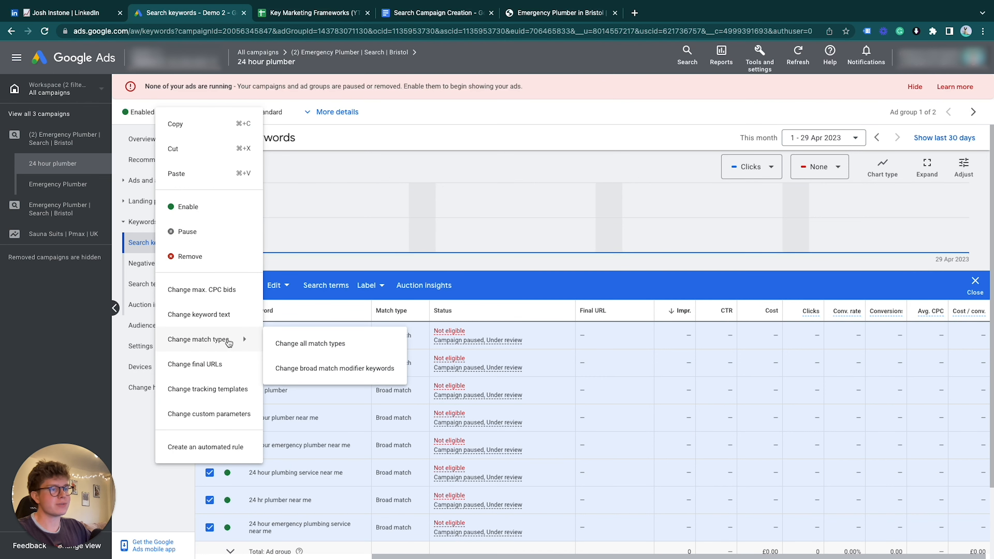
click(279, 344)
click(240, 196)
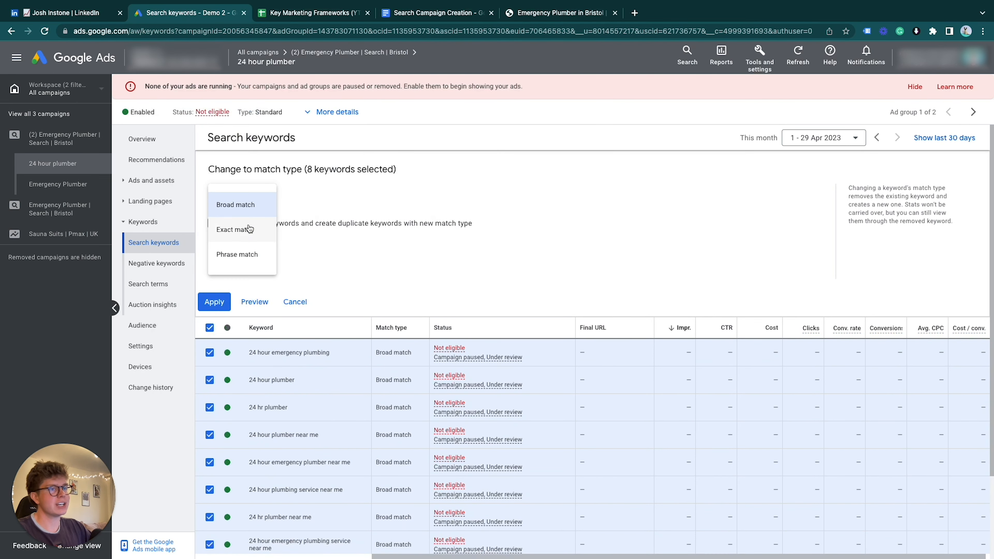
click(249, 258)
click(214, 302)
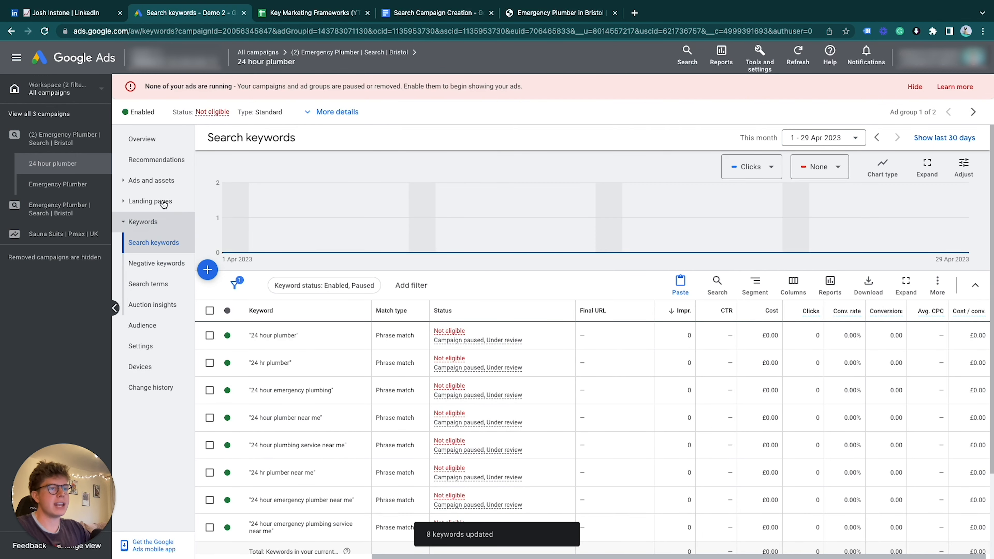
Open the 24 hour plumber ad group's responsive search ad for editing, with the Key Marketing Frameworks sheet moved to a separate window.
click(151, 180)
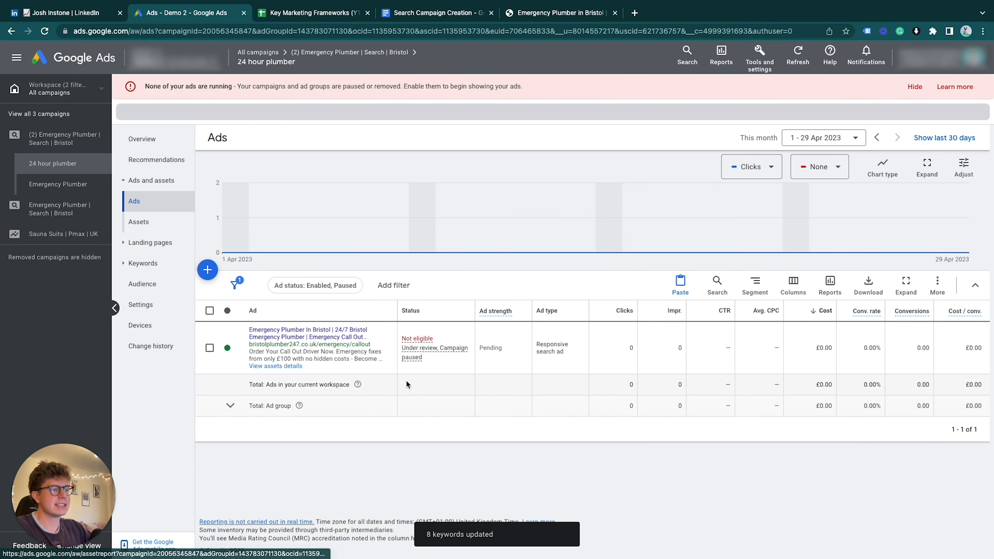
click(391, 350)
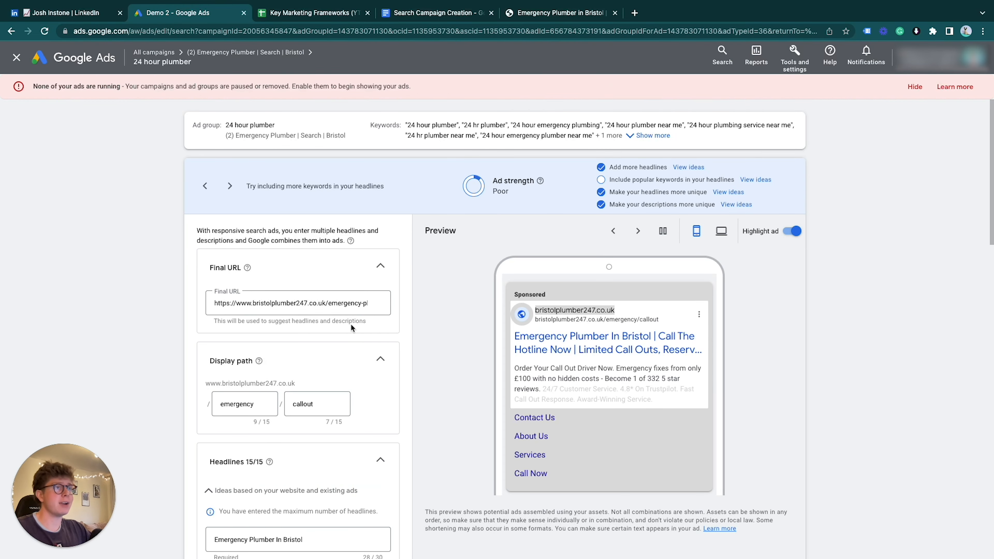
click(330, 15)
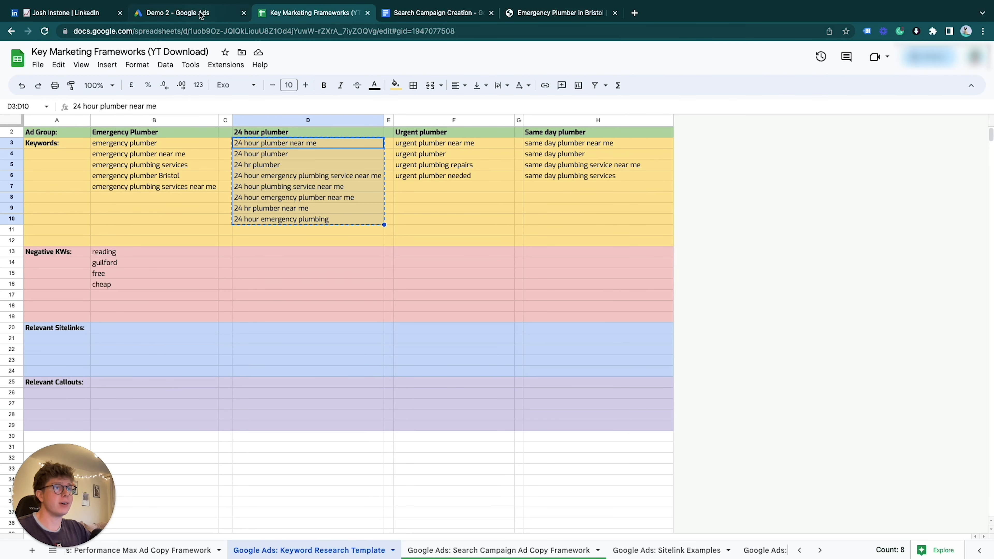
drag(285, 15, 0, 79)
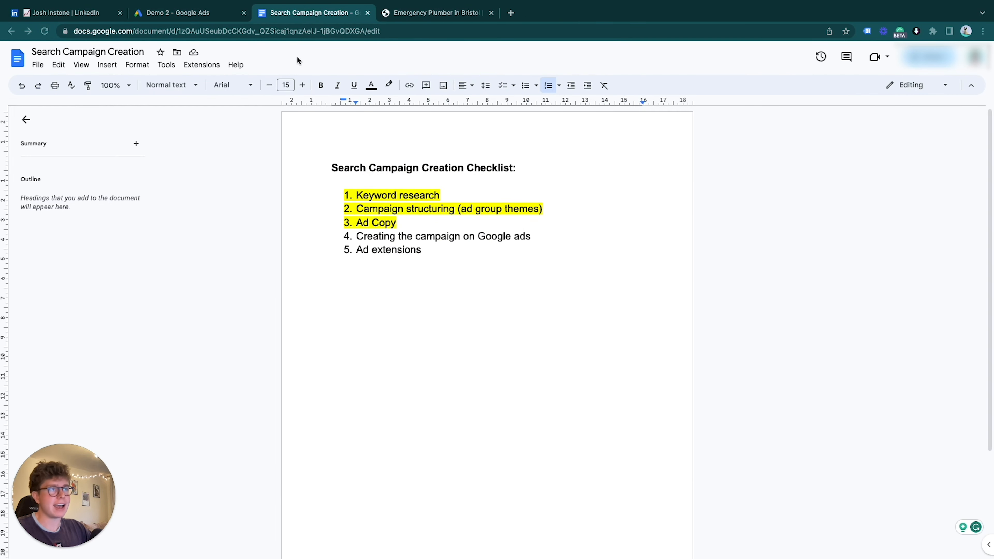
click(219, 13)
scroll(317, 229, down, 5)
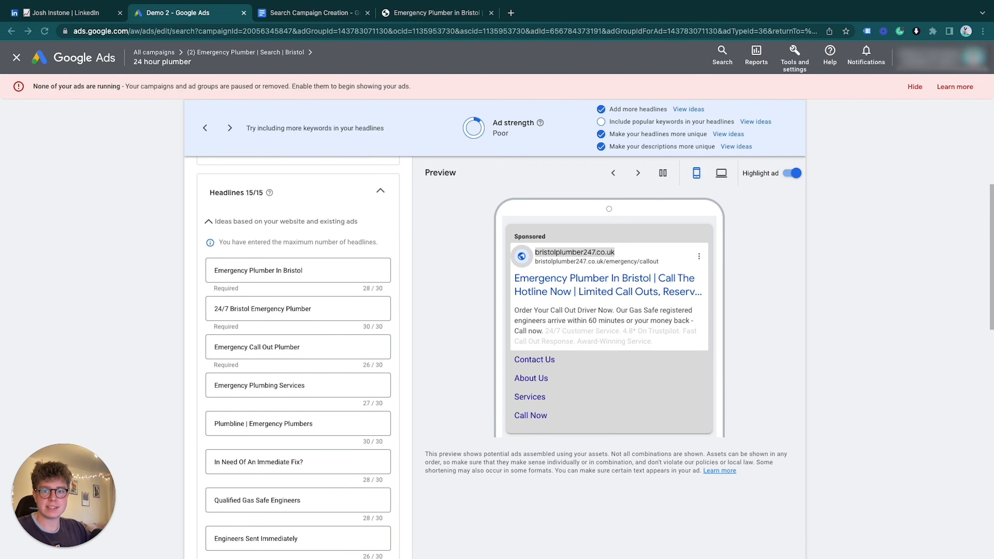
Change the first two headlines to "24 Hour Plumber In Bristol" and "24 Hour Emergency Plumber".
drag(248, 270, 129, 262)
text(24 Hour)
click(230, 308)
key(BackSpace)
key(BackSpace)
key(BackSpace)
text(Hour)
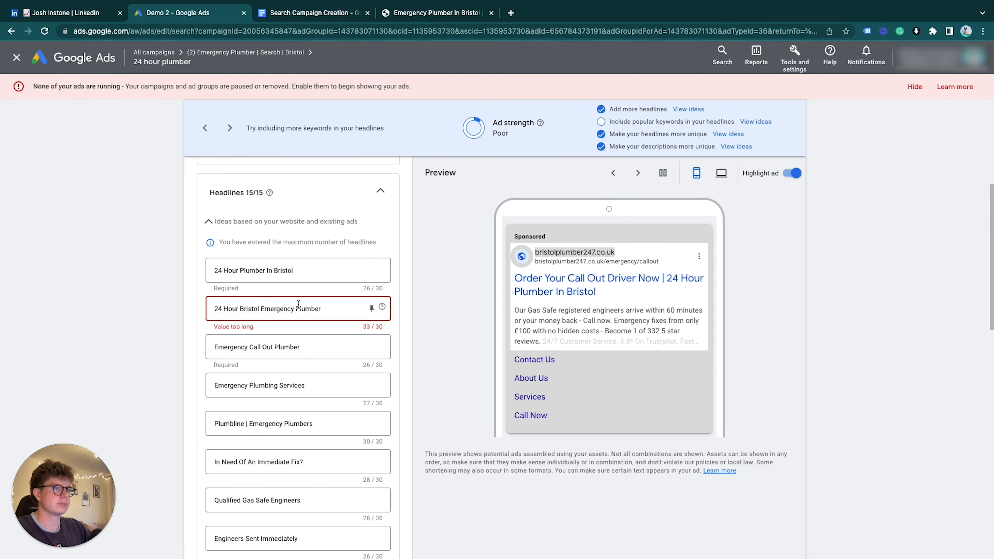
drag(260, 309, 238, 309)
key(BackSpace)
Replace the third headline, "Emergency Call Out Plumber", with "24 Hour Emergency Plumbing".
triple_click(257, 347)
text(24 hour emergency plumbing)
click(227, 347)
key(BackSpace)
text(HR )
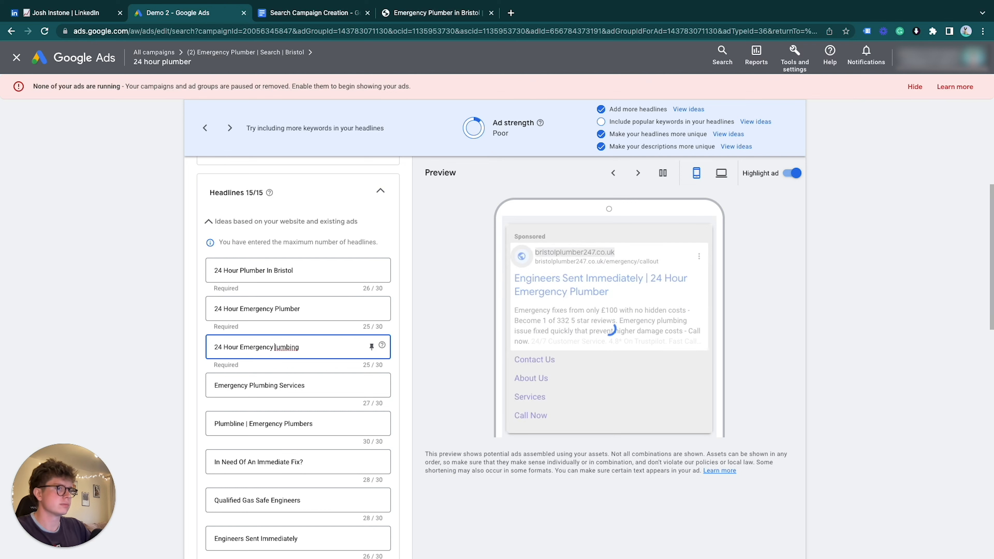
text(P)
Replace the fourth headline, "Emergency Plumbing Services", with "24 HR Plumber Near Me".
triple_click(256, 386)
text(24 hr plumber near me)
drag(229, 386, 224, 386)
text(HR)
click(238, 386)
key(BackSpace)
text(P)
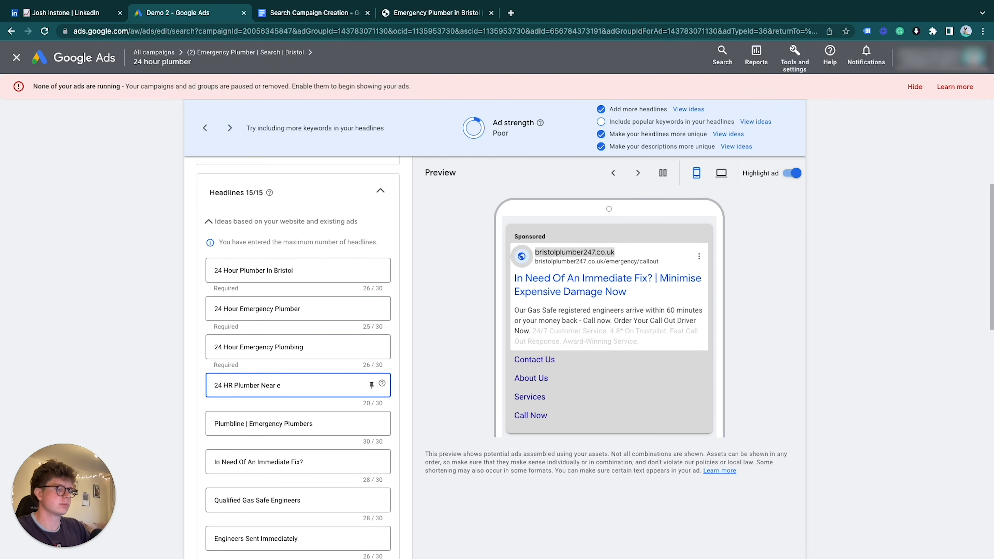
text(M)
Reword the third description's opening to "24 hour plumbing issue" in place of "Emergency plumbing issue".
scroll(357, 323, down, 10)
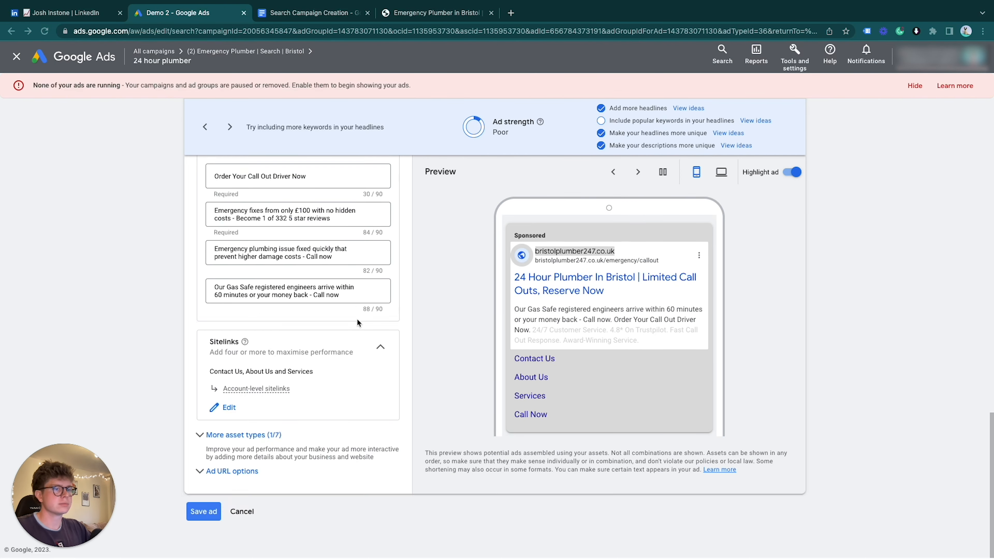
scroll(357, 323, up, 2)
drag(247, 332, 157, 322)
text(24 hour)
Rewrite the first description as "24/7 Bristol emergency plumber available within 1 hour - Book now to avoid disappointment", correcting the spelling of its last word.
drag(309, 259, 126, 252)
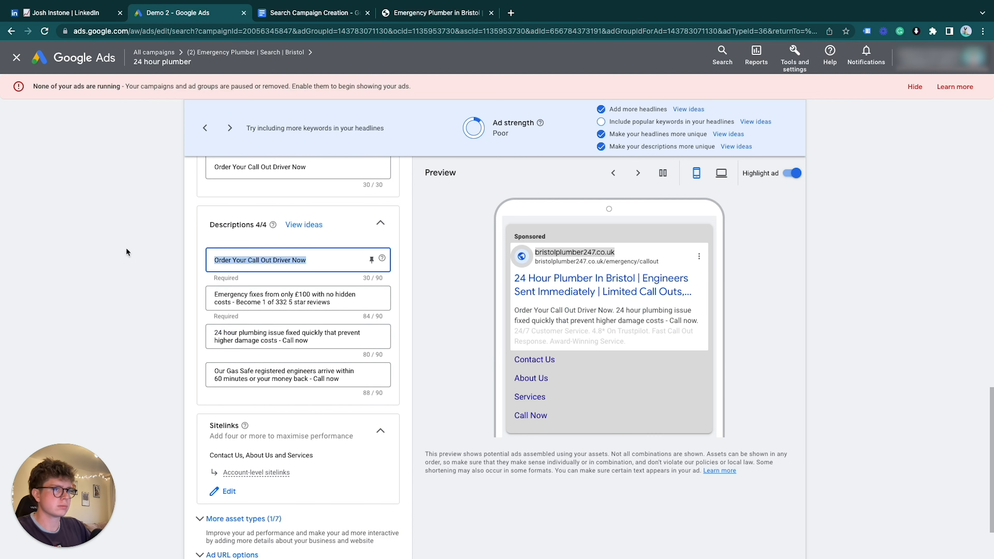
text(24/7 Bristol emergency plumber available within 1 hour - Book now to avoid dissapointment)
scroll(340, 351, up, 1)
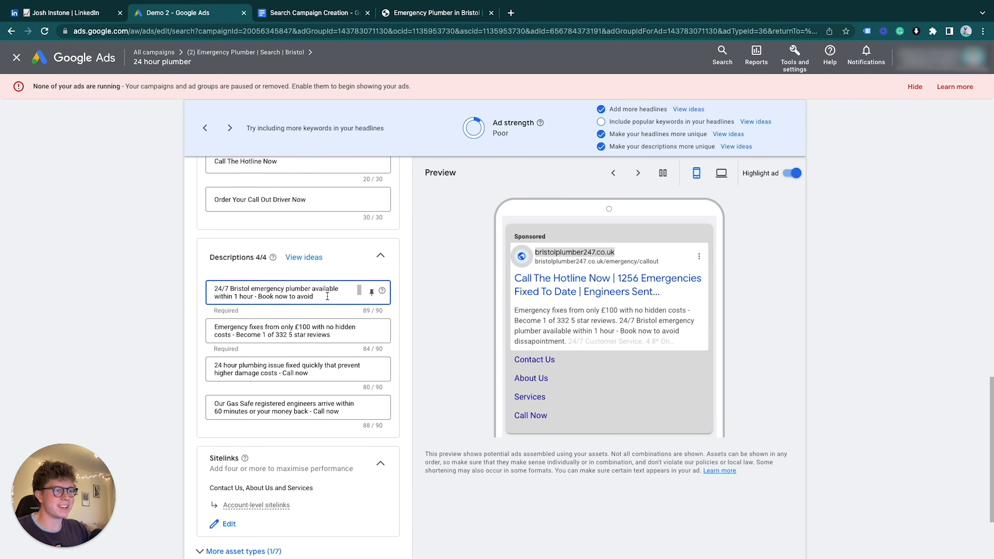
scroll(327, 296, down, 1)
right_click(243, 278)
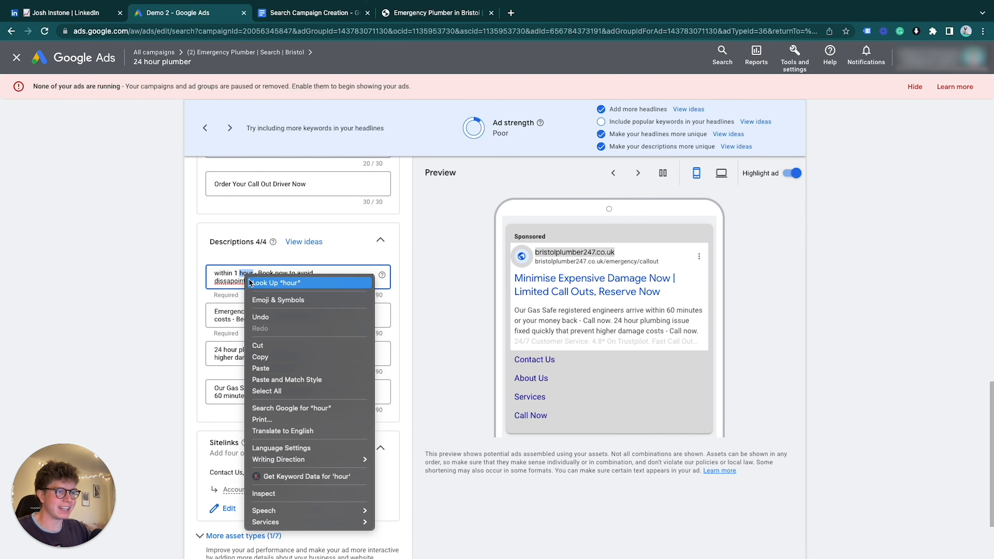
key(Escape)
right_click(231, 280)
click(296, 290)
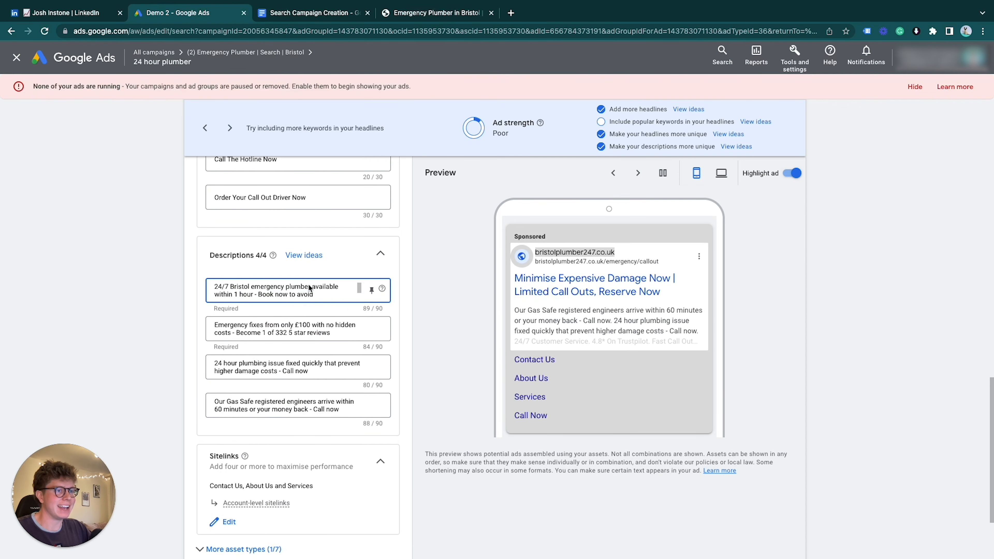
Set the display path to 24-hour/plumbing and the fourth headline to "24 Hour Plumber Near Me", and save the ad.
scroll(176, 303, up, 2)
scroll(157, 305, down, 2)
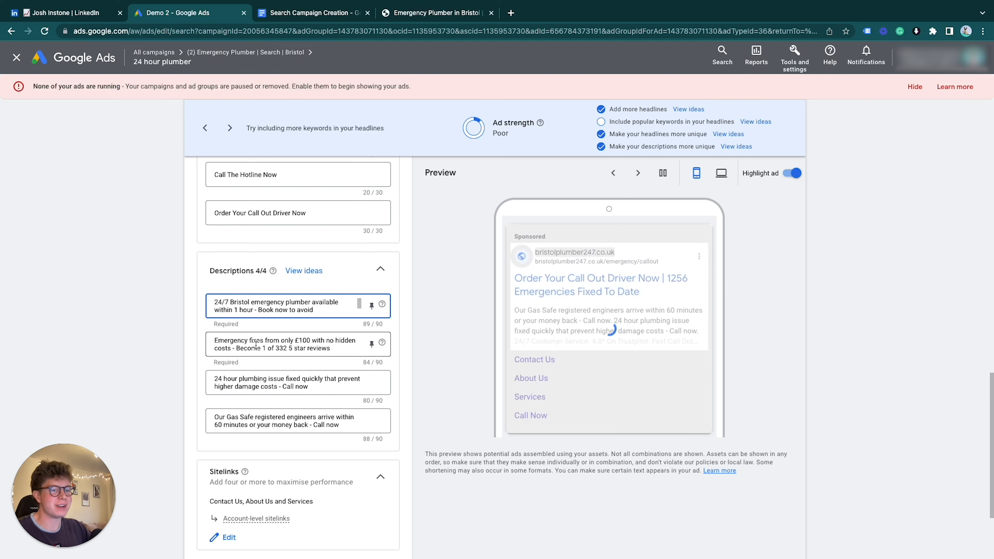
scroll(303, 377, down, 1)
scroll(303, 377, down, 1)
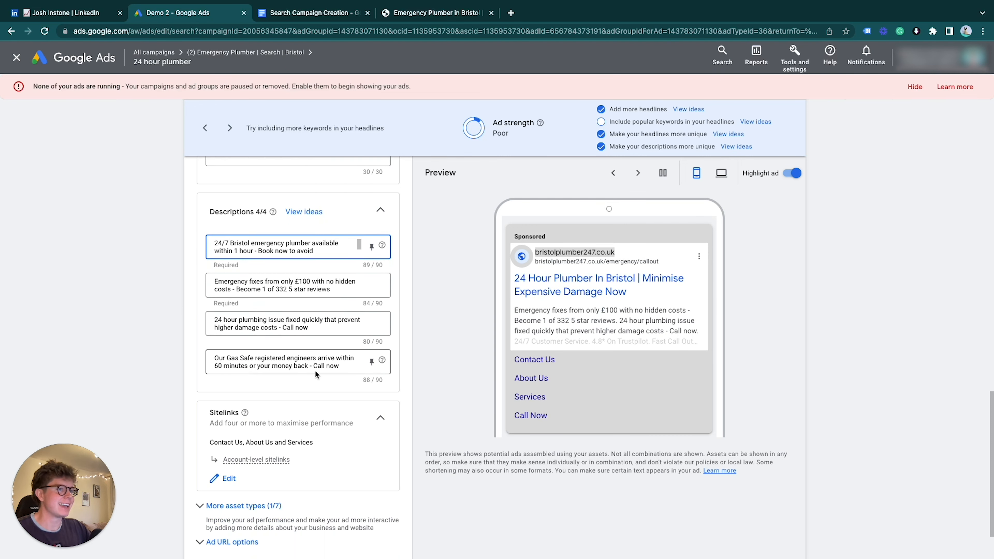
scroll(321, 370, up, 10)
scroll(339, 364, down, 1)
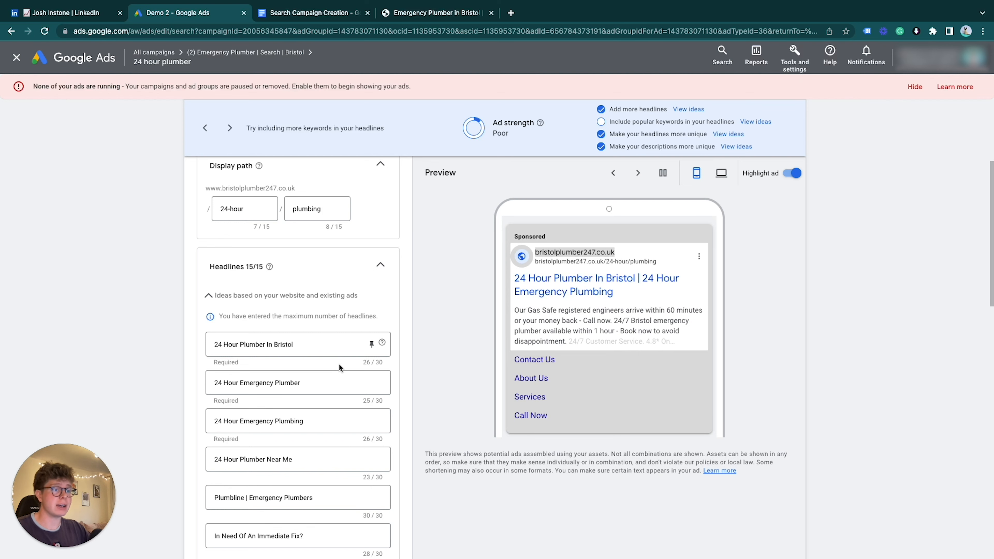
scroll(338, 363, down, 10)
click(203, 512)
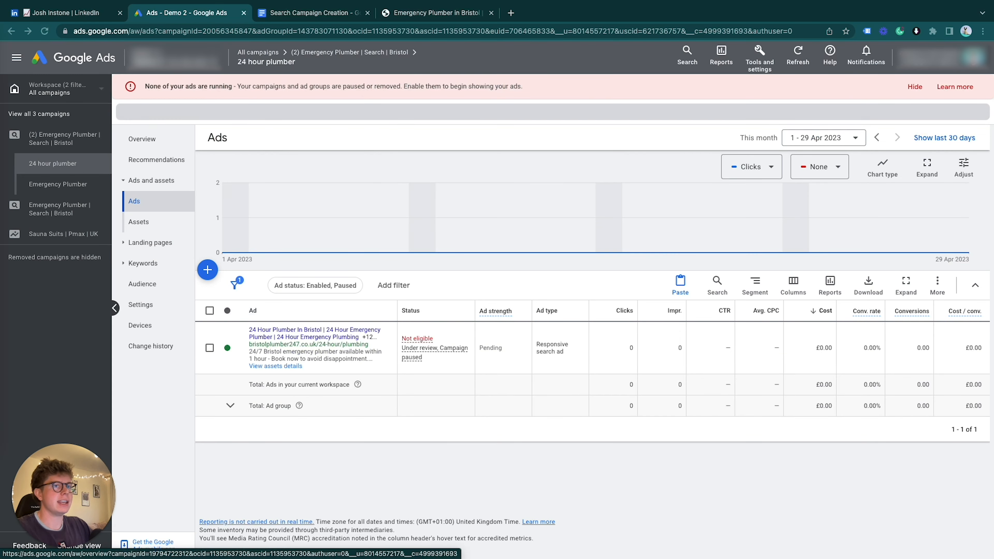
Review the remaining Urgent plumber and Same day plumber columns in the Keyword Research Template sheet.
drag(1, 35, 387, 12)
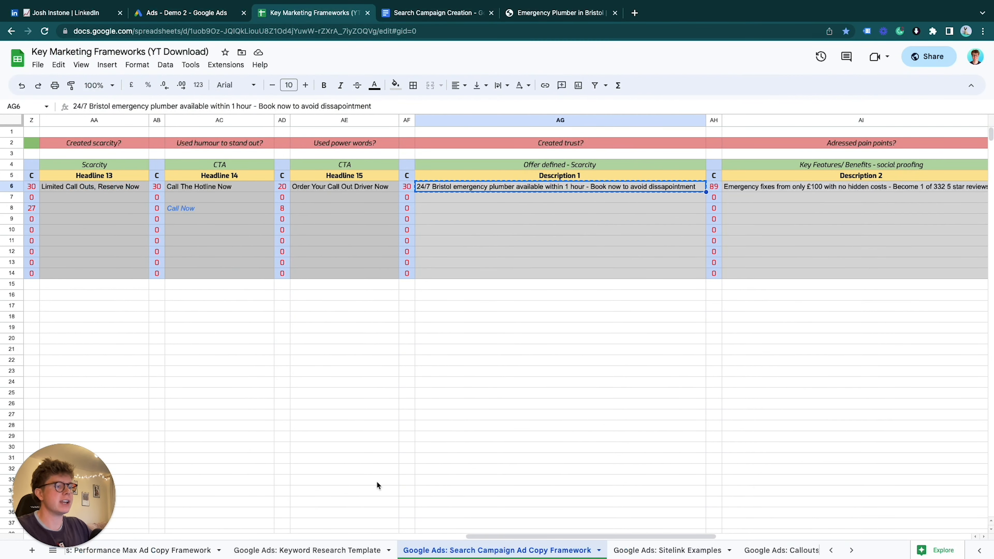
click(374, 551)
click(457, 119)
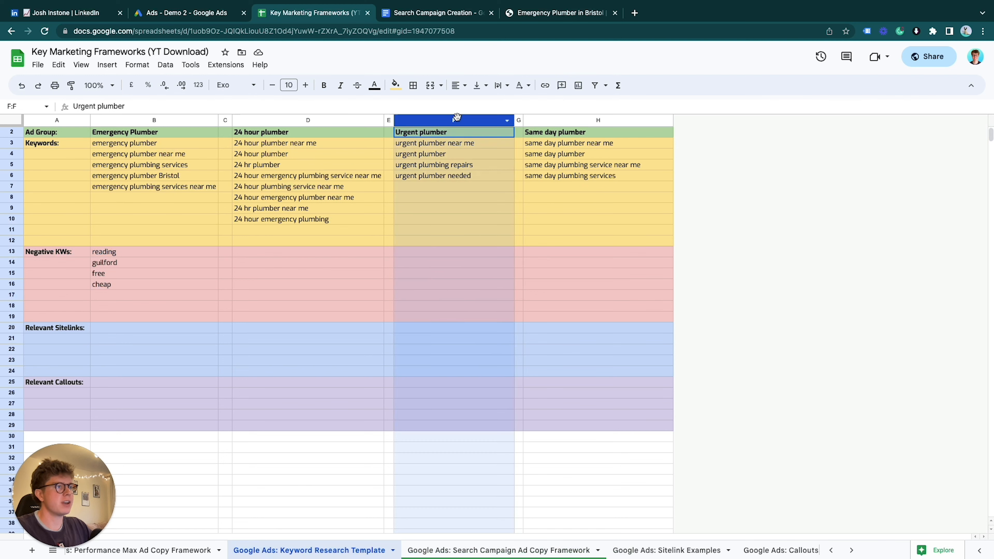
click(590, 118)
click(187, 15)
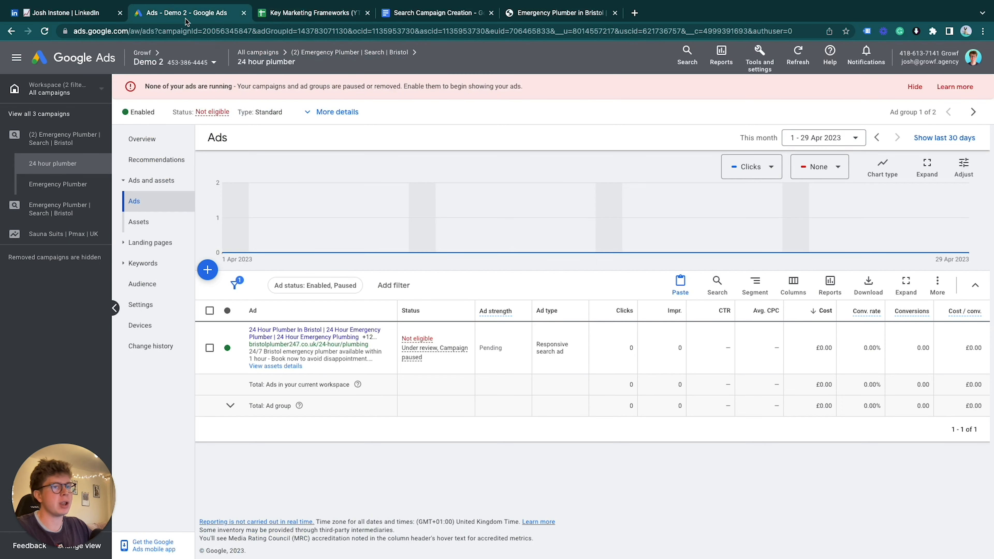
Review the ads in the original Emergency Plumber | Search | Bristol campaign's Emergency, Same Day and Urgent Plumber ad groups.
click(68, 218)
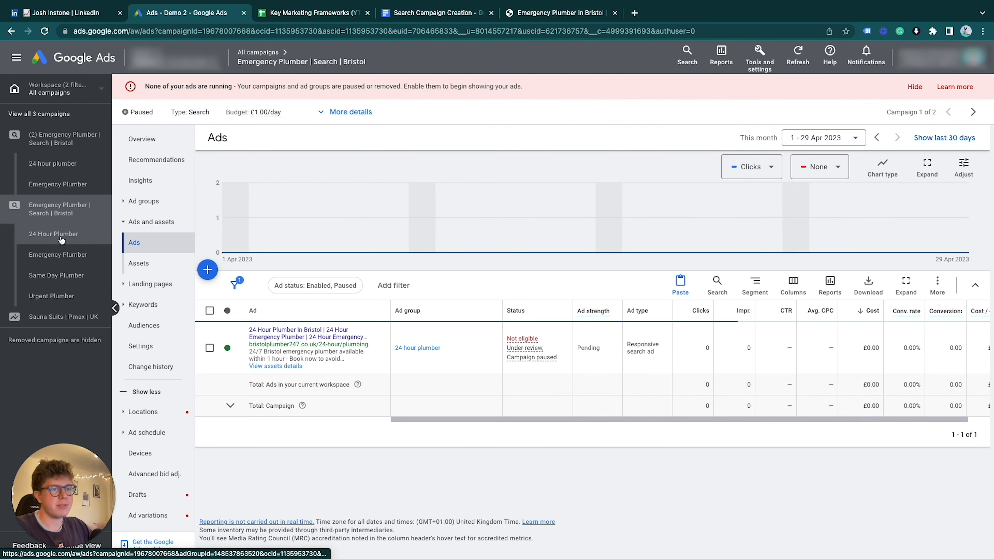
click(67, 256)
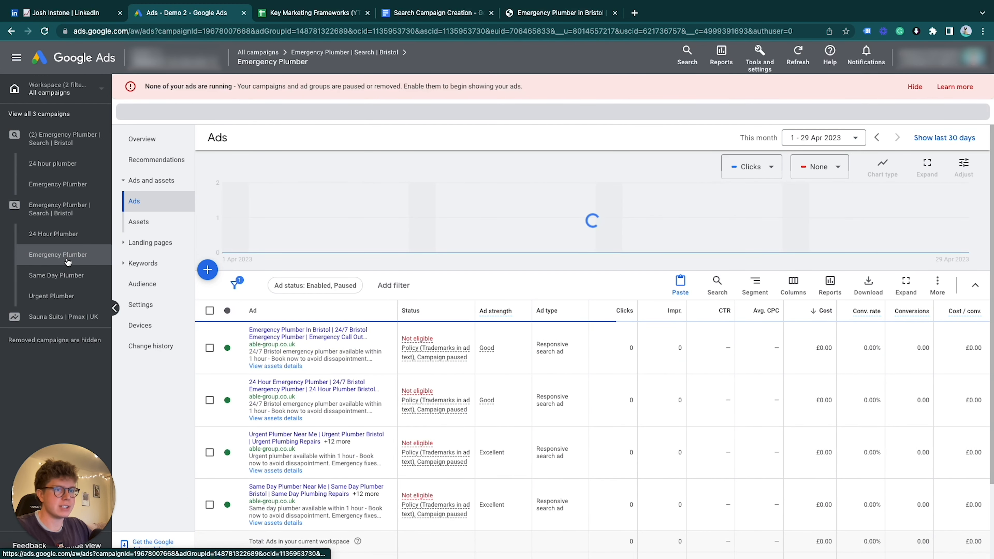
click(65, 275)
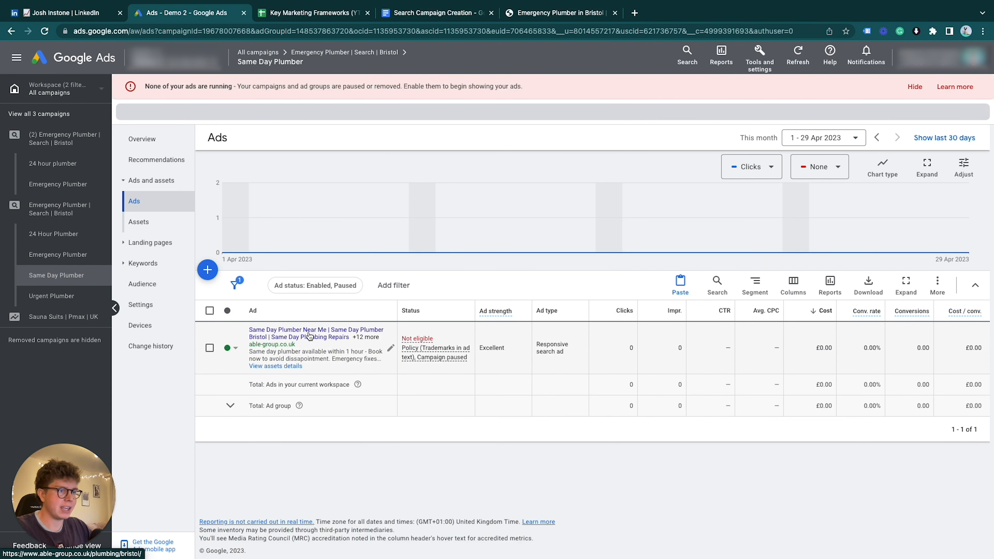
click(40, 296)
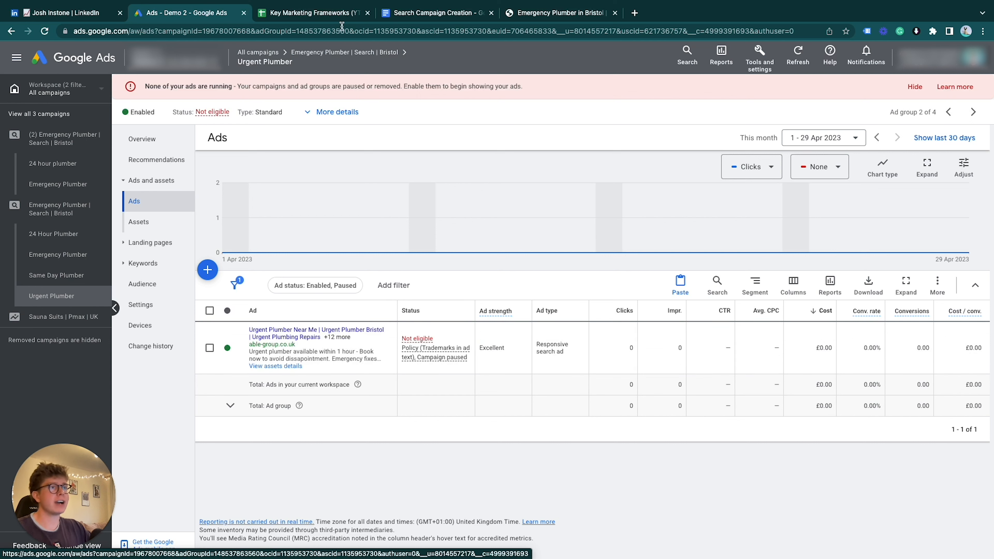
Look over the ad copy framework and keyword research sheets, and switch to the LinkedIn profile page.
click(333, 13)
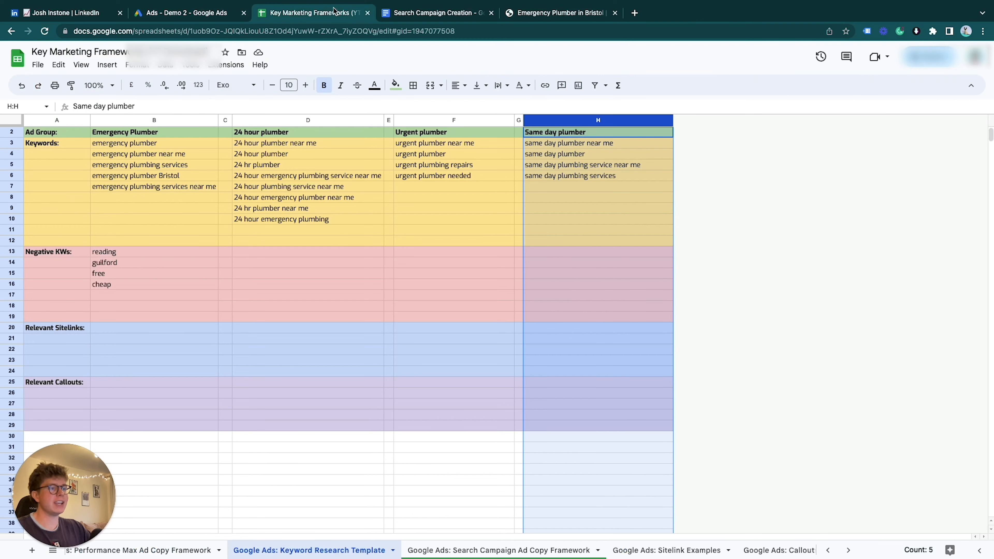
click(484, 549)
click(340, 550)
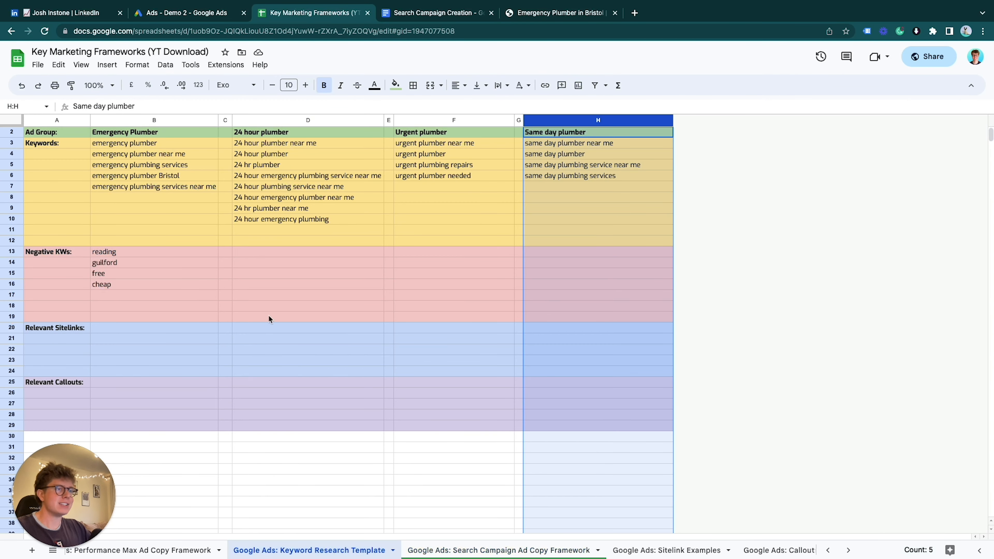
click(299, 276)
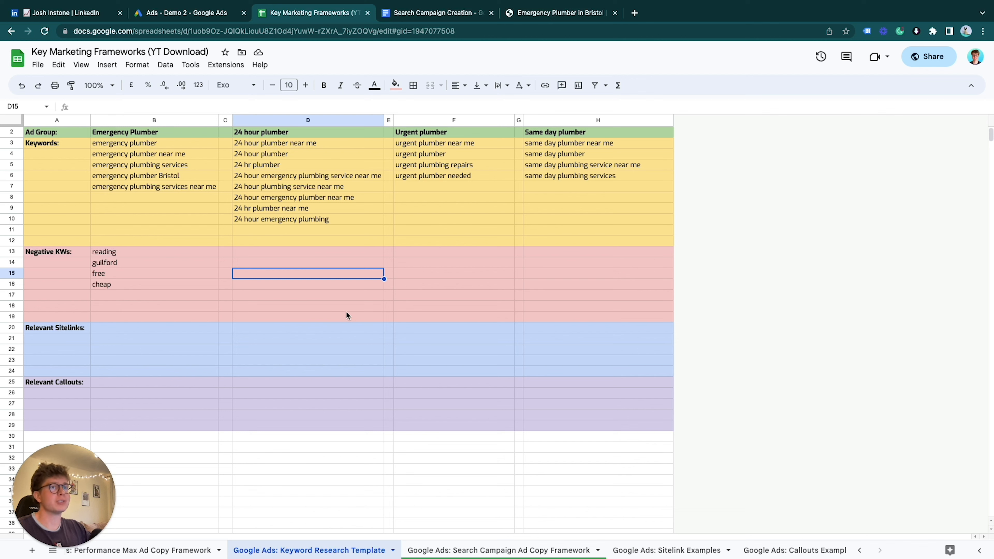
click(82, 19)
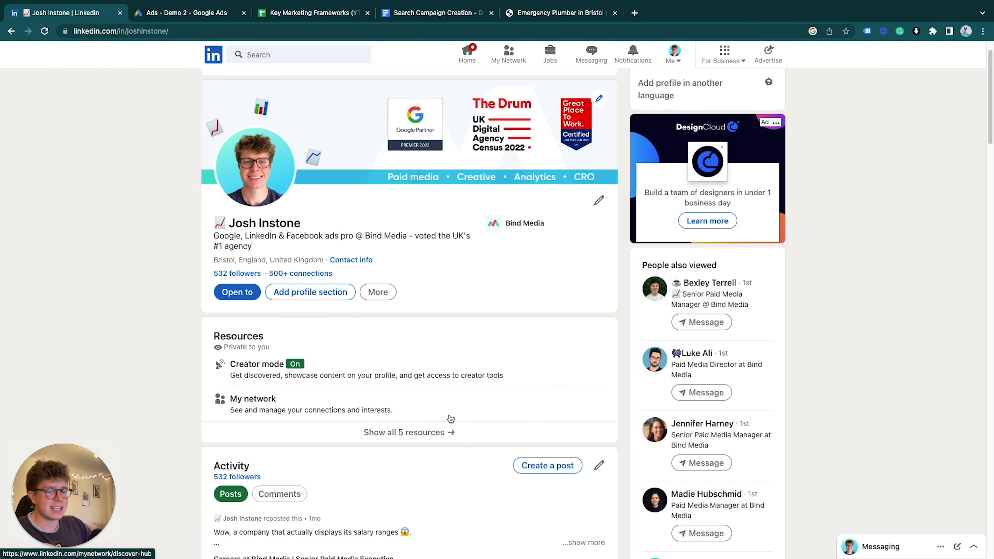